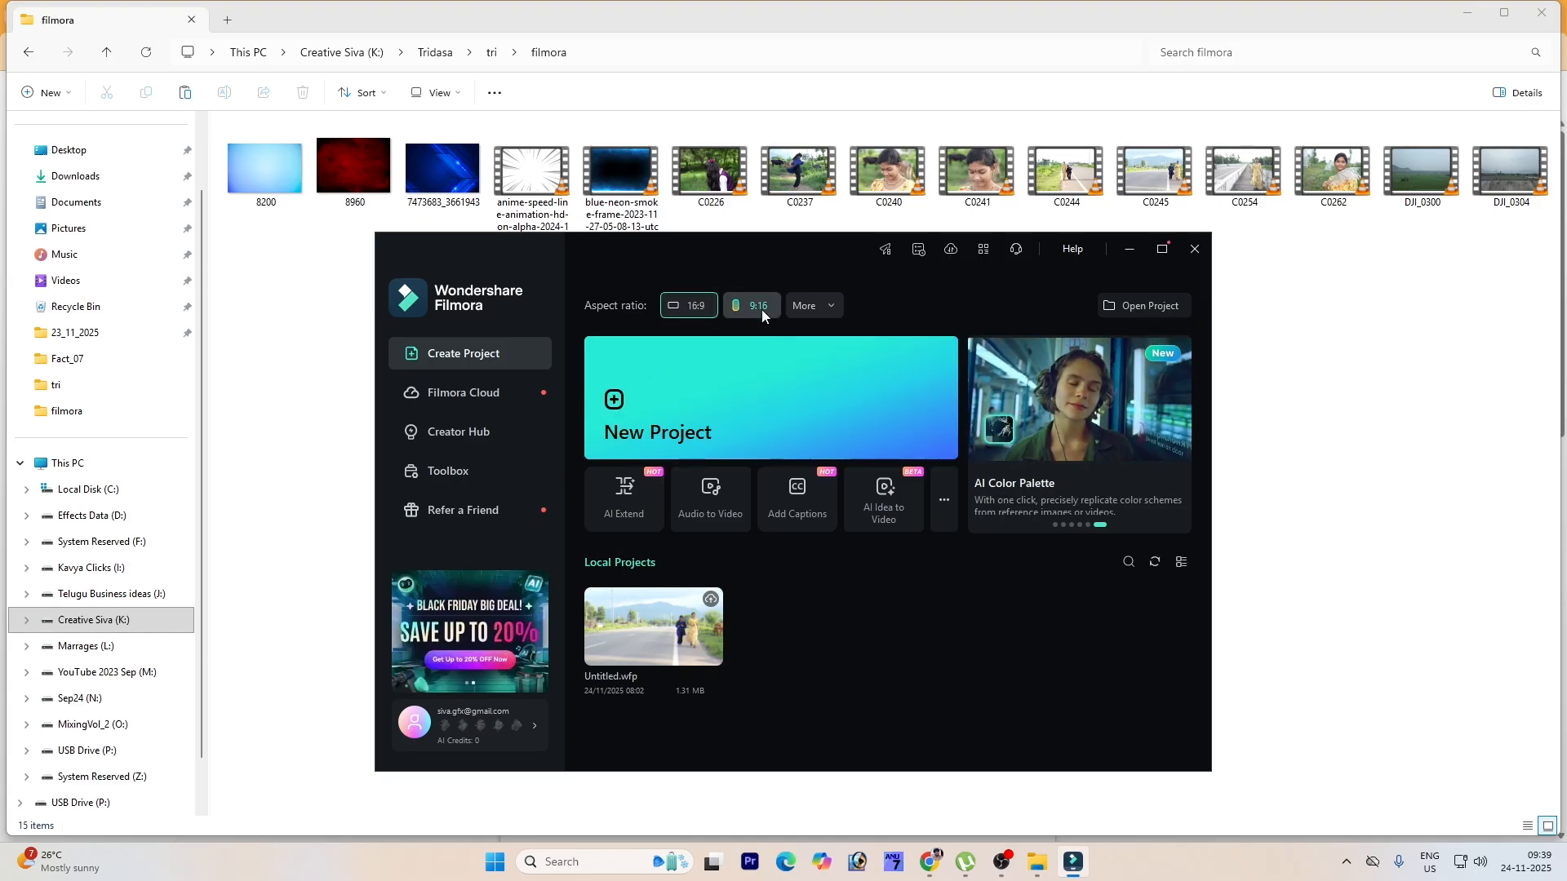
Step: Start a new project with the 16:9 aspect ratio
{"action": "left_click", "coordinate": [832, 307]}
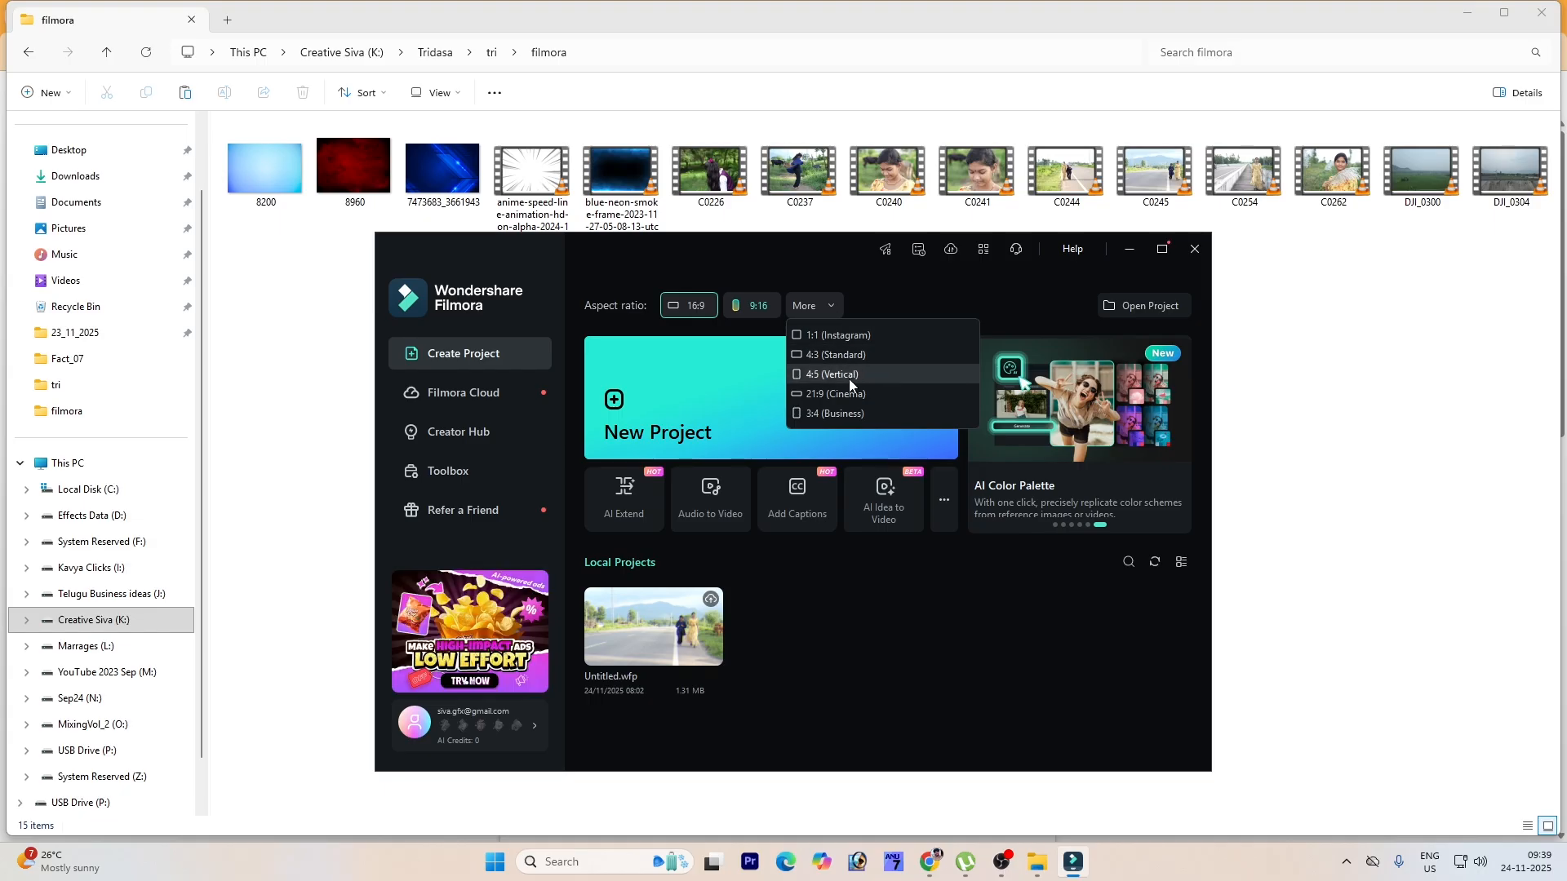
{"action": "left_click", "coordinate": [883, 294]}
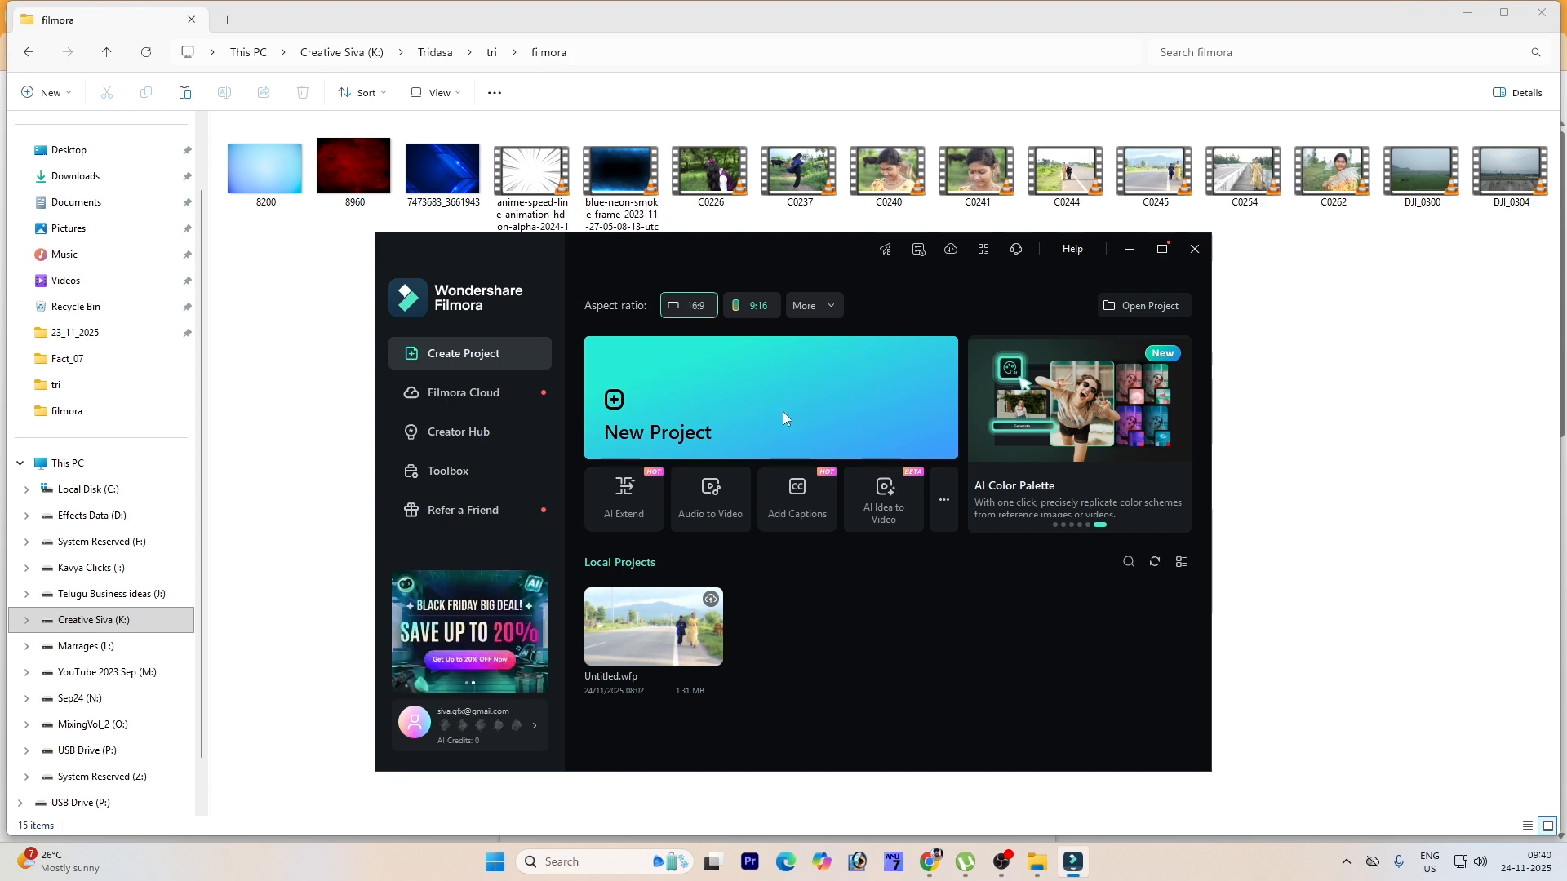
{"action": "left_click", "coordinate": [613, 406]}
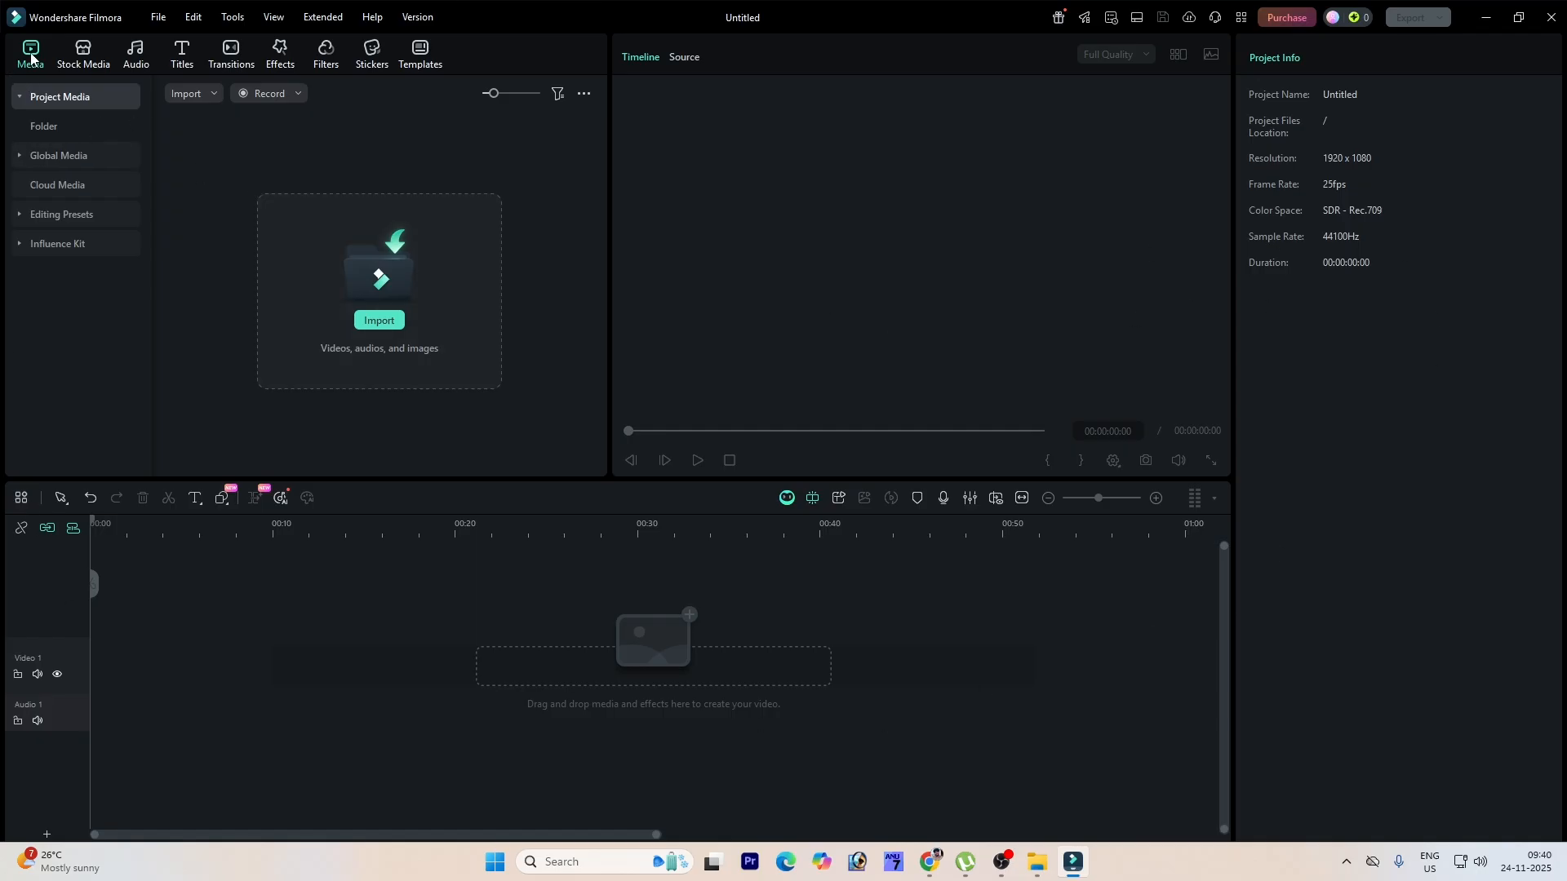
Step: Import the C0226 video clip from the filmora folder into the project media
{"action": "left_click", "coordinate": [381, 321]}
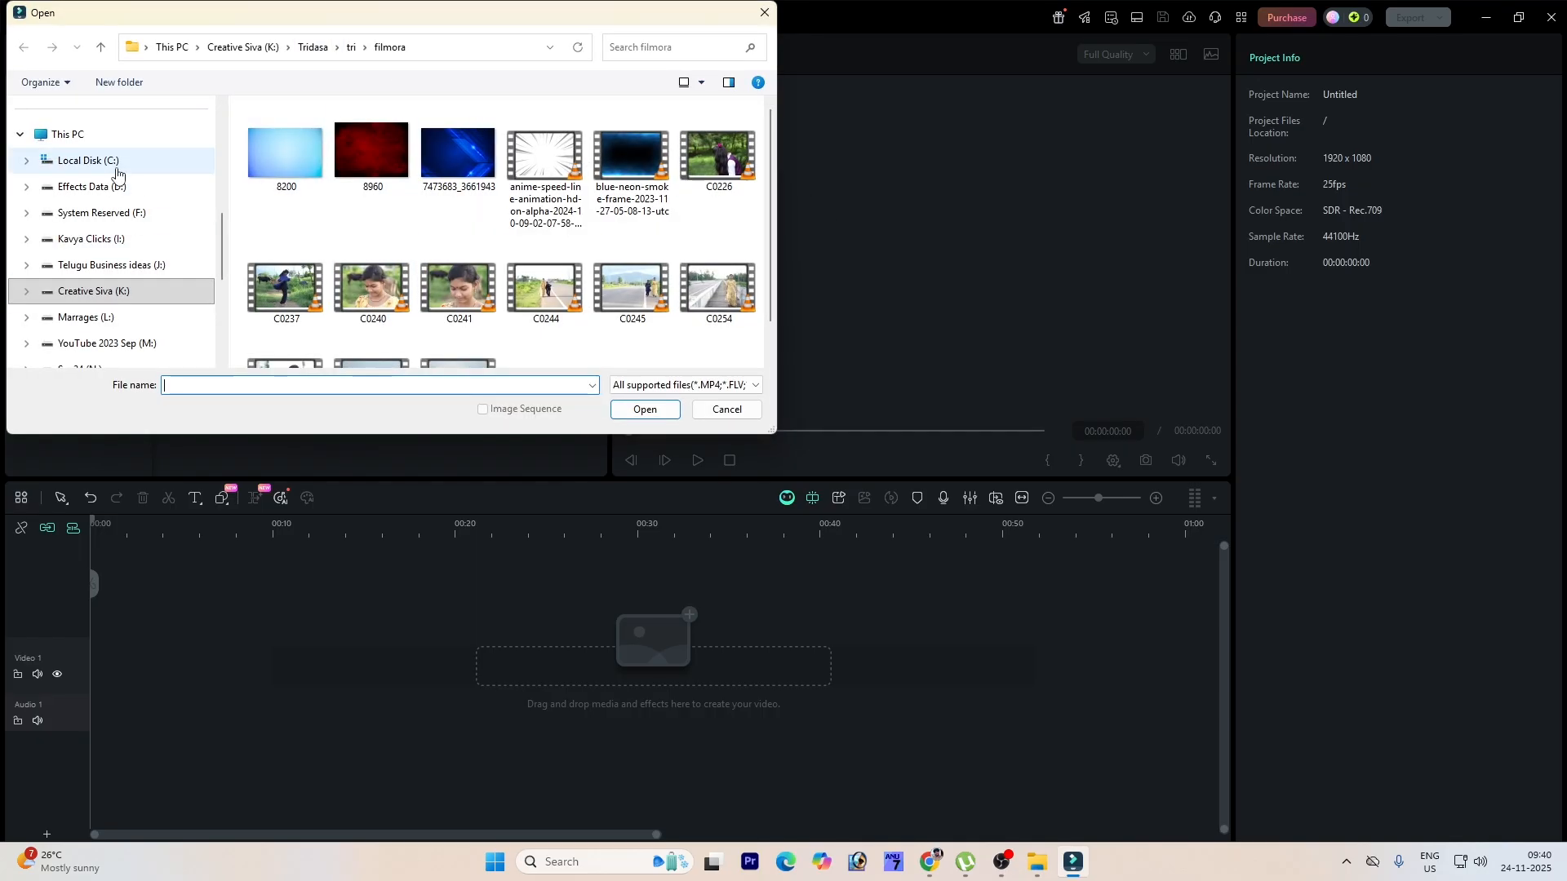
{"action": "left_click", "coordinate": [180, 302]}
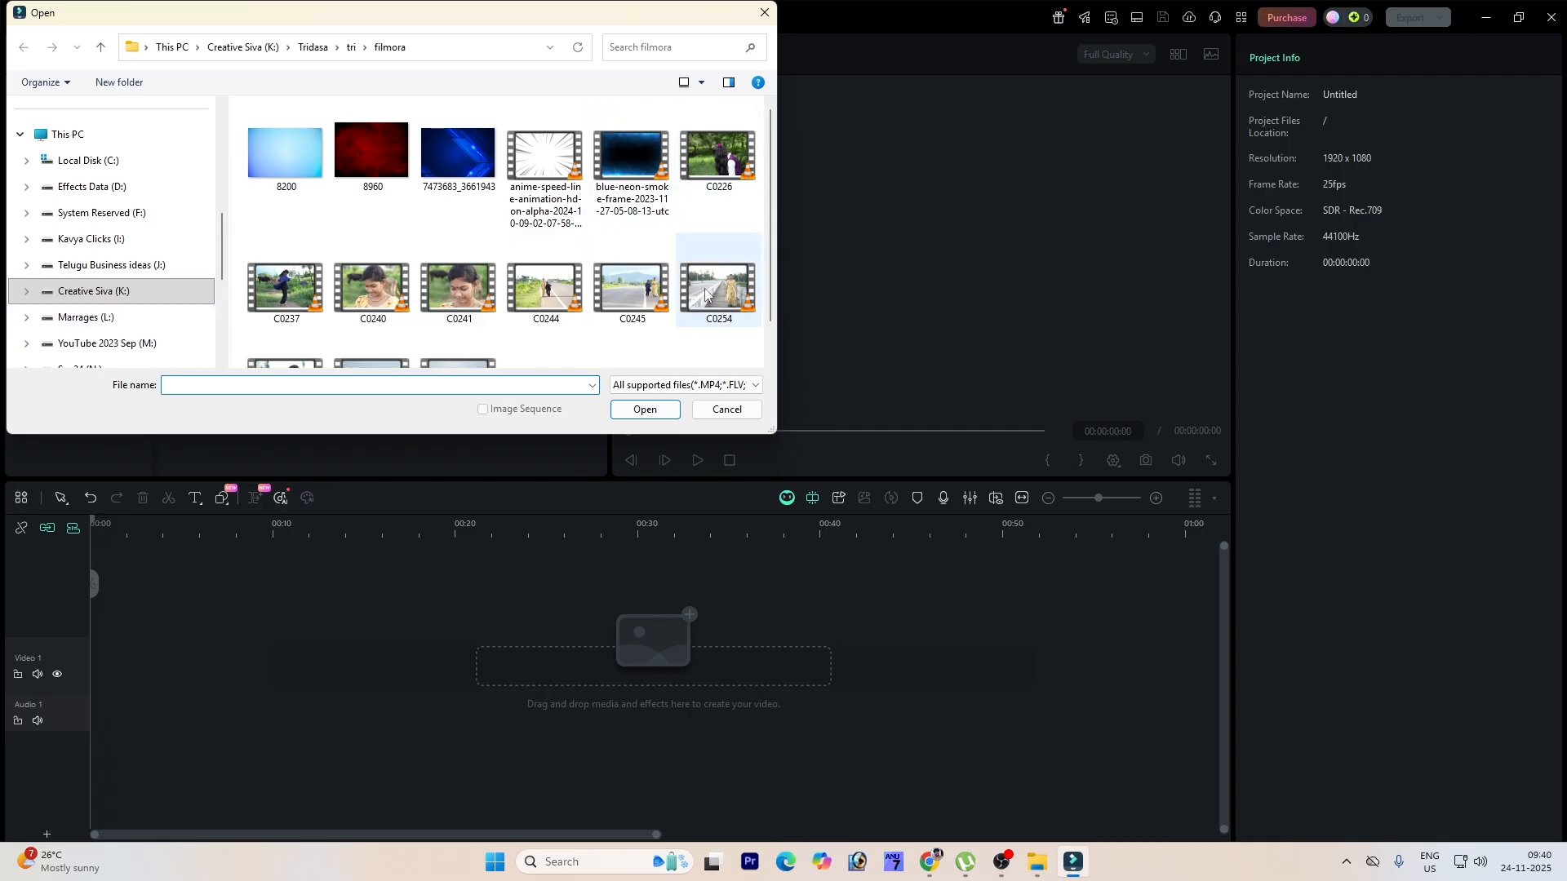
{"action": "scroll", "coordinate": [706, 292], "scroll_direction": "down", "scroll_amount": 1}
{"action": "scroll", "coordinate": [706, 292], "scroll_direction": "up", "scroll_amount": 1}
{"action": "left_click", "coordinate": [728, 160]}
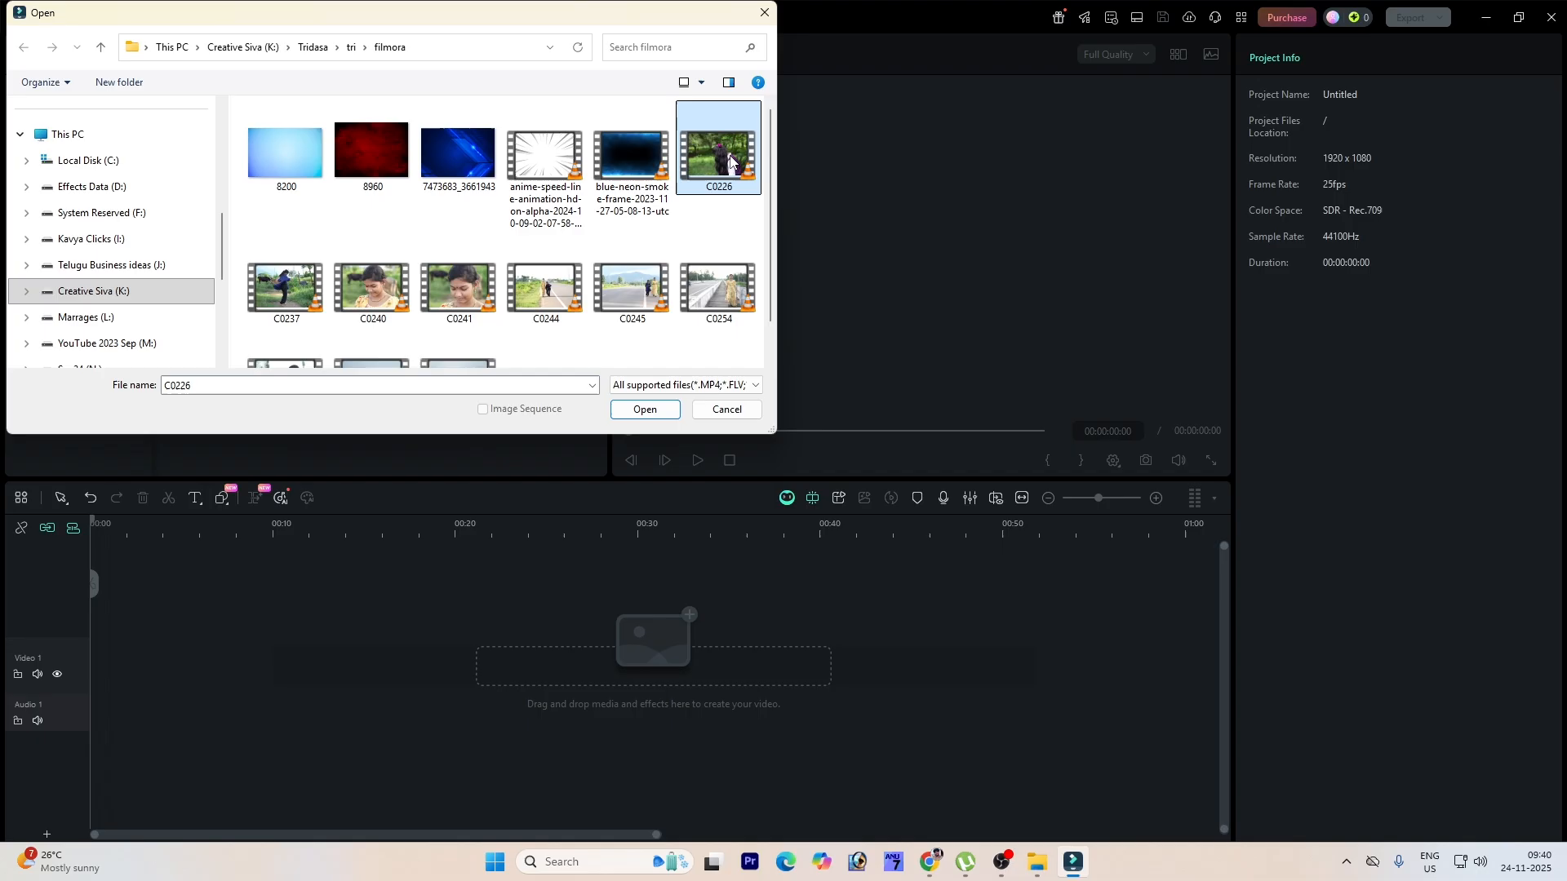
{"action": "left_click", "coordinate": [663, 412]}
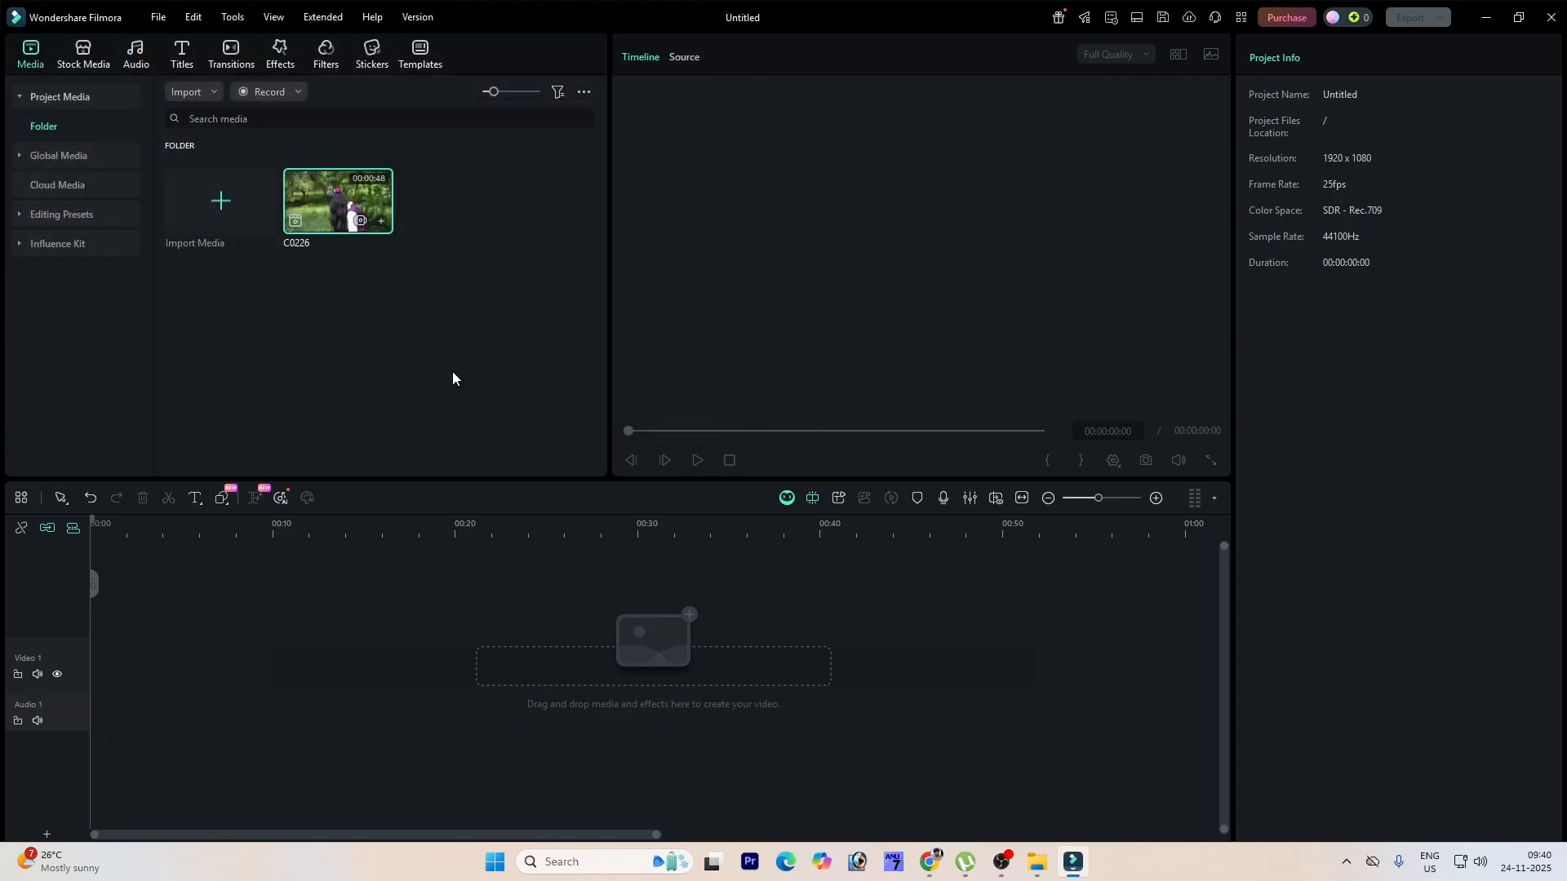
Step: Import the 8200, 8960, 7473683_3661943, anime-speed-line and blue-neon-smoke files into the project media
{"action": "double_click", "coordinate": [452, 374]}
{"action": "left_click", "coordinate": [285, 155]}
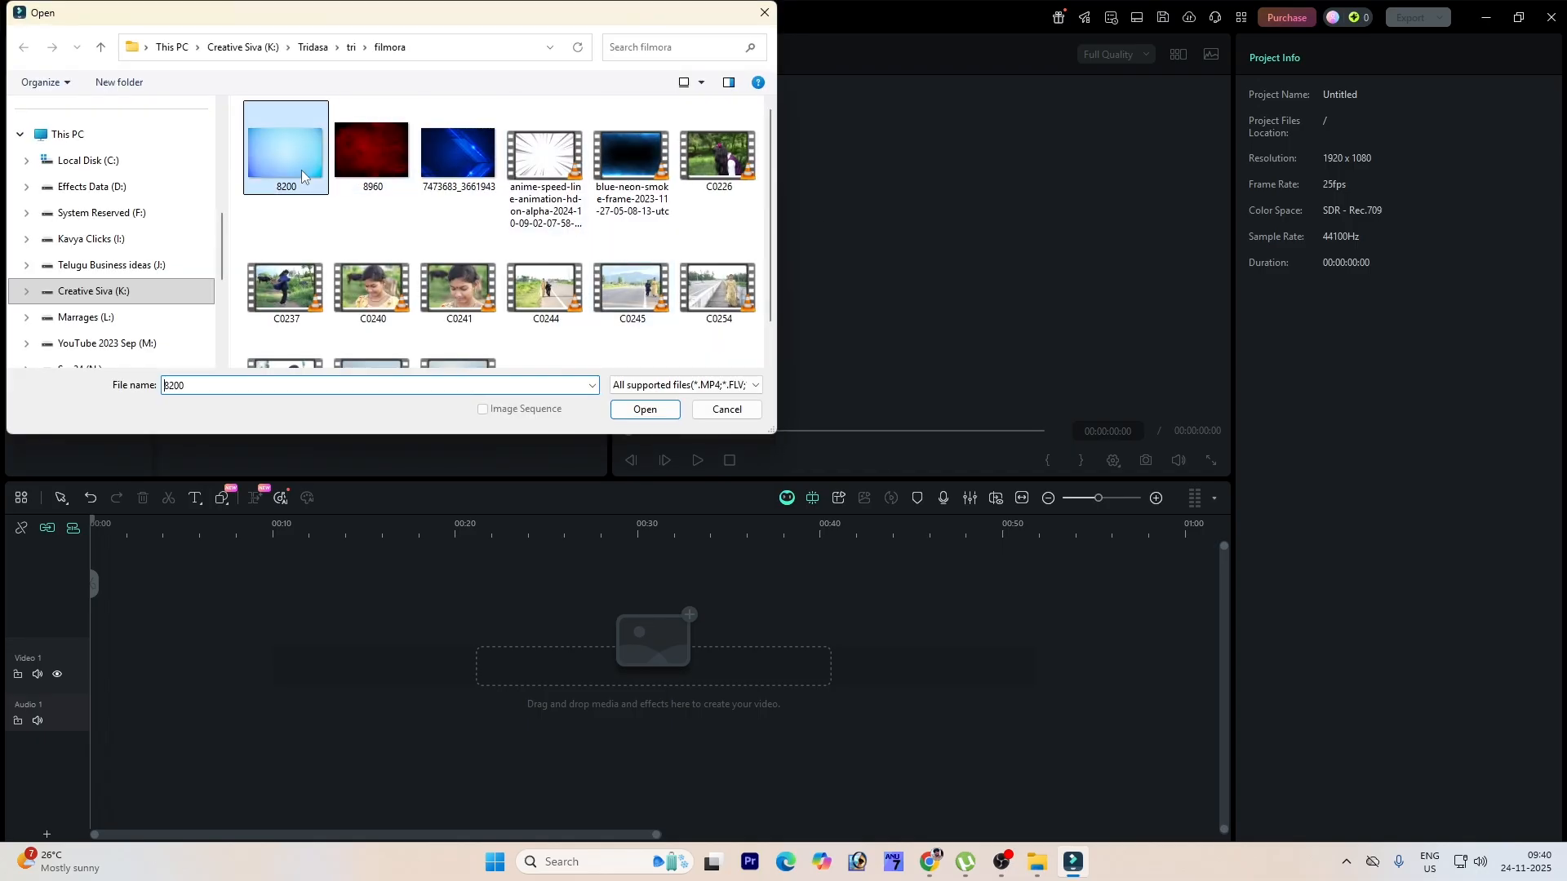
{"action": "left_click", "coordinate": [371, 151], "text": "ctrl"}
{"action": "left_click", "coordinate": [448, 147], "text": "ctrl"}
{"action": "left_click", "coordinate": [536, 175], "text": "ctrl"}
{"action": "left_click", "coordinate": [633, 171], "text": "ctrl"}
{"action": "left_click", "coordinate": [645, 409]}
Step: Import the C0244 video clip into the project media
{"action": "double_click", "coordinate": [520, 382]}
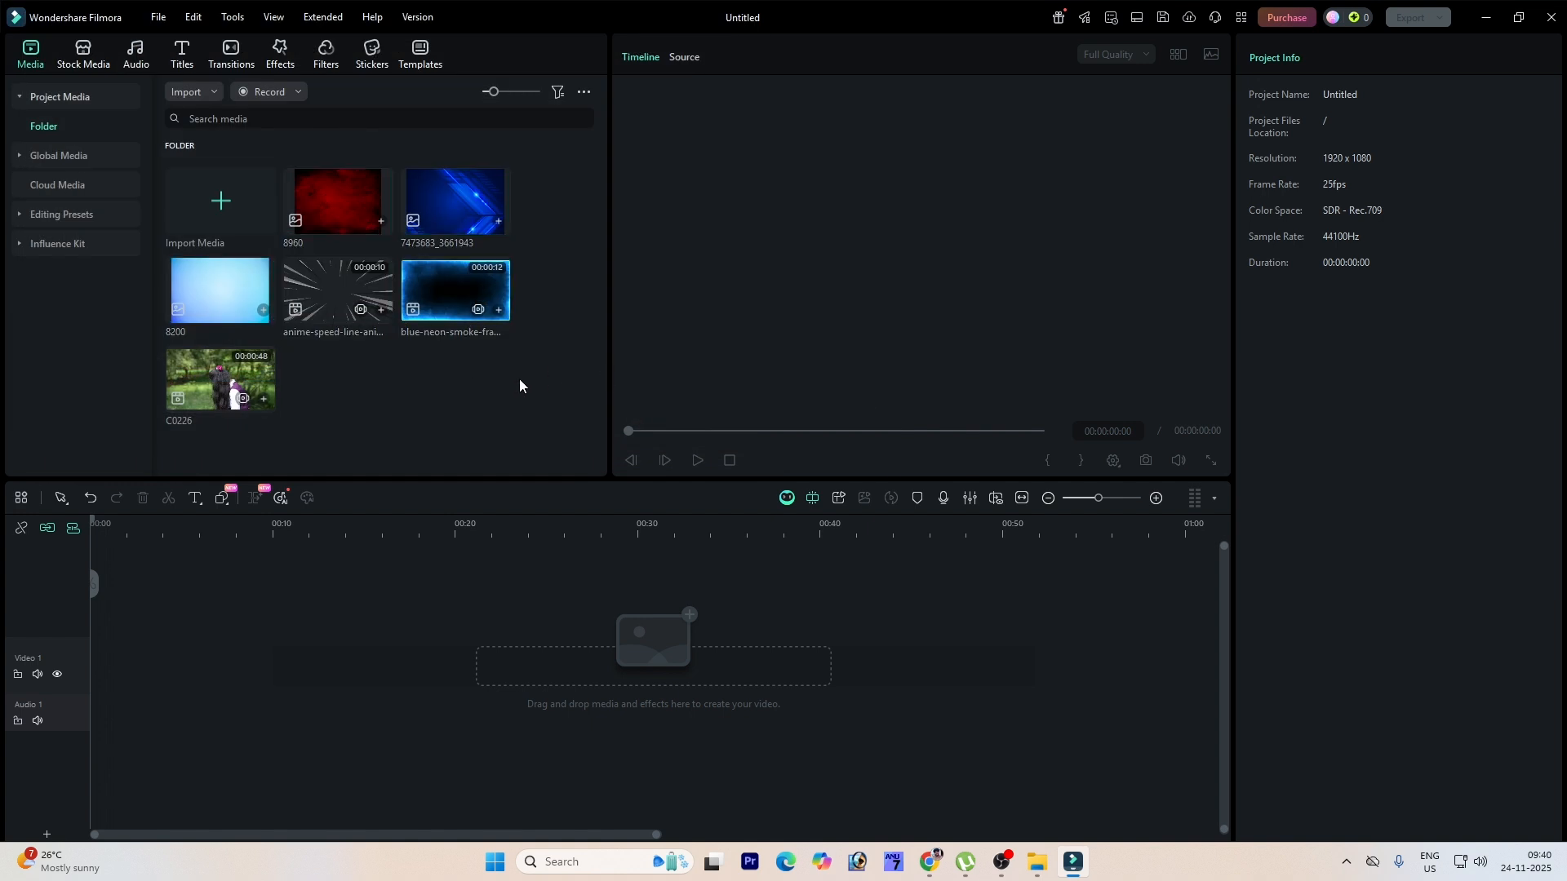
{"action": "double_click", "coordinate": [545, 288]}
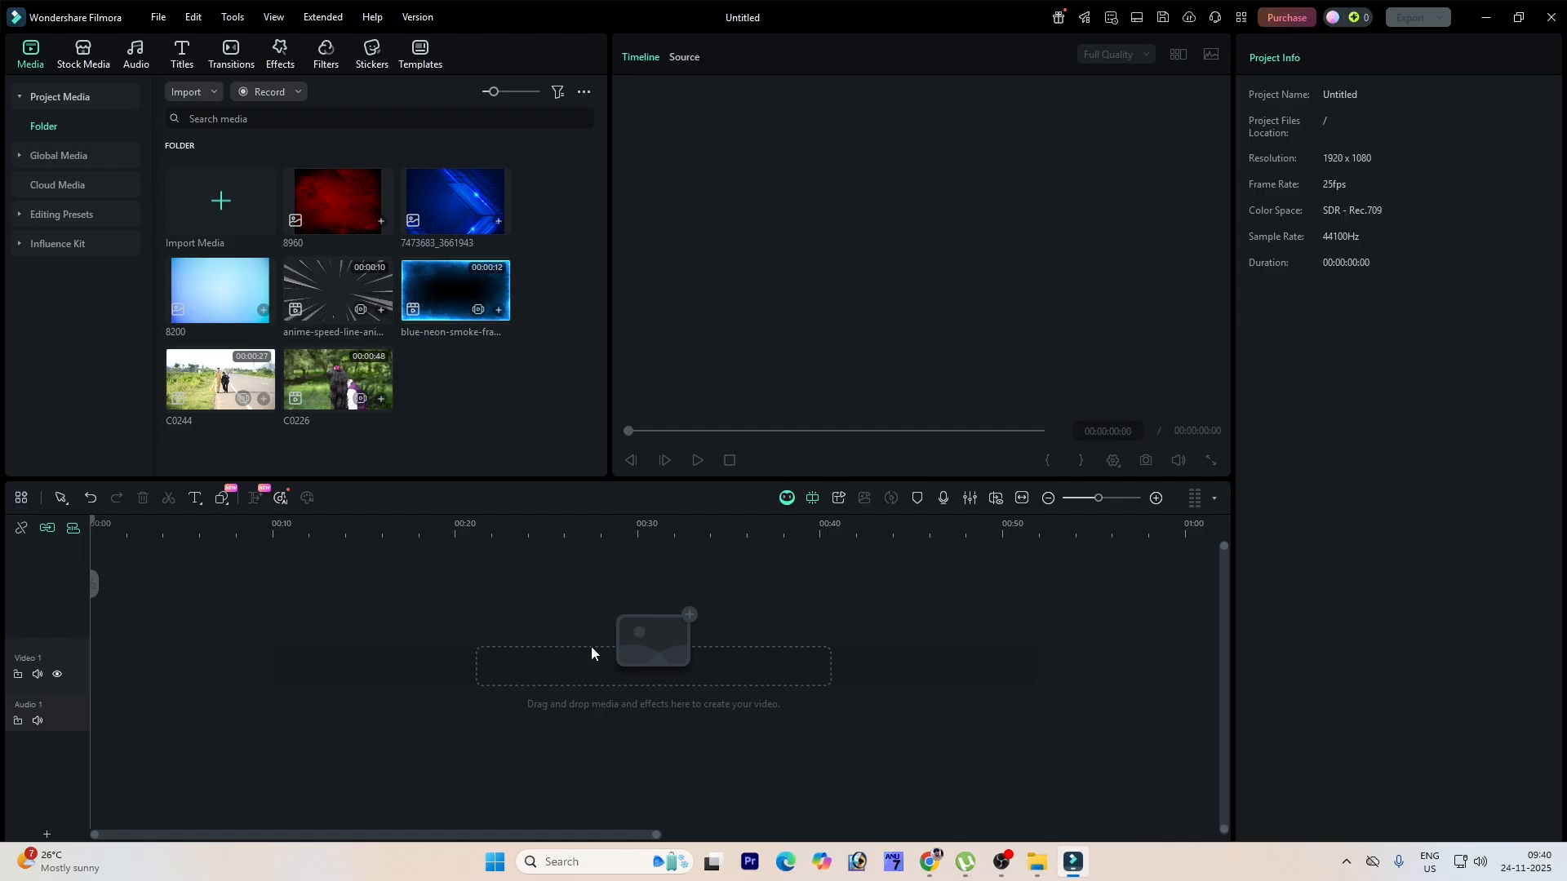
Step: Try adding C0226 to the timeline twice, undoing each addition
{"action": "left_click", "coordinate": [384, 406]}
{"action": "left_click", "coordinate": [382, 400]}
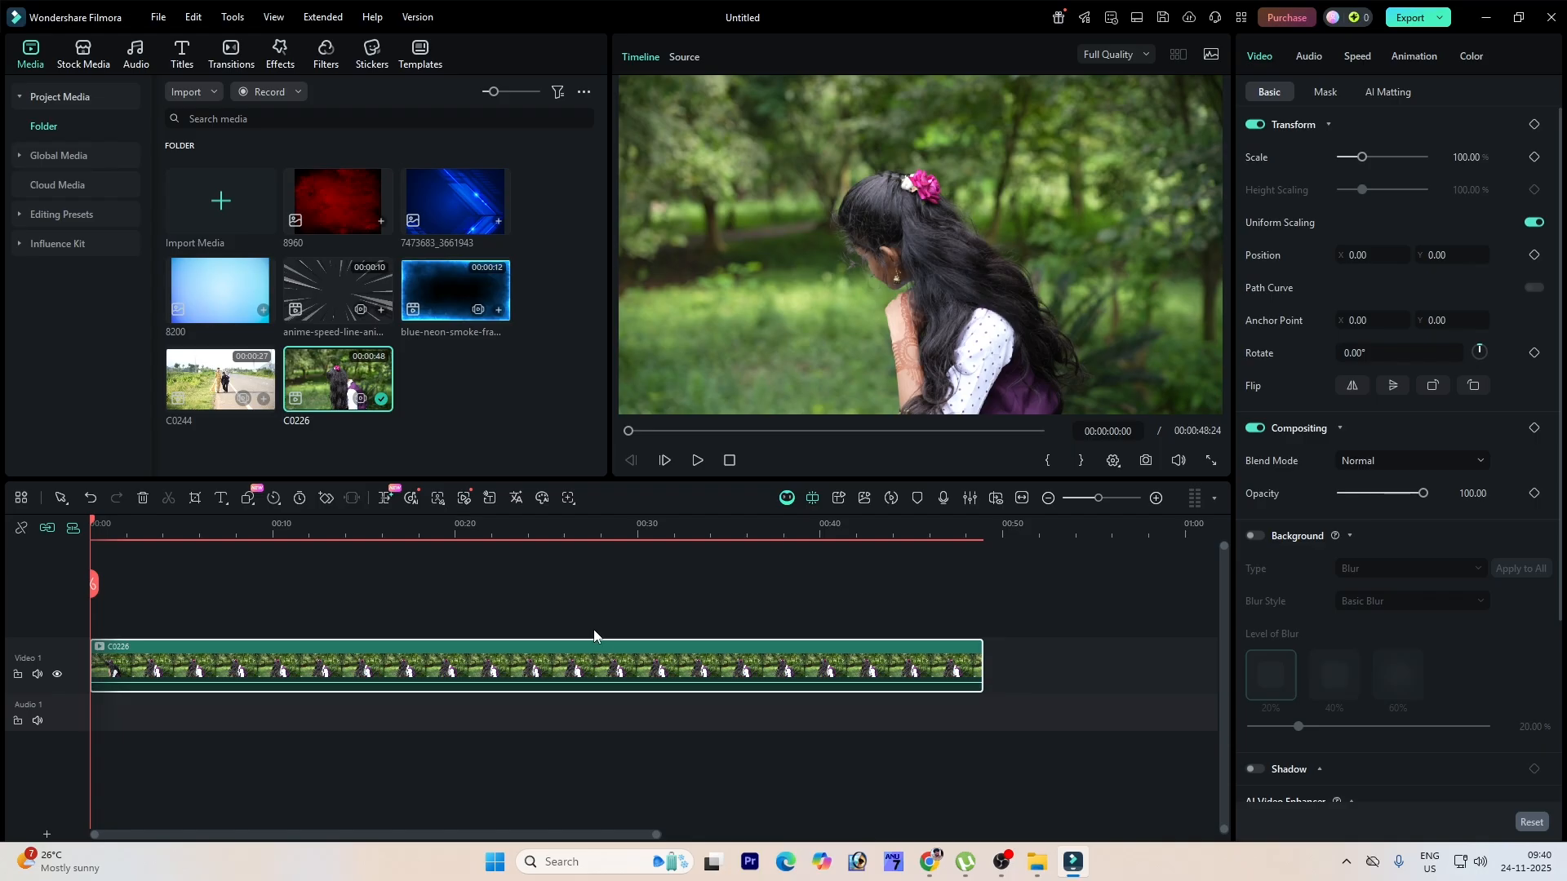
{"action": "key", "text": "ctrl+z"}
{"action": "left_click_drag", "start_coordinate": [357, 383], "coordinate": [228, 660]}
{"action": "key", "text": "ctrl+z"}
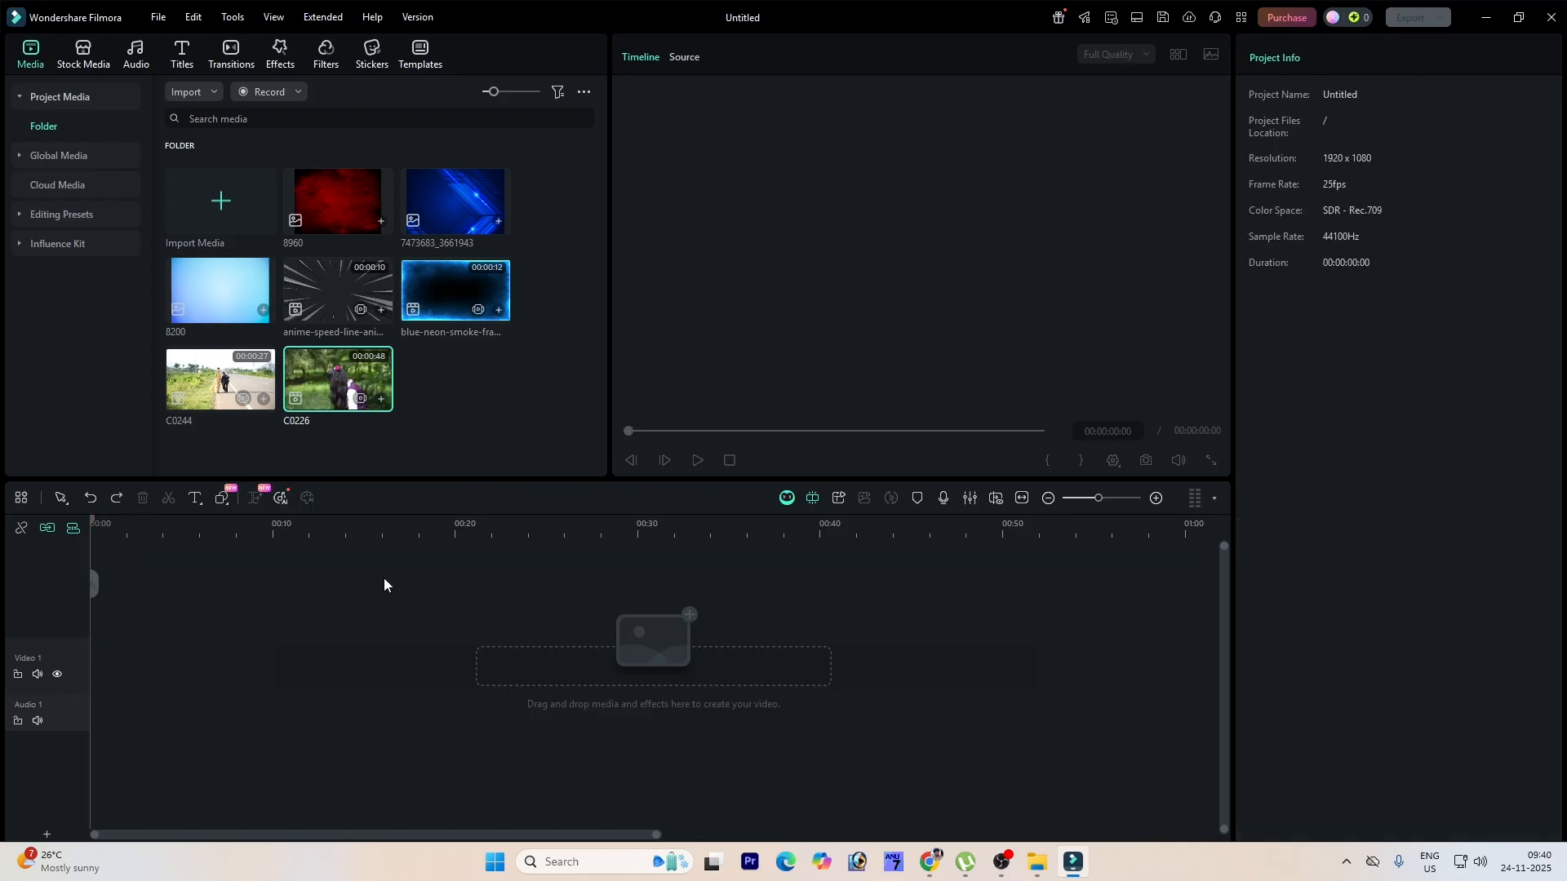
Step: Place the 7473683_3661943 image on the timeline and add a second video track
{"action": "left_click_drag", "start_coordinate": [471, 218], "coordinate": [861, 672]}
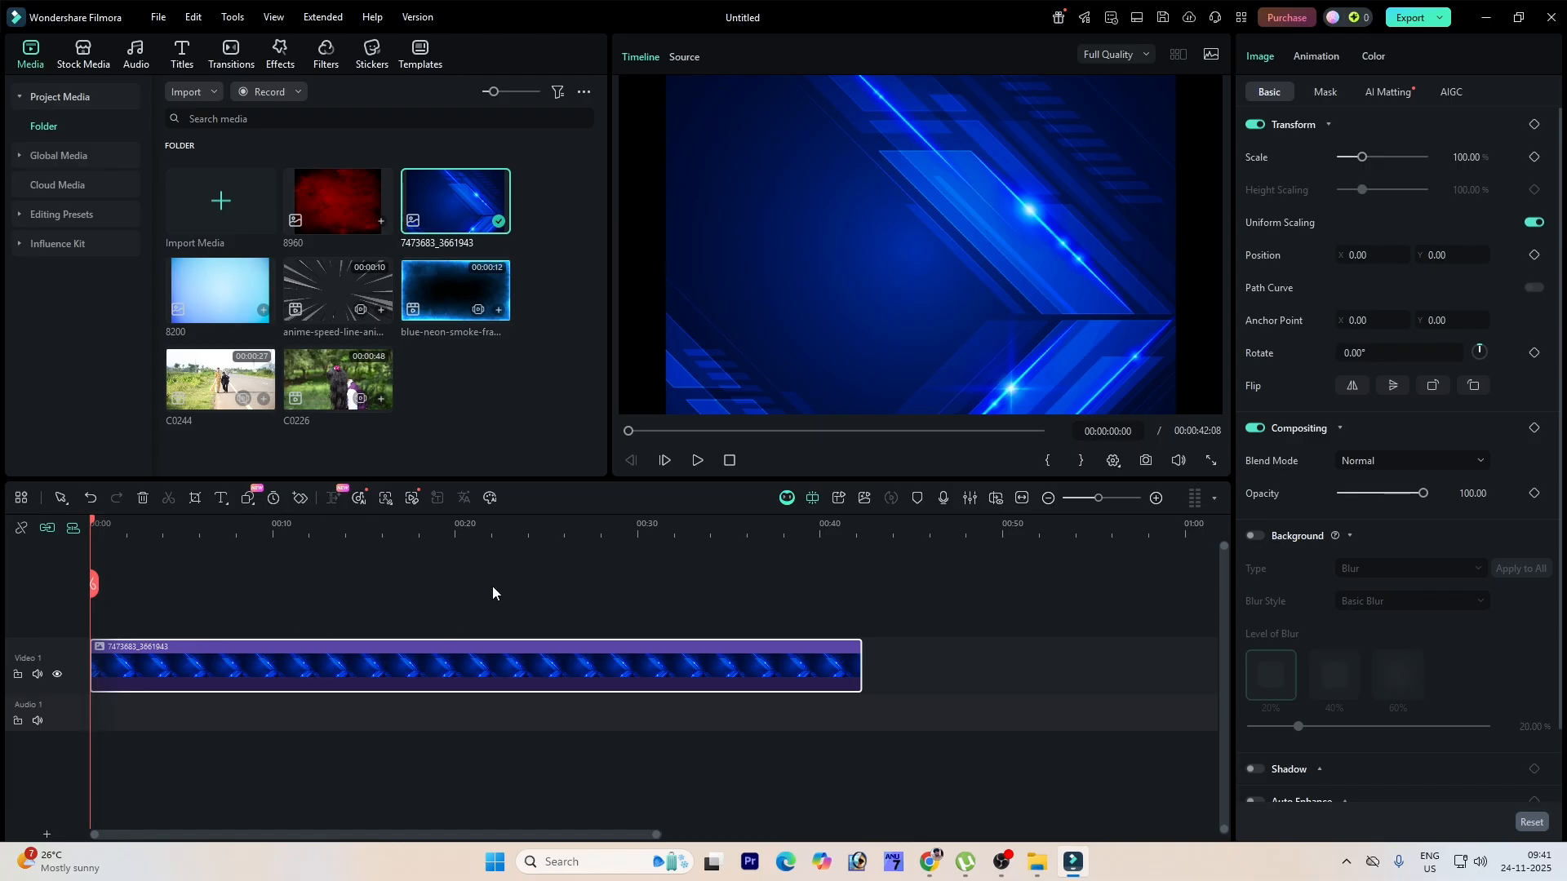
{"action": "right_click", "coordinate": [59, 611]}
{"action": "left_click", "coordinate": [122, 659]}
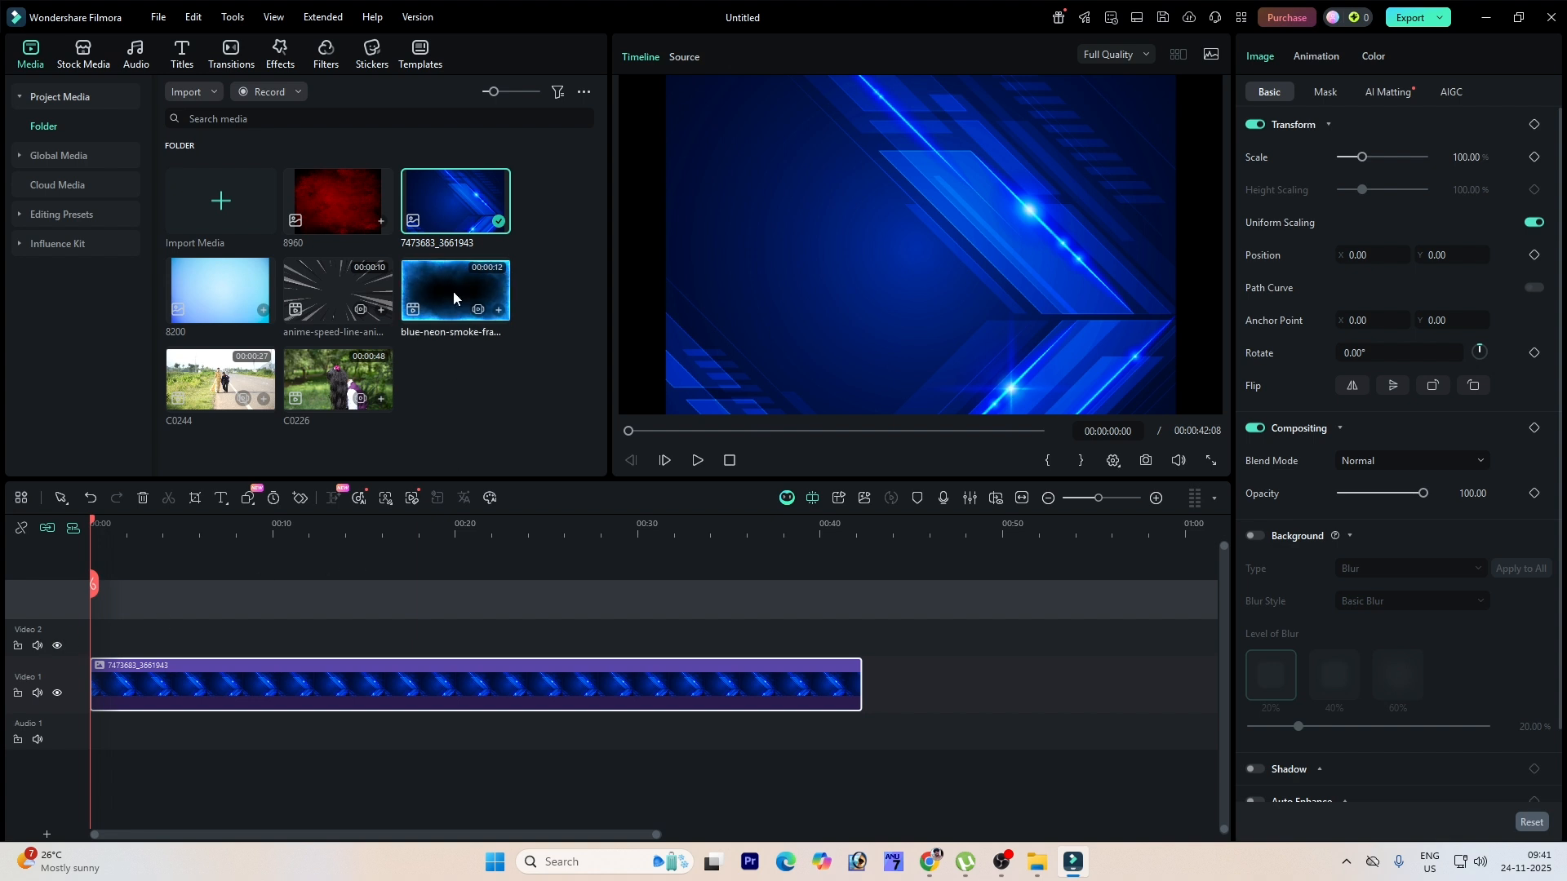
Step: Layer C0226 and the blue-neon-smoke clip on upper tracks, keeping the 1920x1080 25fps project settings
{"action": "left_click_drag", "start_coordinate": [326, 384], "coordinate": [92, 637]}
{"action": "left_click_drag", "start_coordinate": [429, 336], "coordinate": [320, 583]}
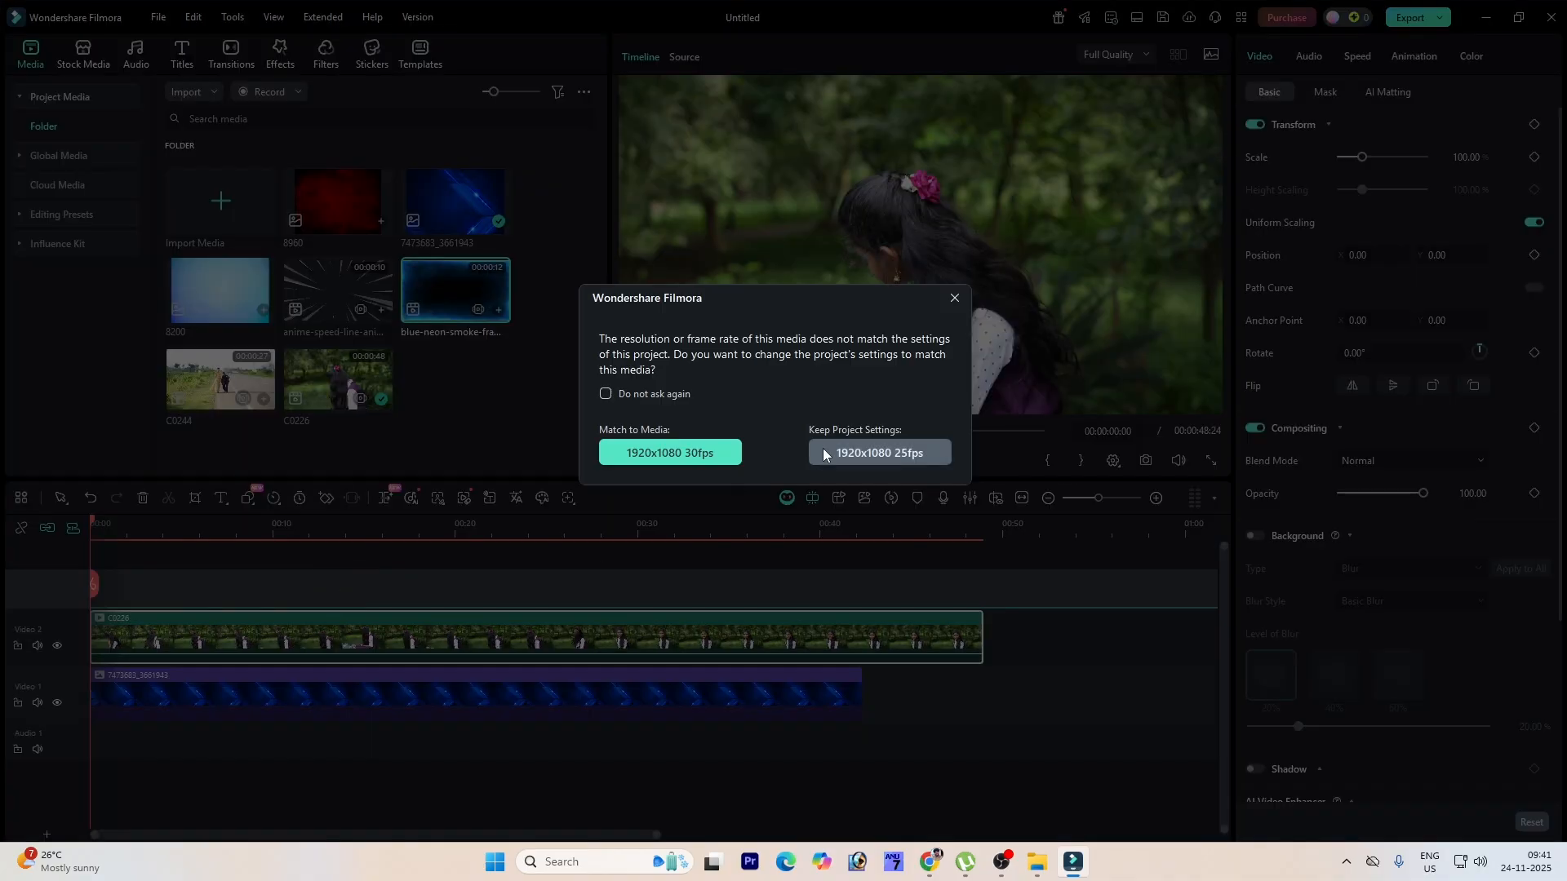
{"action": "left_click", "coordinate": [880, 451]}
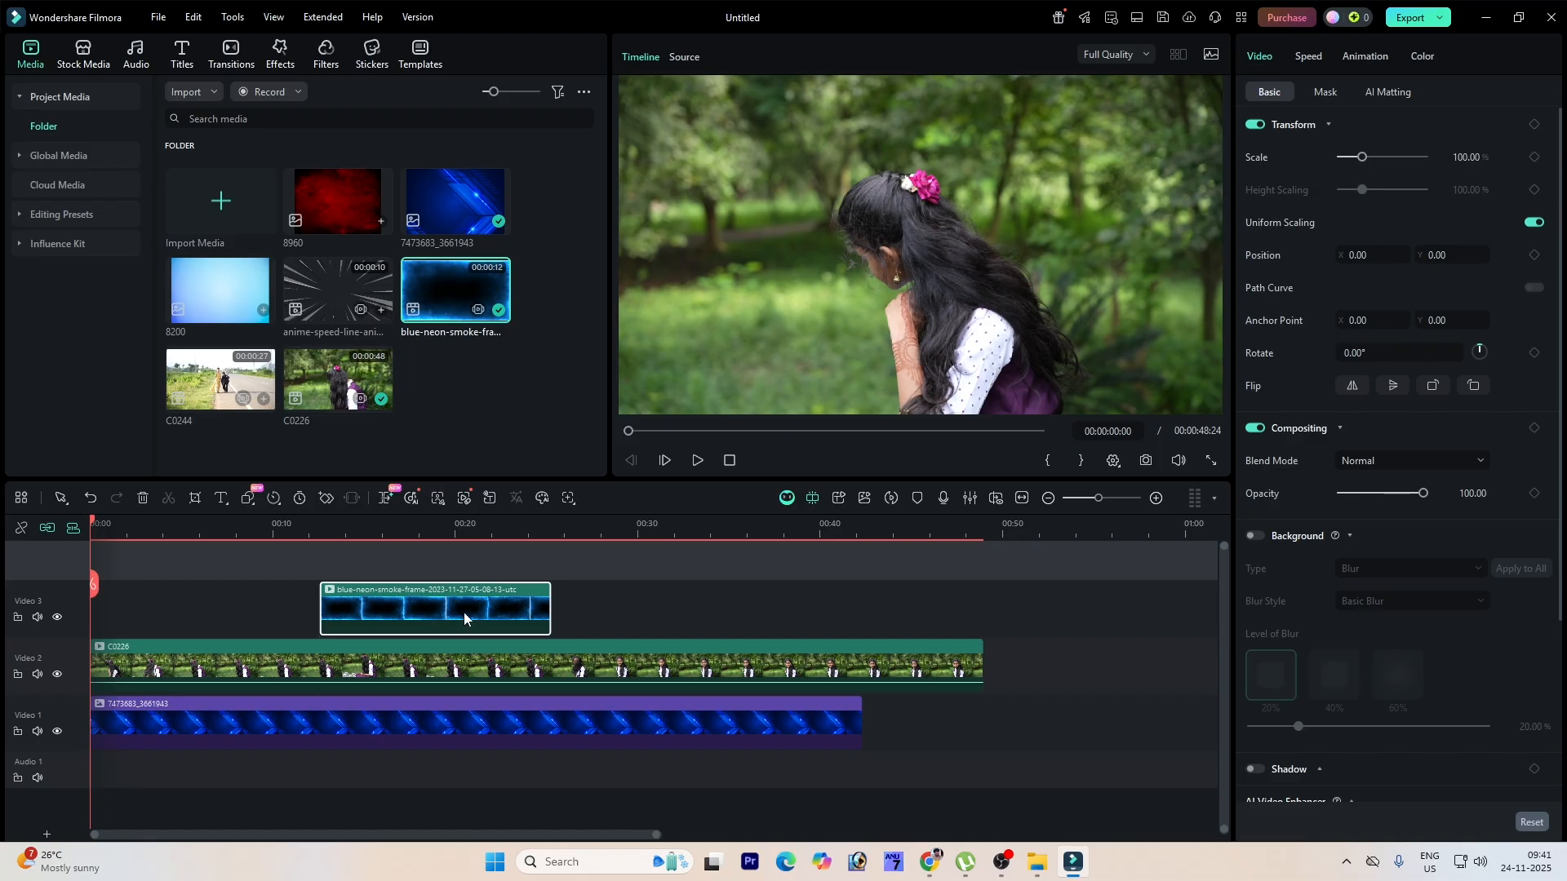
Step: Delete all three clips from the timeline
{"action": "key", "text": "Delete"}
{"action": "left_click", "coordinate": [477, 643]}
{"action": "key", "text": "Delete"}
{"action": "left_click", "coordinate": [476, 669]}
{"action": "key", "text": "Delete"}
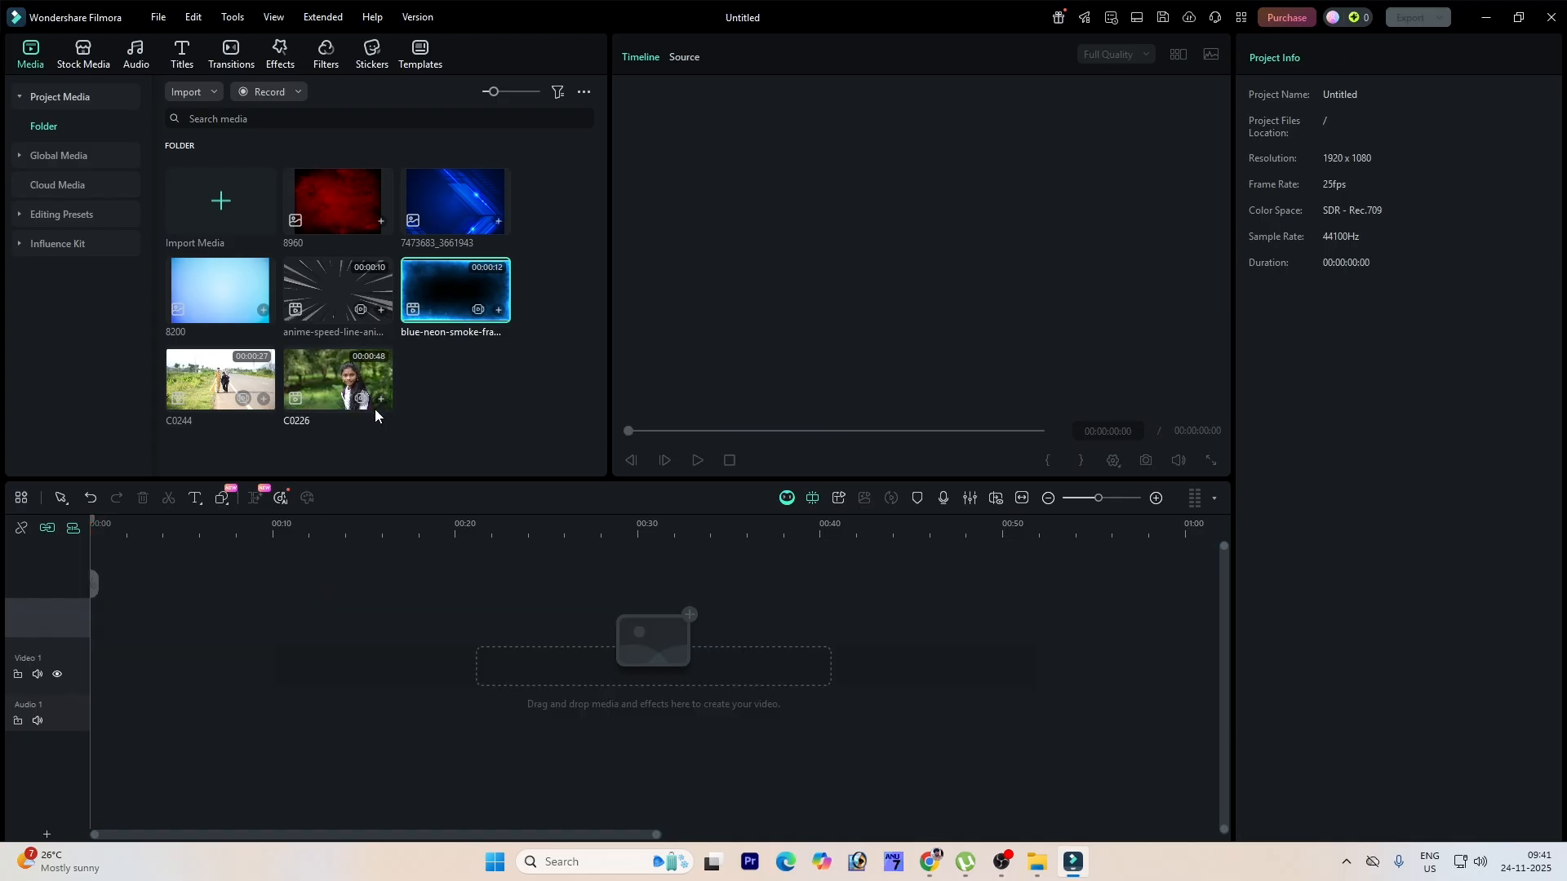
Step: Add C0226 to the timeline and split it at about 00:00:22:24
{"action": "left_click", "coordinate": [379, 399]}
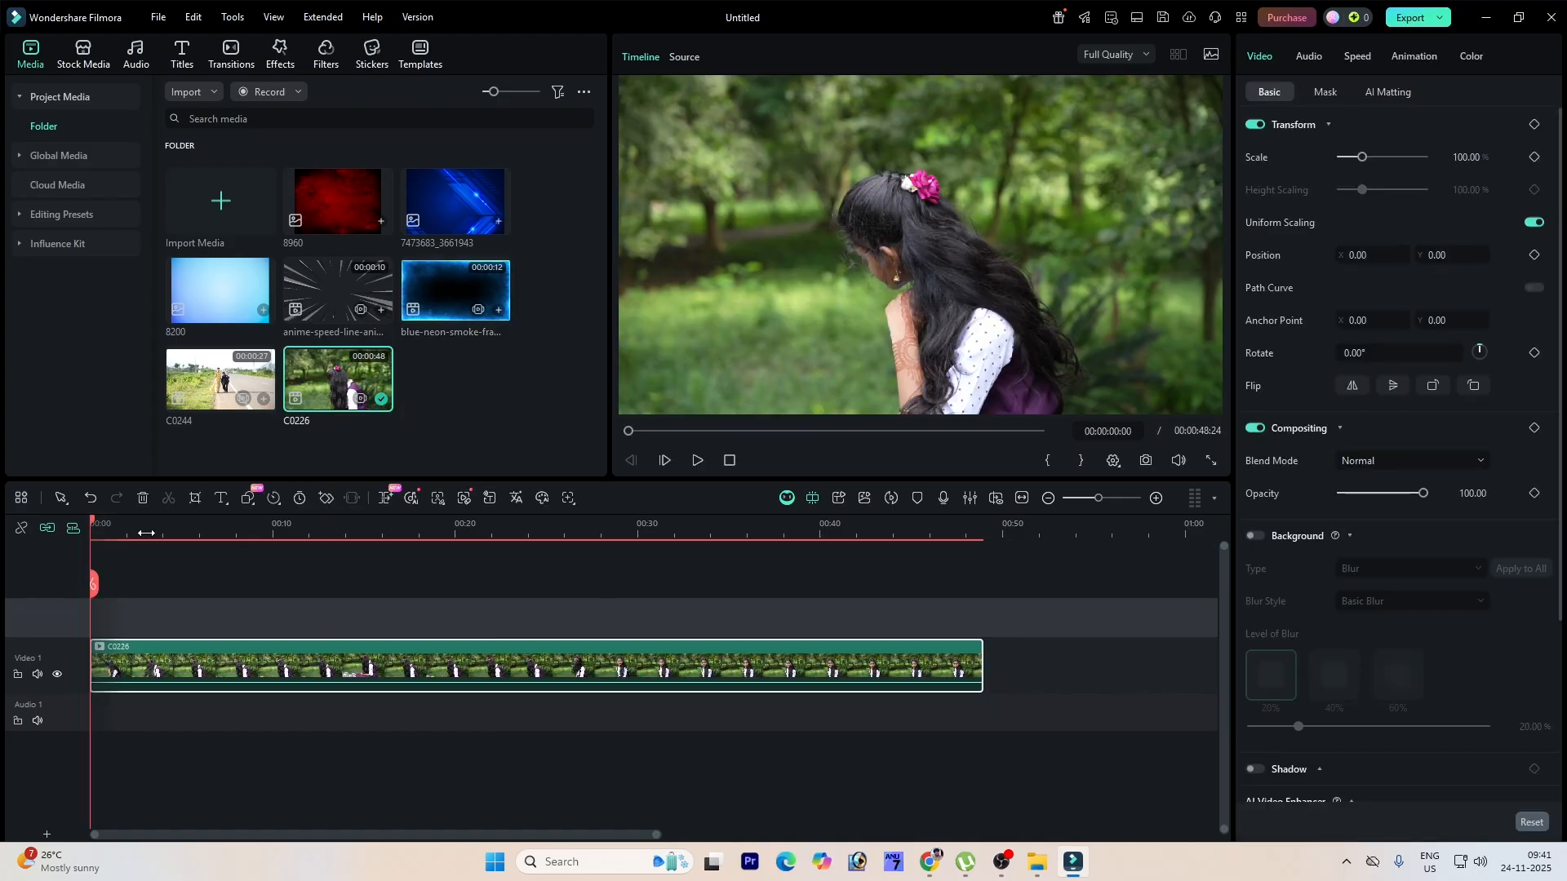
{"action": "left_click_drag", "start_coordinate": [92, 528], "coordinate": [509, 547]}
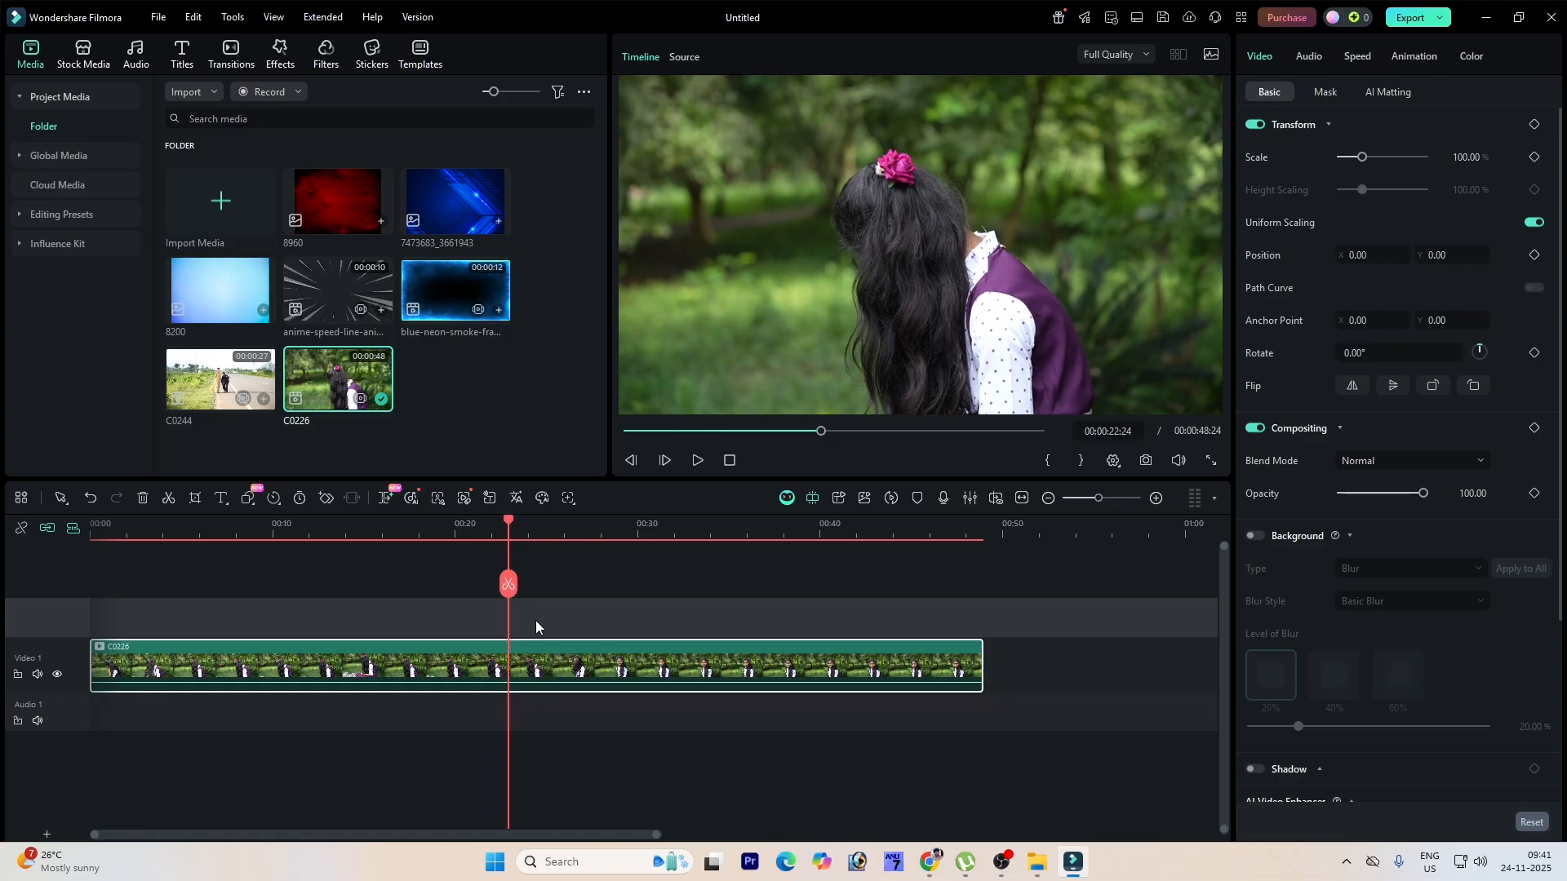
{"action": "left_click", "coordinate": [508, 584]}
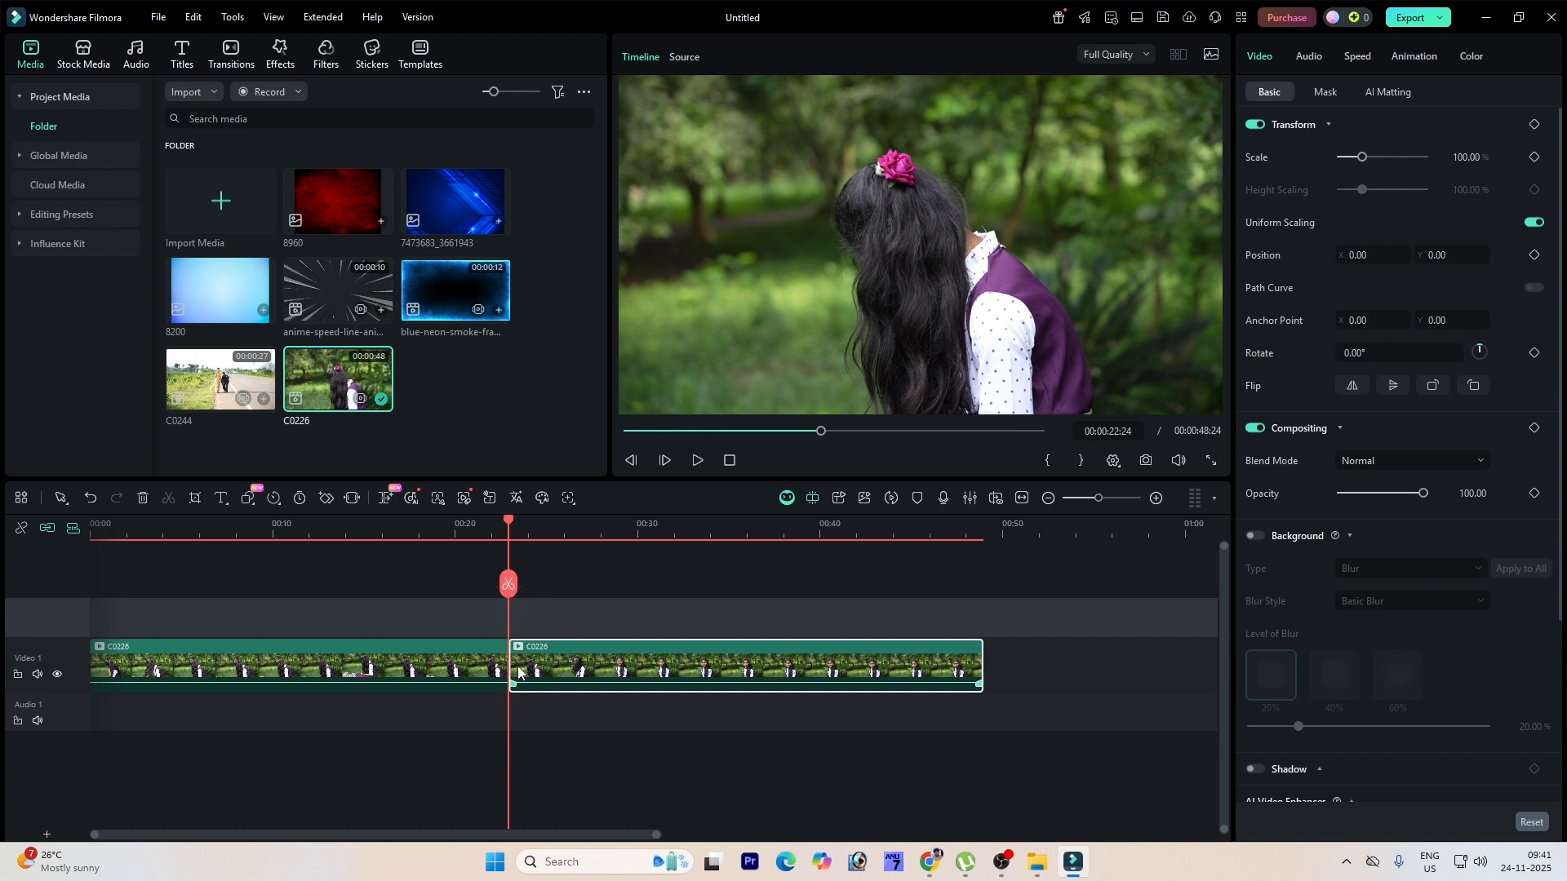
Step: Delete the first segment of the split C0226 clip and play the timeline from the start
{"action": "left_click_drag", "start_coordinate": [447, 531], "coordinate": [568, 541]}
{"action": "left_click_drag", "start_coordinate": [410, 834], "coordinate": [294, 840]}
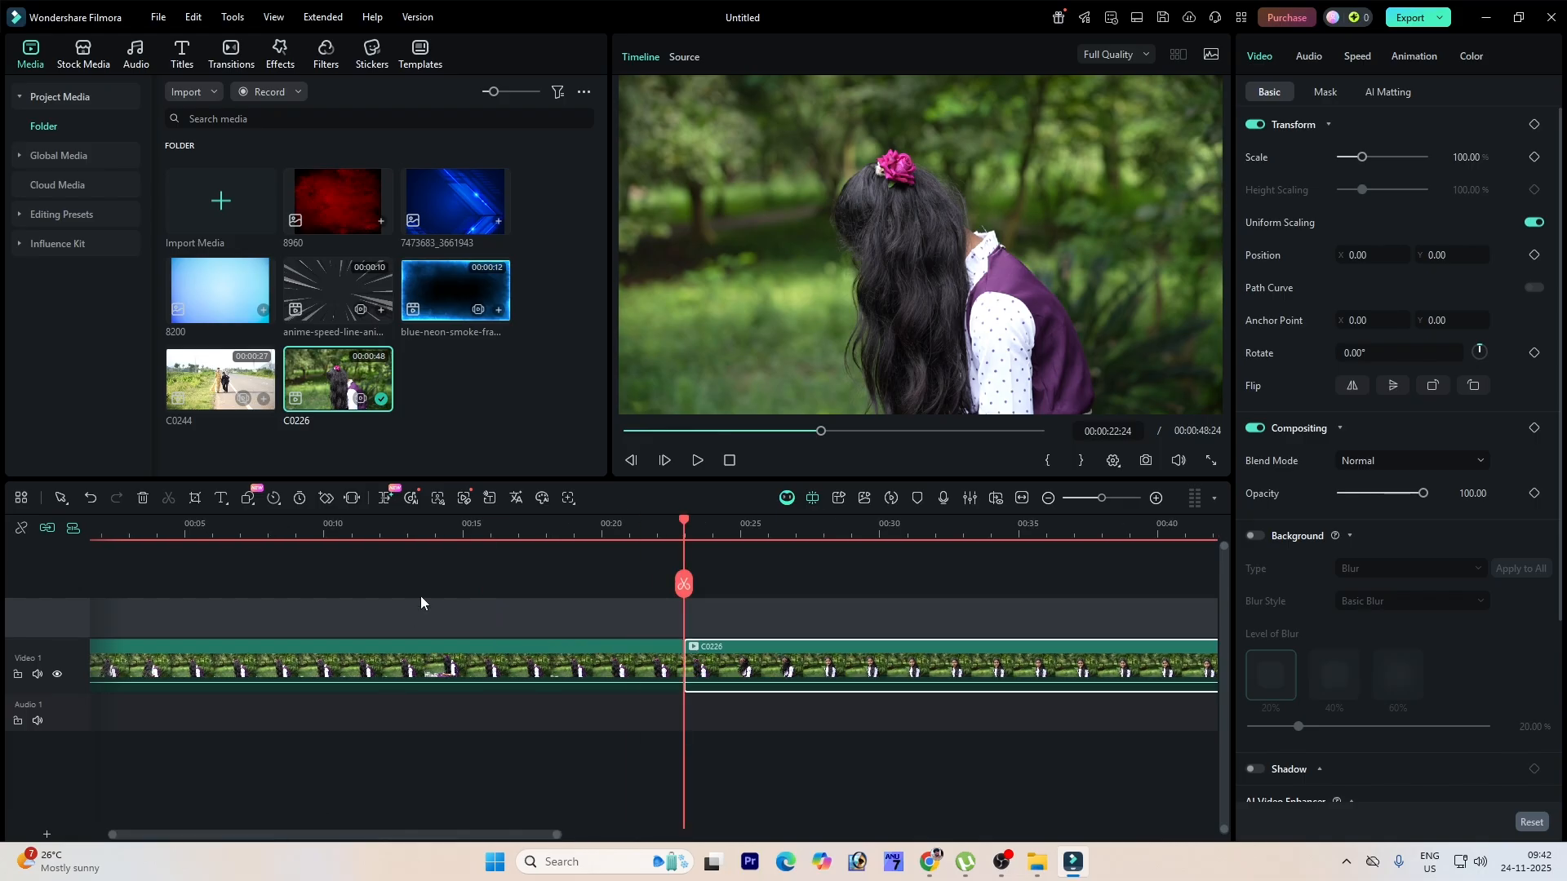
{"action": "left_click", "coordinate": [399, 666]}
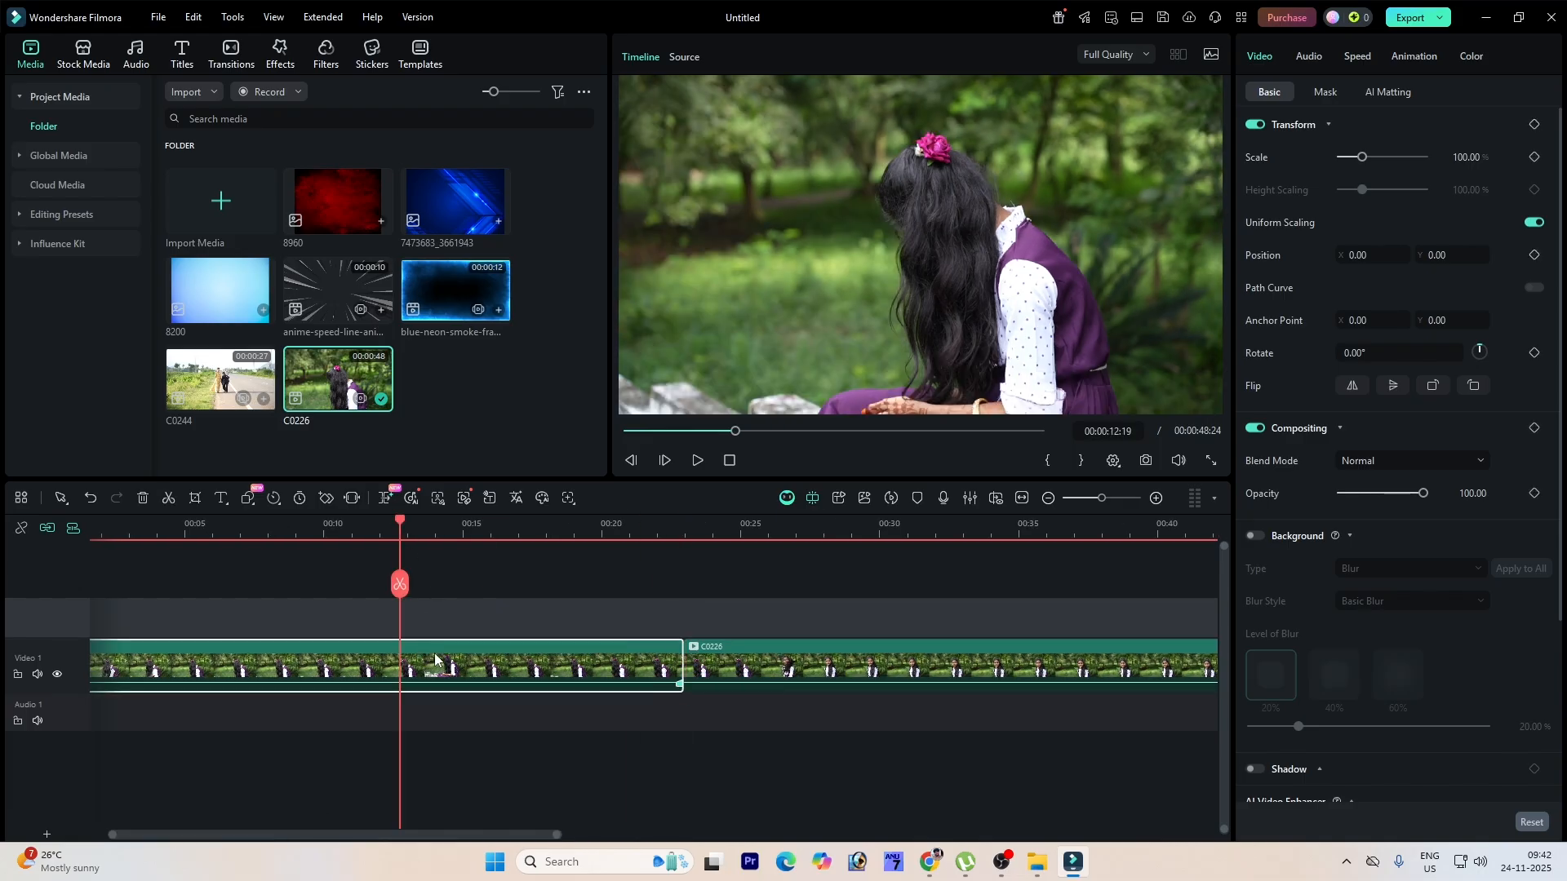
{"action": "key", "text": "Delete"}
{"action": "key", "text": "Home"}
{"action": "key", "text": "space"}
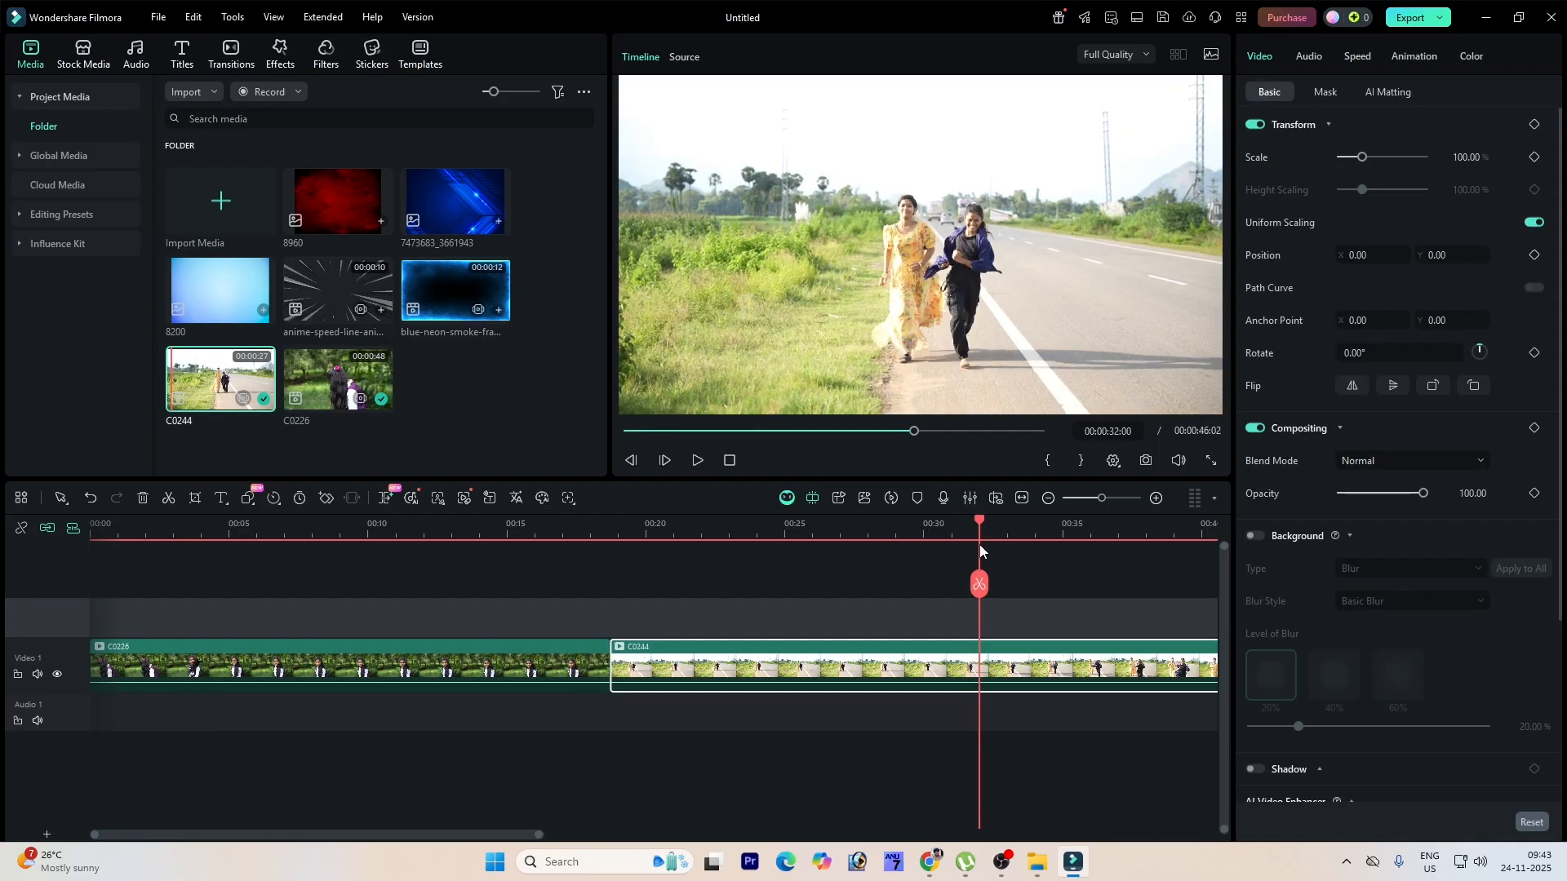
Step: Split C0244 at about 00:00:27:22 and delete its first segment
{"action": "left_click_drag", "start_coordinate": [979, 545], "coordinate": [865, 573]}
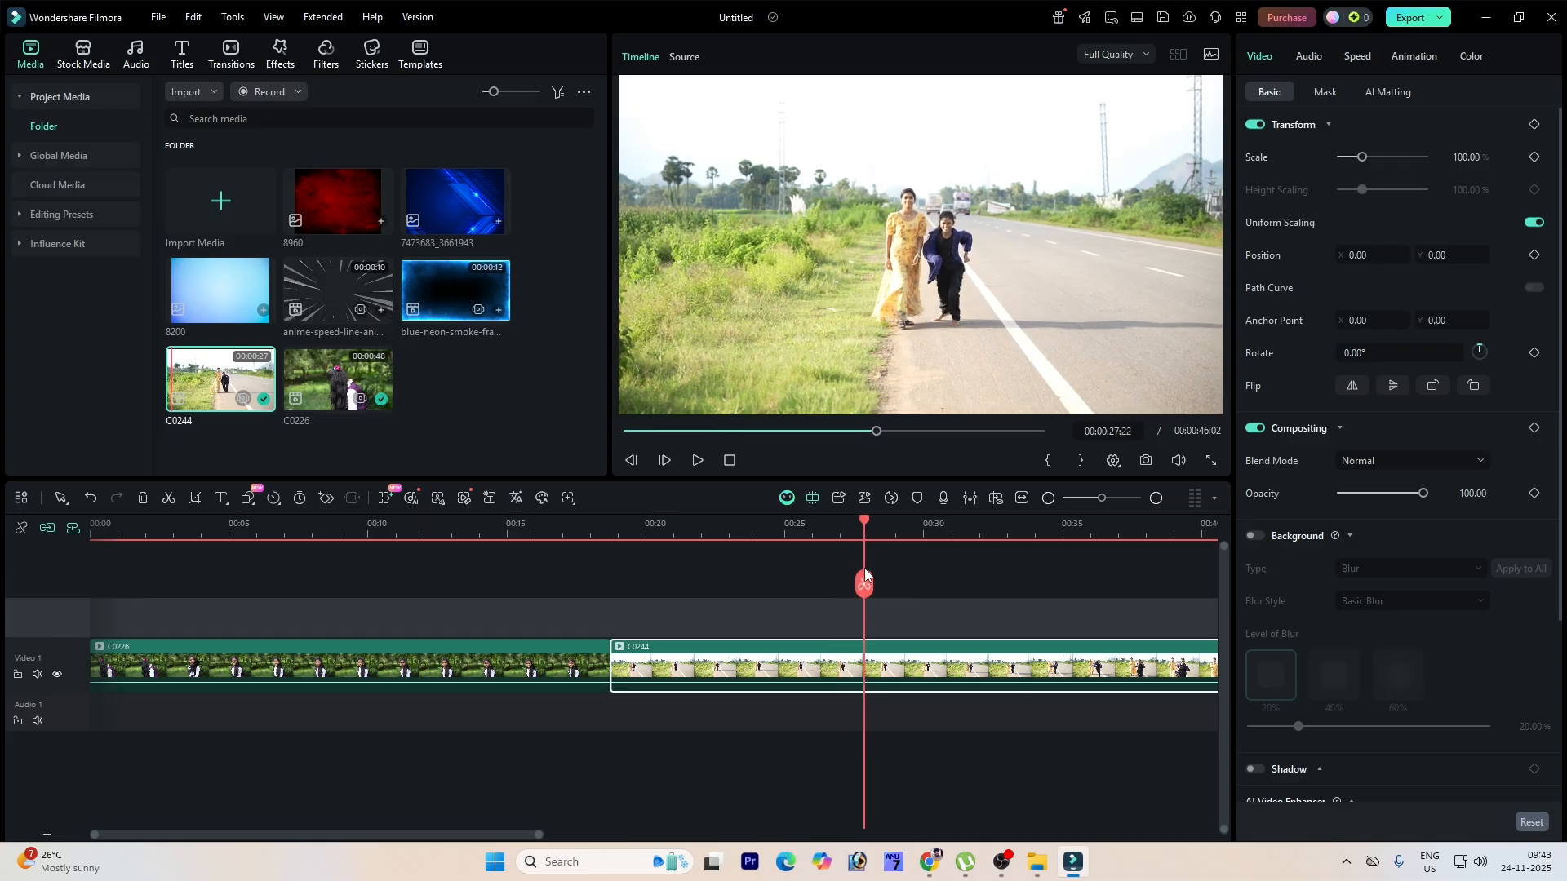
{"action": "left_click", "coordinate": [865, 584]}
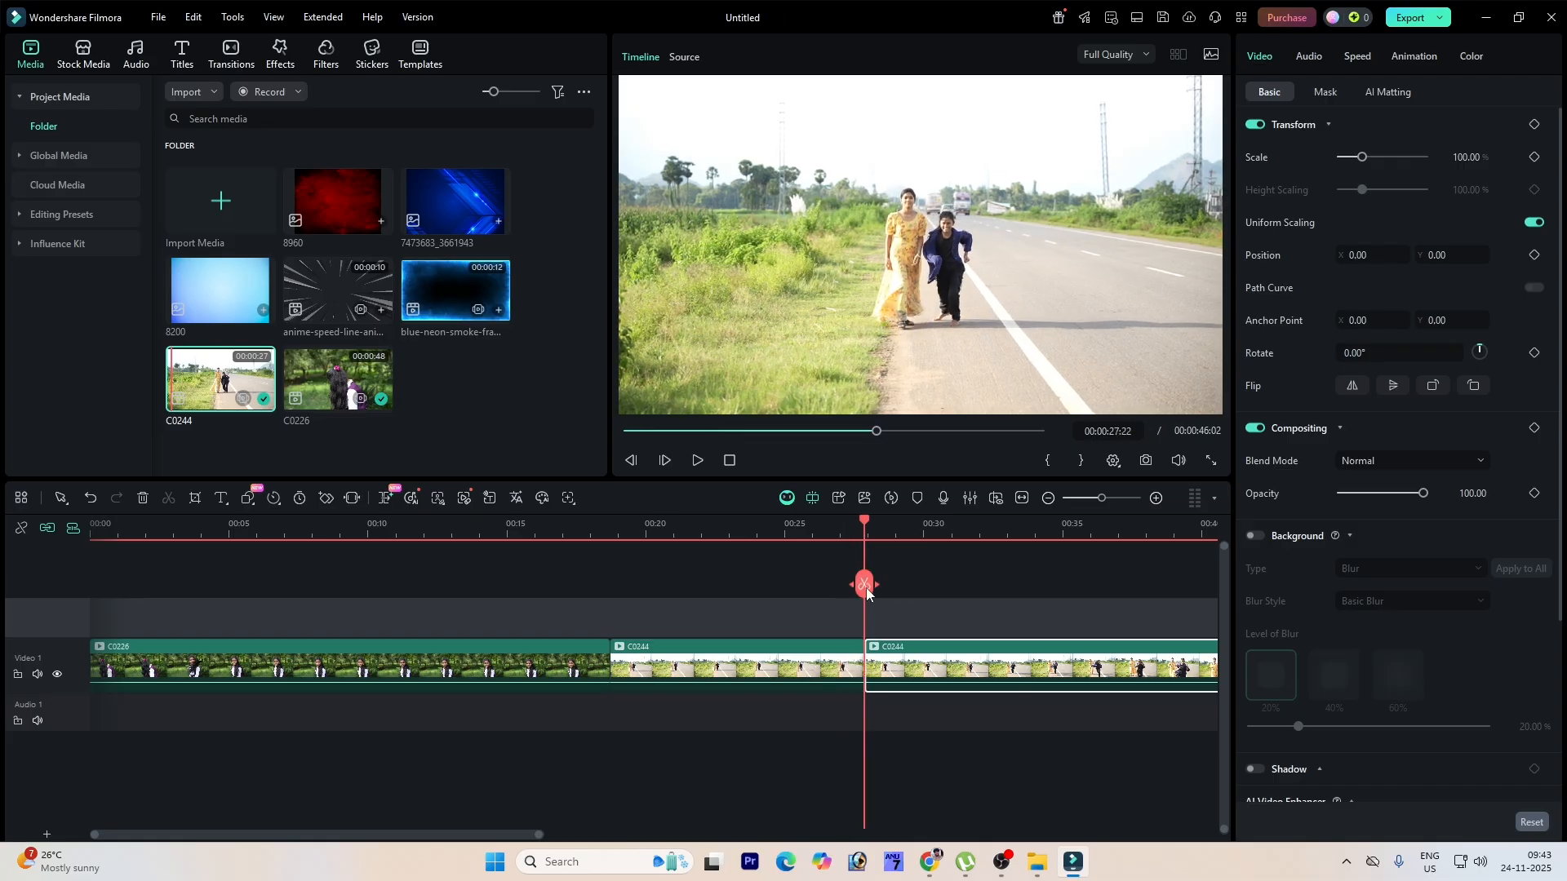
{"action": "left_click", "coordinate": [769, 672]}
{"action": "key", "text": "Delete"}
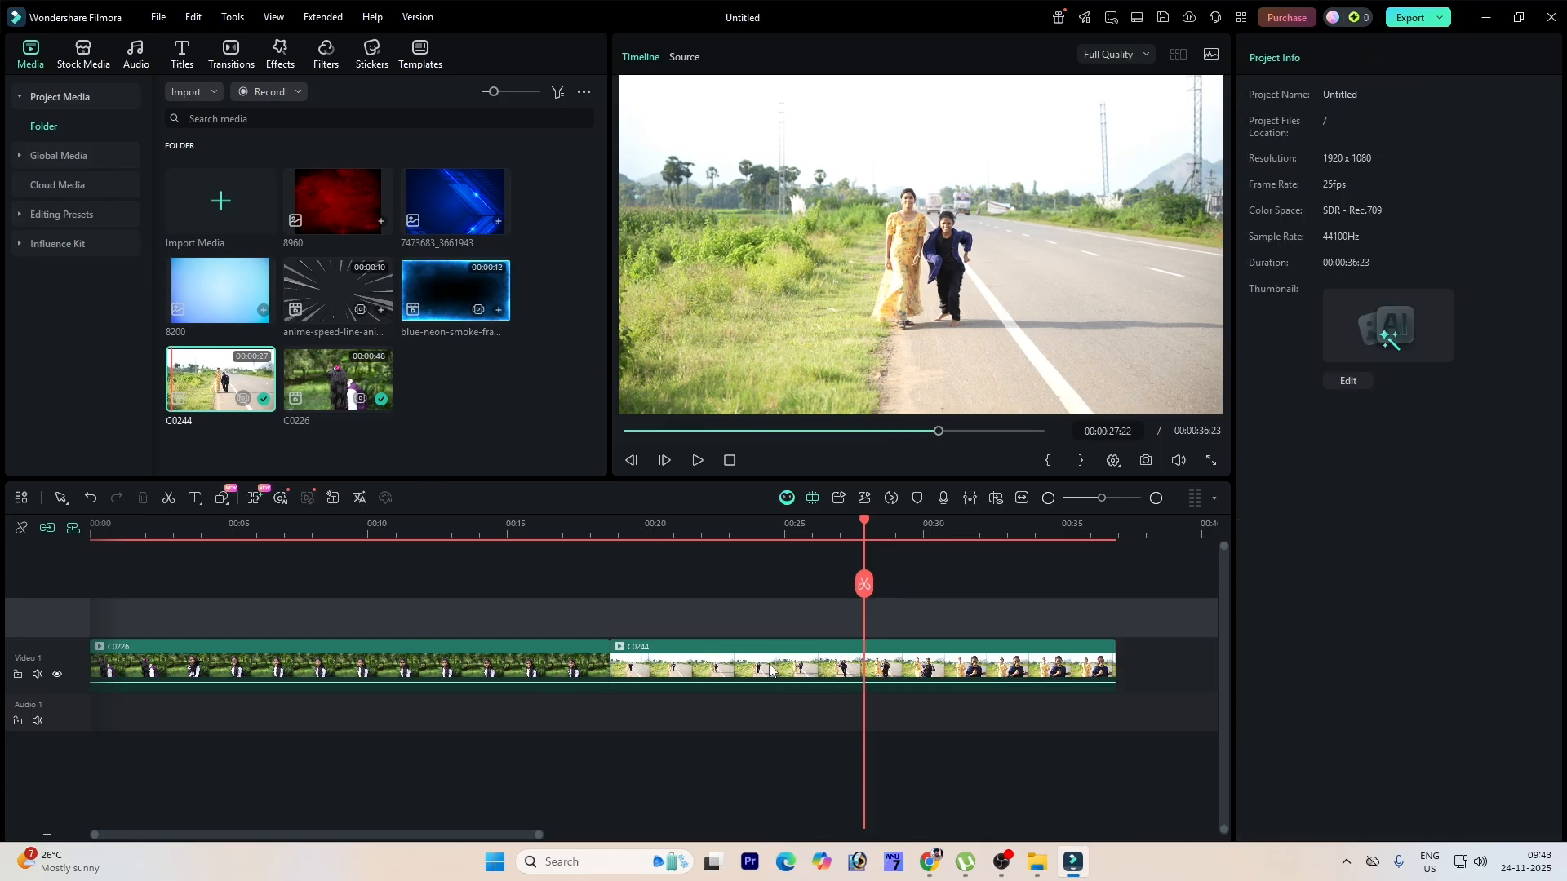
Step: Split C0244 at about 00:00:35:09 and delete the tail segment after the playhead
{"action": "left_click_drag", "start_coordinate": [593, 528], "coordinate": [1072, 593]}
{"action": "left_click", "coordinate": [1036, 681]}
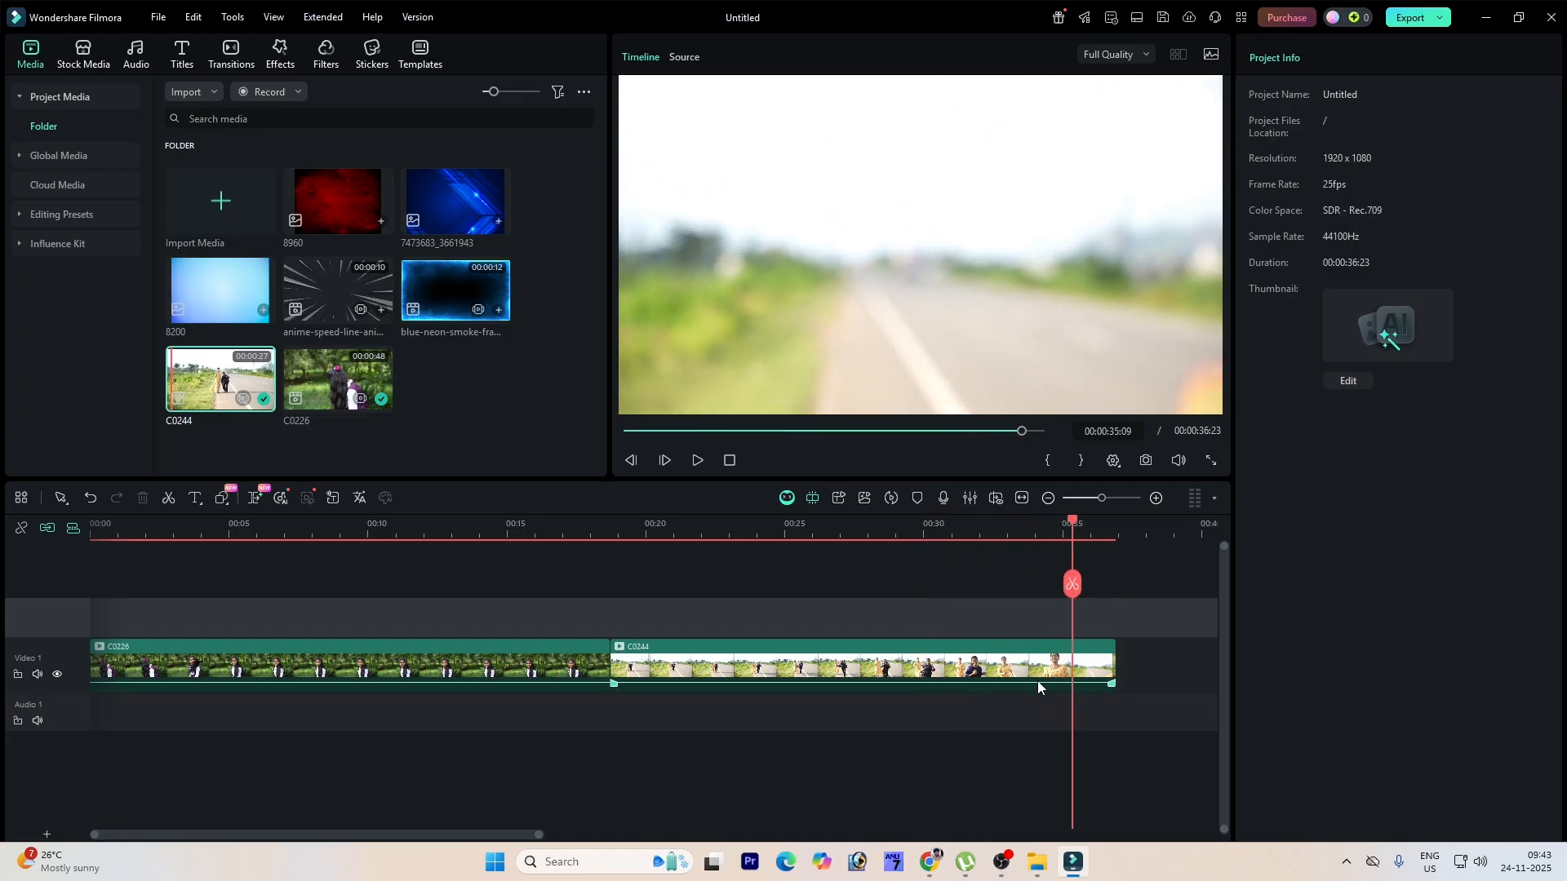
{"action": "left_click", "coordinate": [1071, 584]}
{"action": "key", "text": "Delete"}
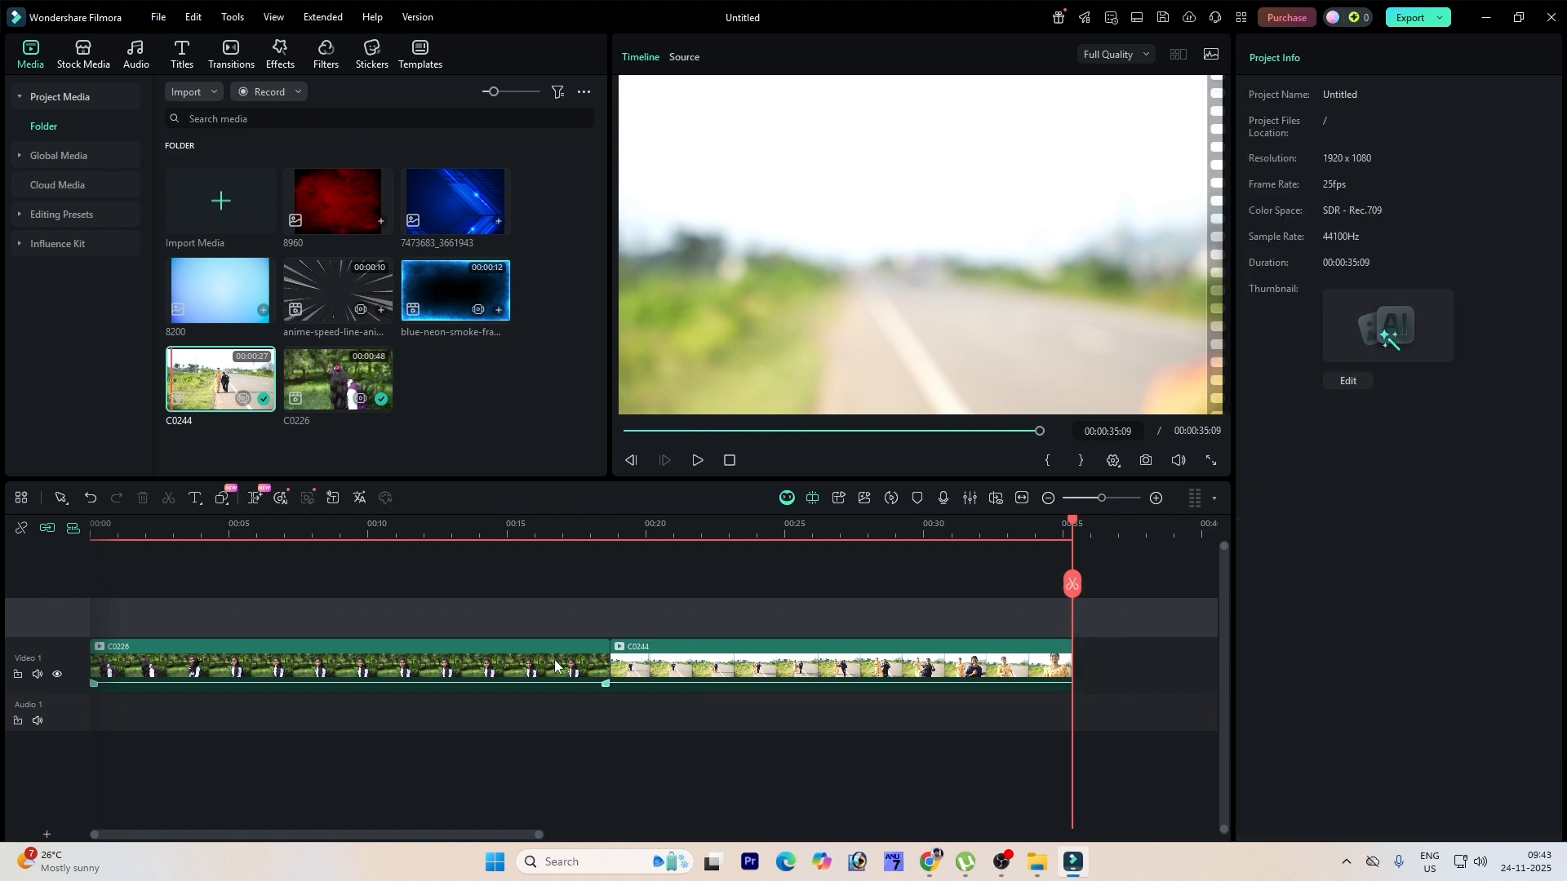
Step: Try adjusting the C0226 clip's scale and separate width and height, then reset scaling to uniform 100%
{"action": "left_click", "coordinate": [704, 523]}
{"action": "left_click_drag", "start_coordinate": [704, 518], "coordinate": [453, 620]}
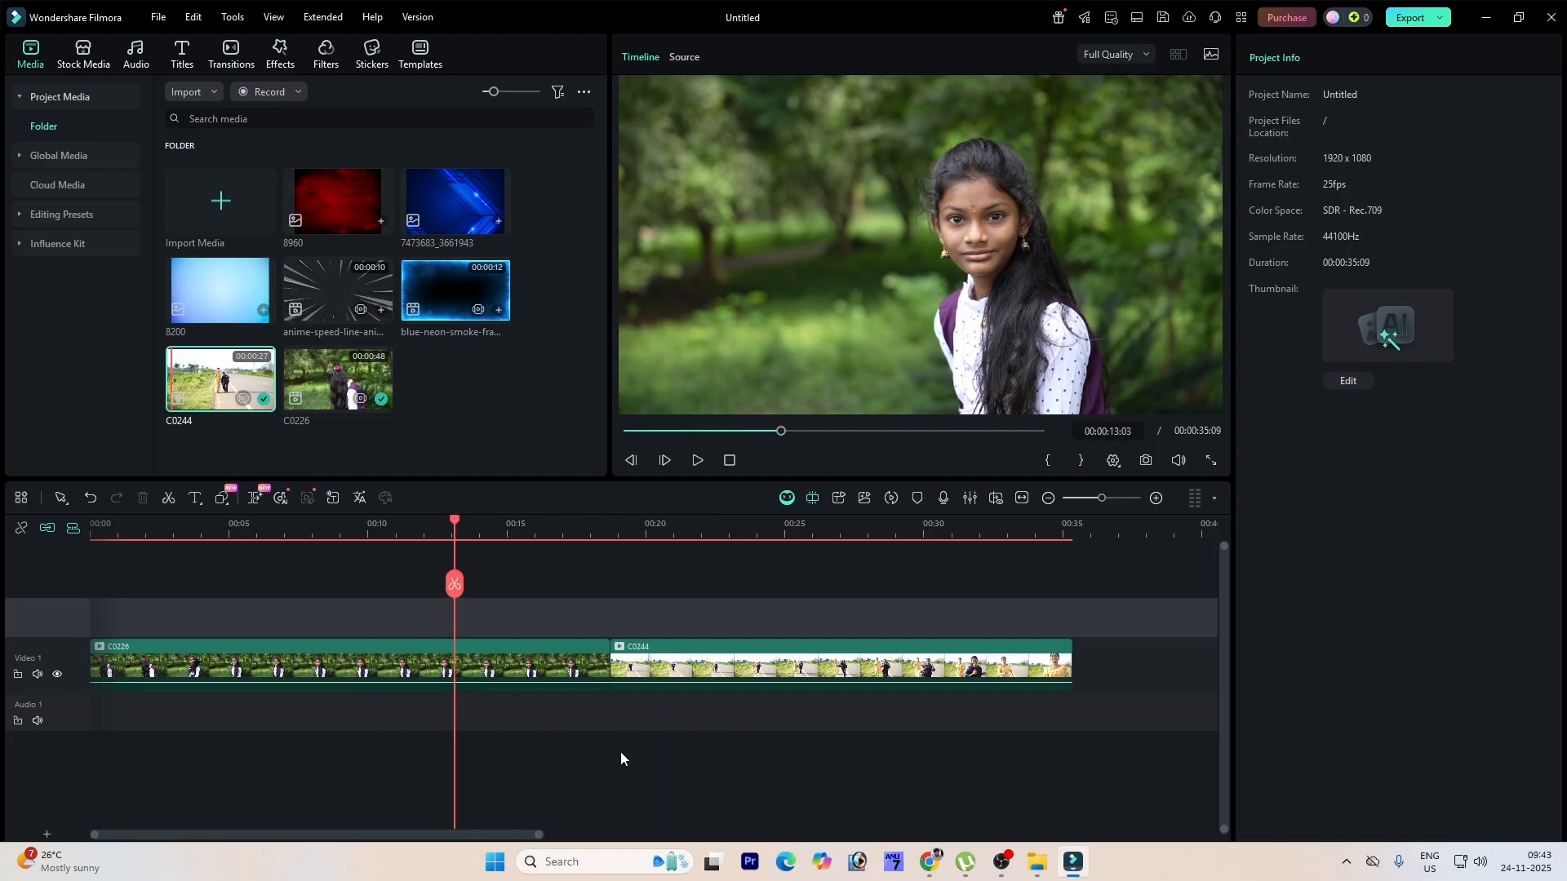
{"action": "left_click", "coordinate": [485, 670]}
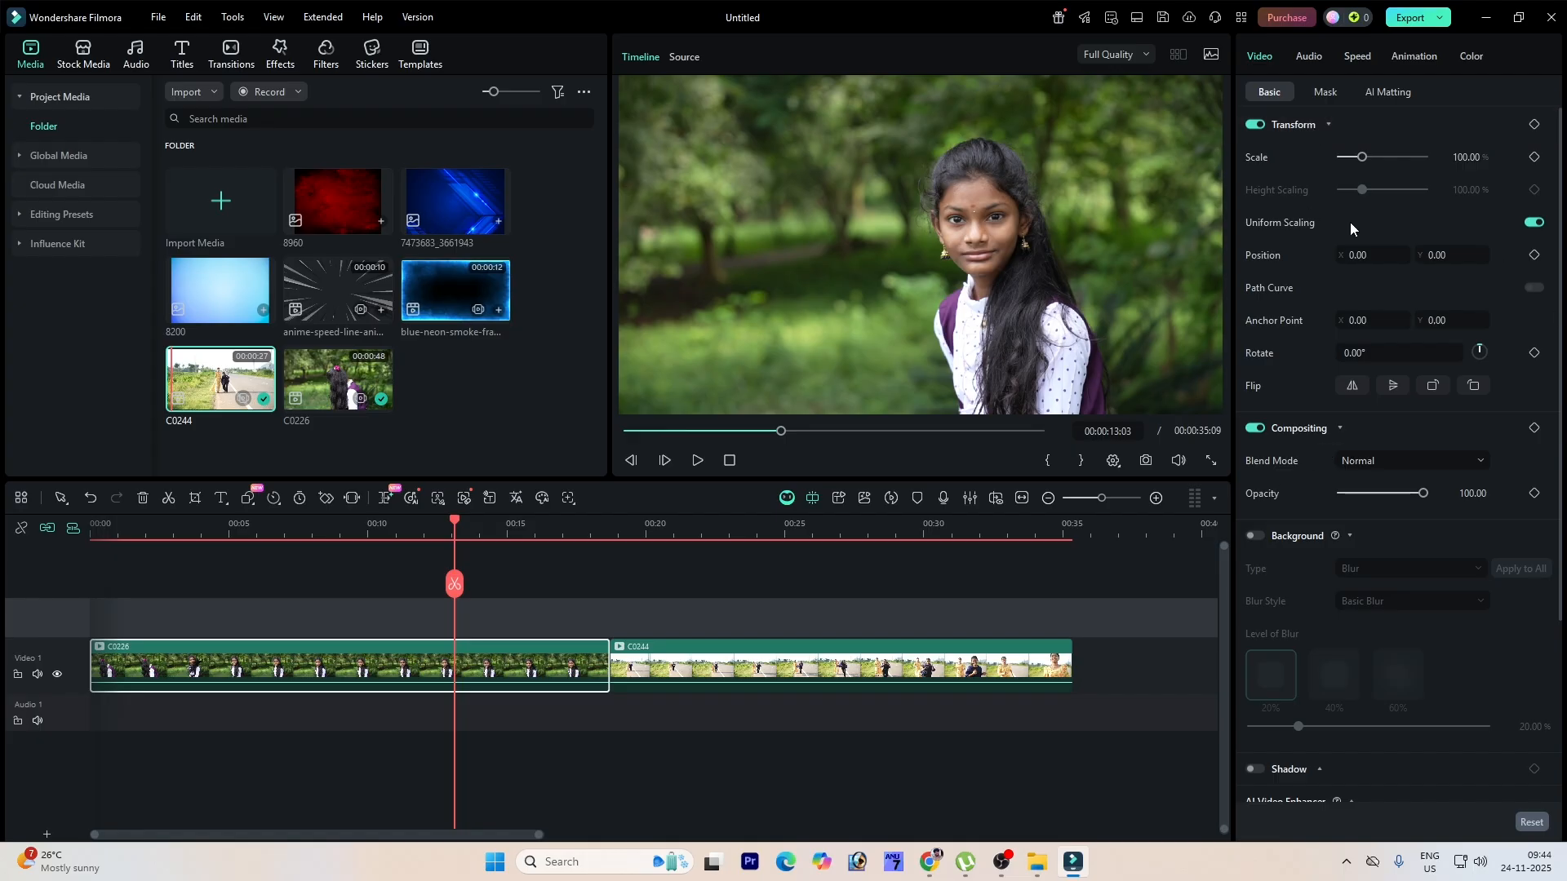
{"action": "mouse_move", "coordinate": [1363, 161]}
{"action": "left_mouse_down"}
{"action": "mouse_move", "coordinate": [1384, 158]}
{"action": "mouse_move", "coordinate": [1366, 168]}
{"action": "left_mouse_up"}
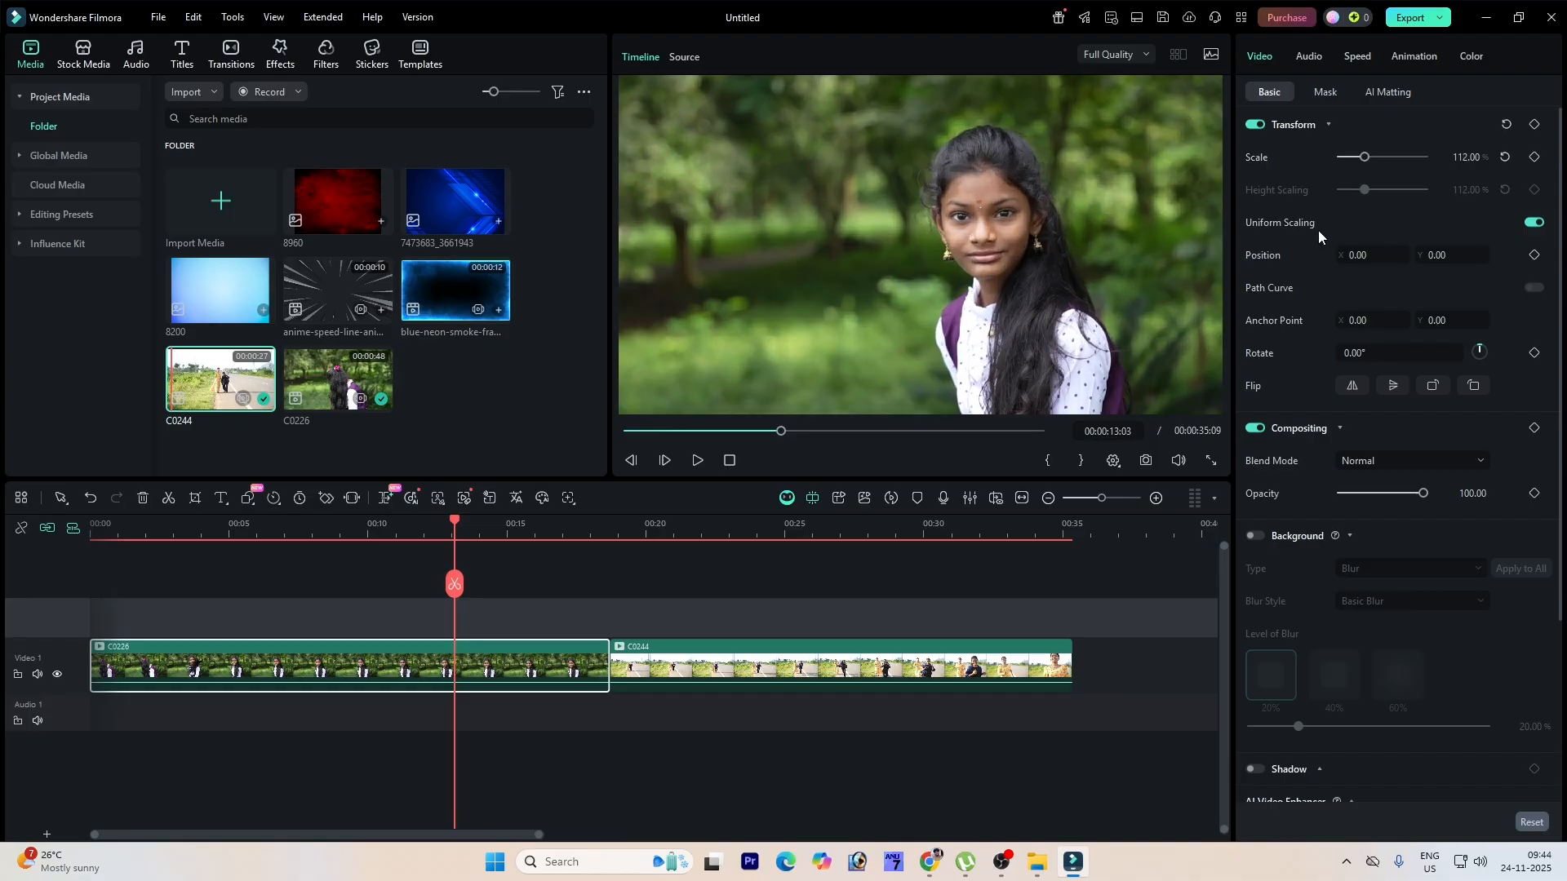
{"action": "left_click", "coordinate": [1527, 223]}
{"action": "mouse_move", "coordinate": [1364, 191]}
{"action": "left_mouse_down"}
{"action": "mouse_move", "coordinate": [1387, 191]}
{"action": "mouse_move", "coordinate": [1351, 191]}
{"action": "mouse_move", "coordinate": [1392, 161]}
{"action": "mouse_move", "coordinate": [1356, 161]}
{"action": "mouse_move", "coordinate": [1361, 177]}
{"action": "left_mouse_up"}
{"action": "left_click", "coordinate": [1505, 189]}
{"action": "left_click", "coordinate": [1505, 157]}
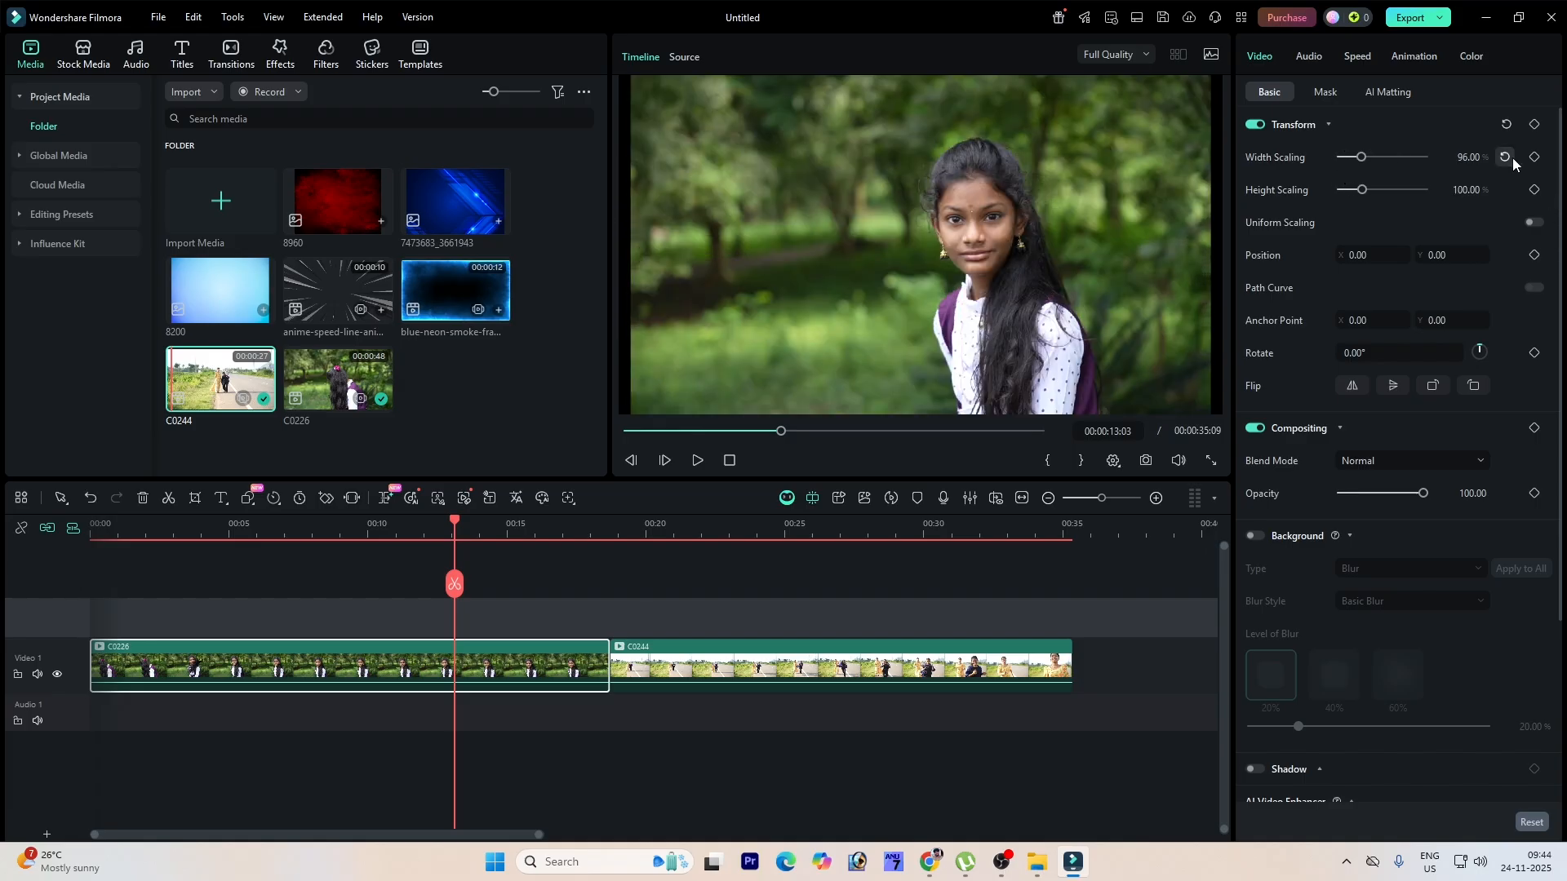
{"action": "left_click", "coordinate": [1531, 224]}
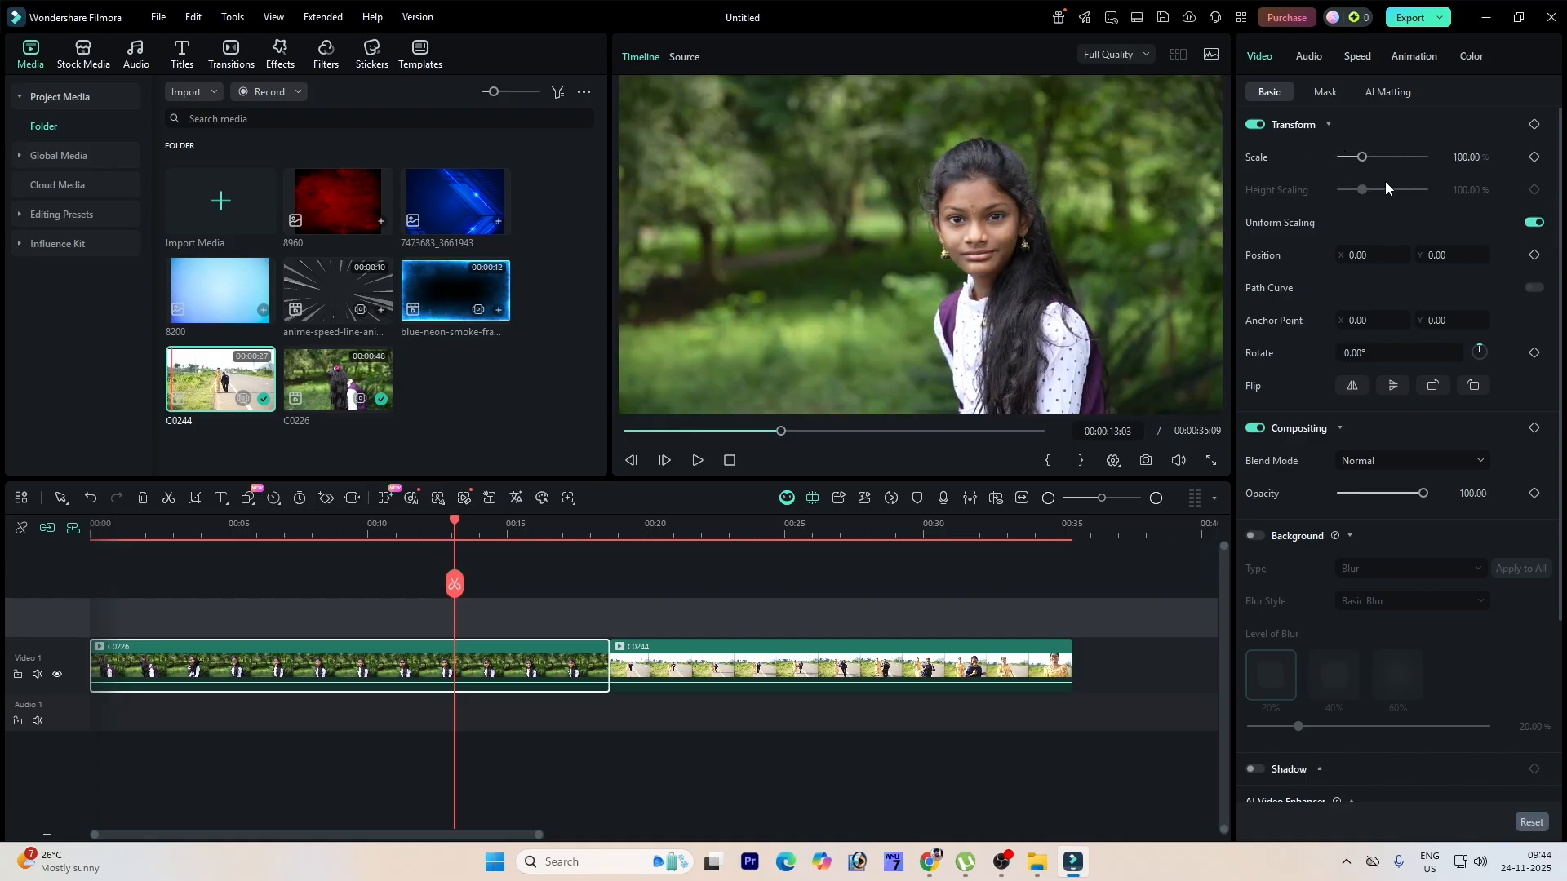
Step: Scale the C0226 clip to 64% and move it to position X -51, Y 33
{"action": "left_click_drag", "start_coordinate": [1362, 157], "coordinate": [1354, 158]}
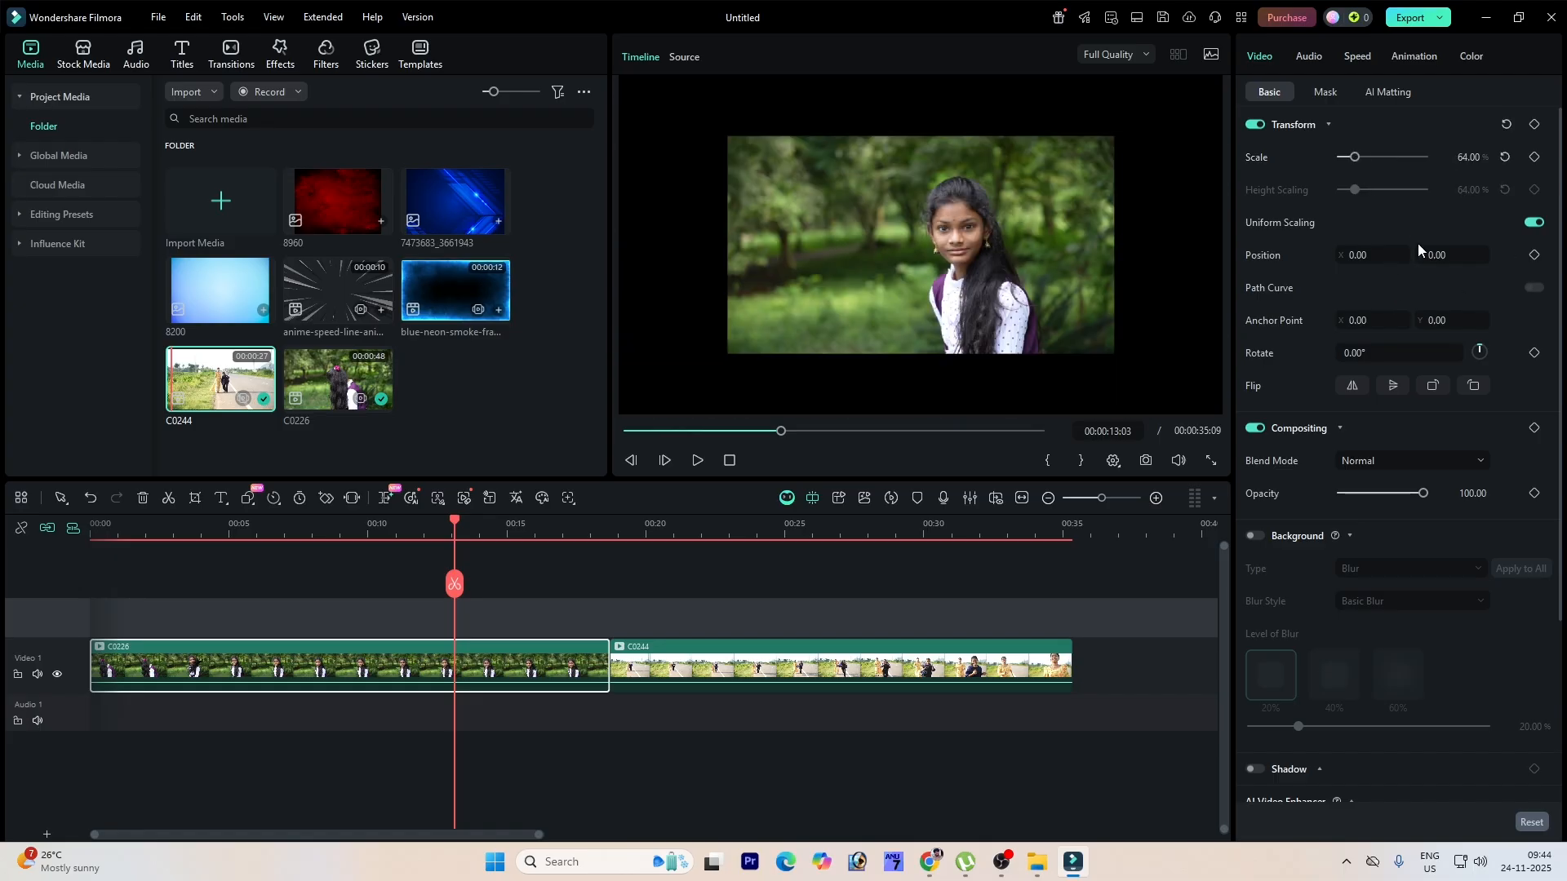
{"action": "mouse_move", "coordinate": [1371, 257]}
{"action": "left_mouse_down"}
{"action": "mouse_move", "coordinate": [1436, 257]}
{"action": "mouse_move", "coordinate": [1326, 257]}
{"action": "mouse_move", "coordinate": [1399, 249]}
{"action": "mouse_move", "coordinate": [1356, 250]}
{"action": "left_mouse_up"}
{"action": "mouse_move", "coordinate": [1458, 257]}
{"action": "left_mouse_down"}
{"action": "mouse_move", "coordinate": [1478, 257]}
{"action": "mouse_move", "coordinate": [1401, 257]}
{"action": "mouse_move", "coordinate": [1468, 259]}
{"action": "left_mouse_up"}
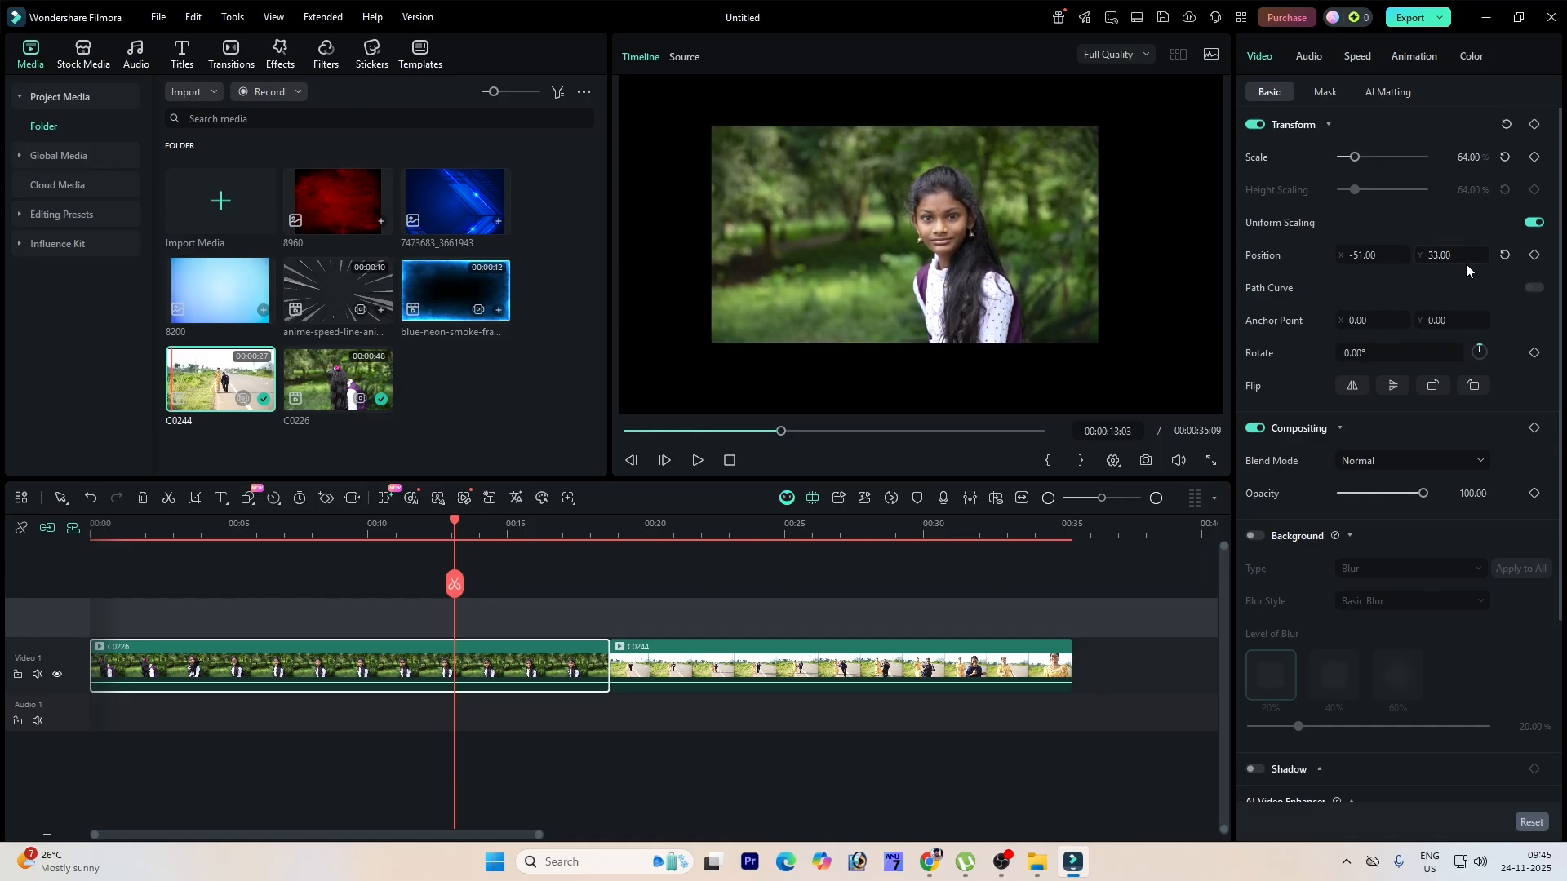
Step: Try rotating the C0226 clip to 90° and then 45°
{"action": "left_click", "coordinate": [1354, 353]}
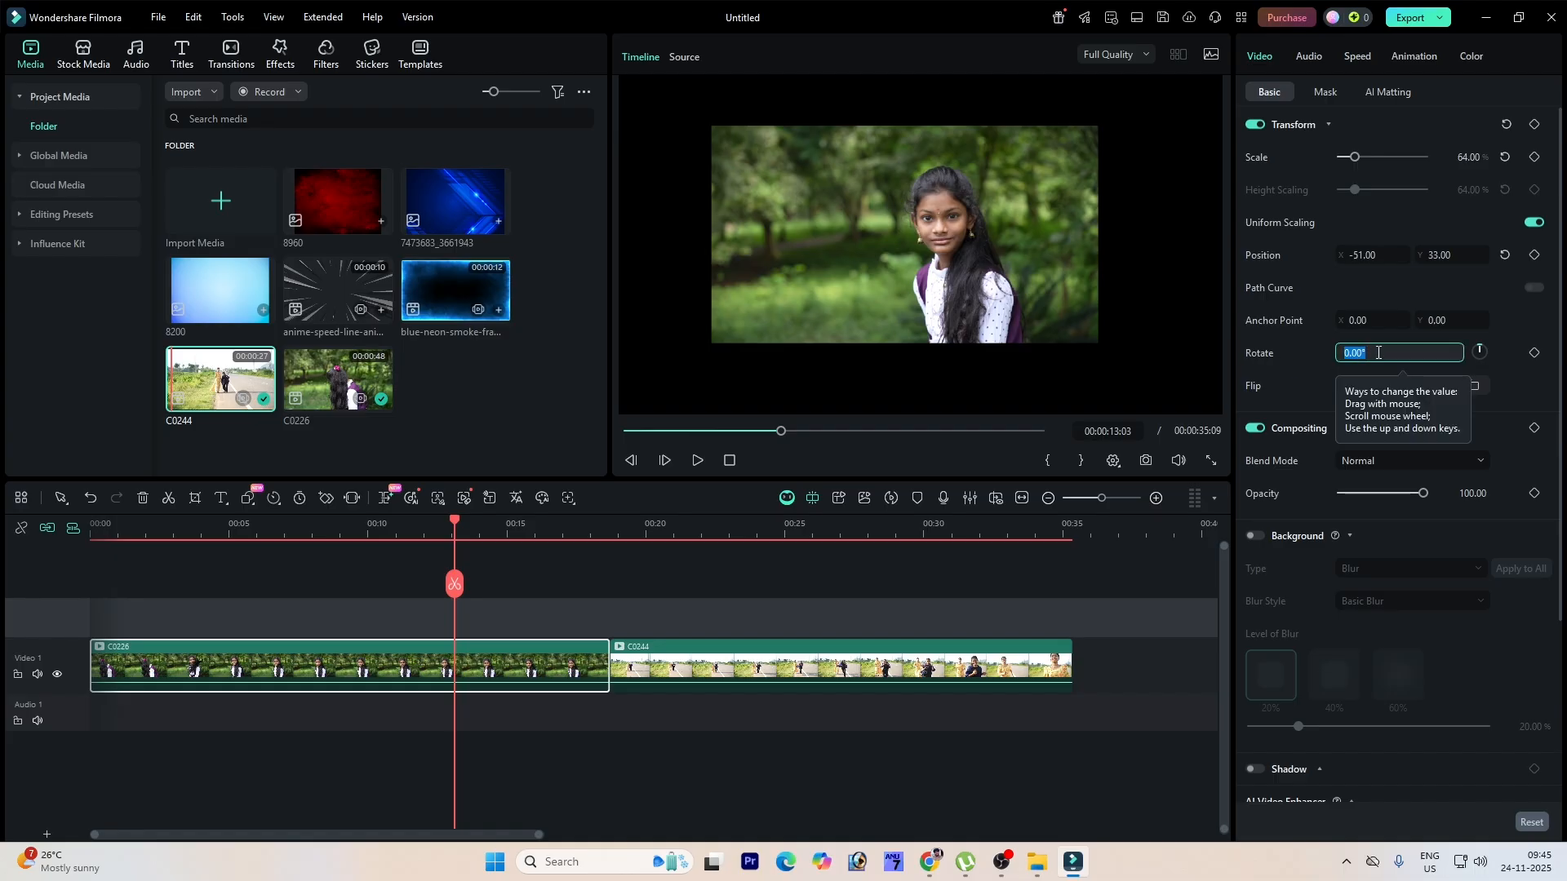
{"action": "type", "text": "90"}
{"action": "key", "text": "Return"}
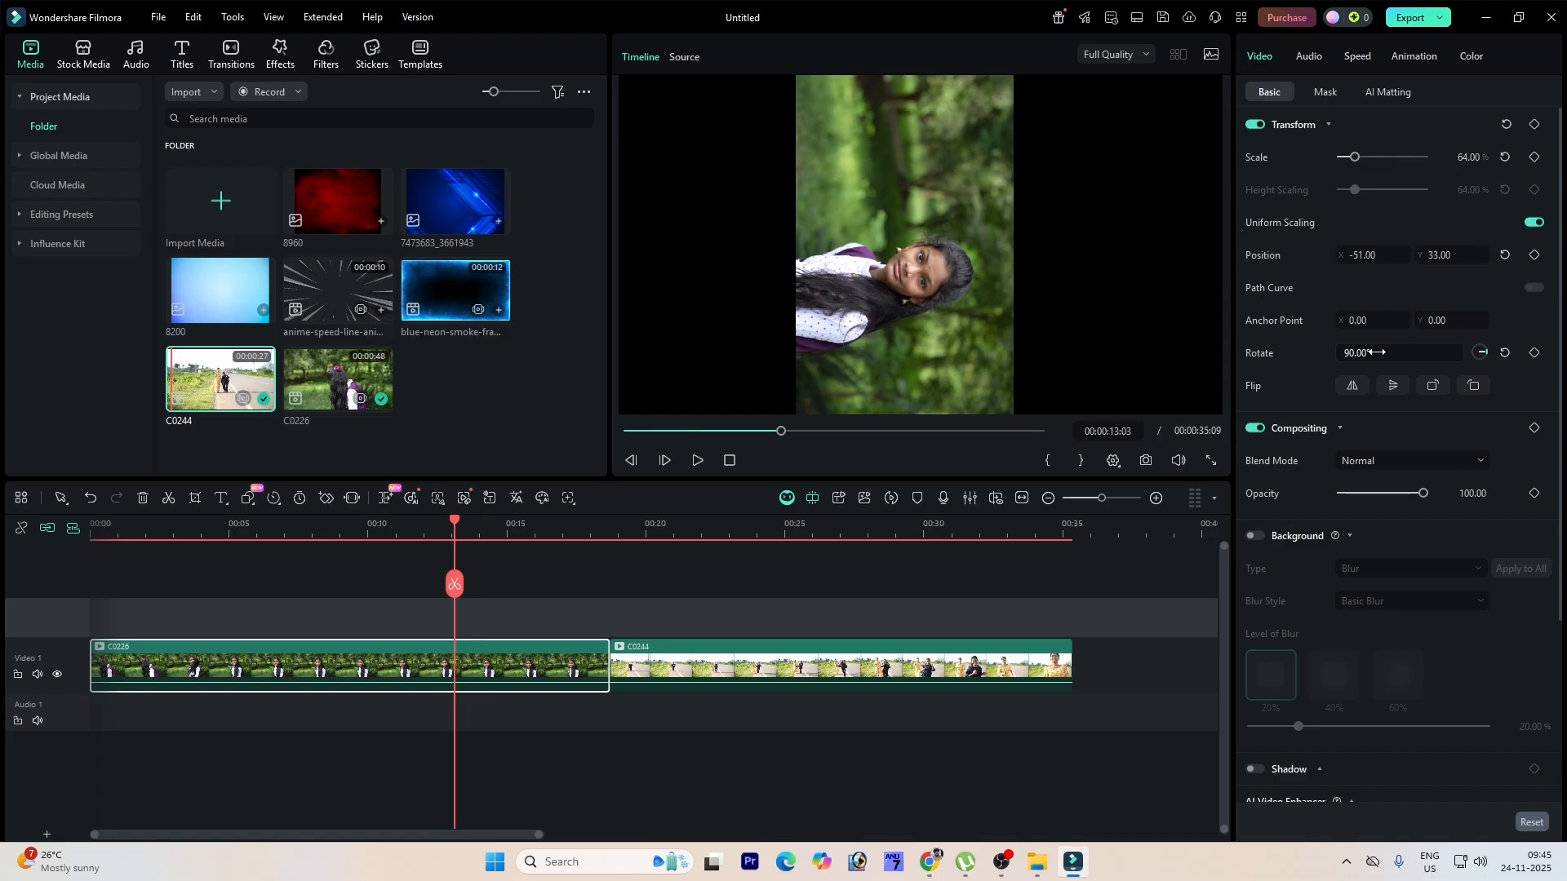
{"action": "type", "text": "45"}
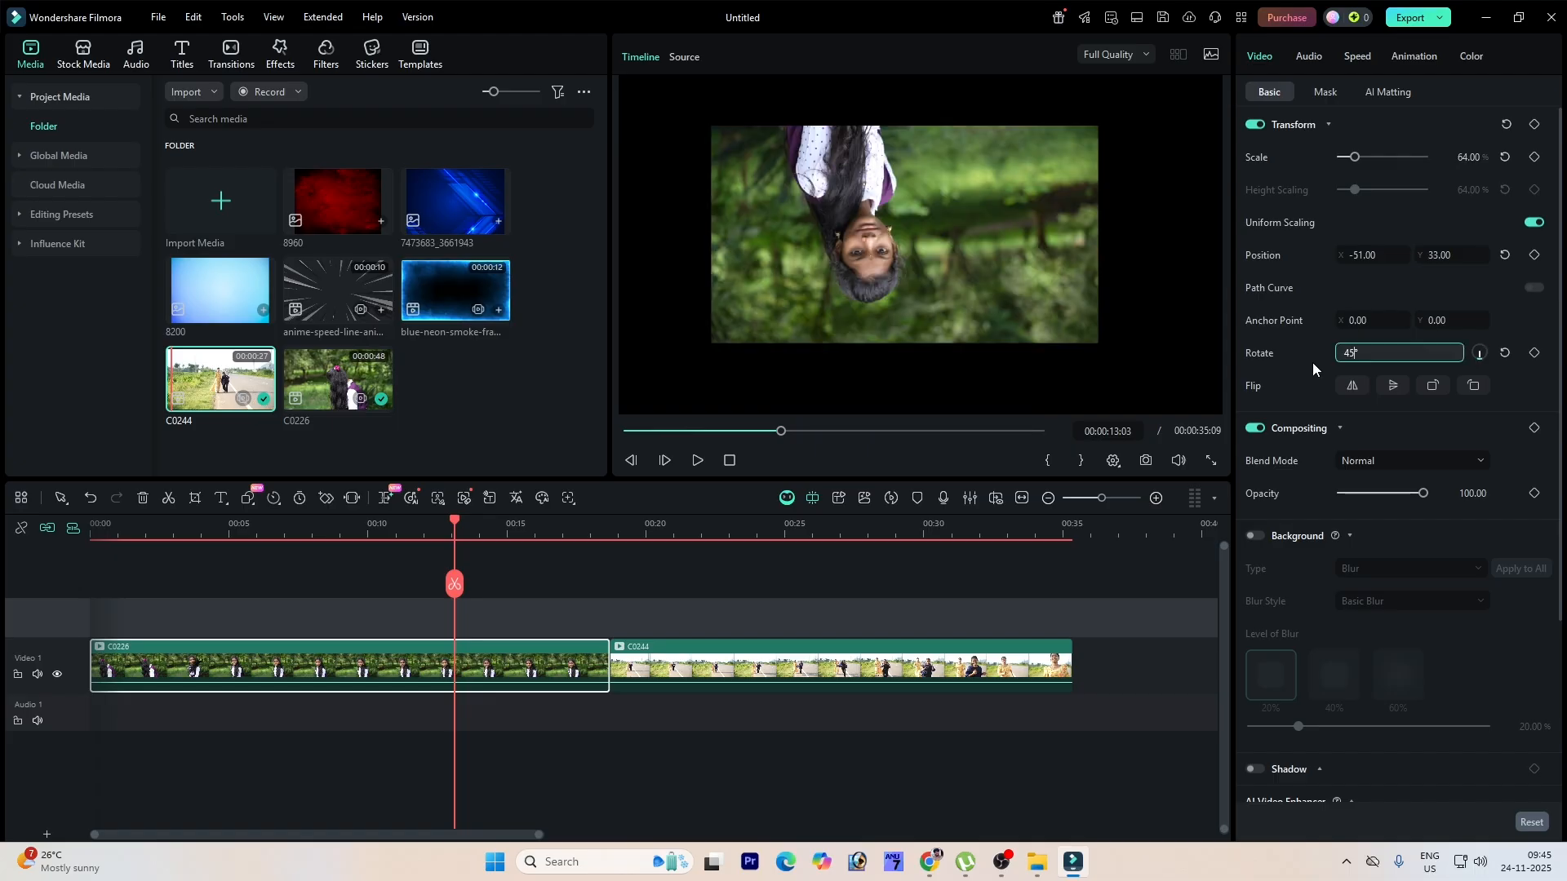
{"action": "key", "text": "Return"}
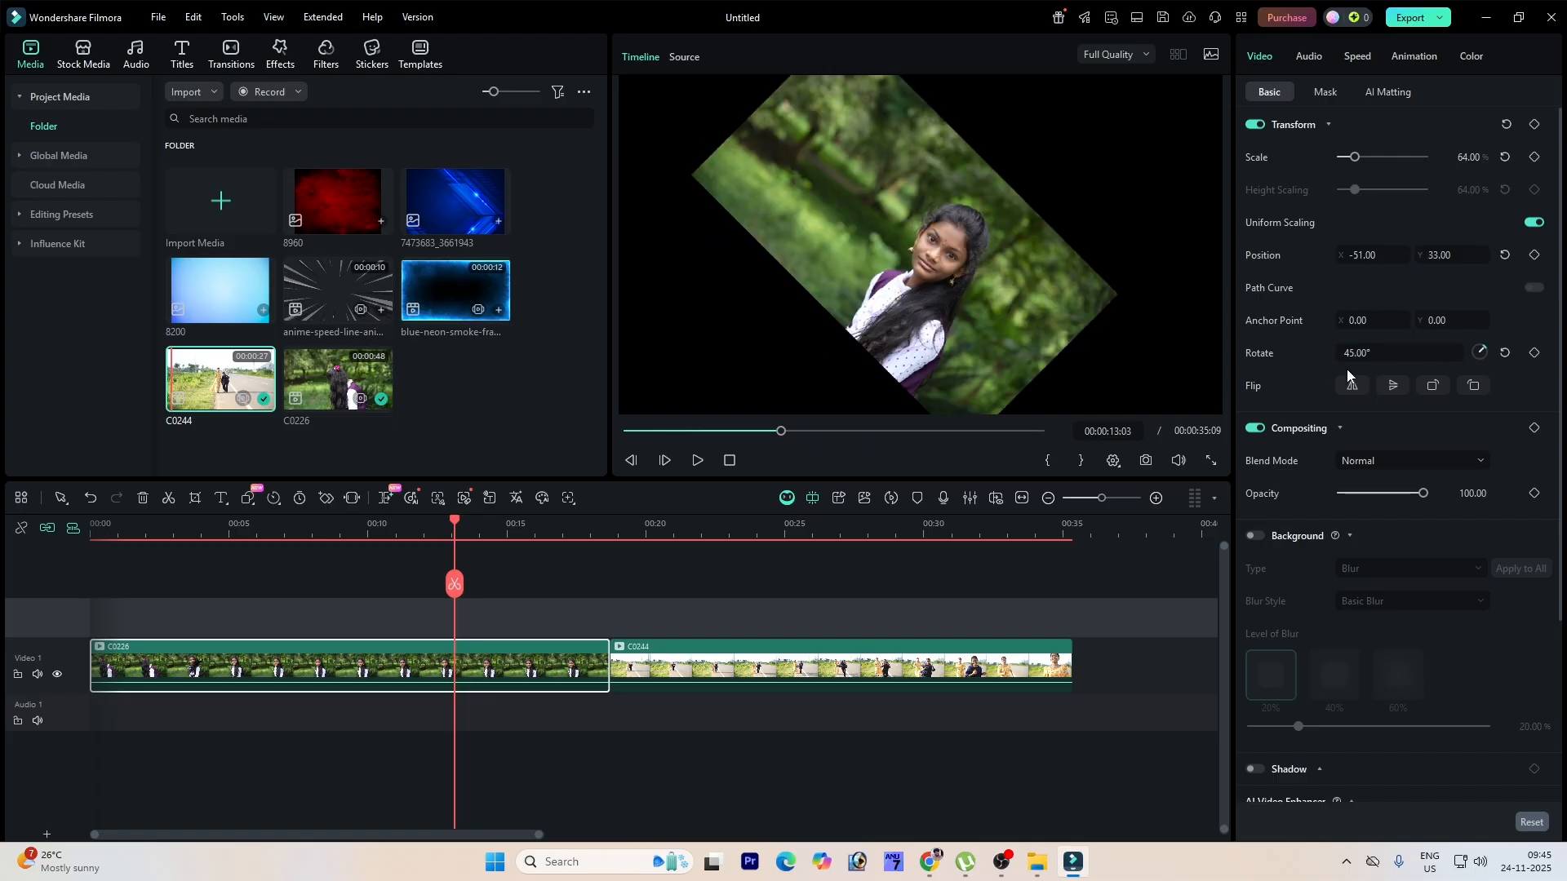
{"action": "mouse_move", "coordinate": [1356, 355]}
{"action": "left_mouse_down"}
{"action": "mouse_move", "coordinate": [1424, 355]}
{"action": "mouse_move", "coordinate": [1316, 355]}
{"action": "mouse_move", "coordinate": [1369, 344]}
{"action": "left_mouse_up"}
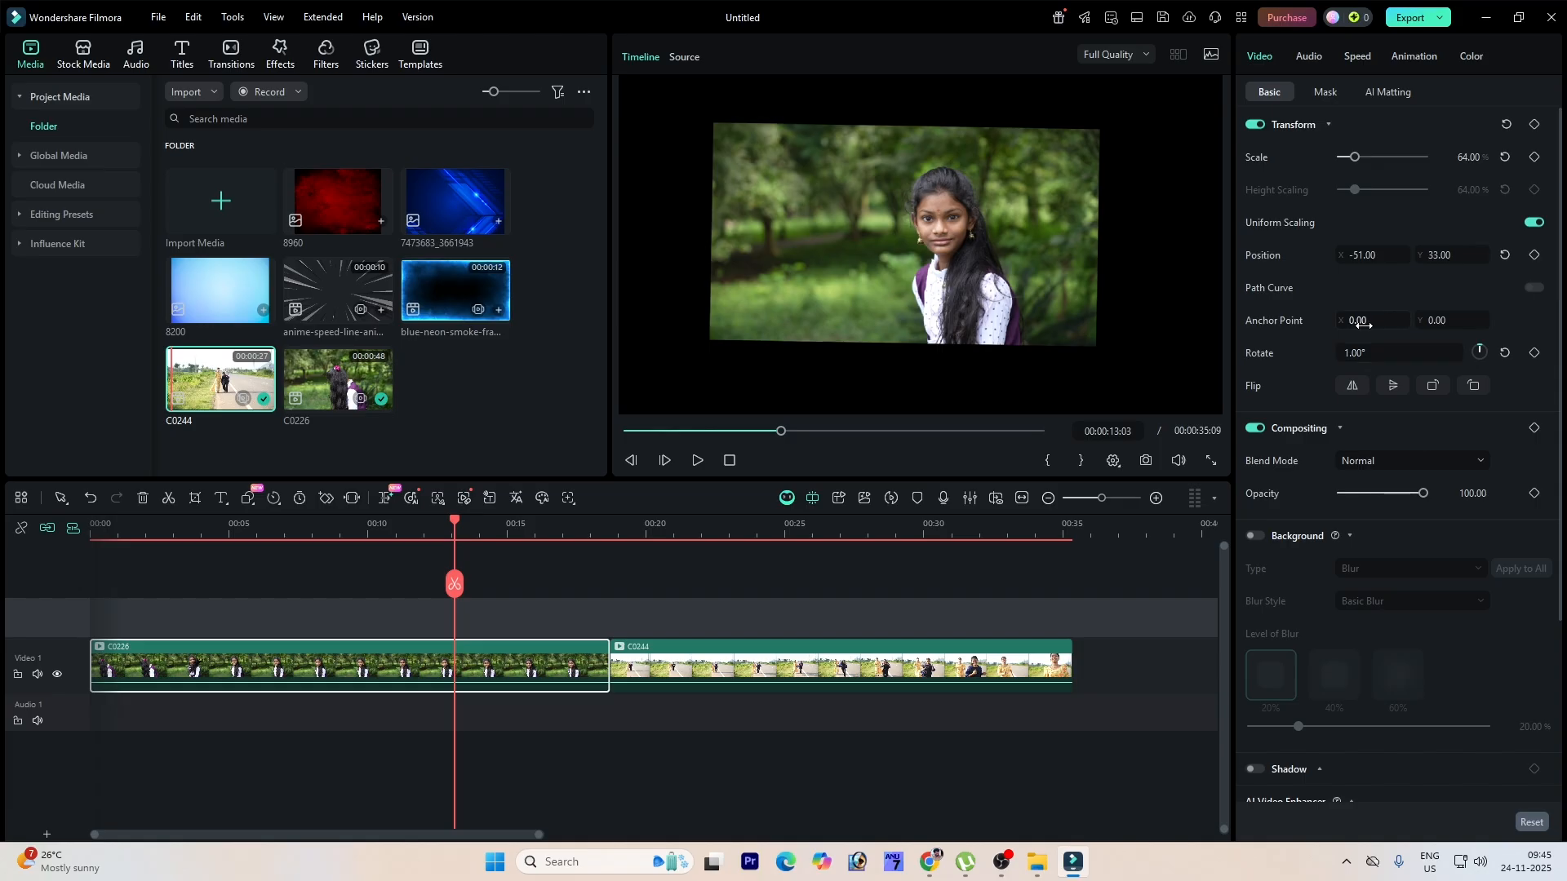
Step: Flip and rotate the C0226 clip with the flip and rotate buttons, ending at -359° rotation
{"action": "left_click", "coordinate": [1351, 390]}
{"action": "left_click", "coordinate": [1351, 390]}
{"action": "left_click", "coordinate": [1400, 389]}
{"action": "left_click", "coordinate": [1403, 388]}
{"action": "left_click", "coordinate": [1436, 388]}
{"action": "left_click", "coordinate": [1437, 388]}
{"action": "left_click", "coordinate": [1437, 389]}
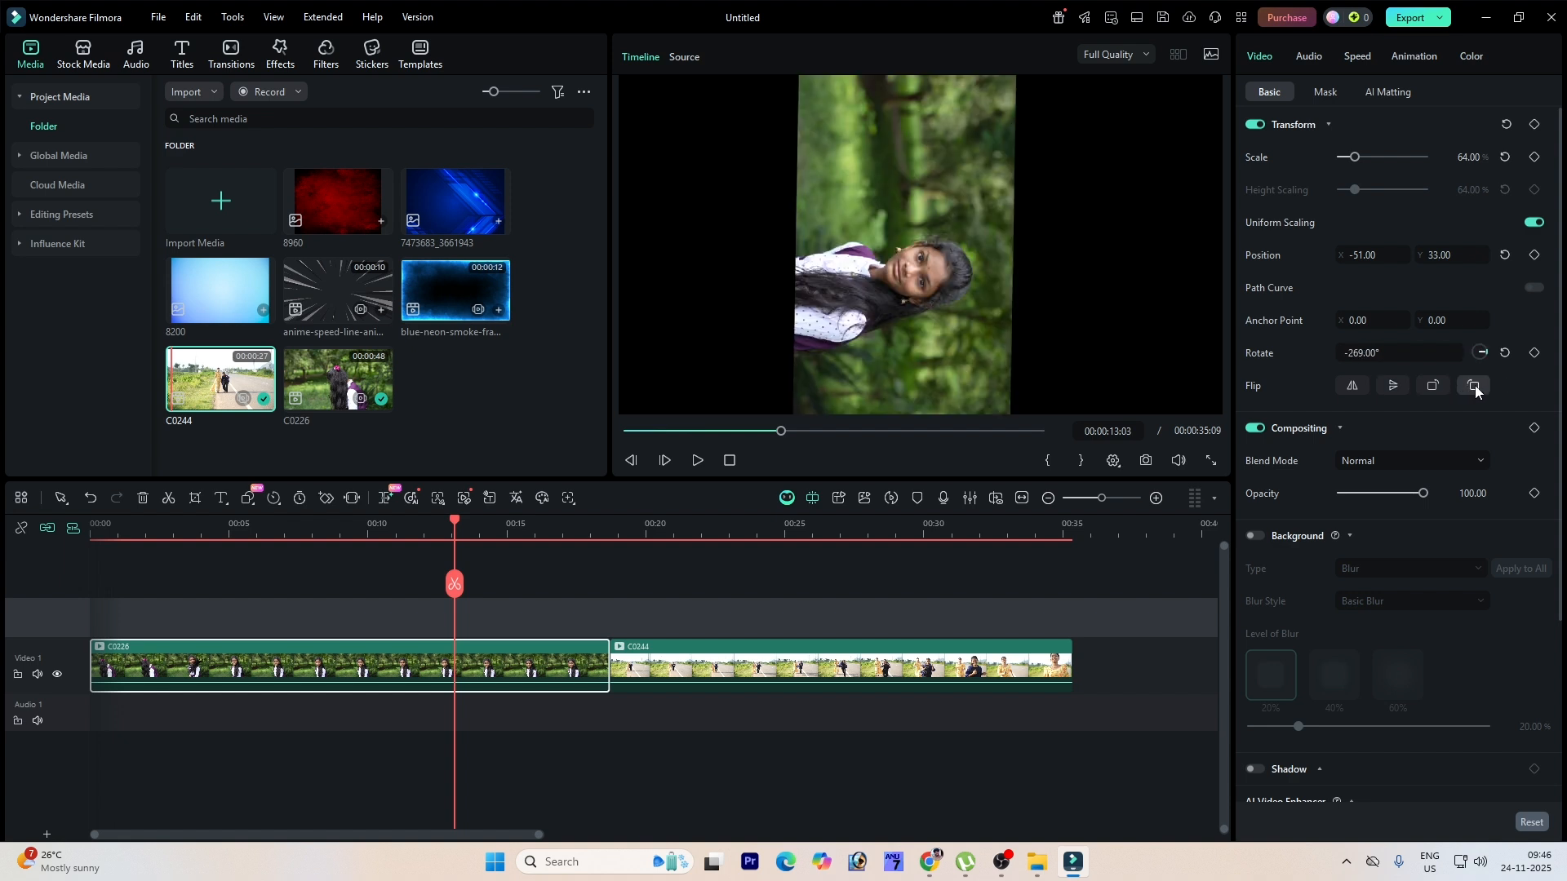
{"action": "left_click", "coordinate": [1474, 385]}
{"action": "left_click", "coordinate": [1474, 386]}
{"action": "left_click", "coordinate": [1475, 386]}
{"action": "left_click", "coordinate": [1474, 386]}
{"action": "left_click", "coordinate": [1448, 386]}
{"action": "left_click", "coordinate": [1449, 385]}
{"action": "left_click", "coordinate": [1449, 385]}
{"action": "left_click", "coordinate": [1449, 386]}
{"action": "left_click", "coordinate": [1449, 385]}
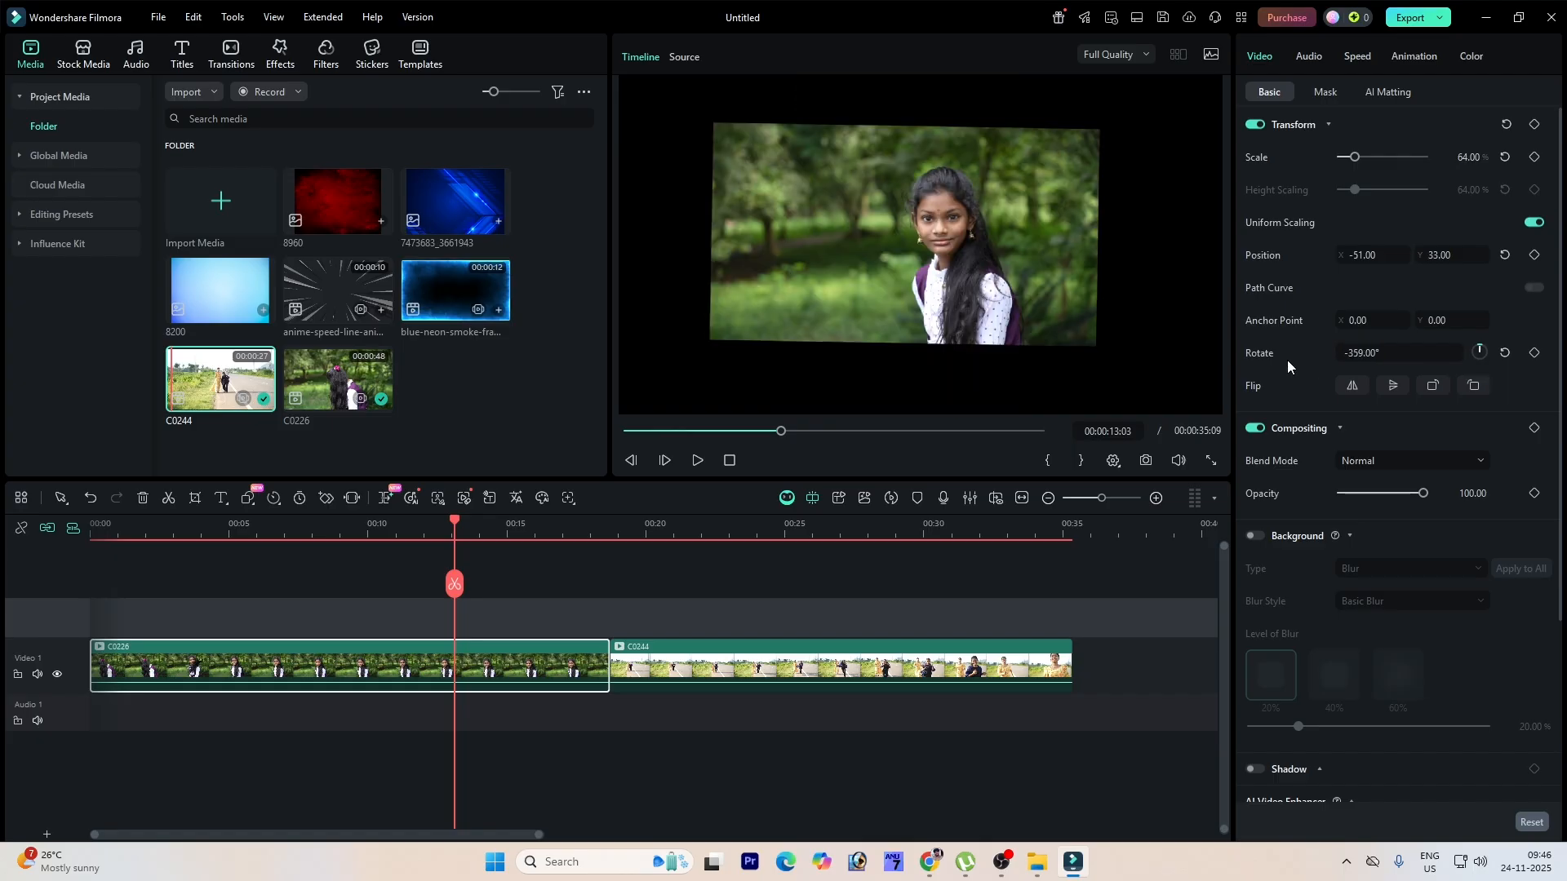
Step: Add the 8960 image to a new track above C0226, starting around 00:00:07
{"action": "left_click", "coordinate": [1329, 125]}
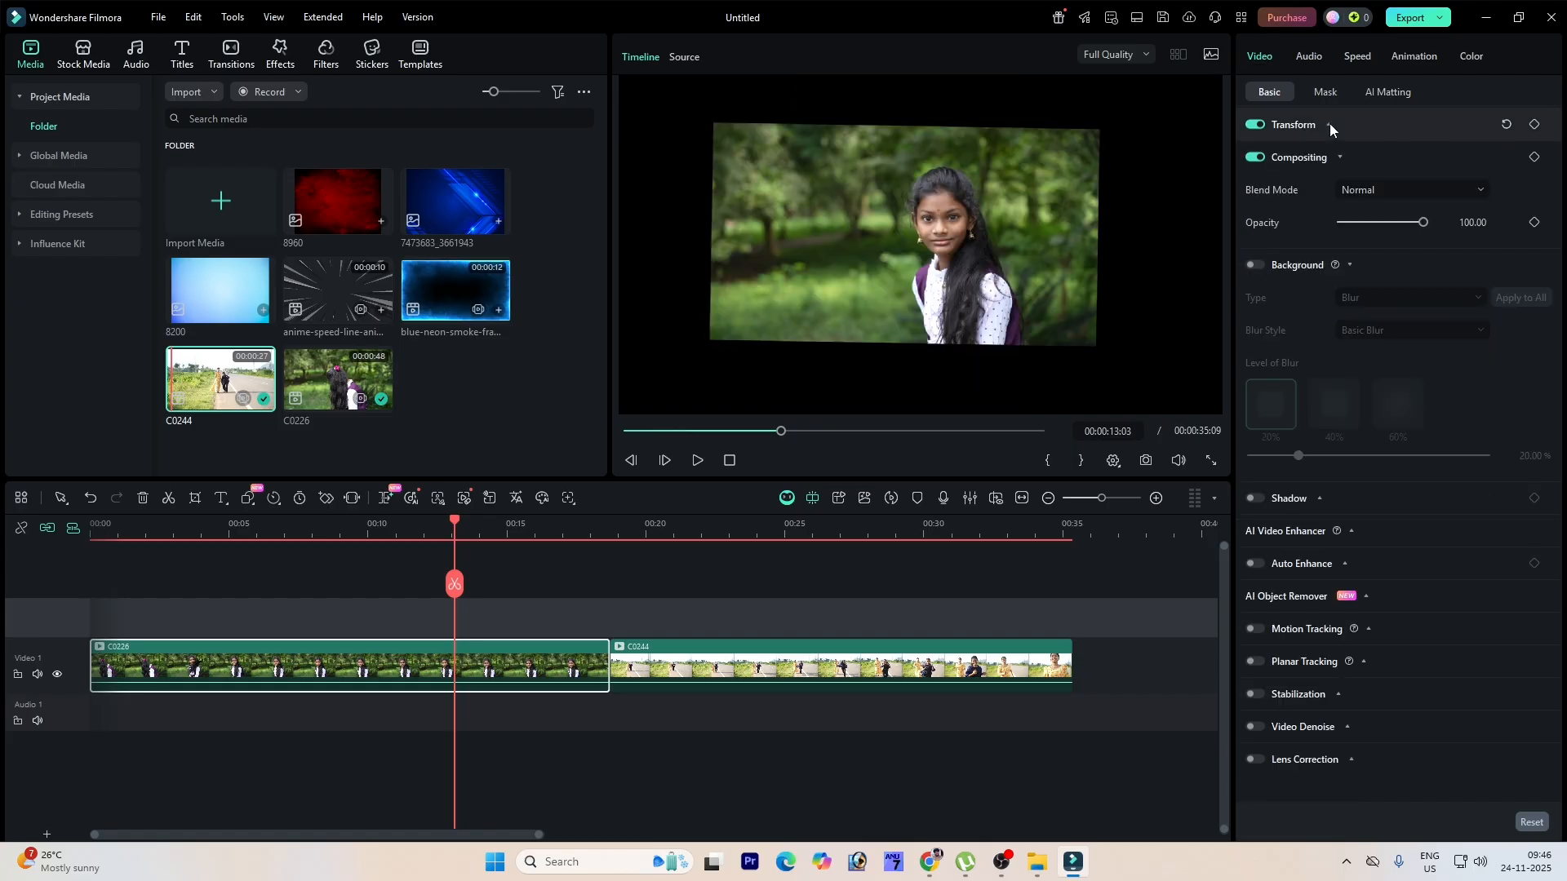
{"action": "left_click", "coordinate": [1333, 160]}
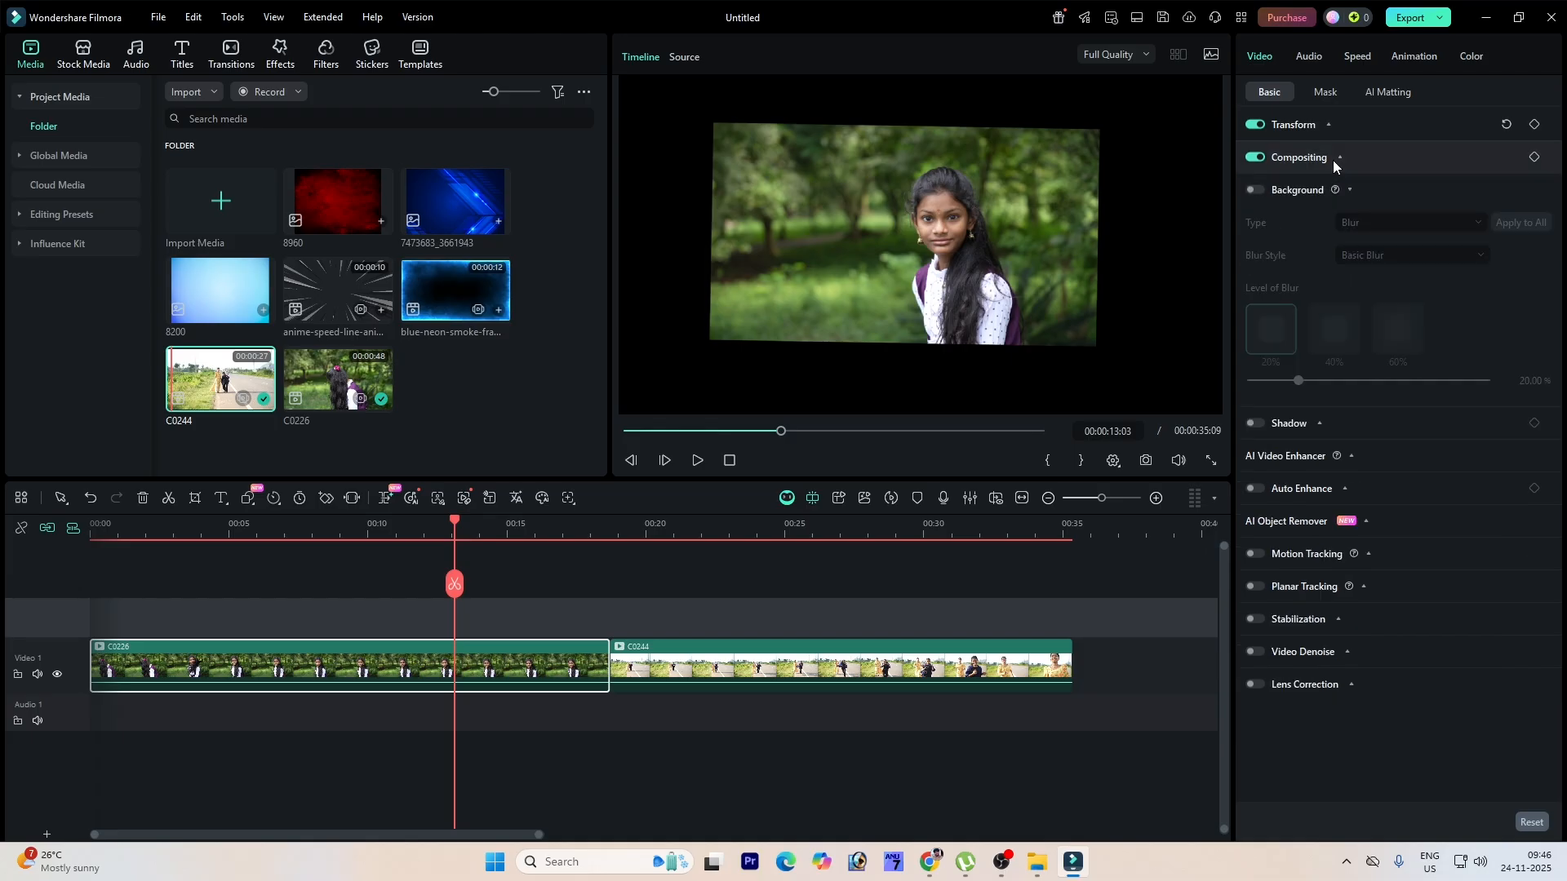
{"action": "left_click", "coordinate": [1333, 160]}
{"action": "left_click", "coordinate": [1392, 196]}
{"action": "left_click", "coordinate": [1396, 189]}
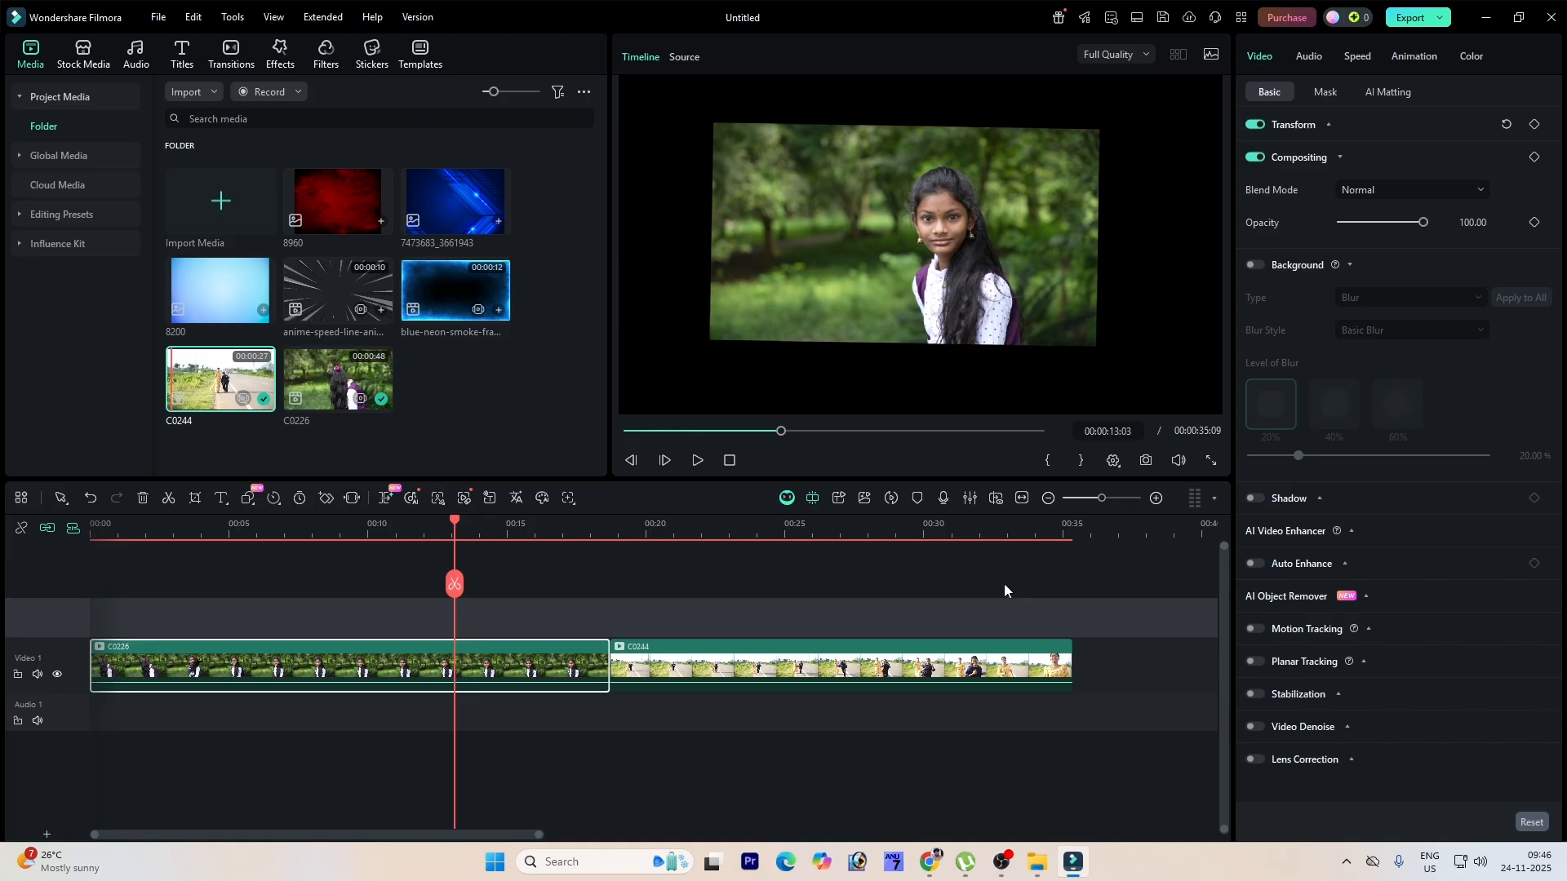
{"action": "left_click", "coordinate": [337, 202]}
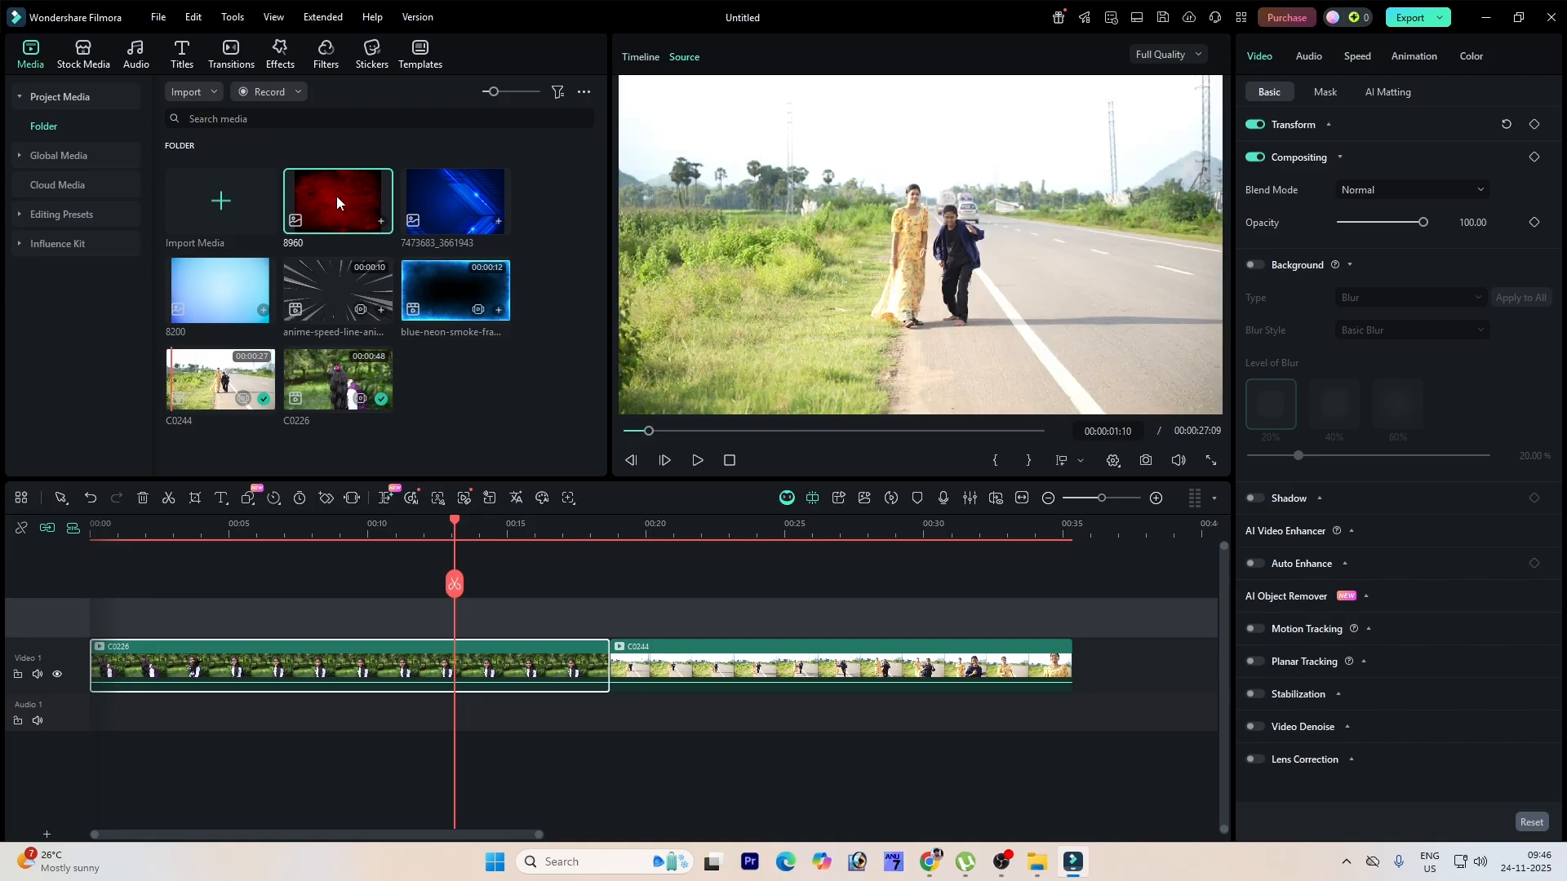
{"action": "left_click_drag", "start_coordinate": [337, 202], "coordinate": [452, 654]}
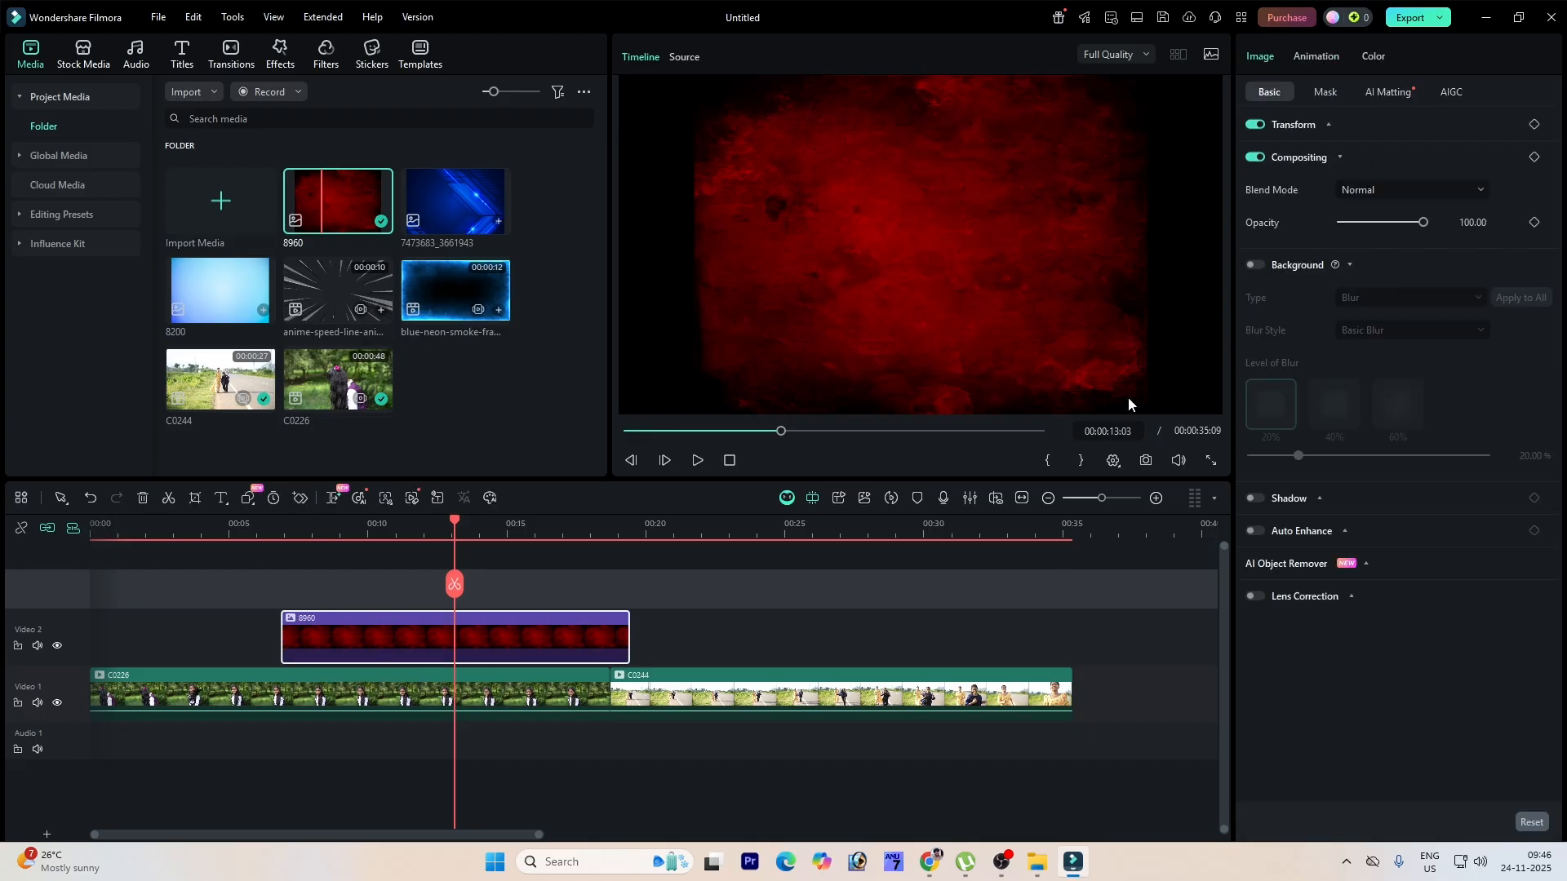
Step: Scale the 8960 image to 164%
{"action": "left_click", "coordinate": [1312, 126]}
{"action": "left_click_drag", "start_coordinate": [1364, 157], "coordinate": [1376, 159]}
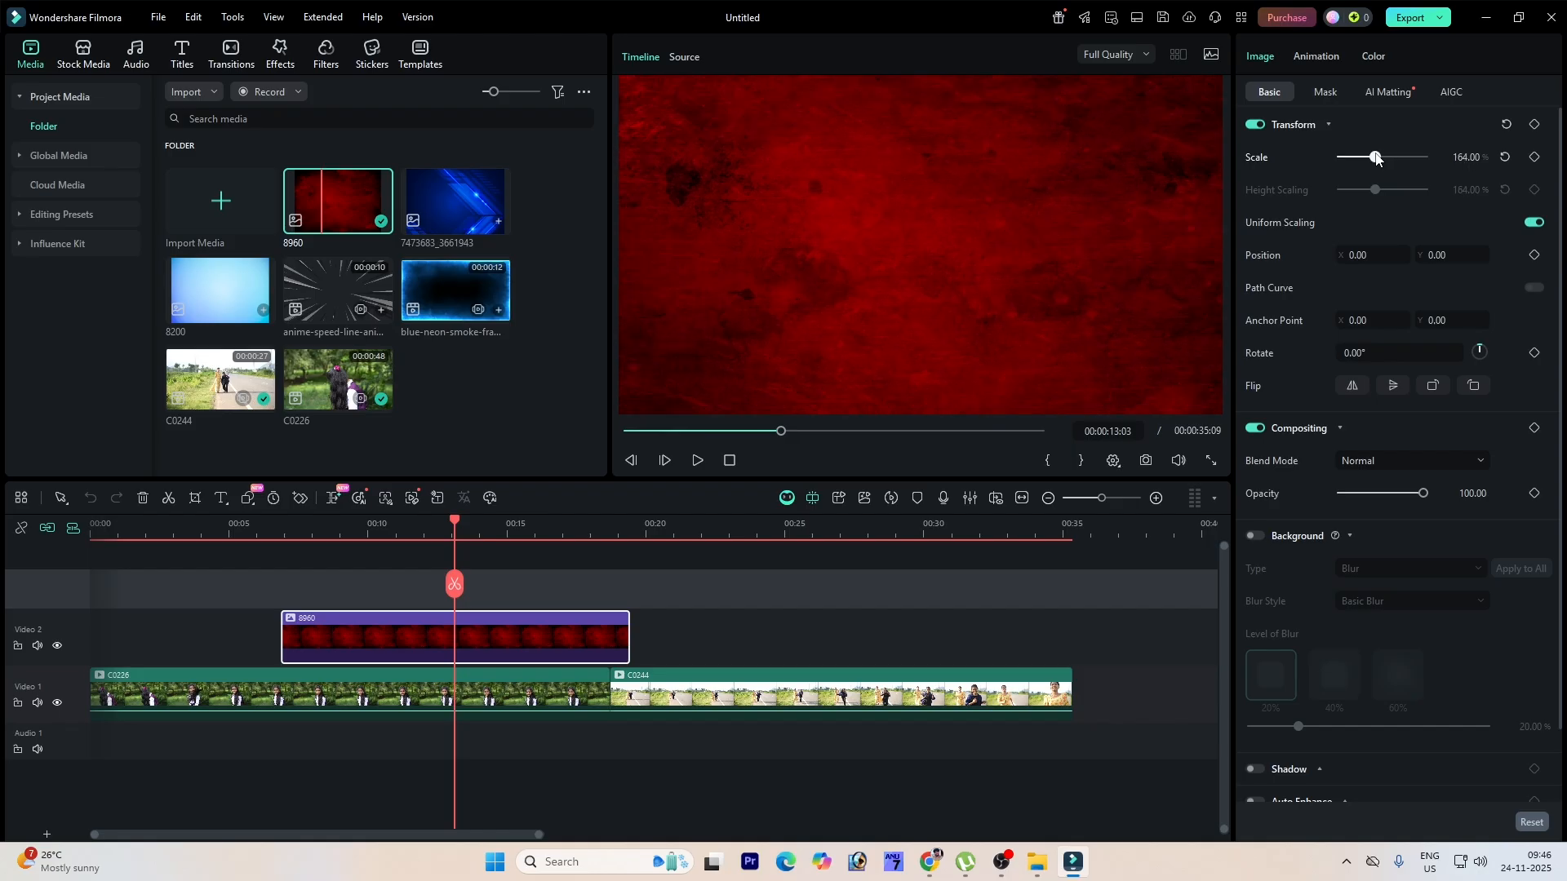
{"action": "left_click", "coordinate": [1328, 126]}
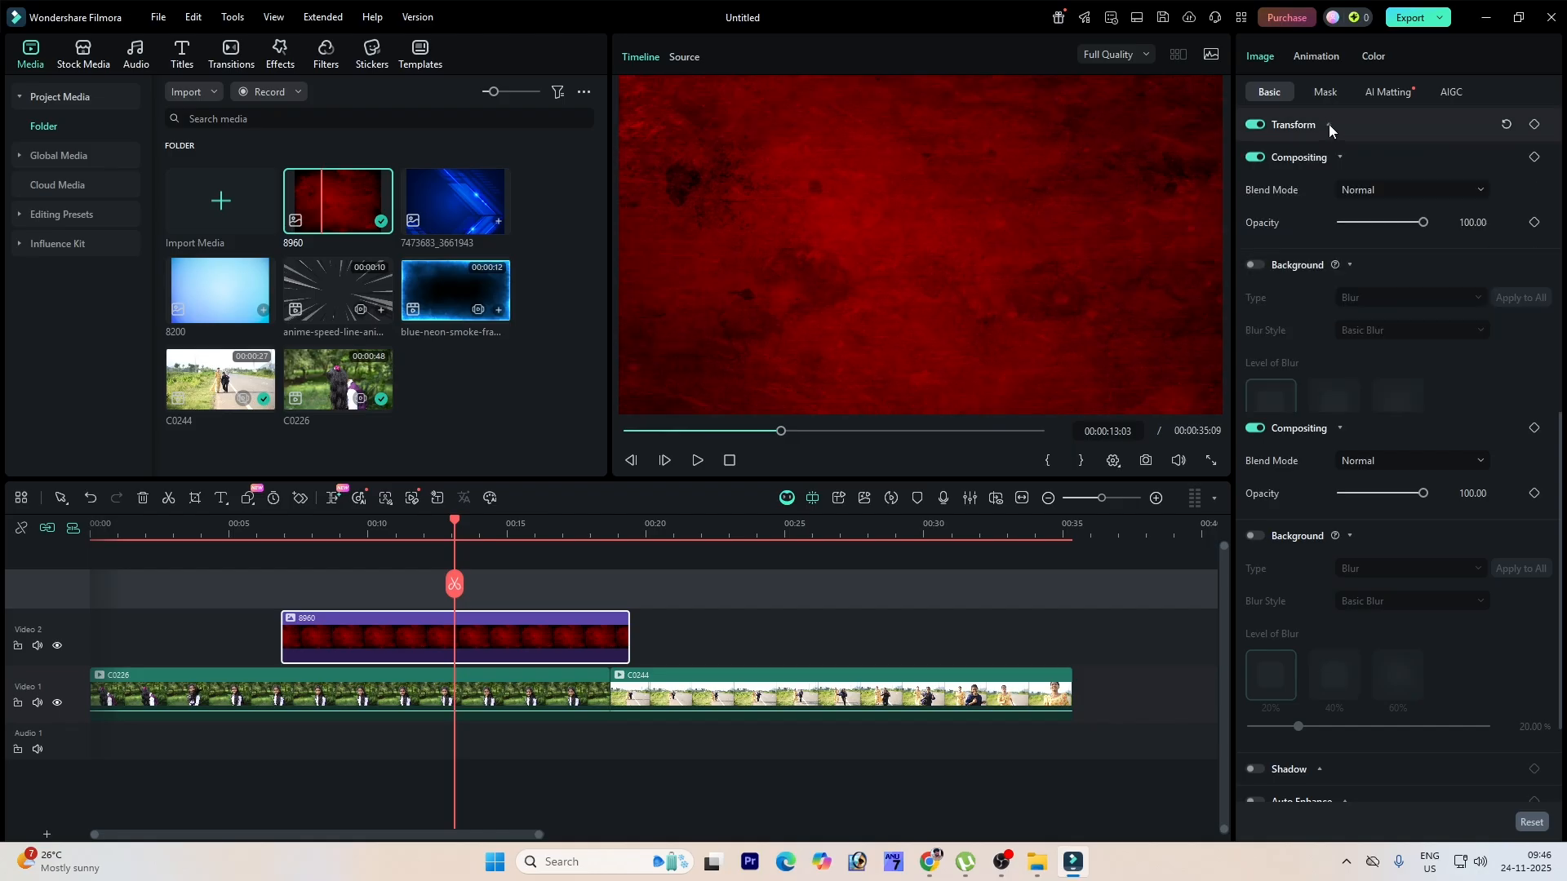
{"action": "left_click", "coordinate": [1382, 189]}
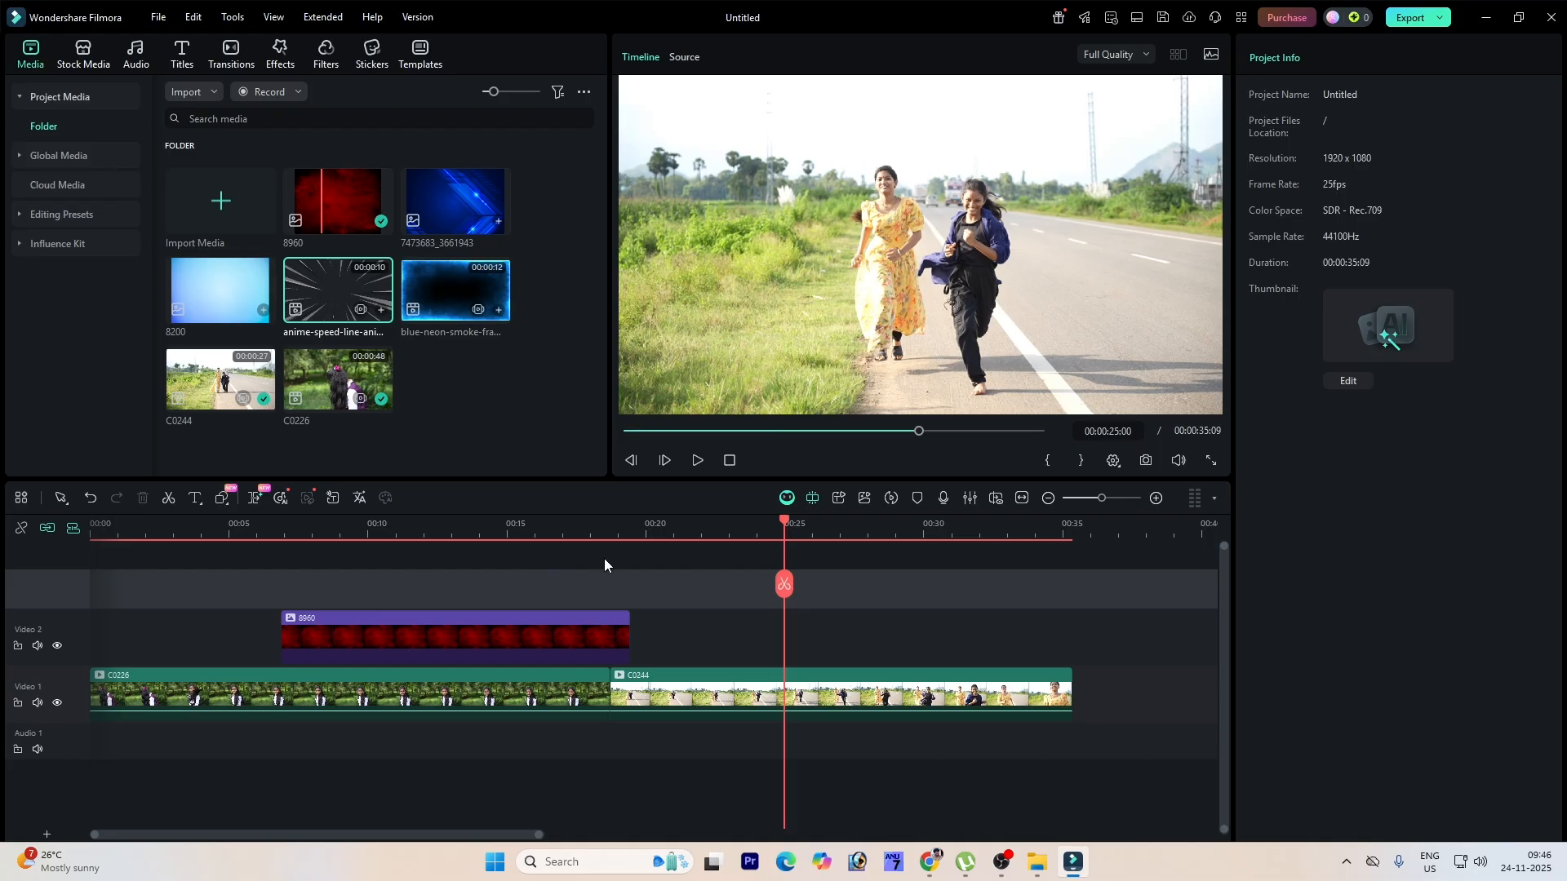
Step: Set the 8960 overlay's blend mode to Screen and preview it over the video
{"action": "left_click_drag", "start_coordinate": [797, 522], "coordinate": [398, 529]}
{"action": "key", "text": "space"}
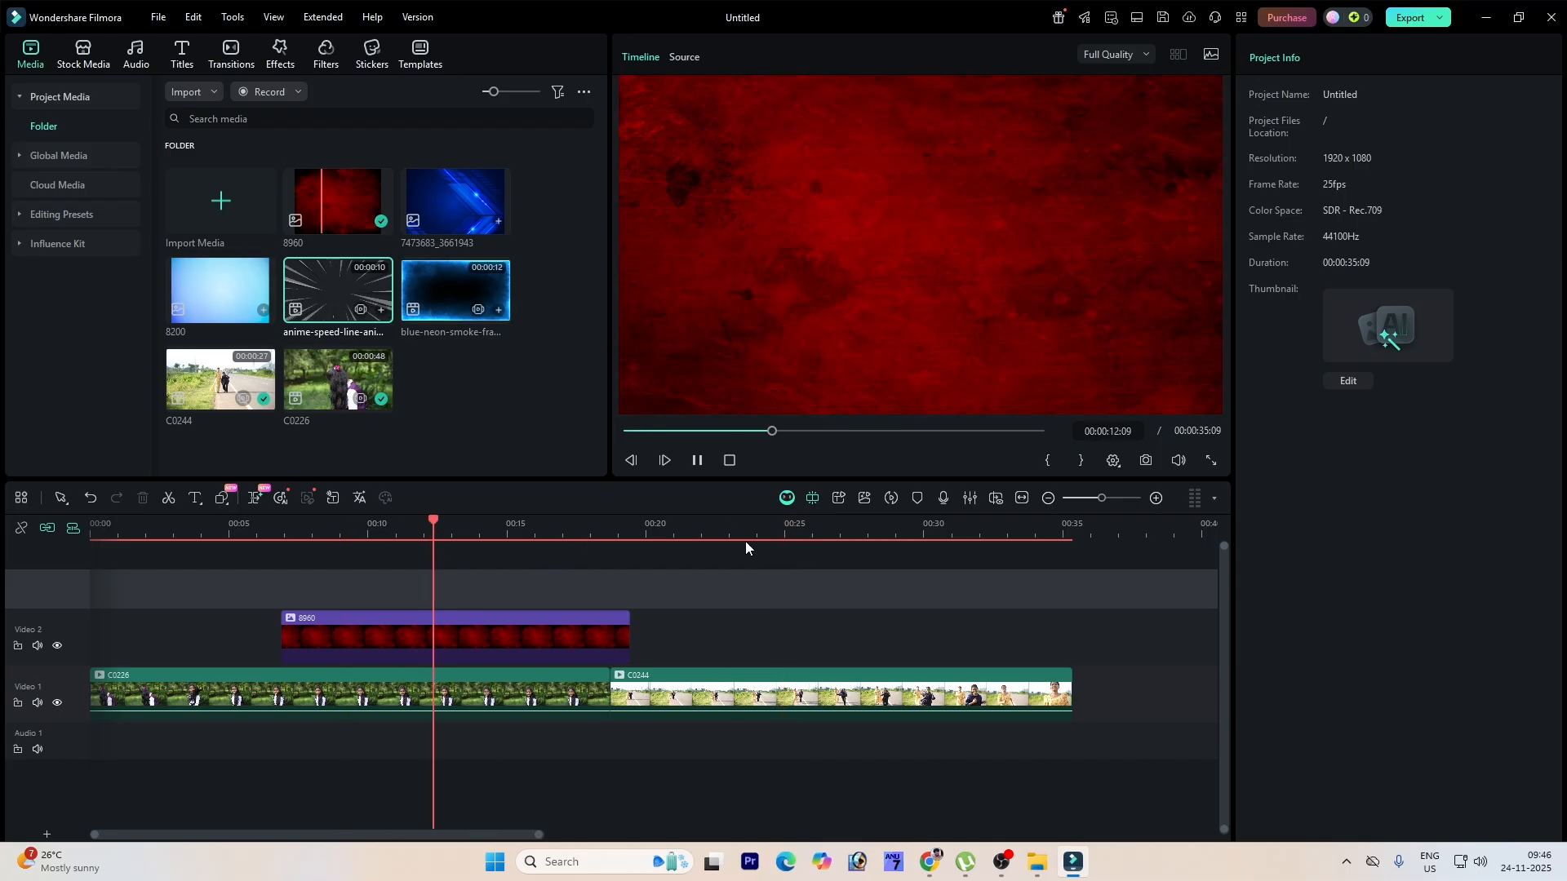
{"action": "left_click", "coordinate": [532, 625]}
{"action": "left_click", "coordinate": [1408, 189]}
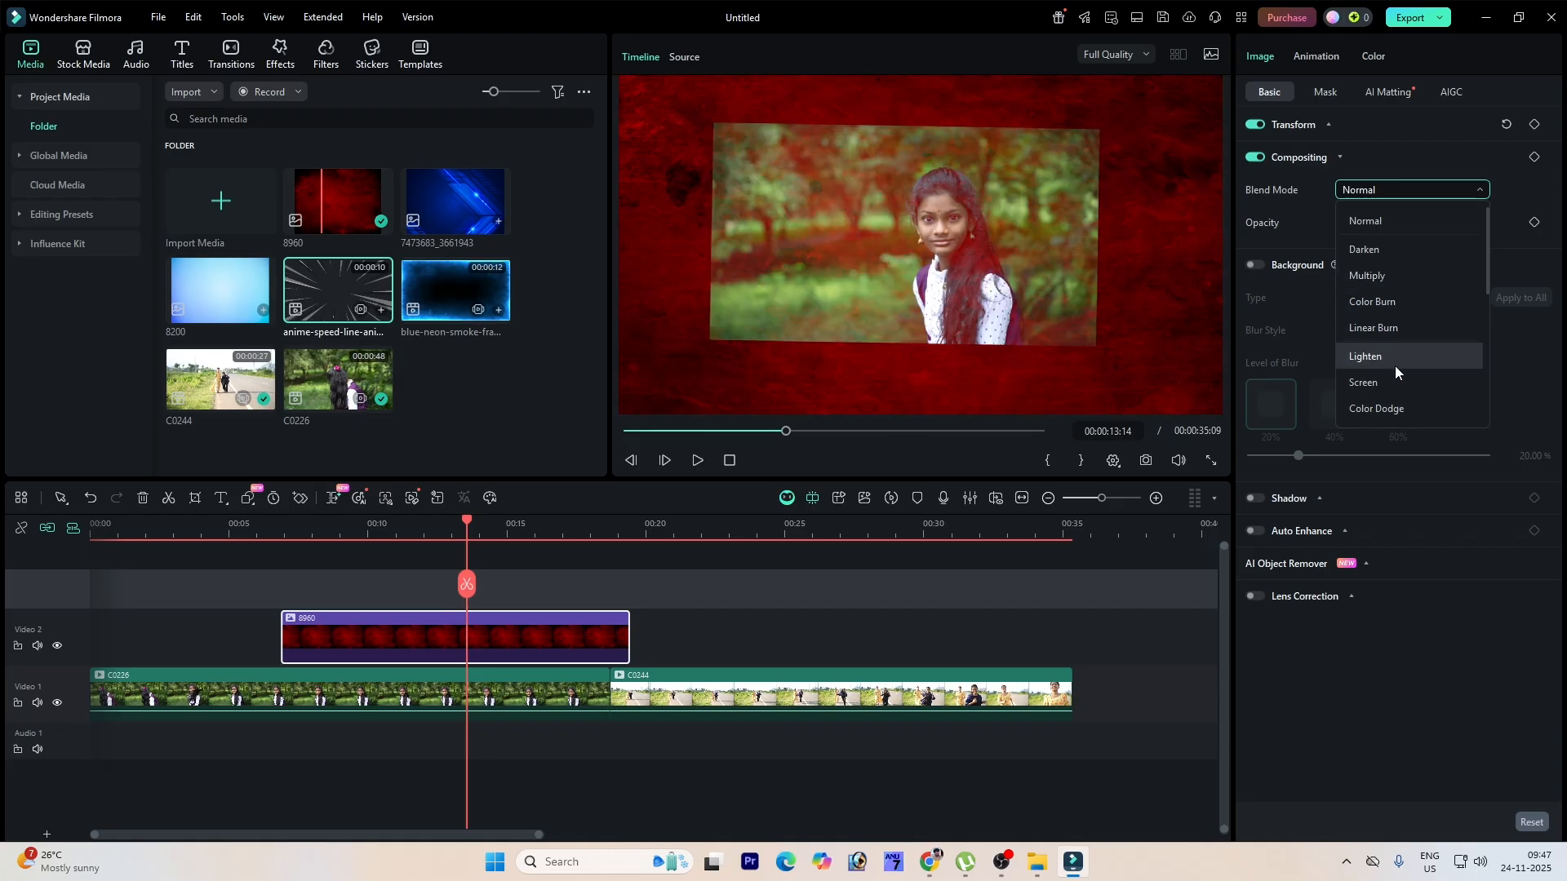
{"action": "left_click", "coordinate": [1379, 381]}
{"action": "left_click", "coordinate": [1374, 196]}
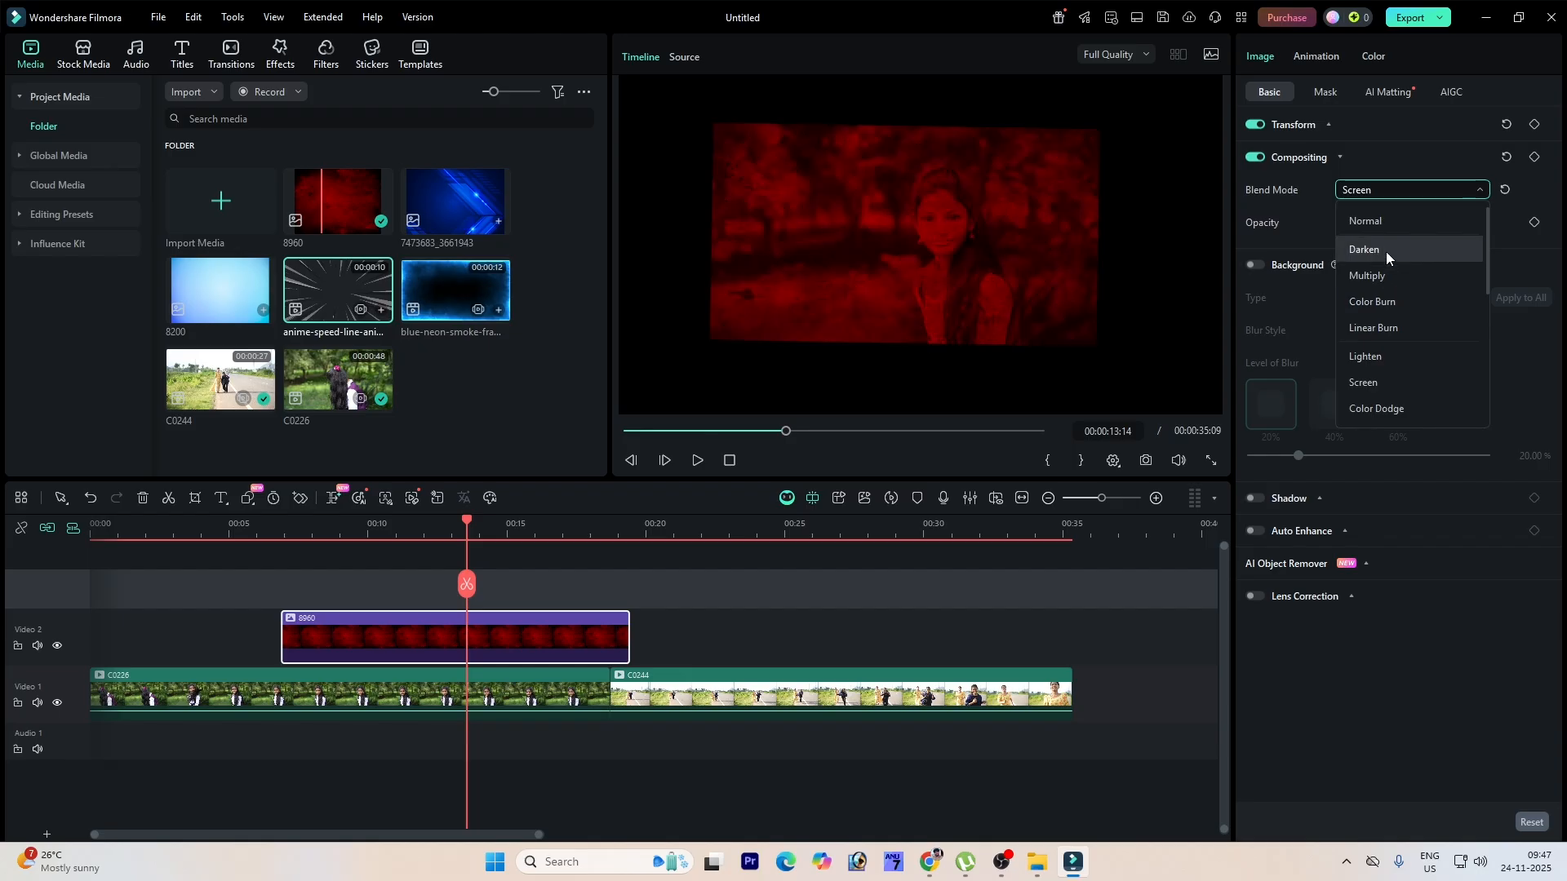
{"action": "left_click", "coordinate": [1503, 726]}
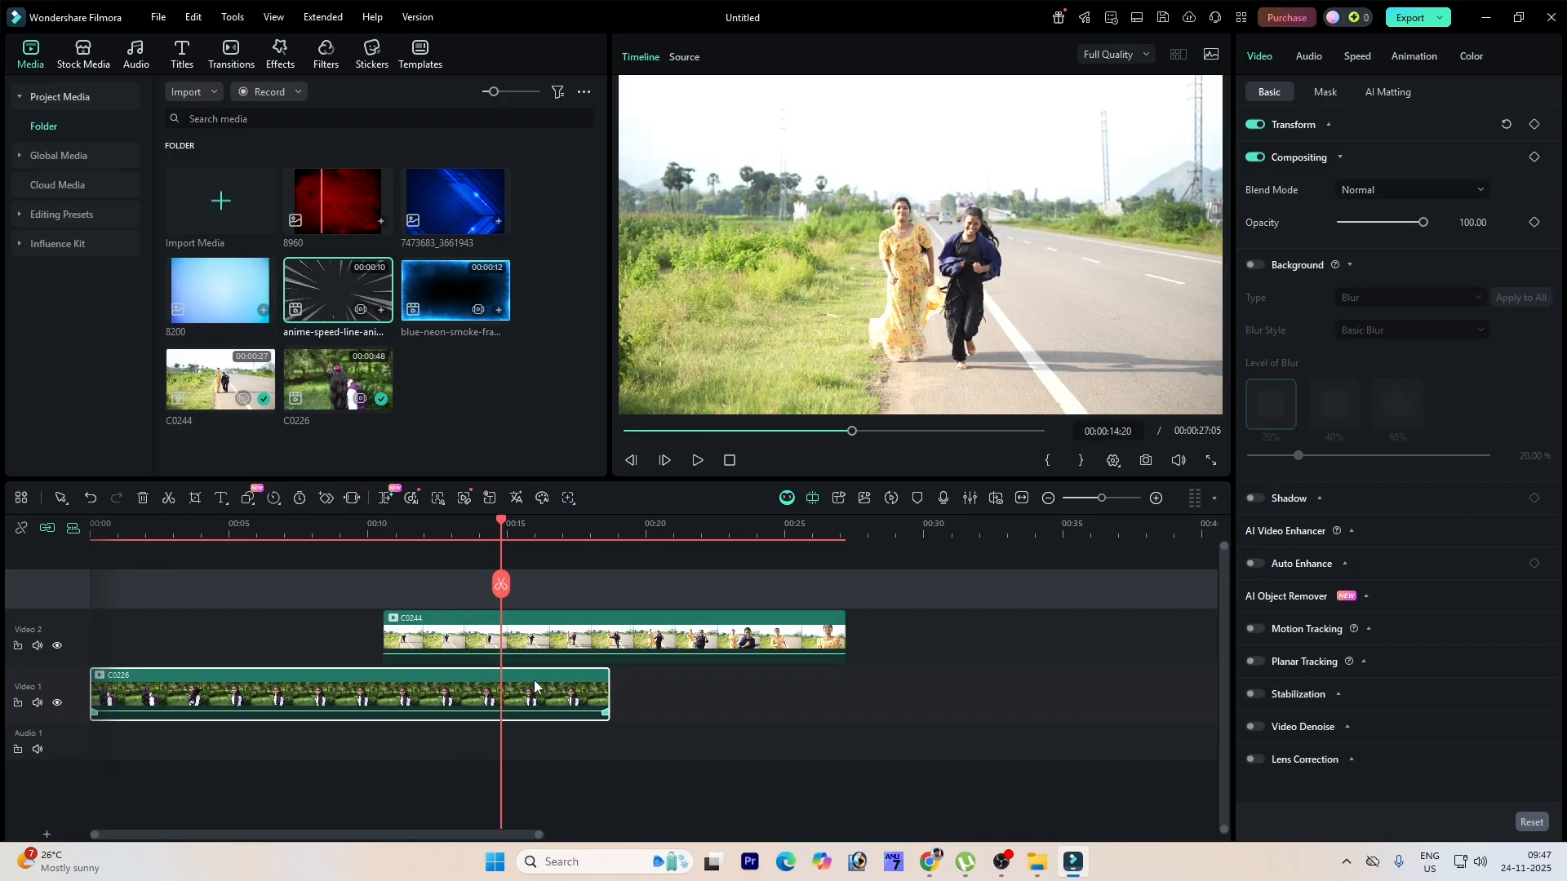
Step: Lower the C0244 clip's opacity to 41 and preview the overlap with C0226
{"action": "left_click_drag", "start_coordinate": [1423, 222], "coordinate": [1376, 235]}
{"action": "key", "text": "space"}
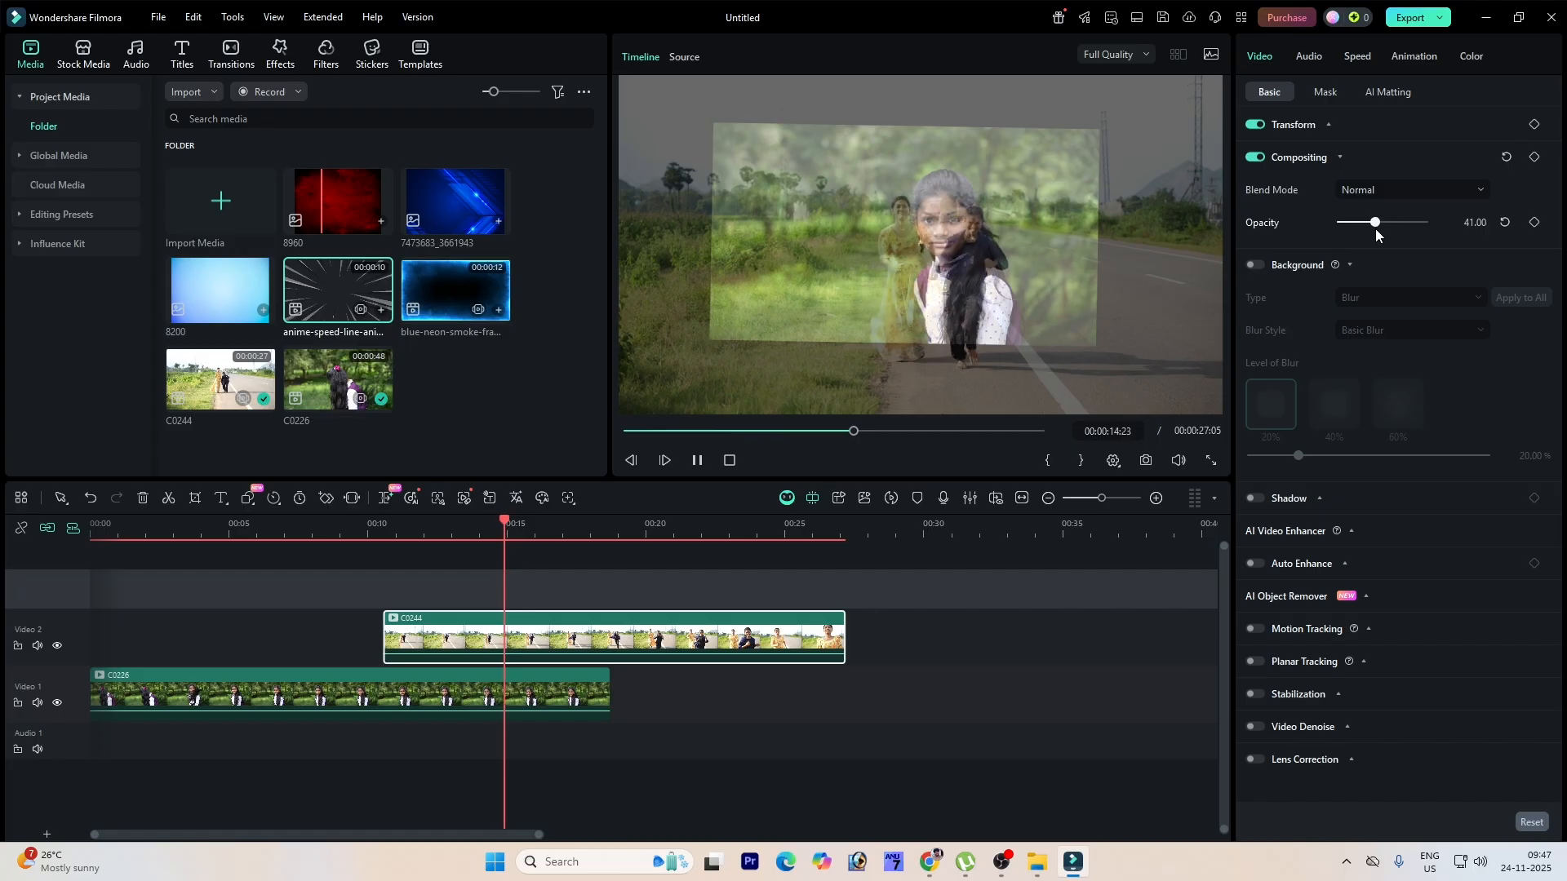
{"action": "key", "text": "space"}
Step: Reset the C0226 clip's transform settings and opacity, previewing playback
{"action": "left_click", "coordinate": [507, 681]}
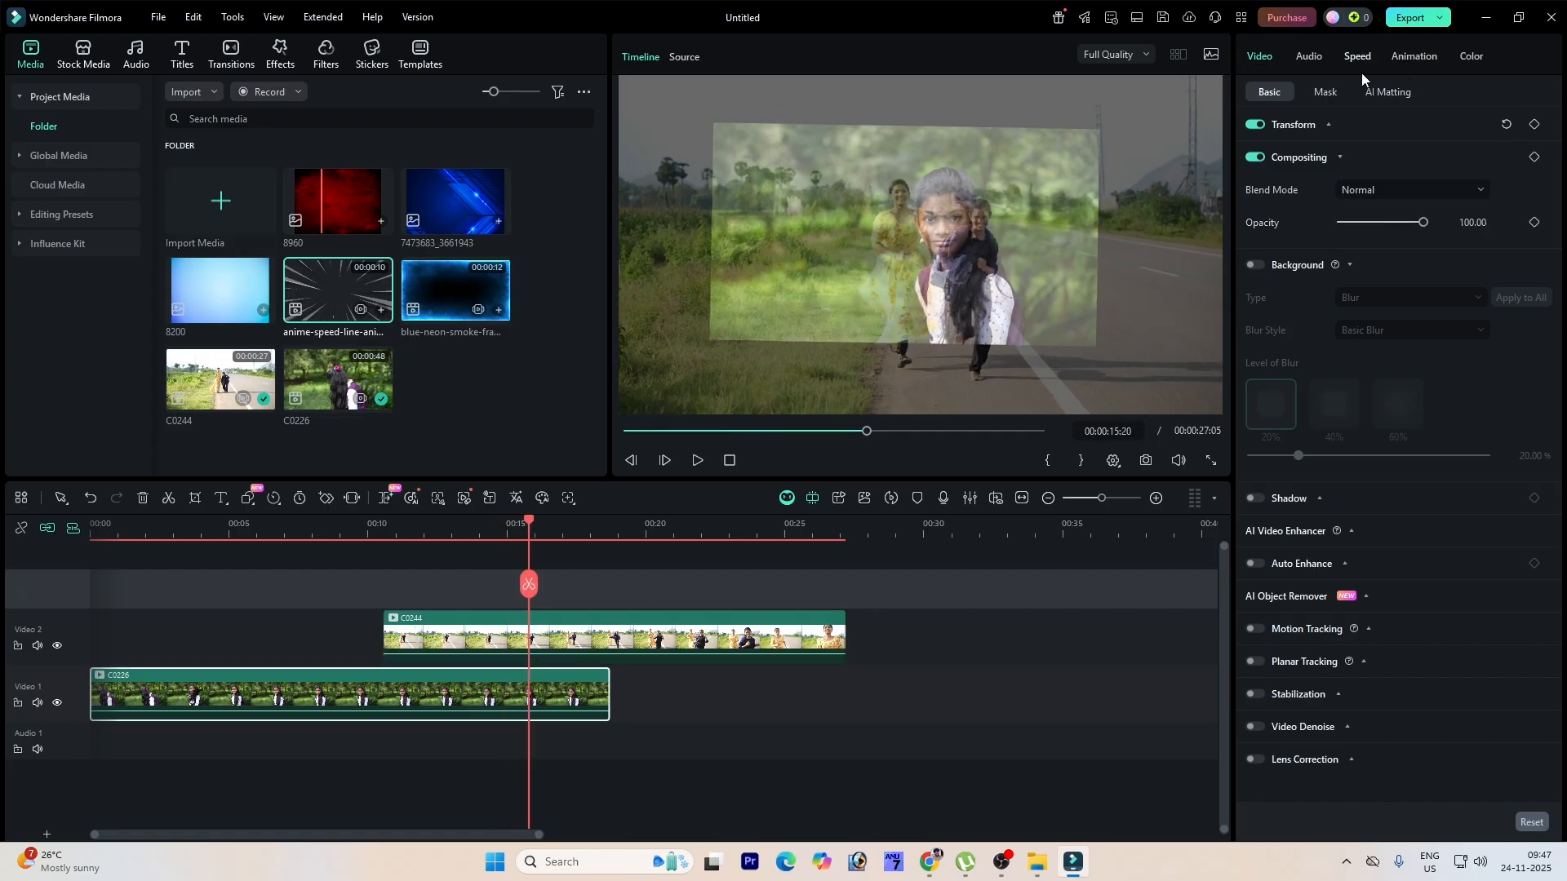
{"action": "left_click", "coordinate": [1317, 127]}
{"action": "left_click", "coordinate": [1506, 124]}
{"action": "key", "text": "space"}
{"action": "key", "text": "space"}
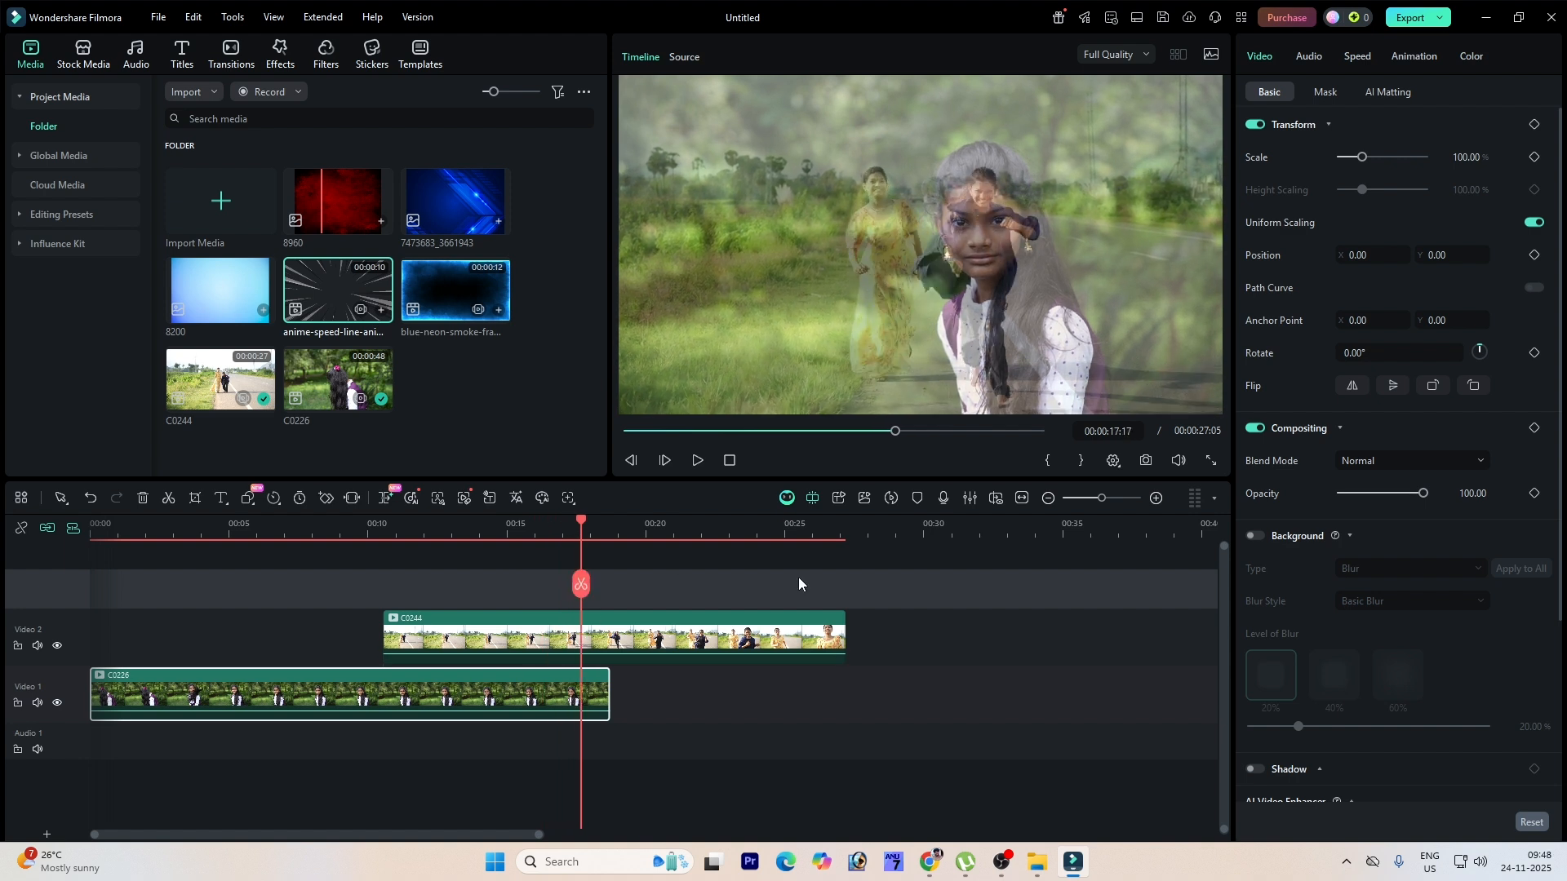
{"action": "left_click", "coordinate": [1298, 125]}
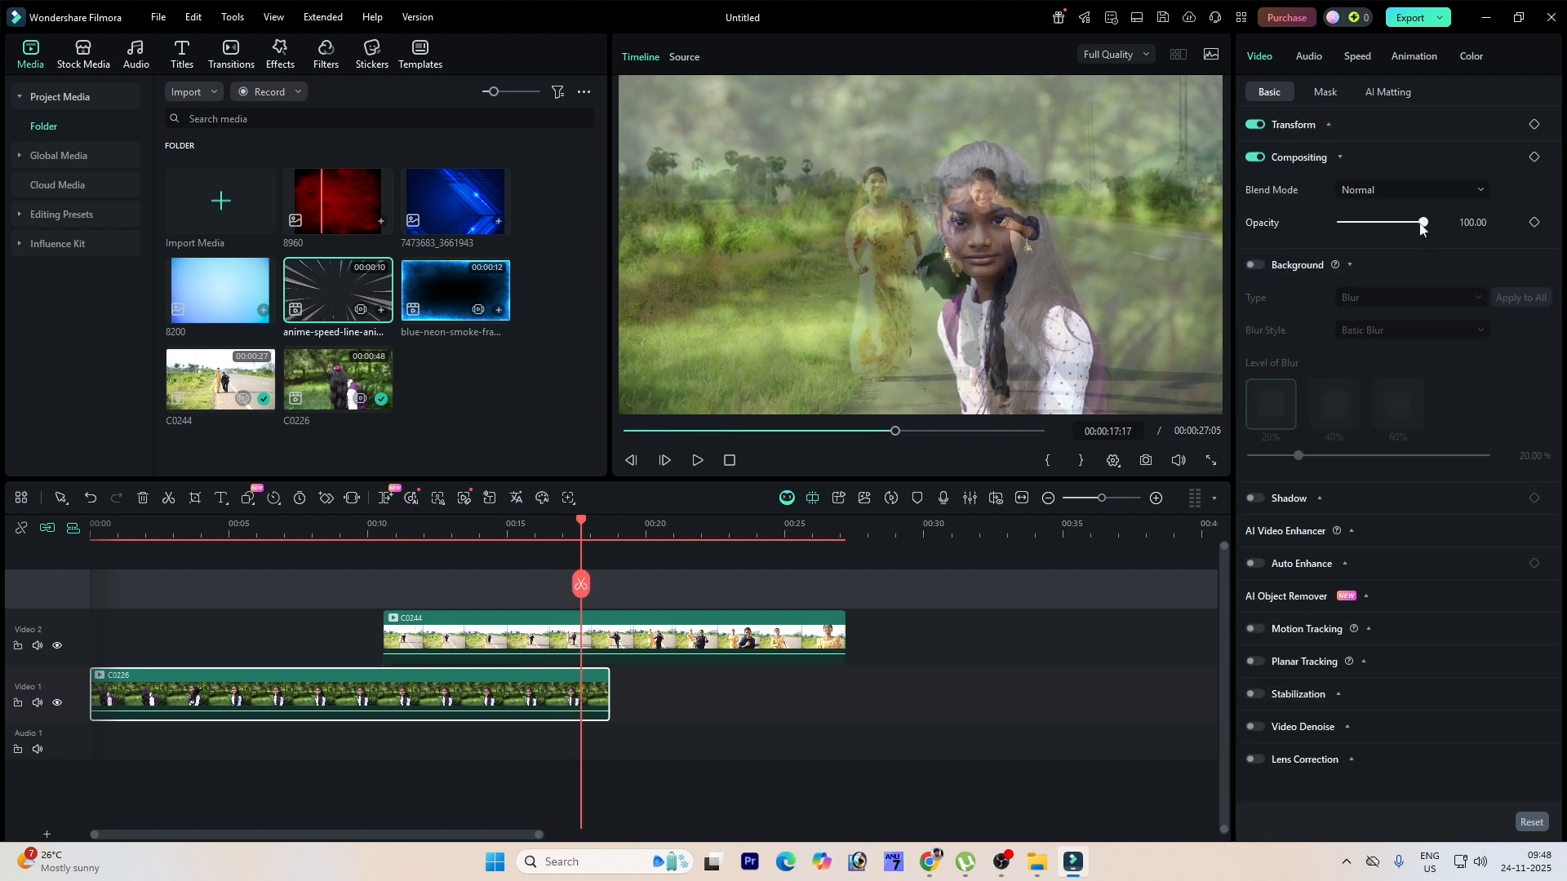
{"action": "mouse_move", "coordinate": [1423, 222]}
{"action": "left_mouse_down"}
{"action": "mouse_move", "coordinate": [1370, 224]}
{"action": "mouse_move", "coordinate": [1431, 233]}
{"action": "left_mouse_up"}
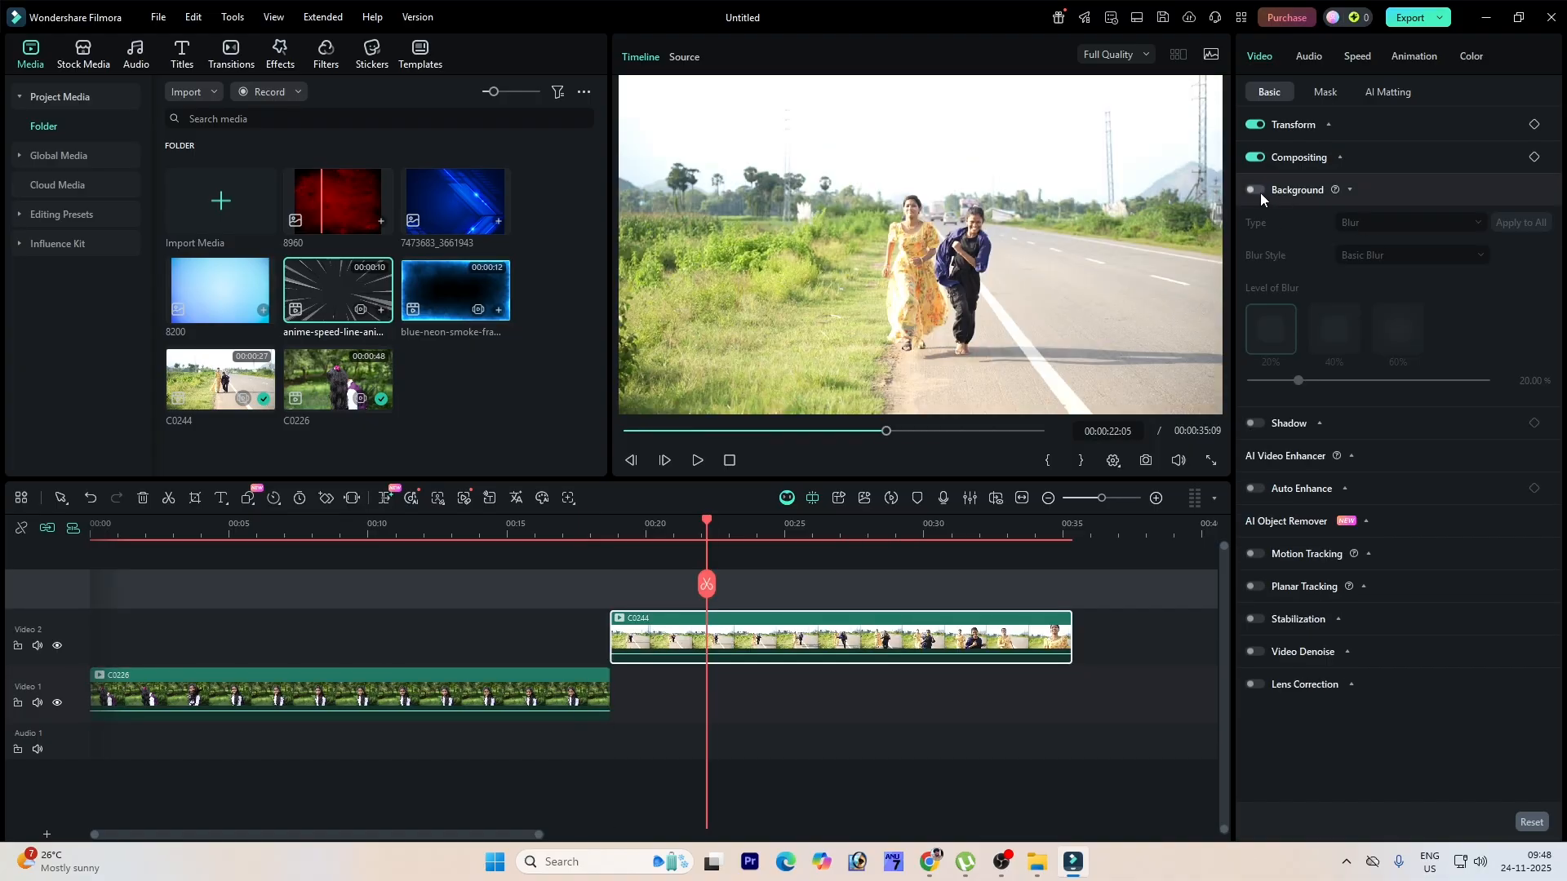
Step: Enable a blurred background for the C0244 clip and scale the clip to 64%
{"action": "left_click", "coordinate": [1253, 190]}
{"action": "left_click", "coordinate": [1328, 124]}
{"action": "left_click_drag", "start_coordinate": [1363, 157], "coordinate": [1355, 161]}
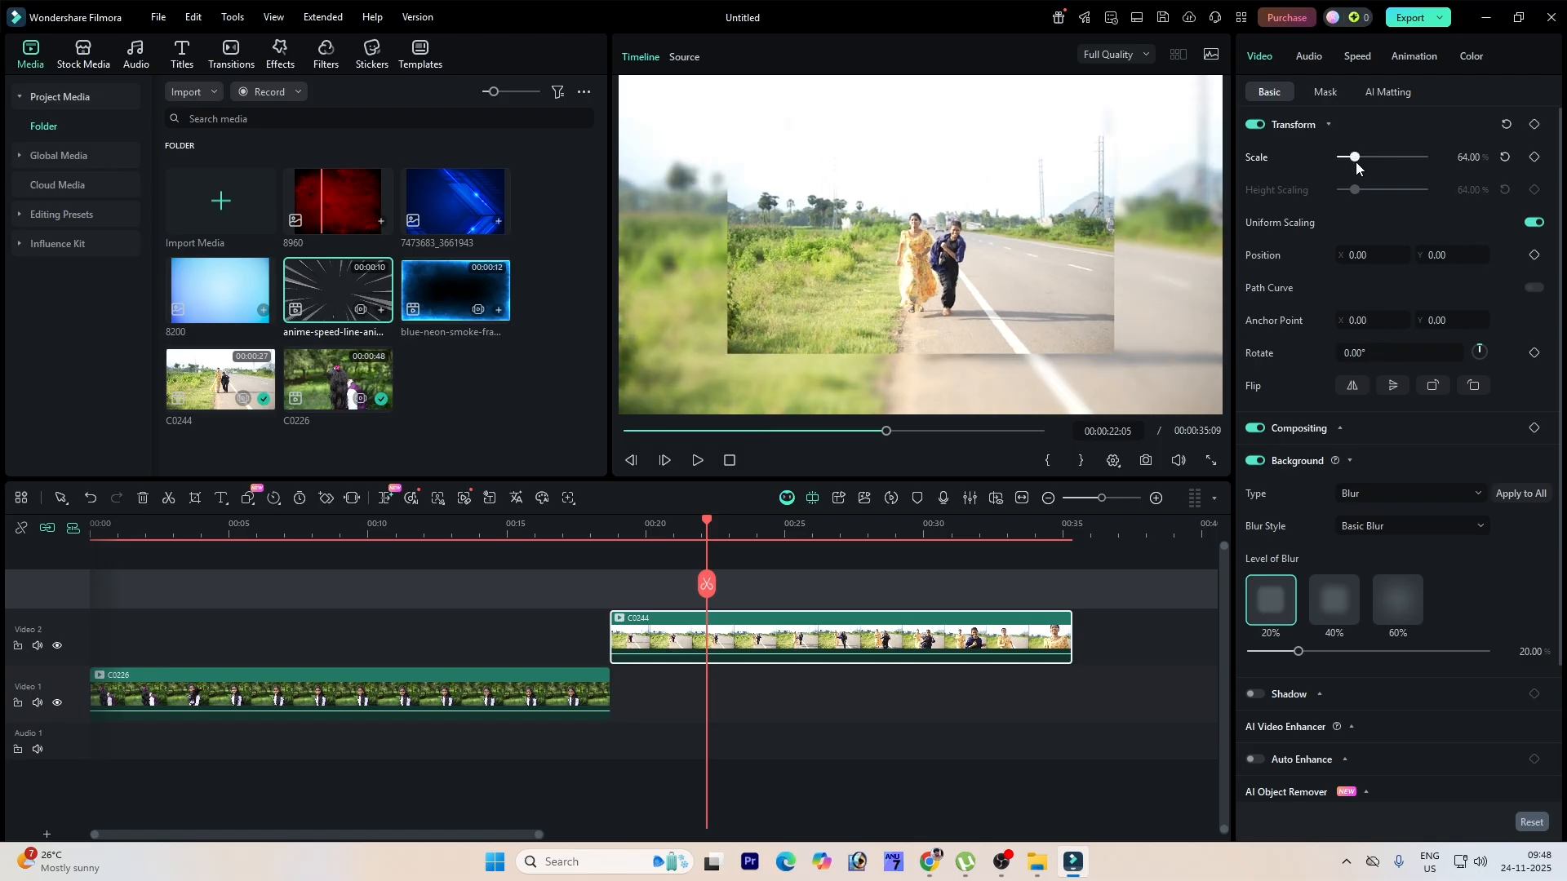
Step: Switch the C0244 background type to Color and choose a pink colour
{"action": "left_click", "coordinate": [1251, 463]}
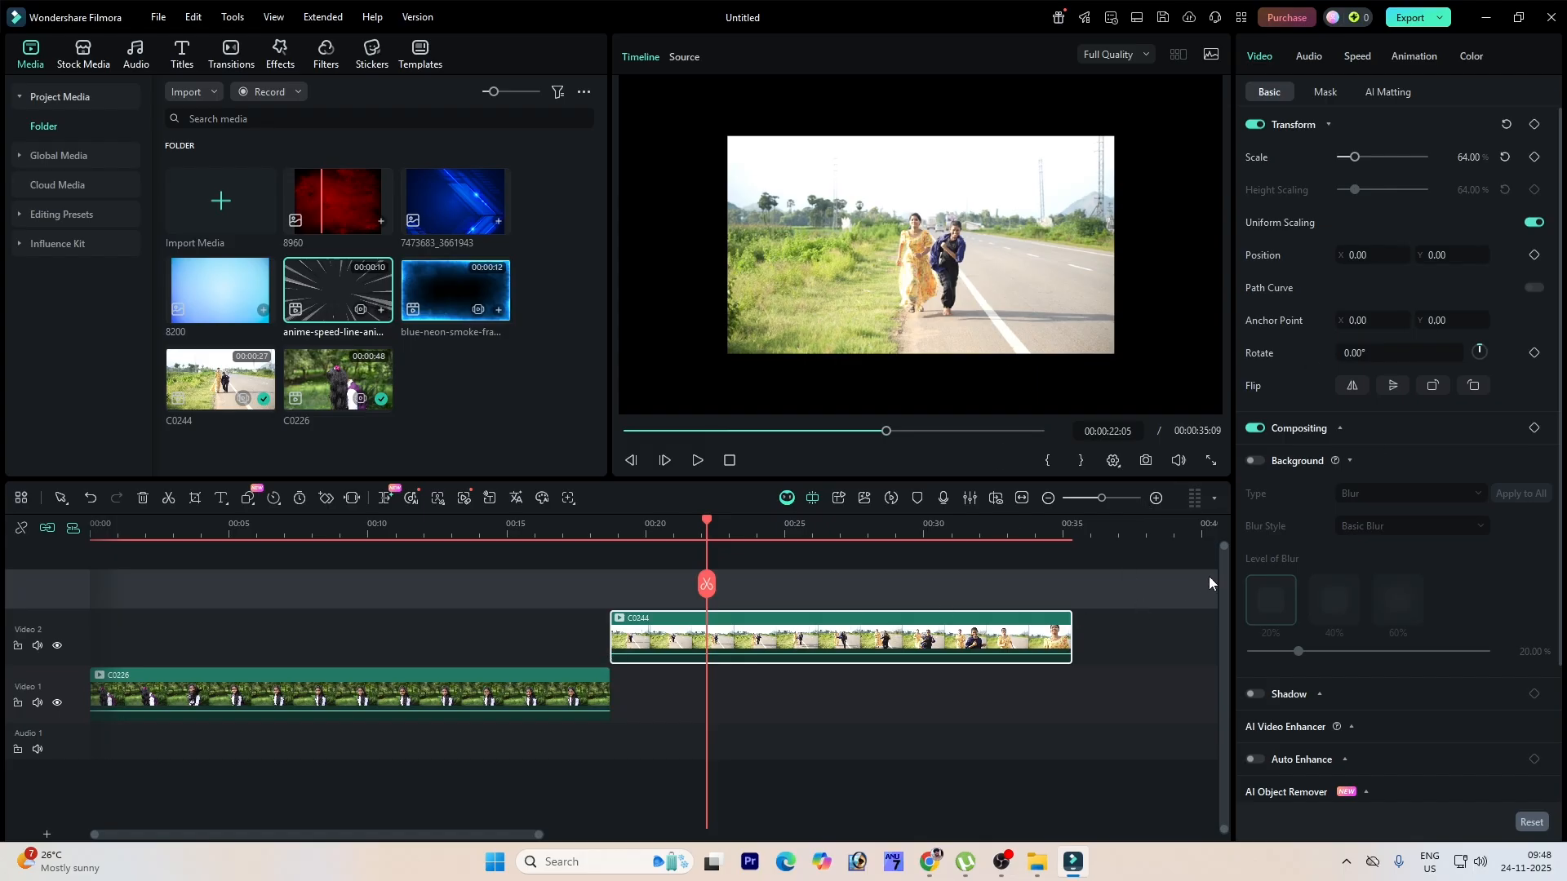
{"action": "left_click", "coordinate": [1255, 461]}
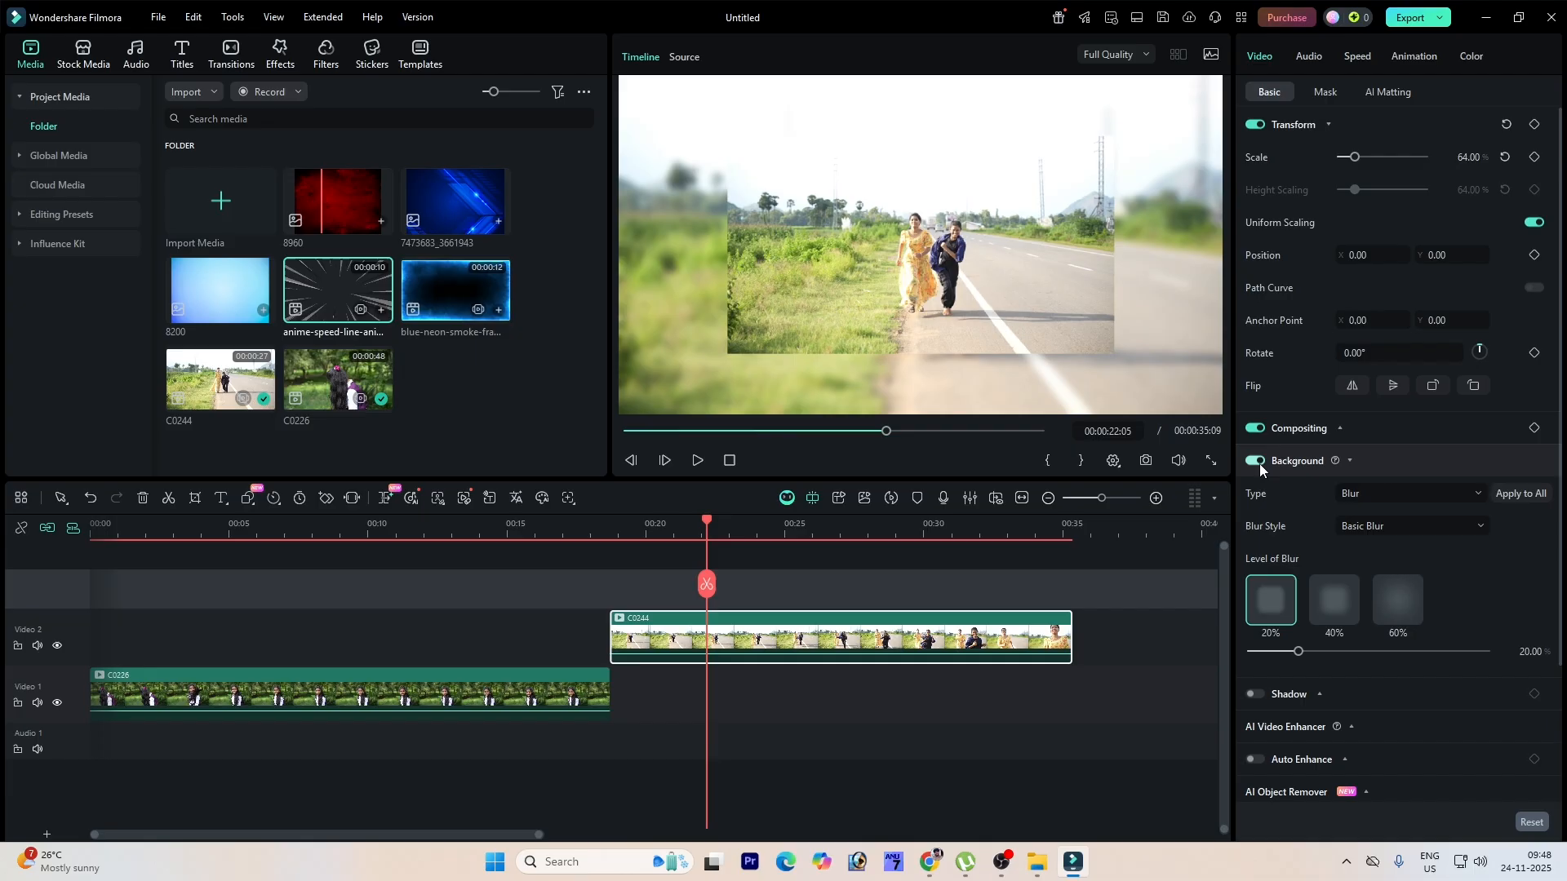
{"action": "left_click", "coordinate": [1378, 492]}
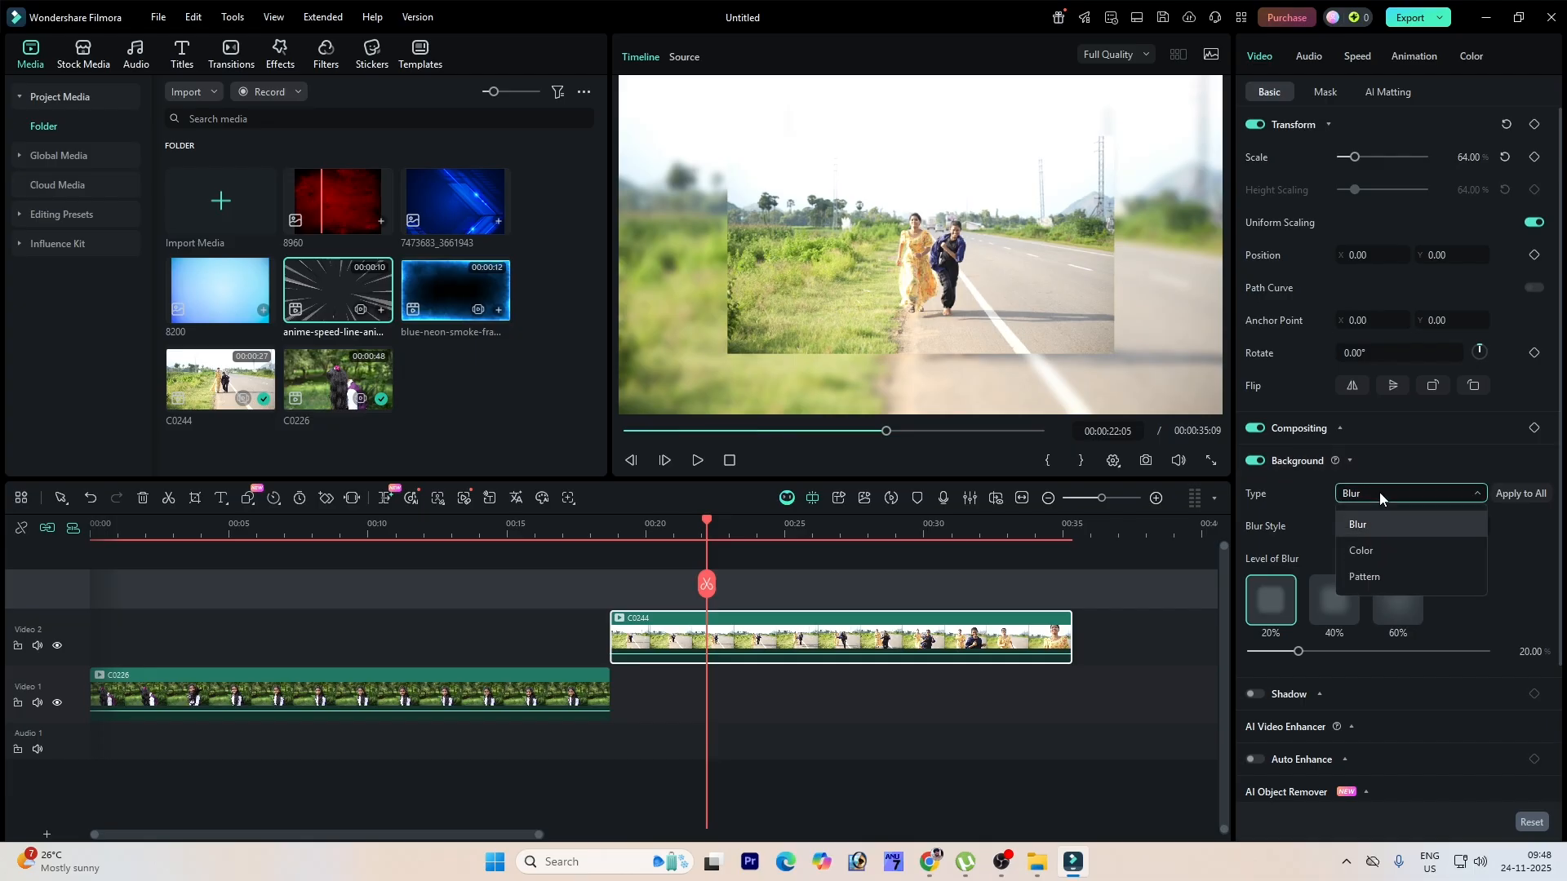
{"action": "left_click", "coordinate": [1387, 551]}
{"action": "left_click", "coordinate": [1354, 526]}
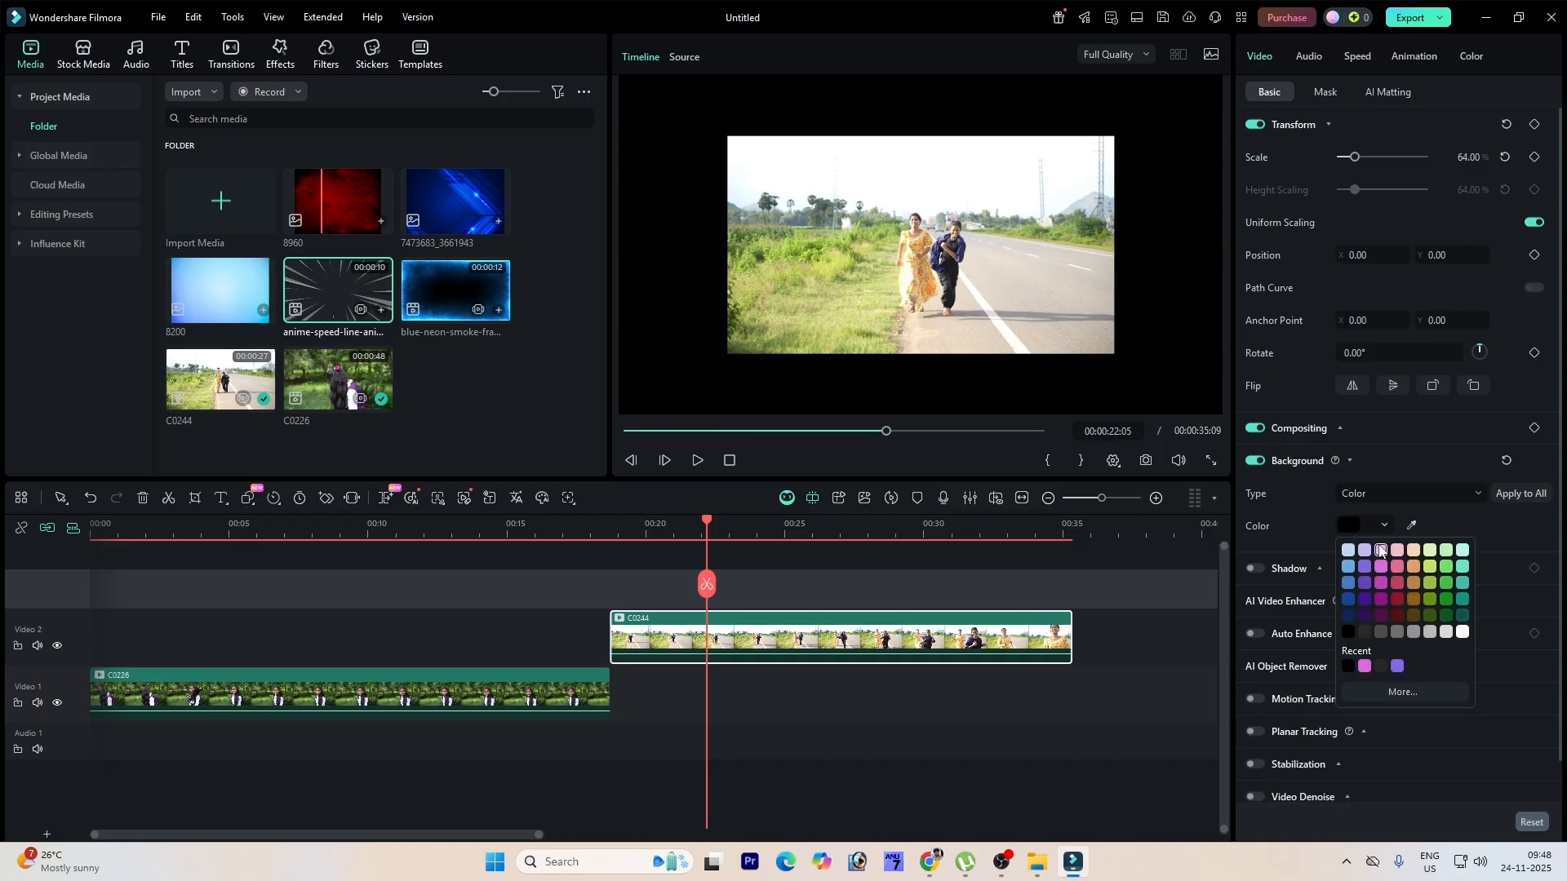
{"action": "left_click", "coordinate": [1381, 566]}
{"action": "left_click", "coordinate": [1385, 567]}
{"action": "left_click", "coordinate": [1361, 526]}
{"action": "left_click", "coordinate": [1398, 566]}
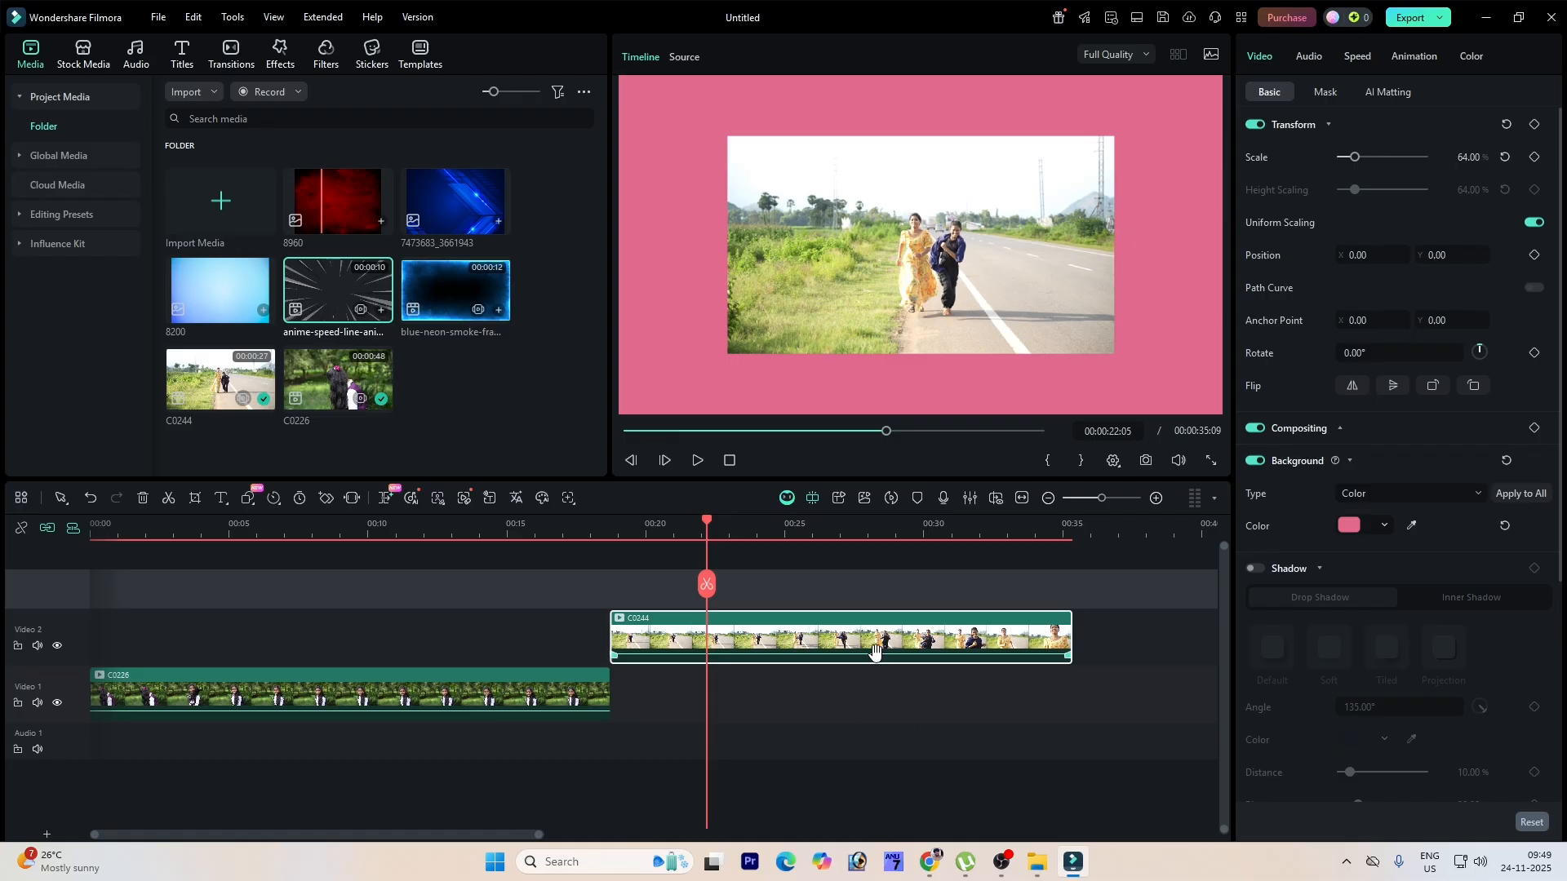
Step: Try switching the background type to Blur and back to Color
{"action": "left_click", "coordinate": [1358, 461]}
{"action": "left_click", "coordinate": [1399, 217]}
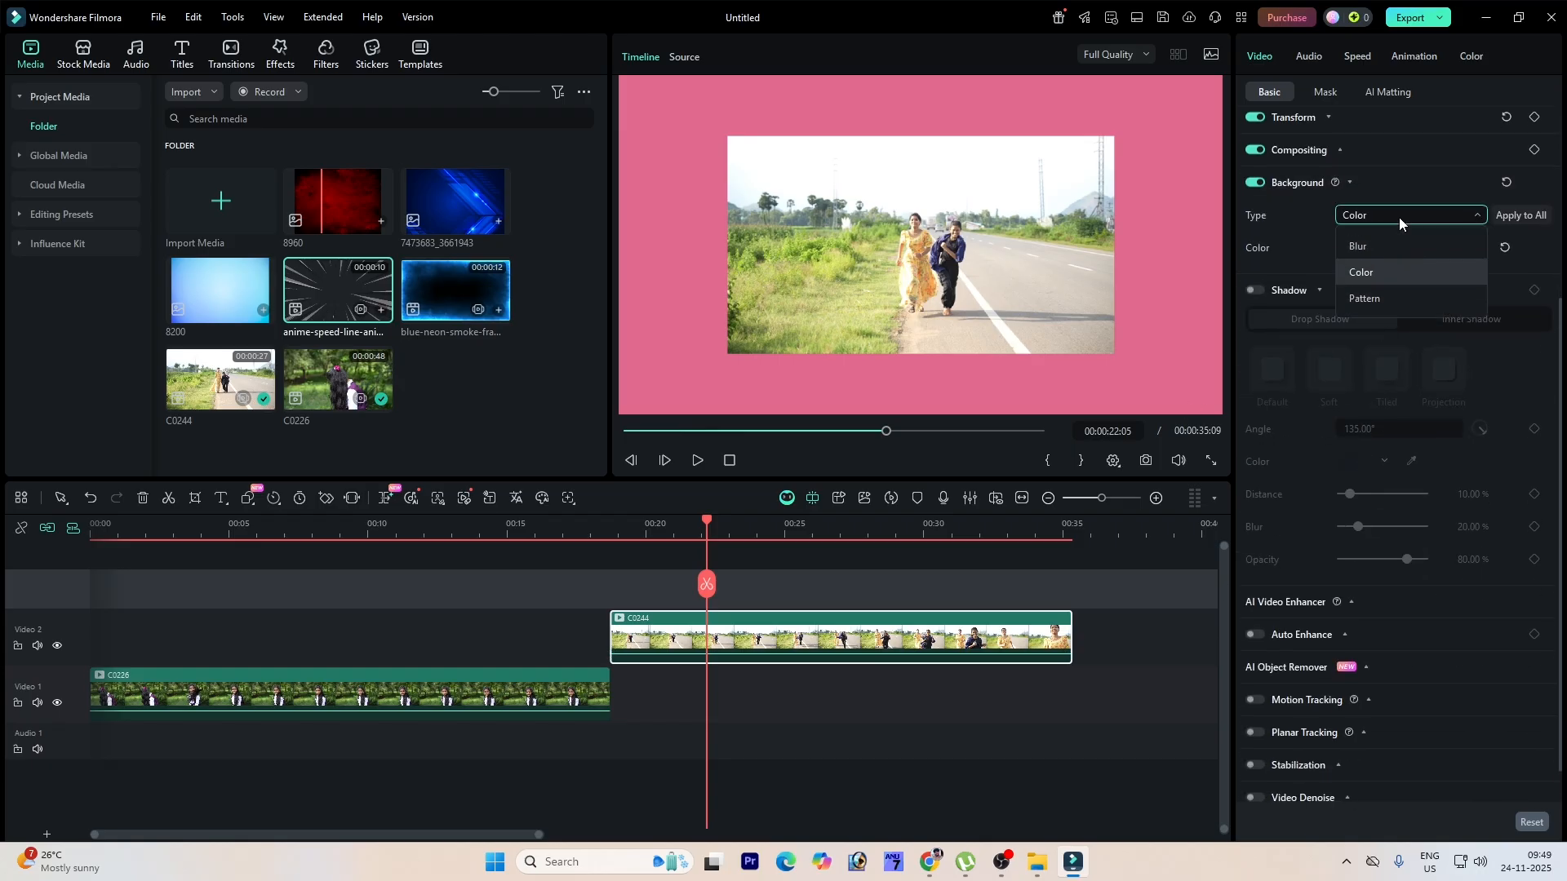
{"action": "left_click", "coordinate": [1394, 244]}
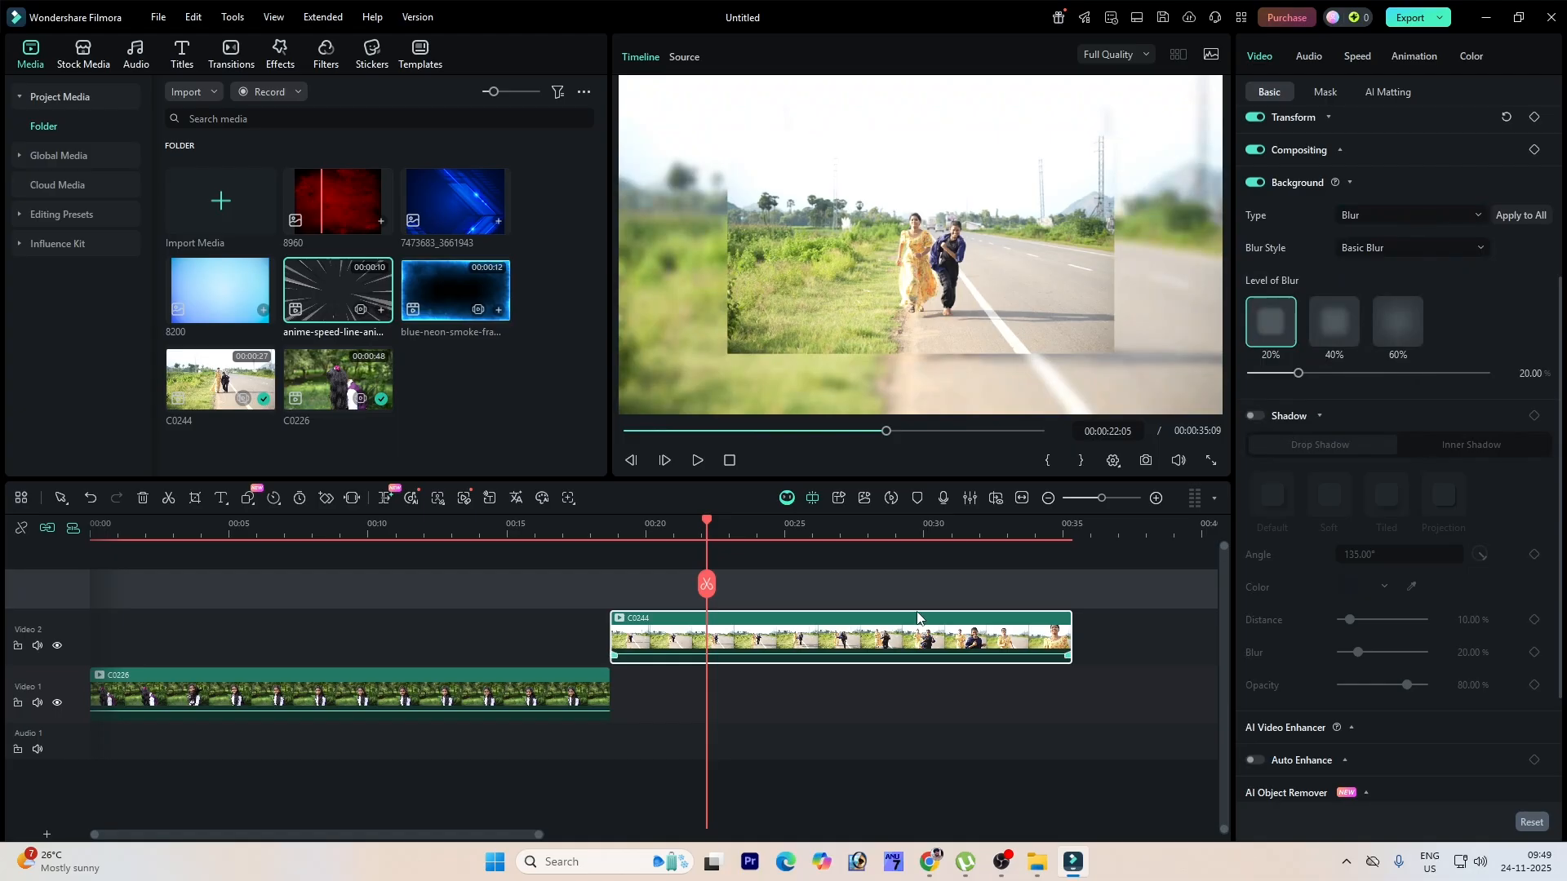
{"action": "left_click", "coordinate": [1378, 213]}
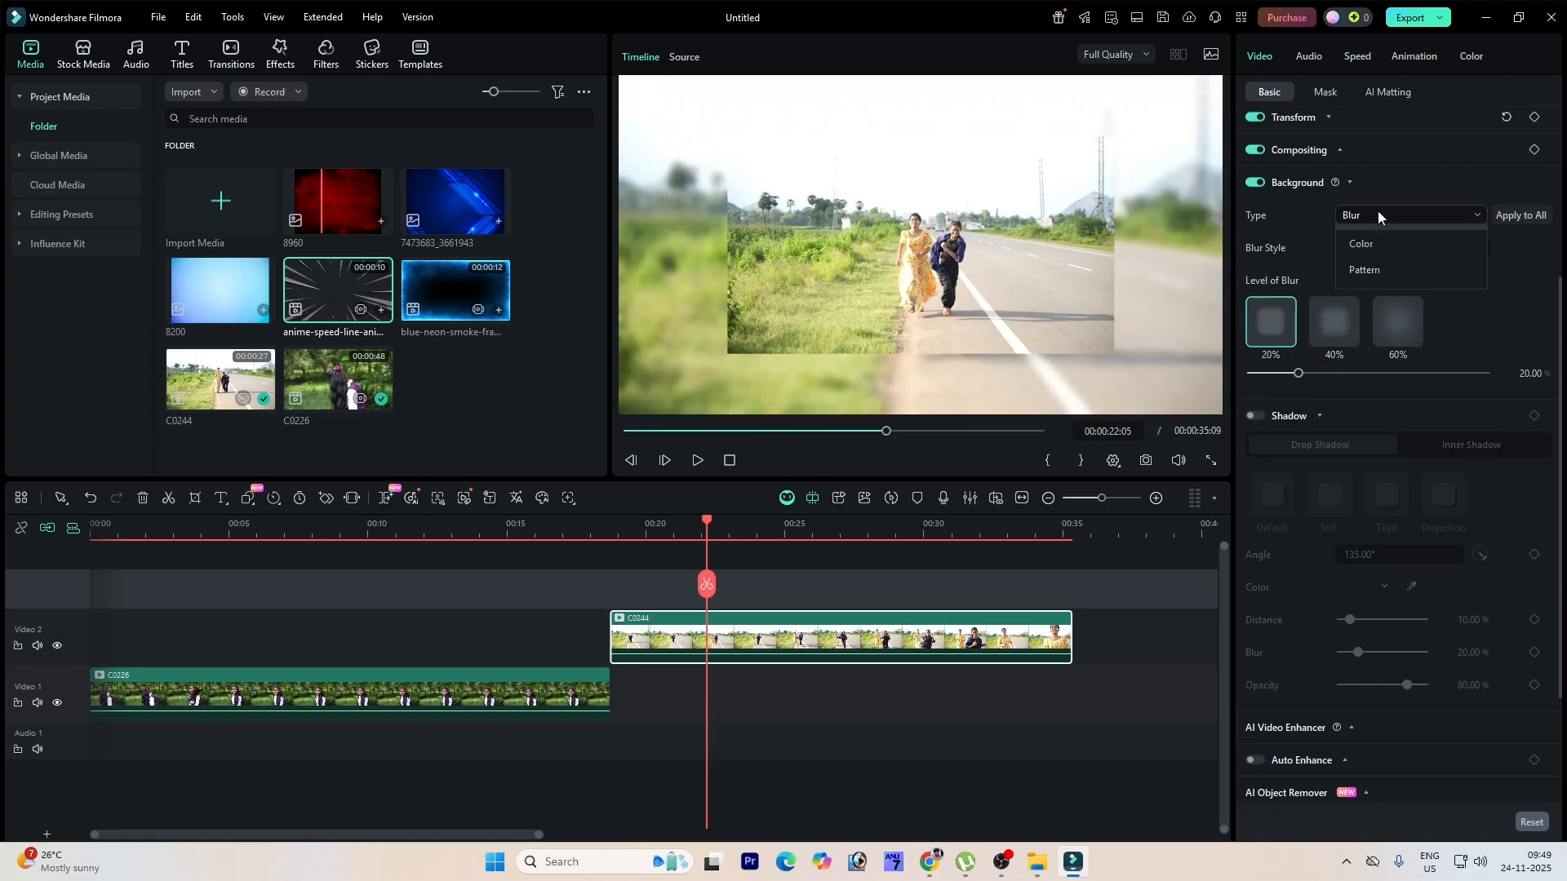
{"action": "left_click", "coordinate": [1369, 275]}
{"action": "left_click", "coordinate": [1392, 214]}
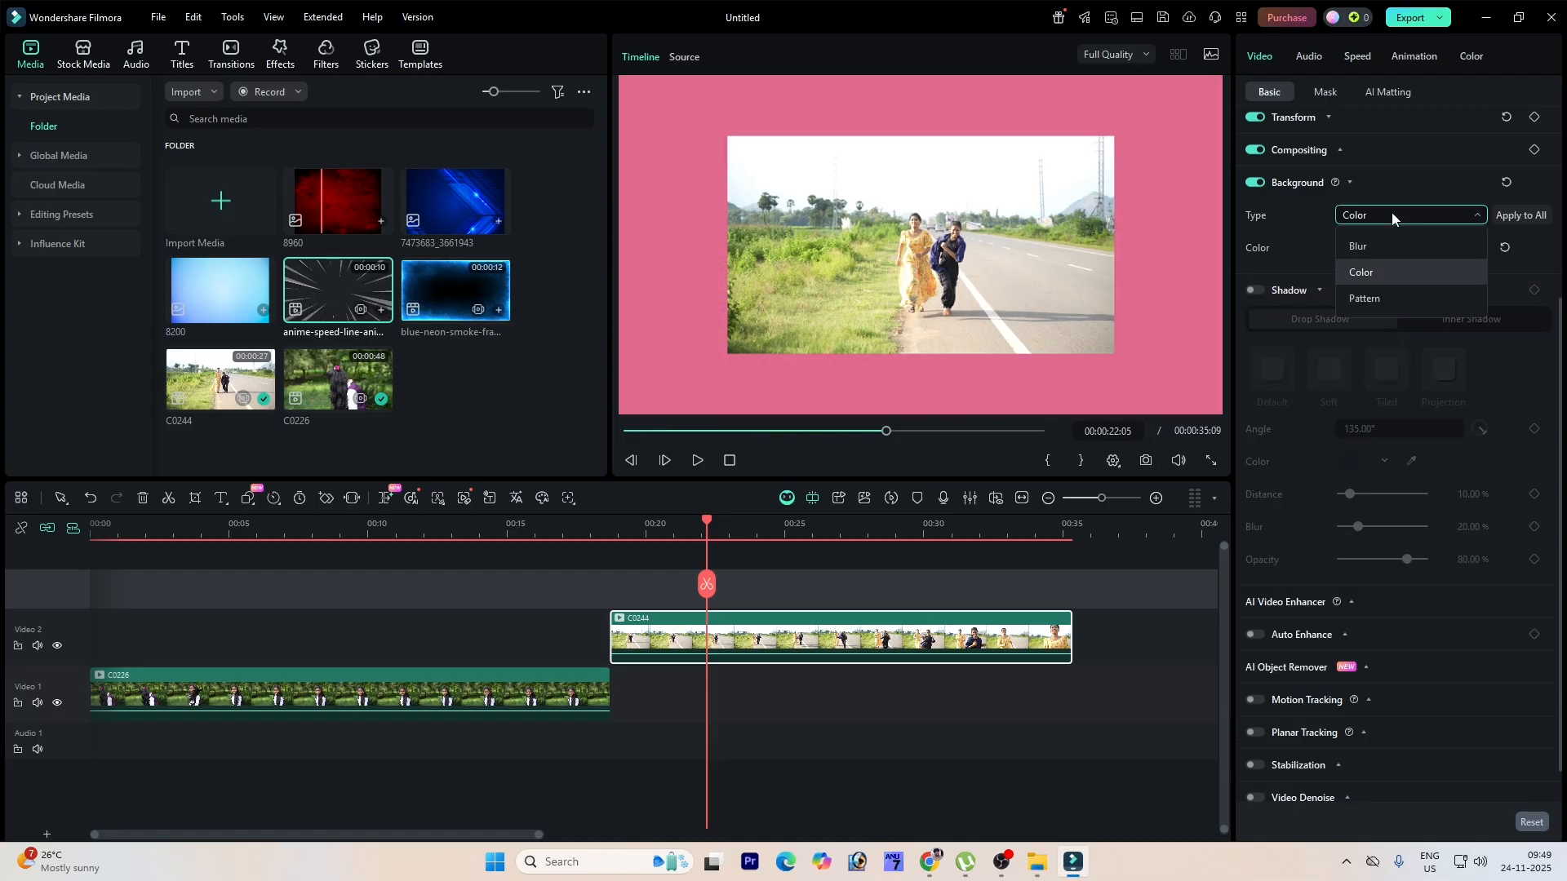
Step: Set the C0244 background type to Pattern and apply the orange sunburst pattern
{"action": "left_click", "coordinate": [1395, 297]}
{"action": "left_click", "coordinate": [1330, 274]}
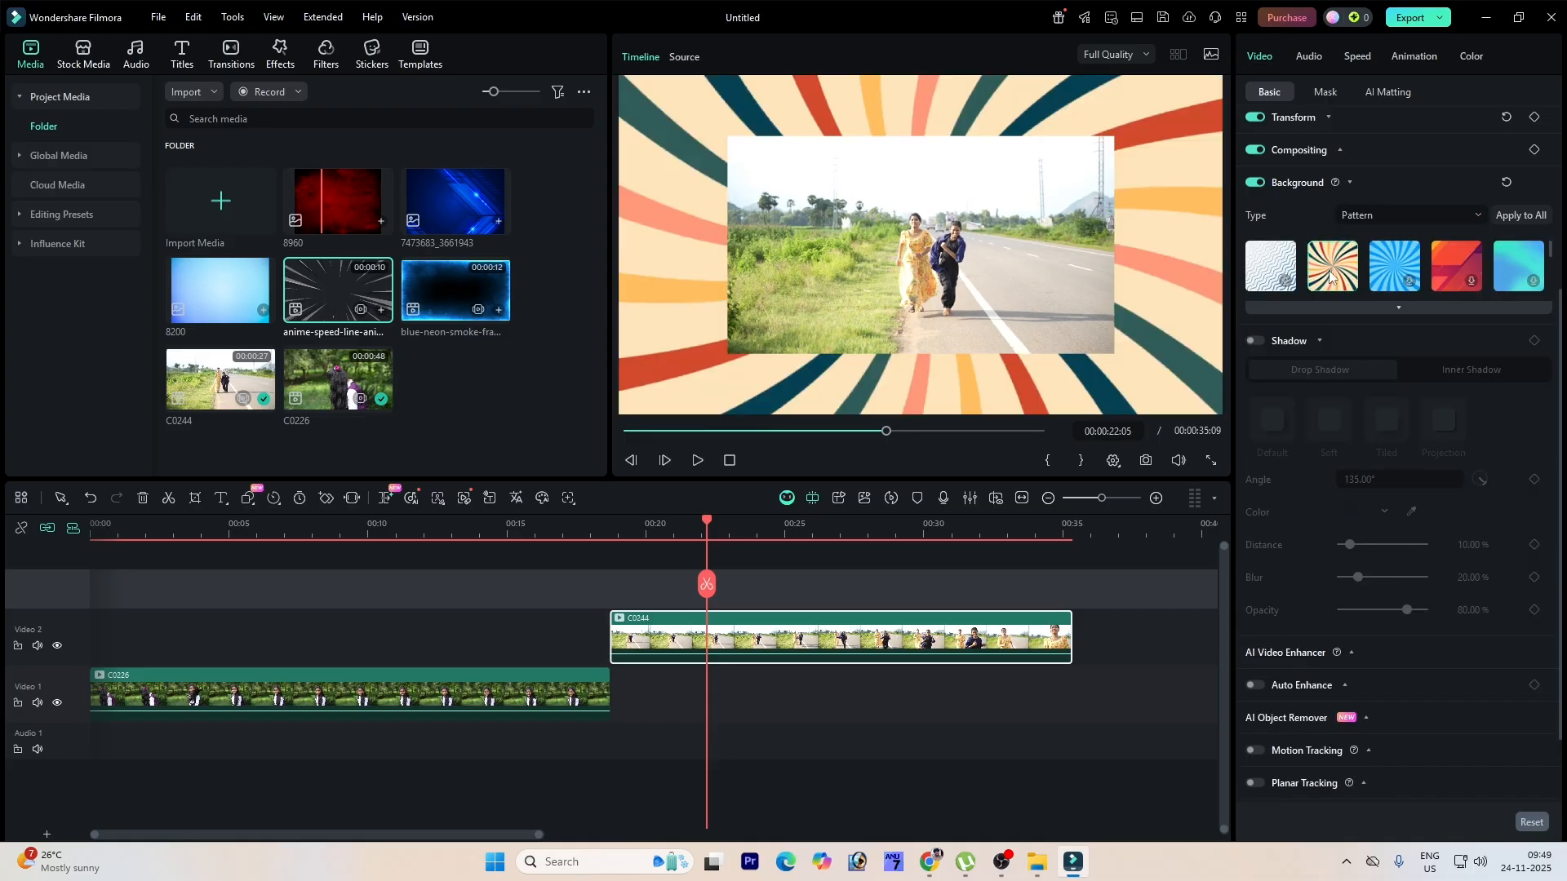
{"action": "left_click", "coordinate": [1393, 269]}
{"action": "left_click", "coordinate": [1461, 273]}
{"action": "left_click", "coordinate": [1349, 215]}
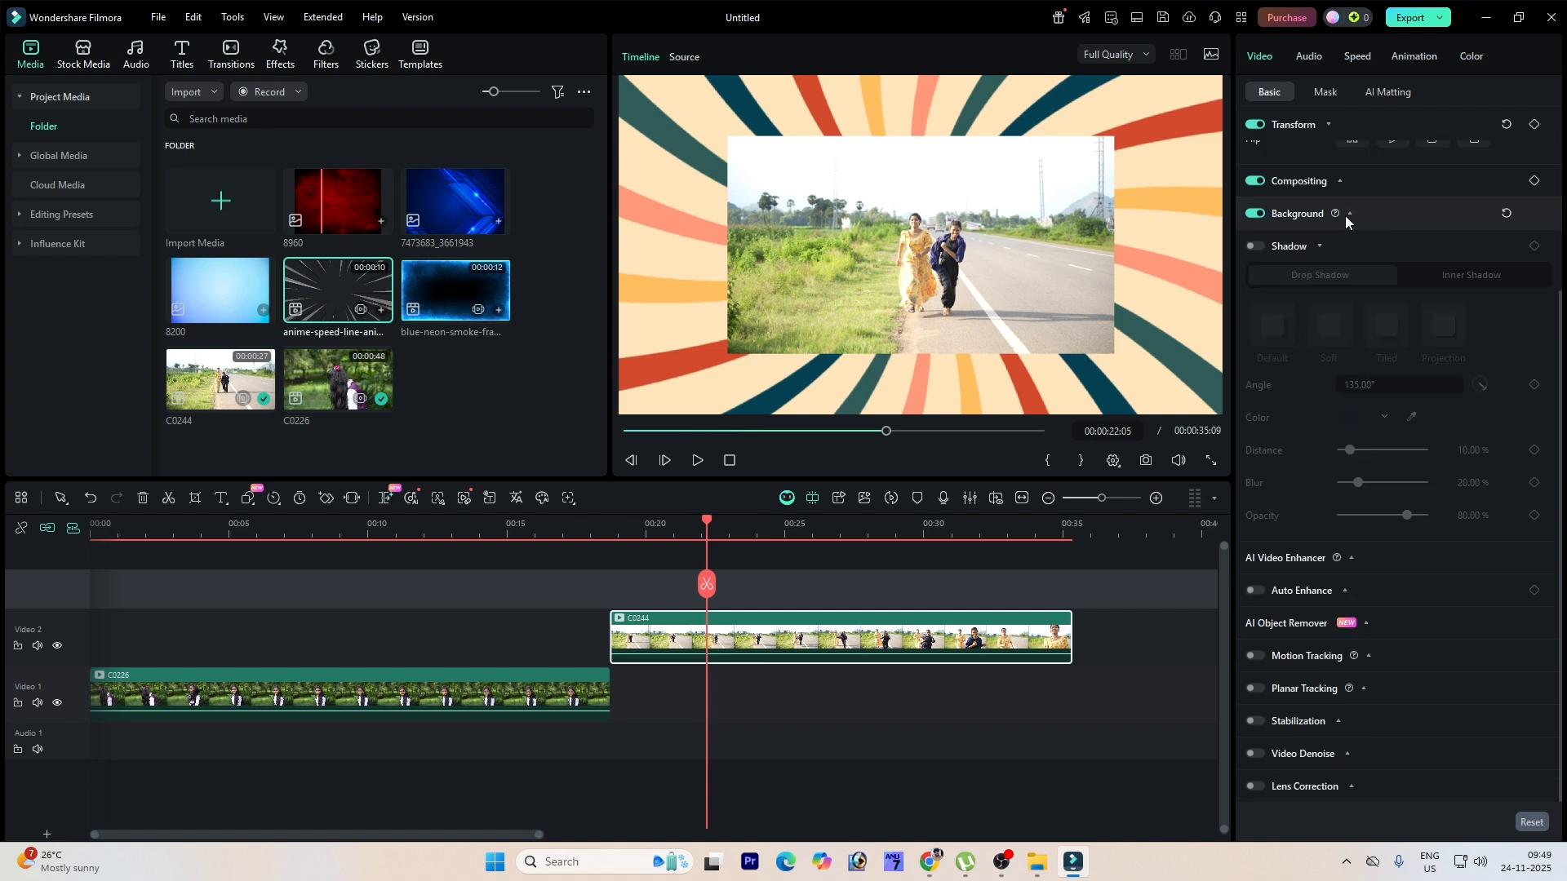
Step: Enable the drop shadow on the C0244 clip and try the Soft, Tiled and Projection presets
{"action": "left_click", "coordinate": [1262, 248]}
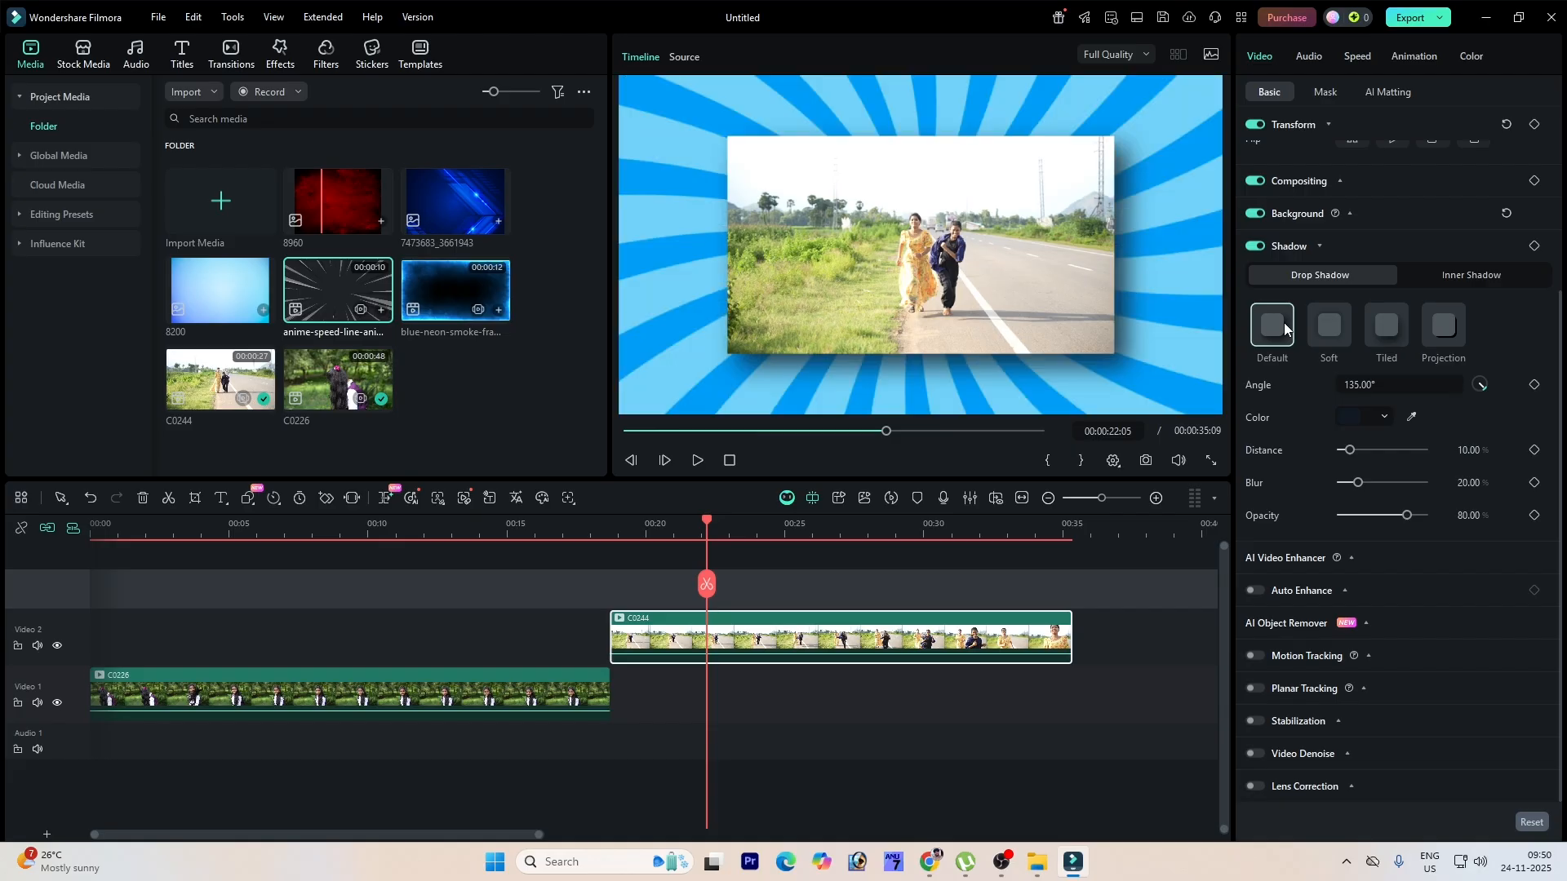
{"action": "left_click", "coordinate": [1330, 326]}
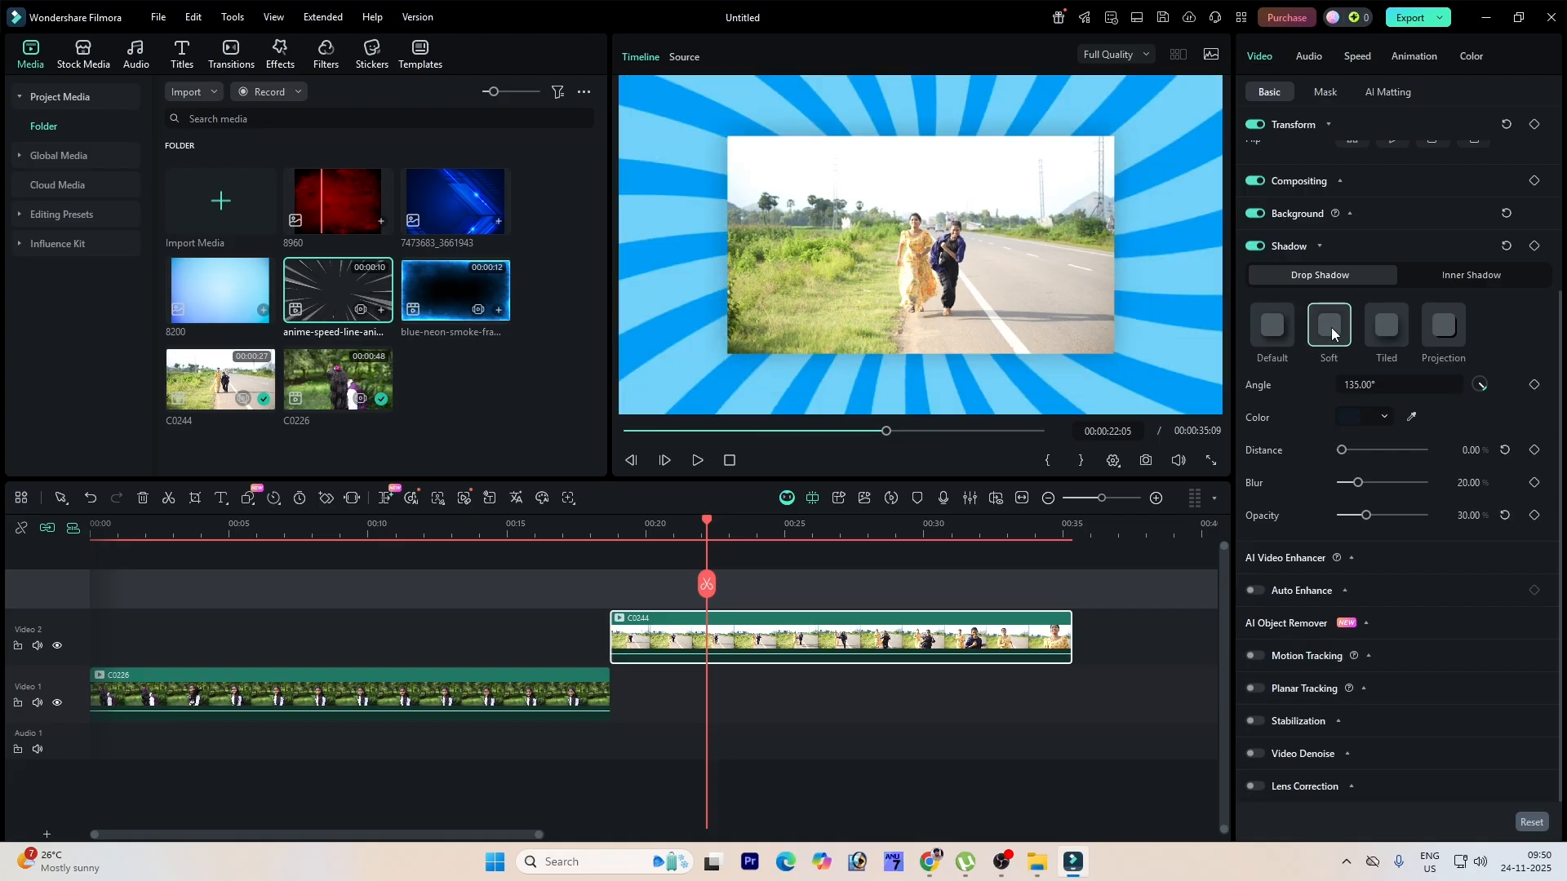
{"action": "left_click", "coordinate": [1384, 325]}
{"action": "left_click", "coordinate": [1440, 326]}
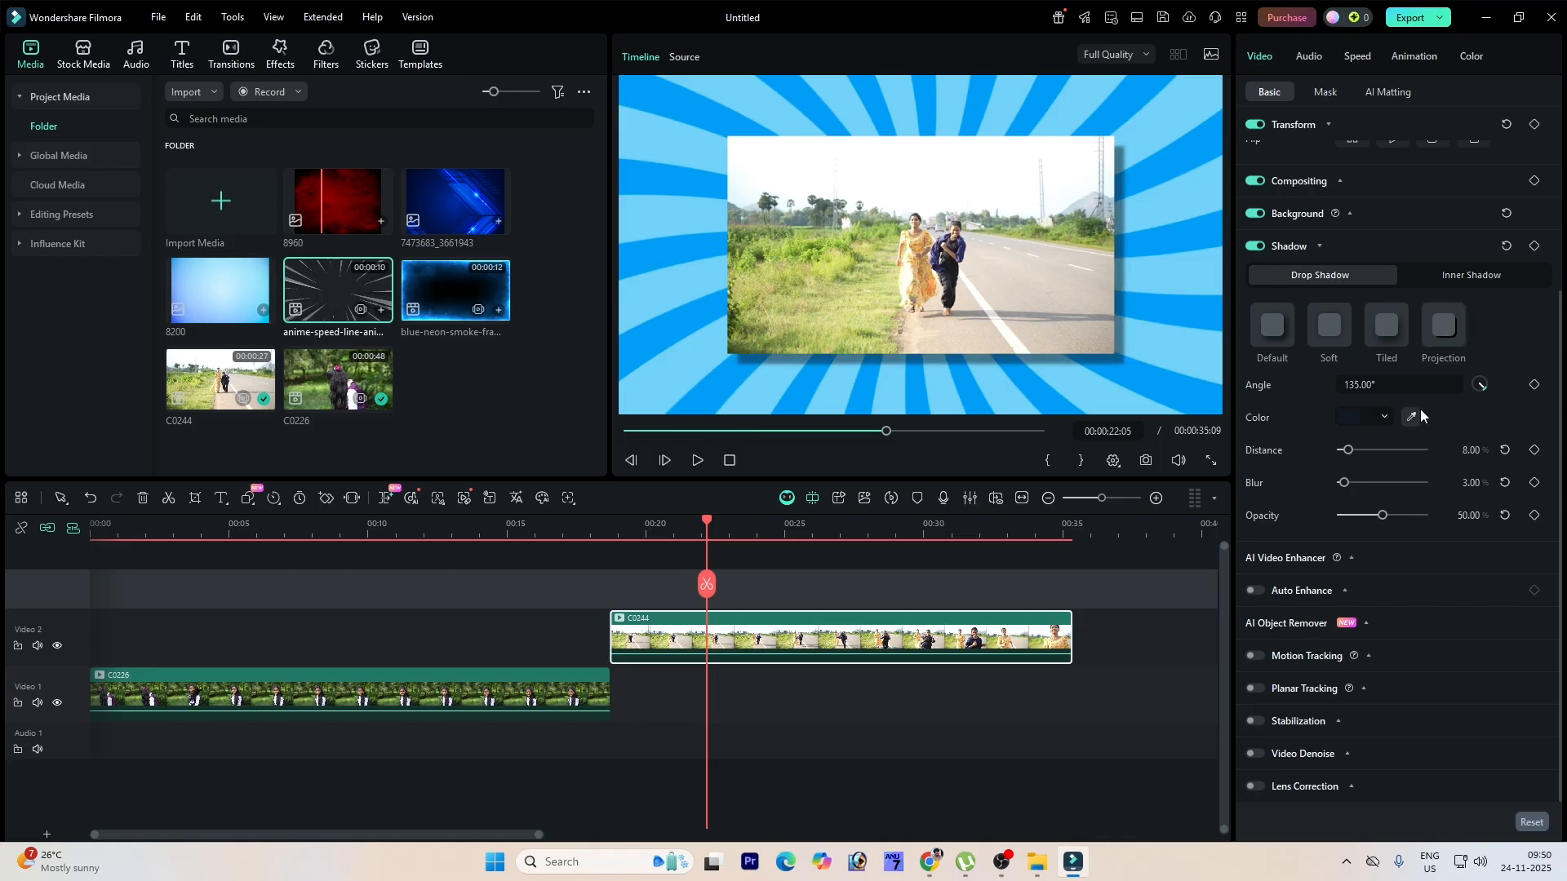
Step: Adjust the drop shadow distance, set its colour to pink and rotate its angle to about -102.53°
{"action": "left_click_drag", "start_coordinate": [1348, 451], "coordinate": [1358, 482]}
{"action": "left_click", "coordinate": [1360, 416]}
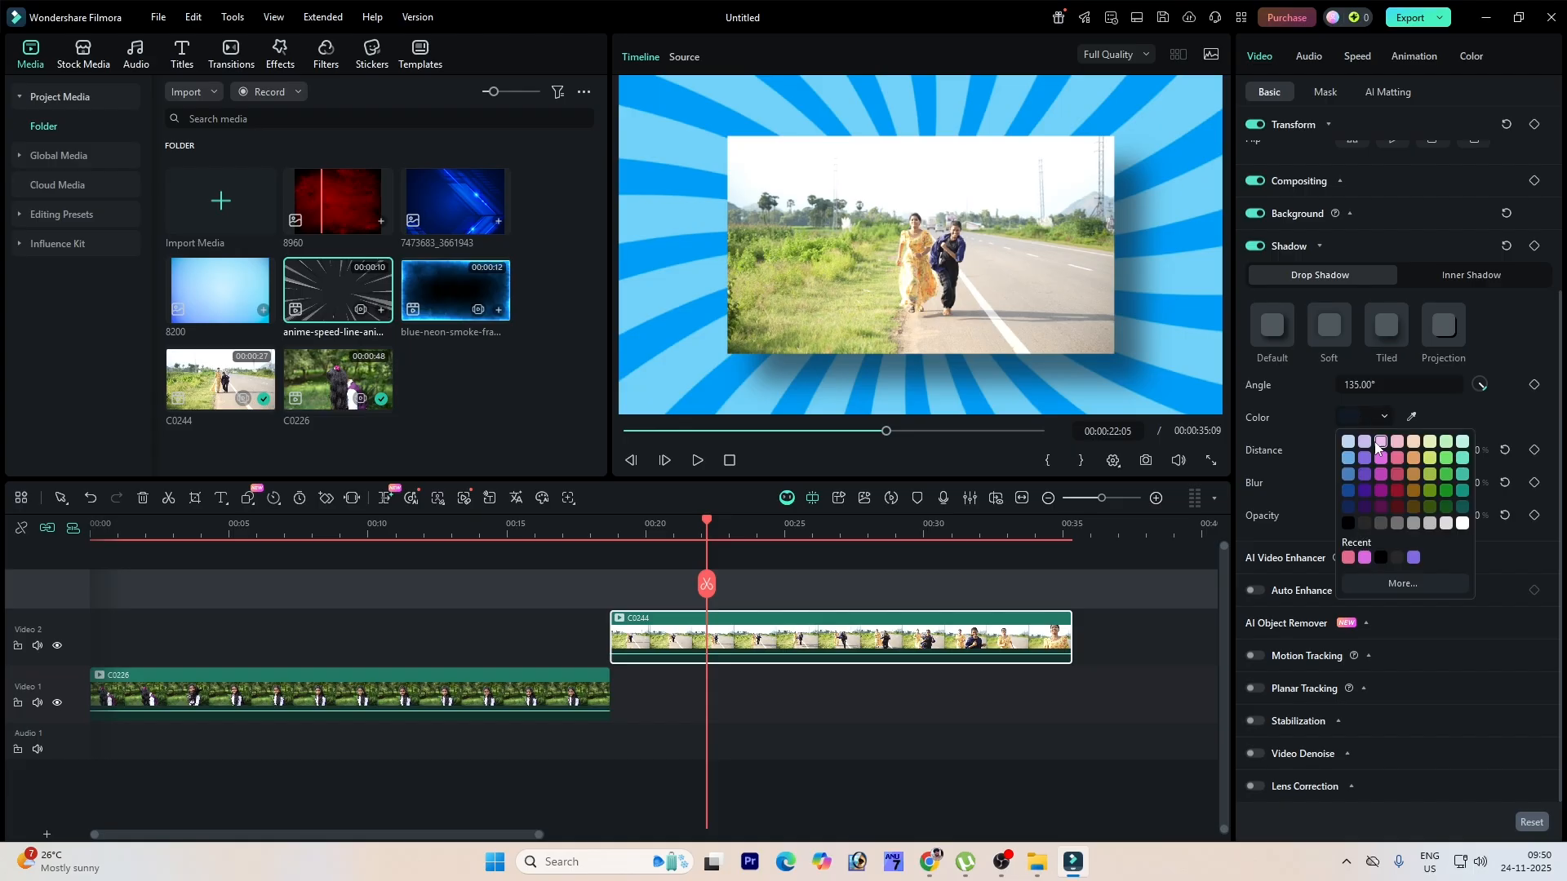
{"action": "left_click", "coordinate": [1381, 460]}
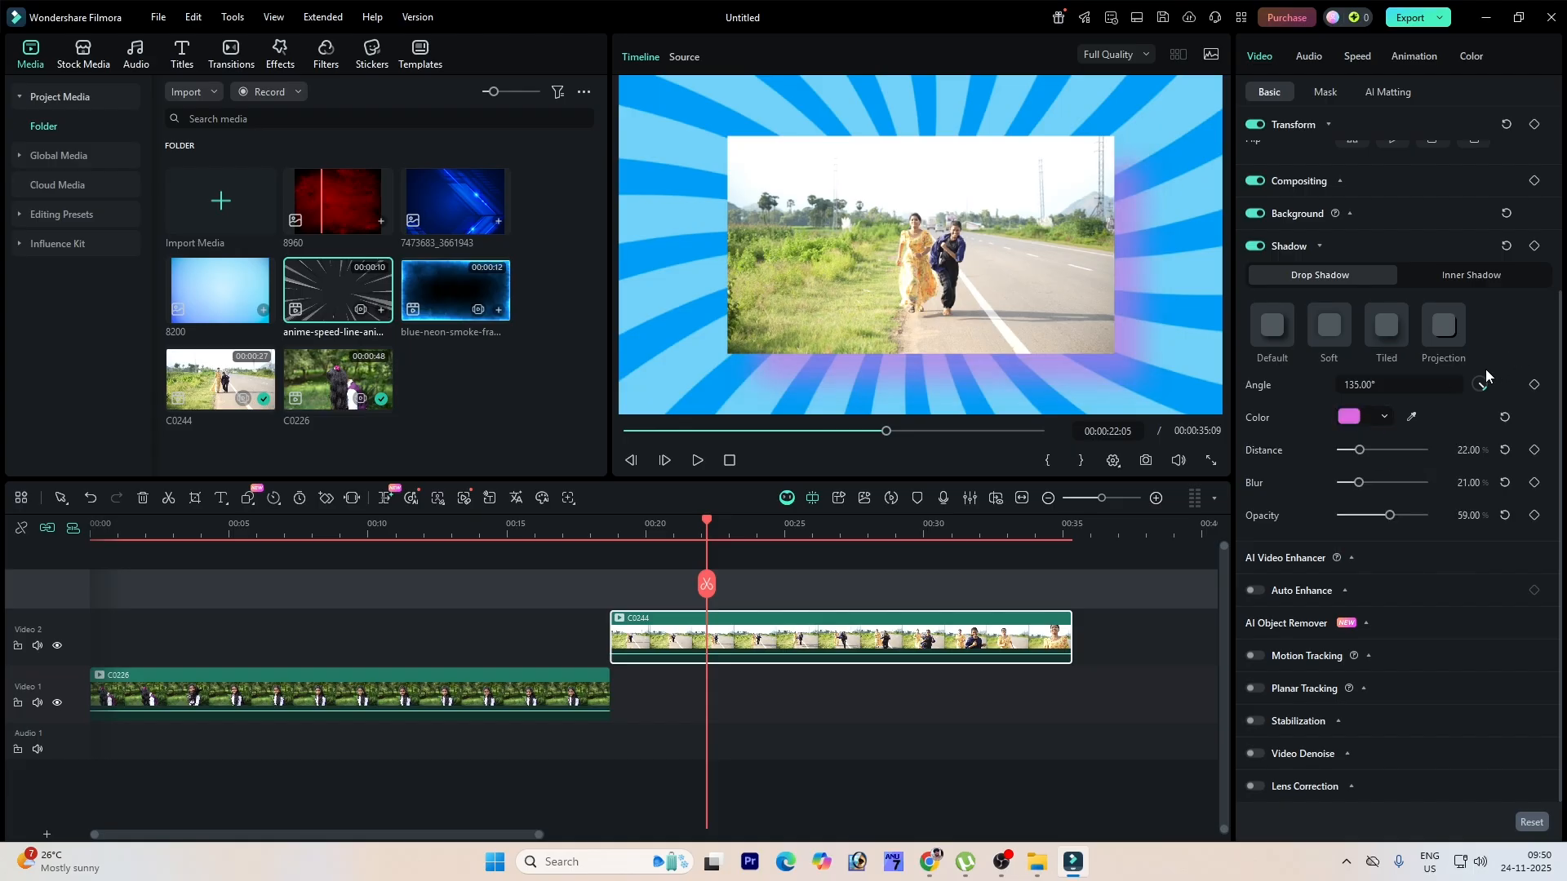
{"action": "left_click_drag", "start_coordinate": [1483, 390], "coordinate": [1473, 384]}
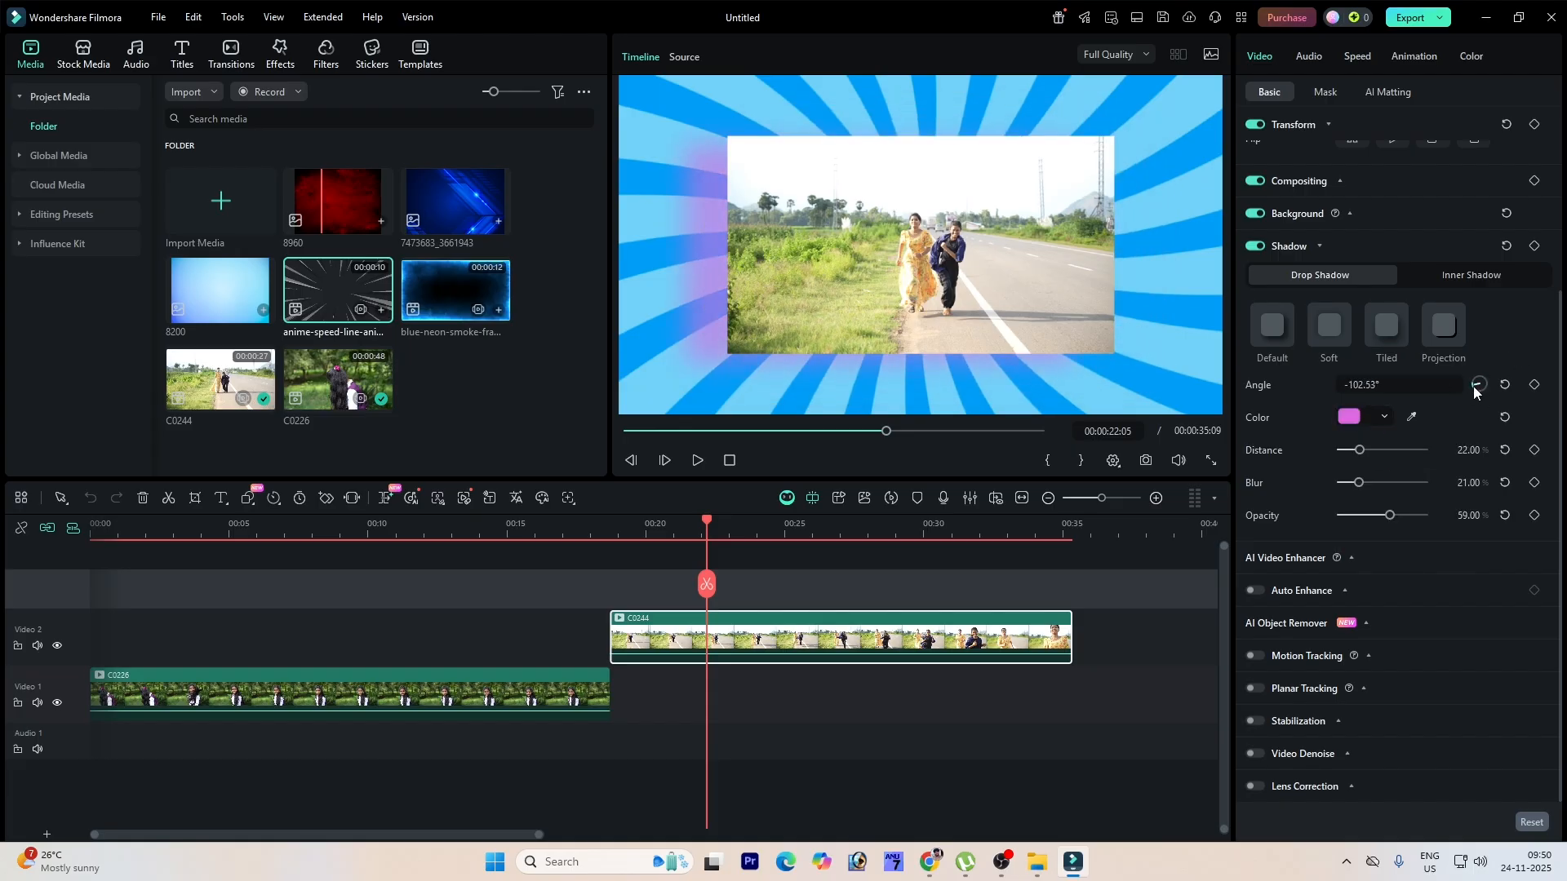
Step: Switch the shadow to Inner Shadow and apply its Tiled preset
{"action": "left_click", "coordinate": [1471, 276]}
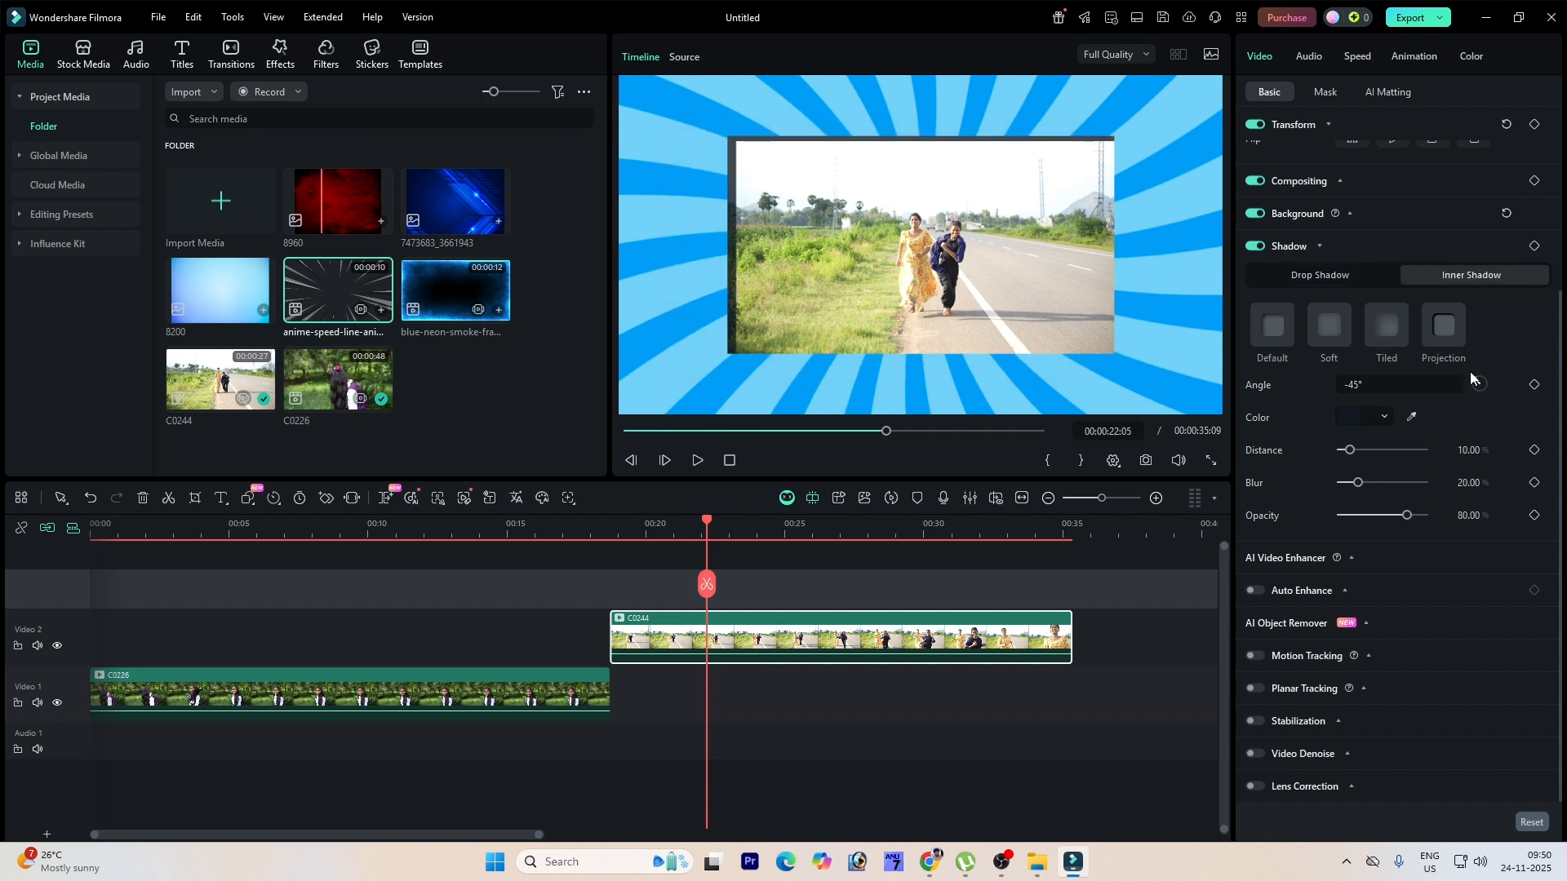
{"action": "left_click", "coordinate": [1446, 331]}
{"action": "left_click", "coordinate": [1382, 340]}
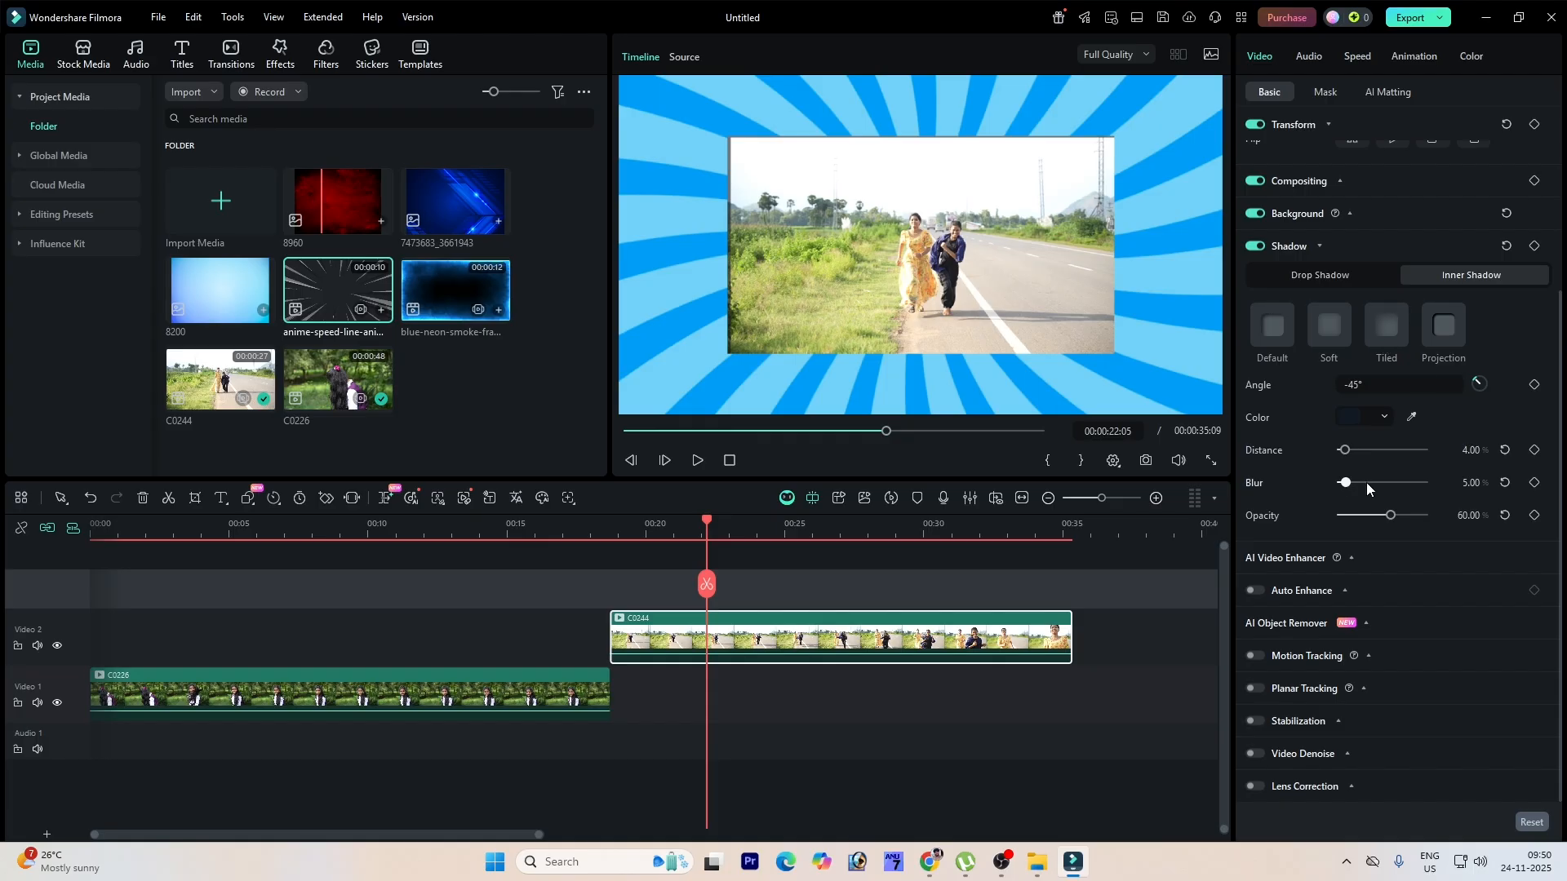
Step: Set the inner shadow's distance to about 17%, blur to 100% and opacity to 34%
{"action": "left_click_drag", "start_coordinate": [1346, 485], "coordinate": [1361, 455]}
{"action": "left_click_drag", "start_coordinate": [1390, 515], "coordinate": [1369, 516]}
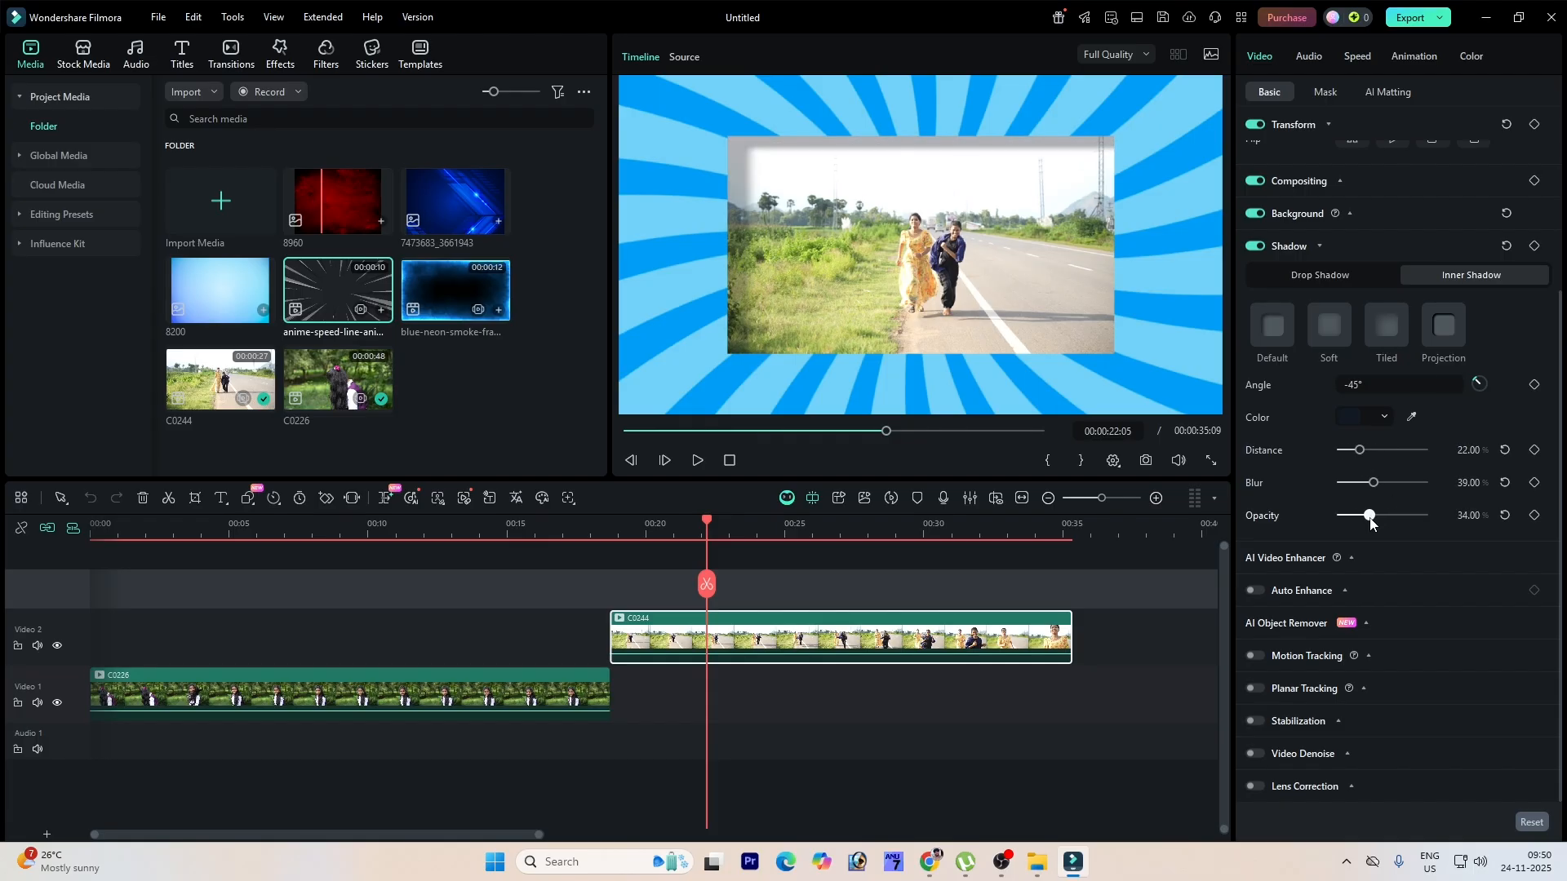
{"action": "left_click_drag", "start_coordinate": [1359, 450], "coordinate": [1425, 487]}
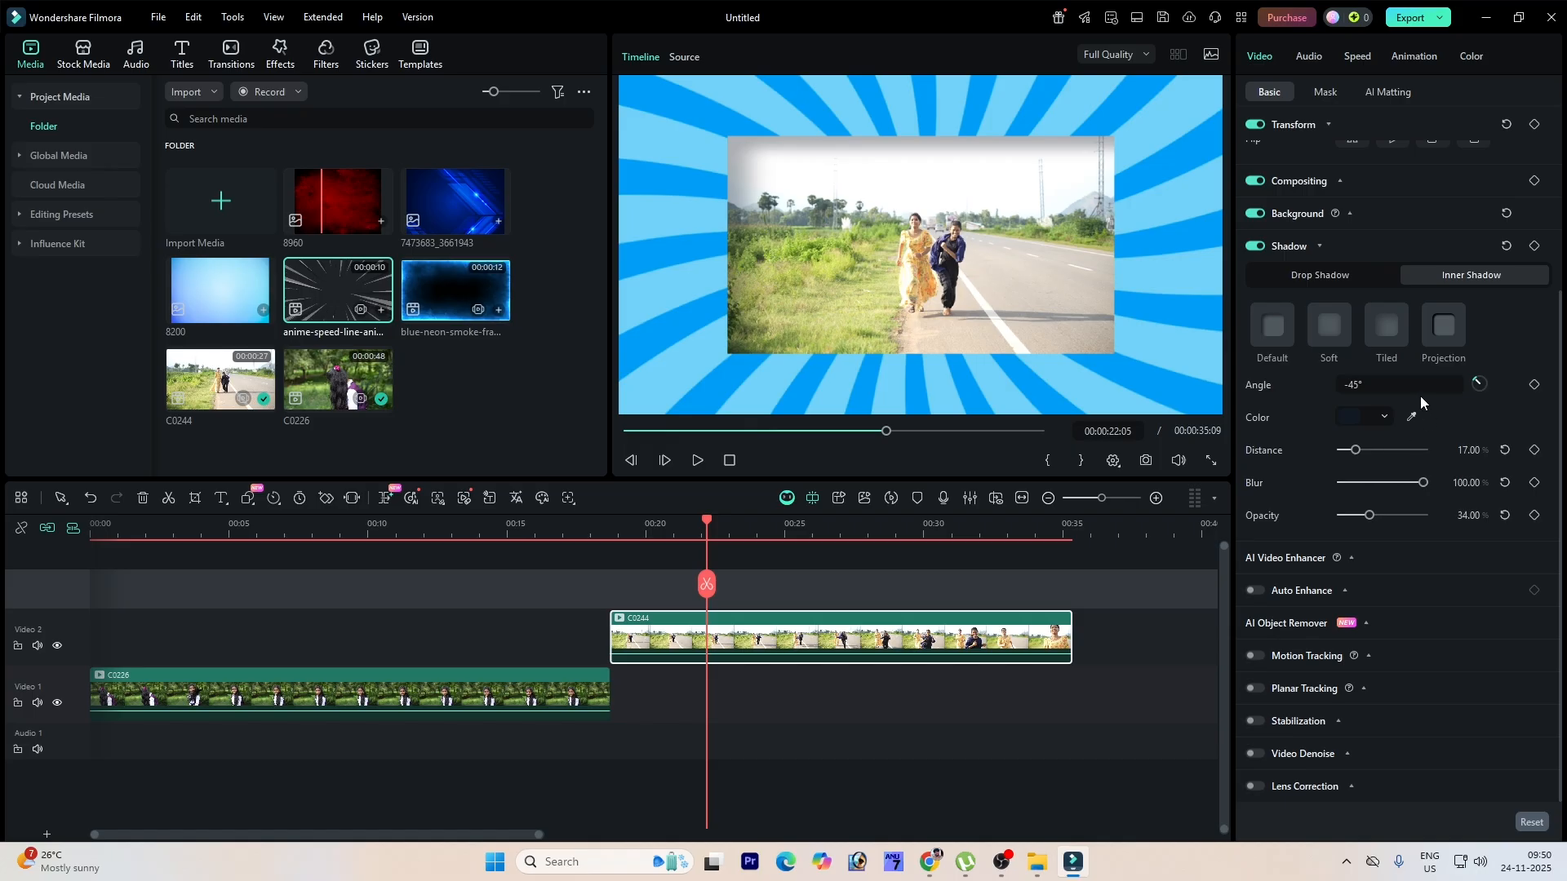
{"action": "left_click", "coordinate": [1319, 246]}
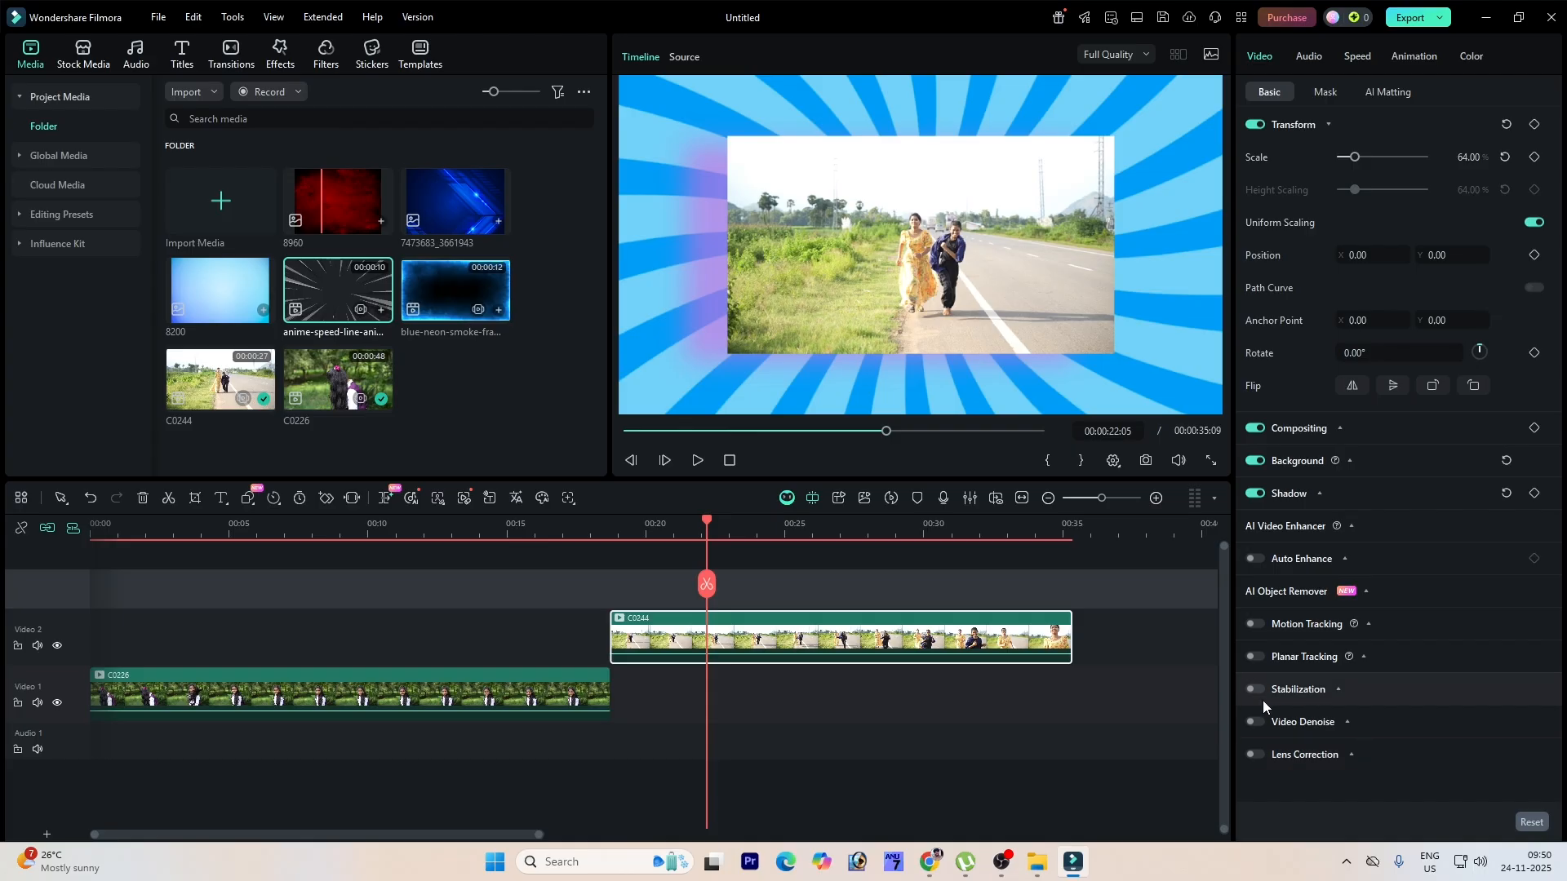
Step: Import the C0247 clip and add it after C0244 on the timeline
{"action": "double_click", "coordinate": [488, 385]}
{"action": "scroll", "coordinate": [584, 269], "scroll_direction": "down", "scroll_amount": 1}
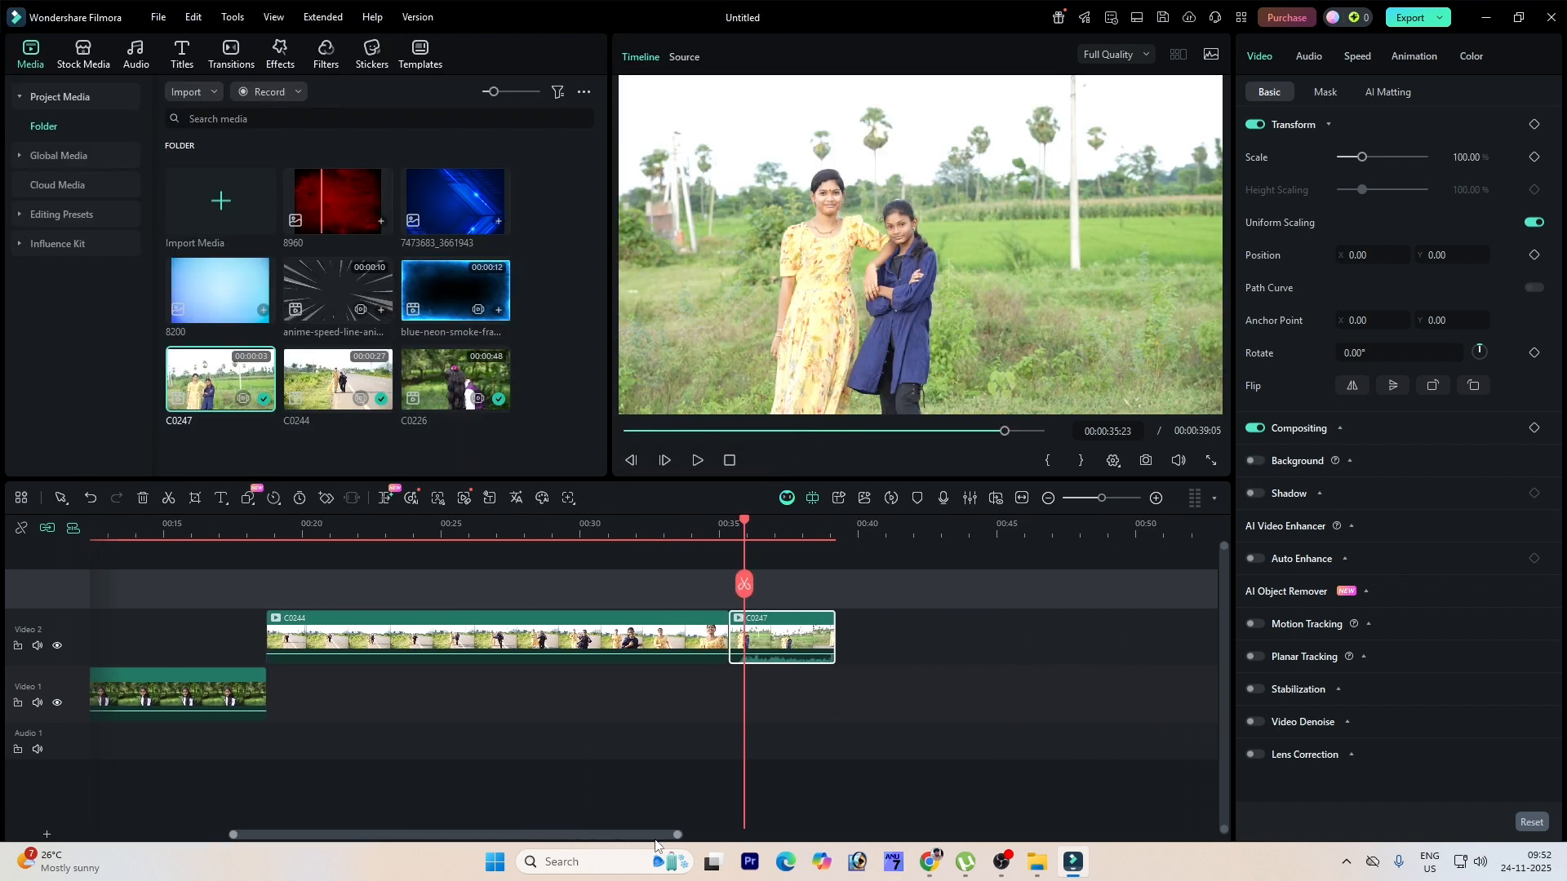
Step: Preview the C0247 clip and enable Stabilization on it
{"action": "key", "text": "space"}
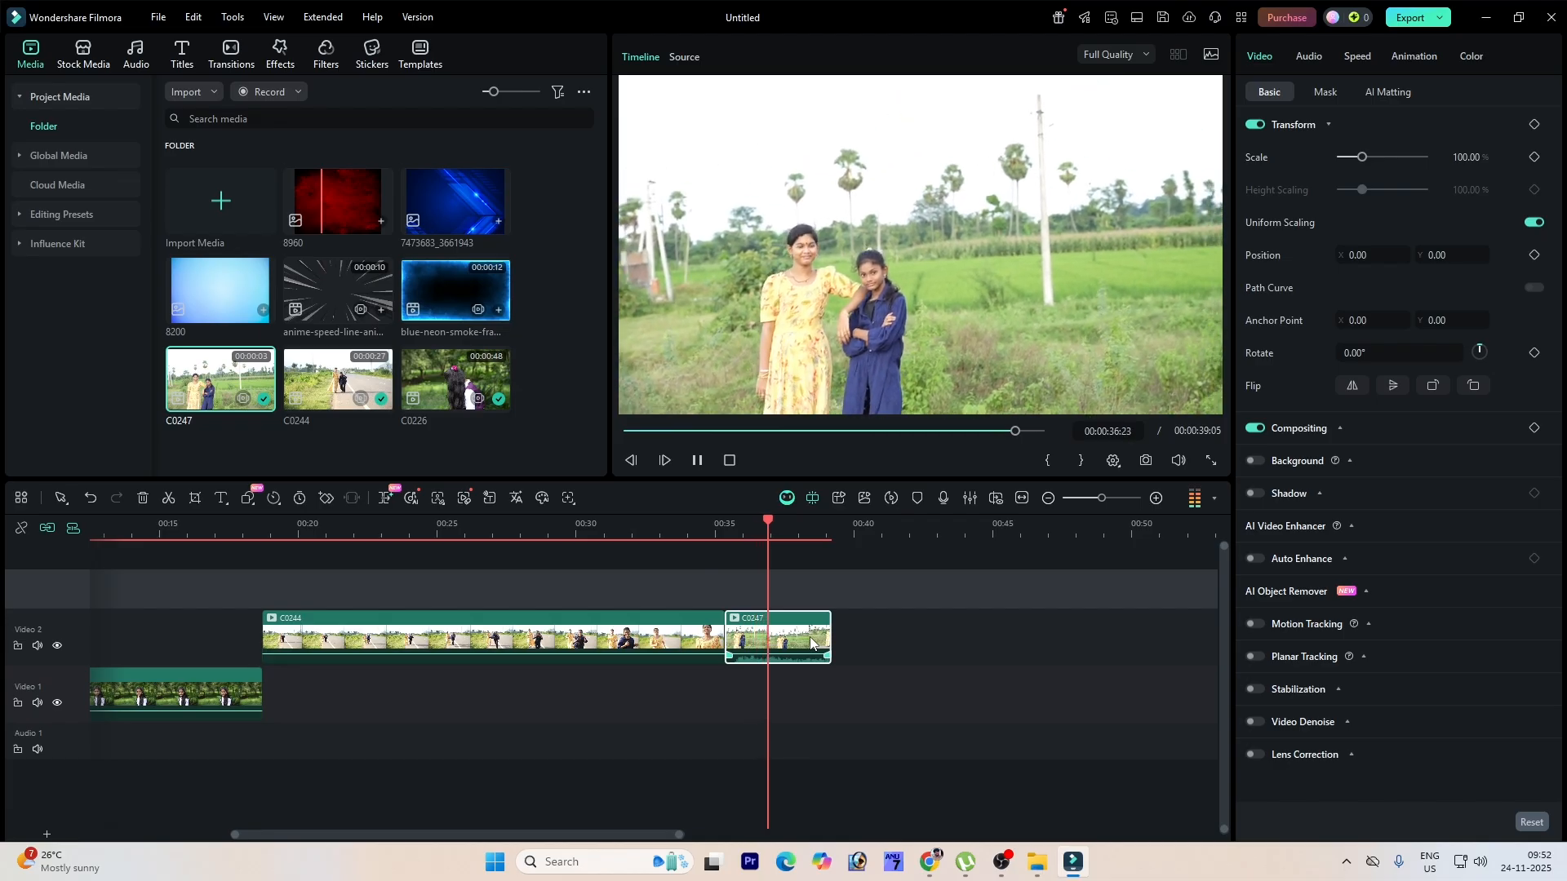
{"action": "key", "text": "space"}
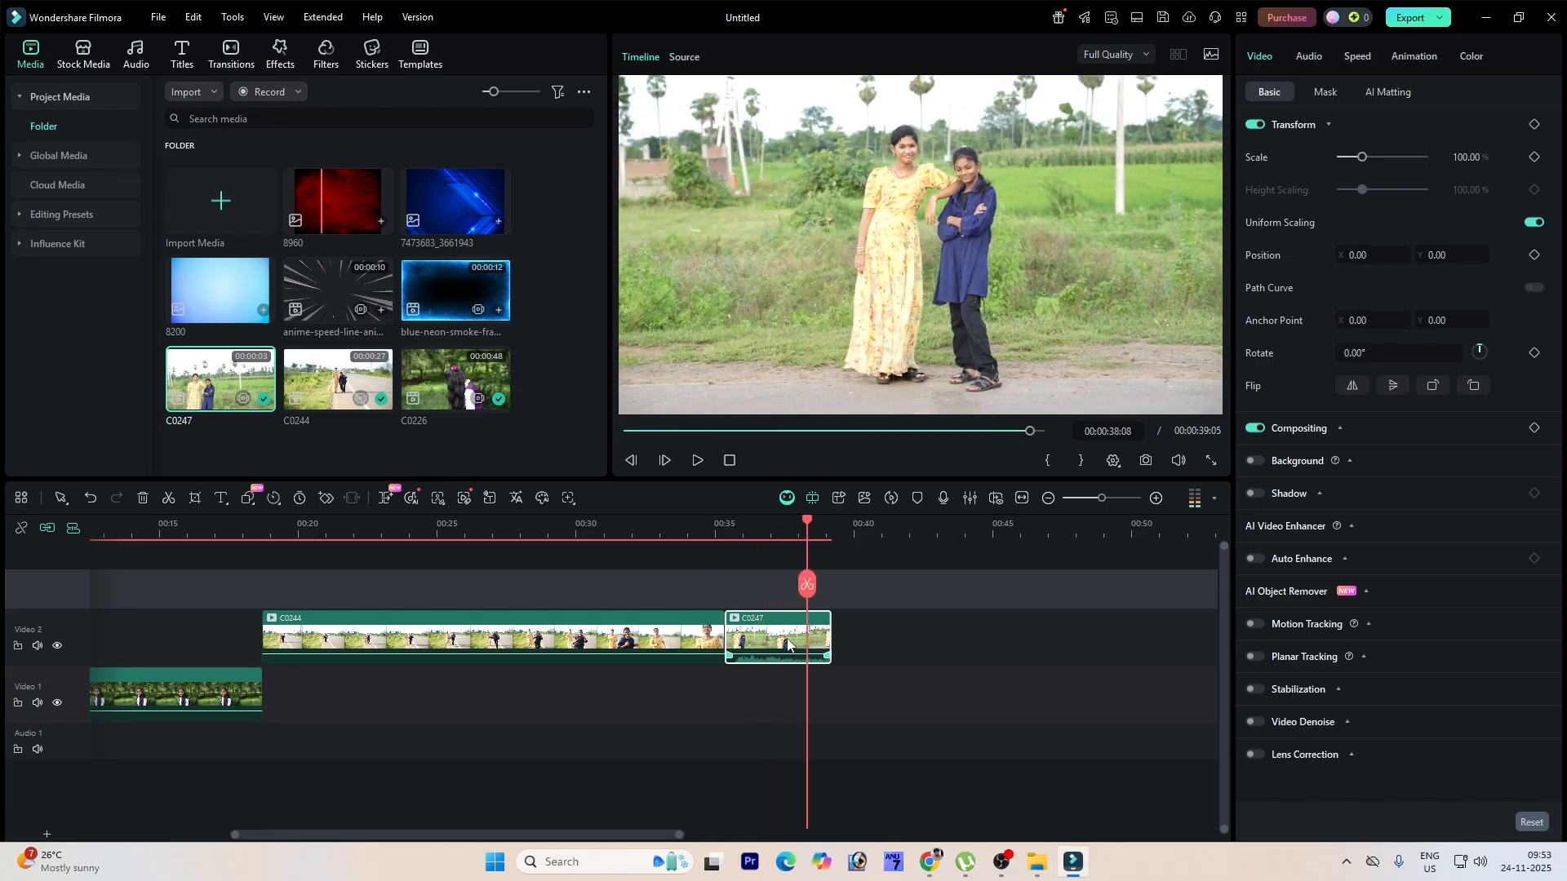
{"action": "mouse_move", "coordinate": [771, 527]}
{"action": "left_mouse_down"}
{"action": "mouse_move", "coordinate": [742, 534]}
{"action": "mouse_move", "coordinate": [776, 538]}
{"action": "left_mouse_up"}
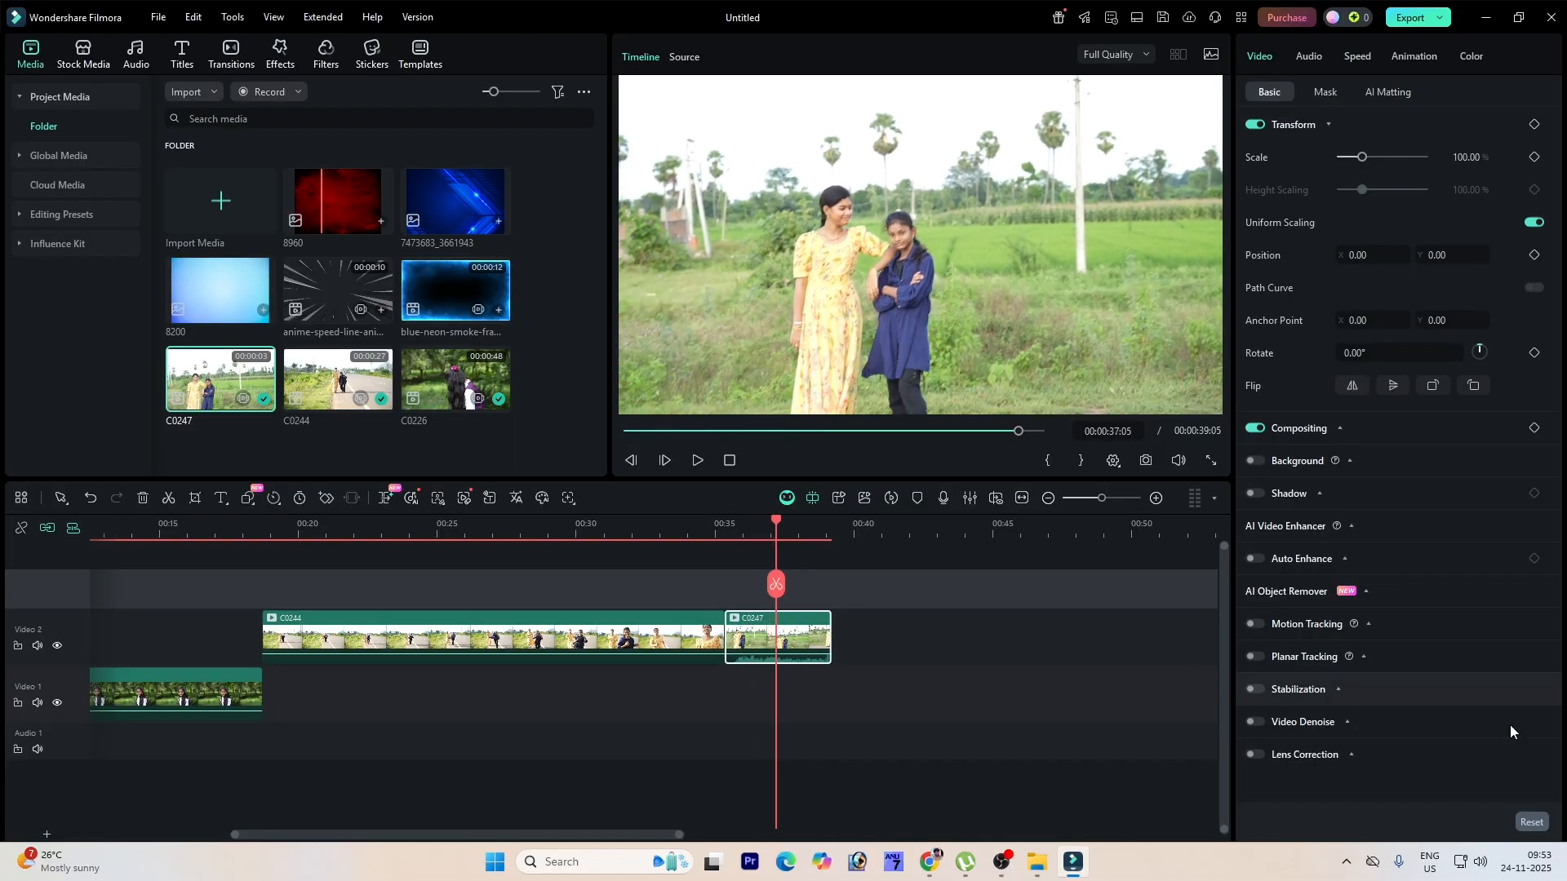
{"action": "left_click", "coordinate": [1255, 688]}
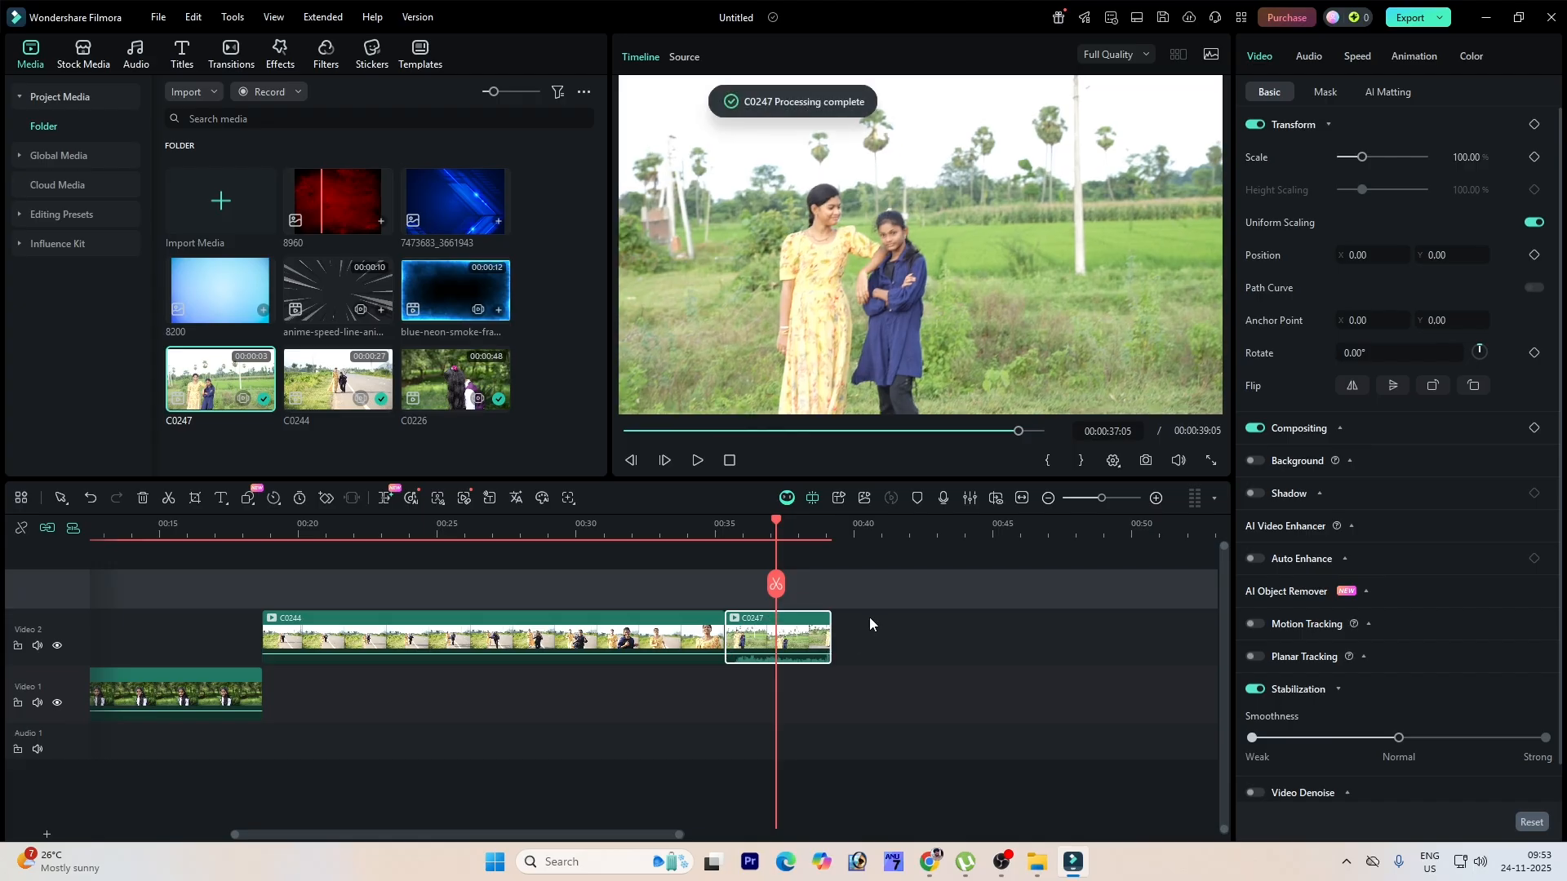
{"action": "left_click", "coordinate": [703, 462]}
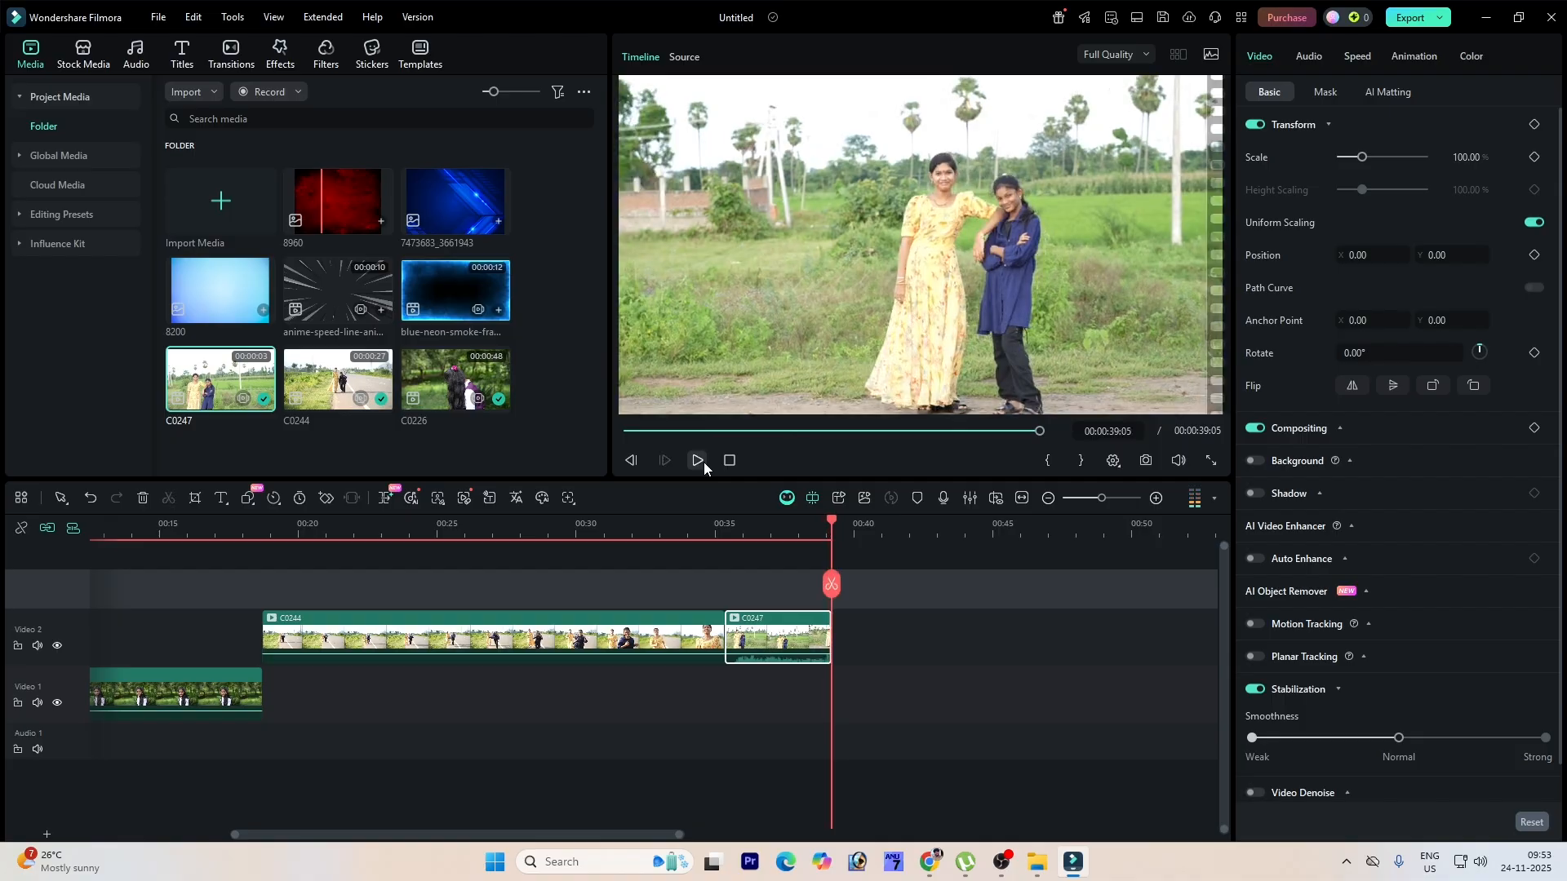
Step: Add the 8960 red texture image on the track above the C0226 clip, aligned with it
{"action": "scroll", "coordinate": [826, 520], "scroll_direction": "down", "scroll_amount": 2}
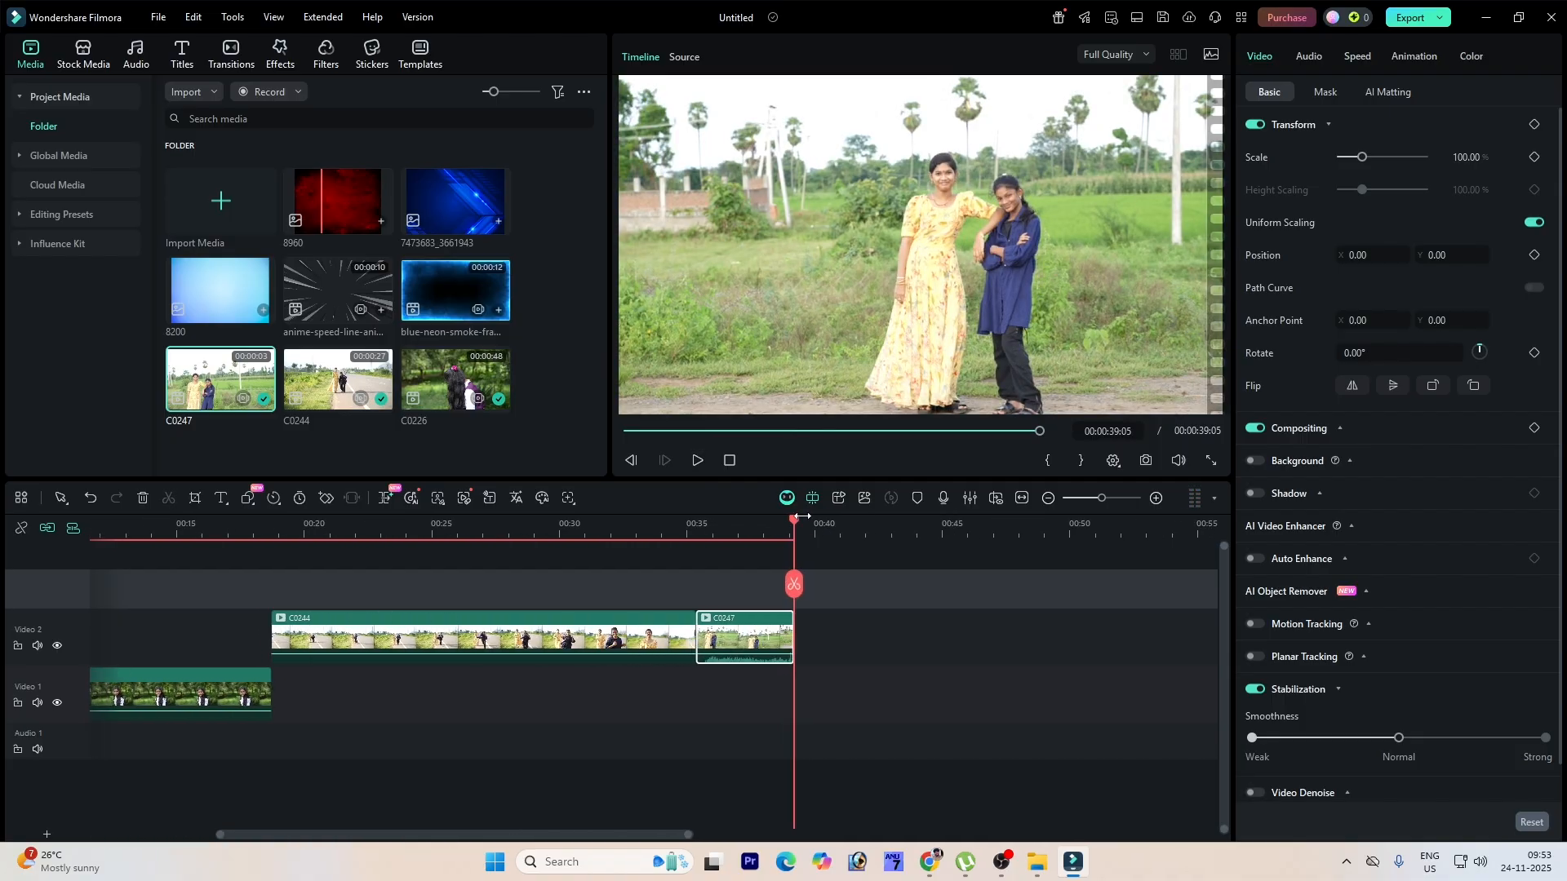
{"action": "left_click", "coordinate": [705, 527]}
{"action": "key", "text": "space"}
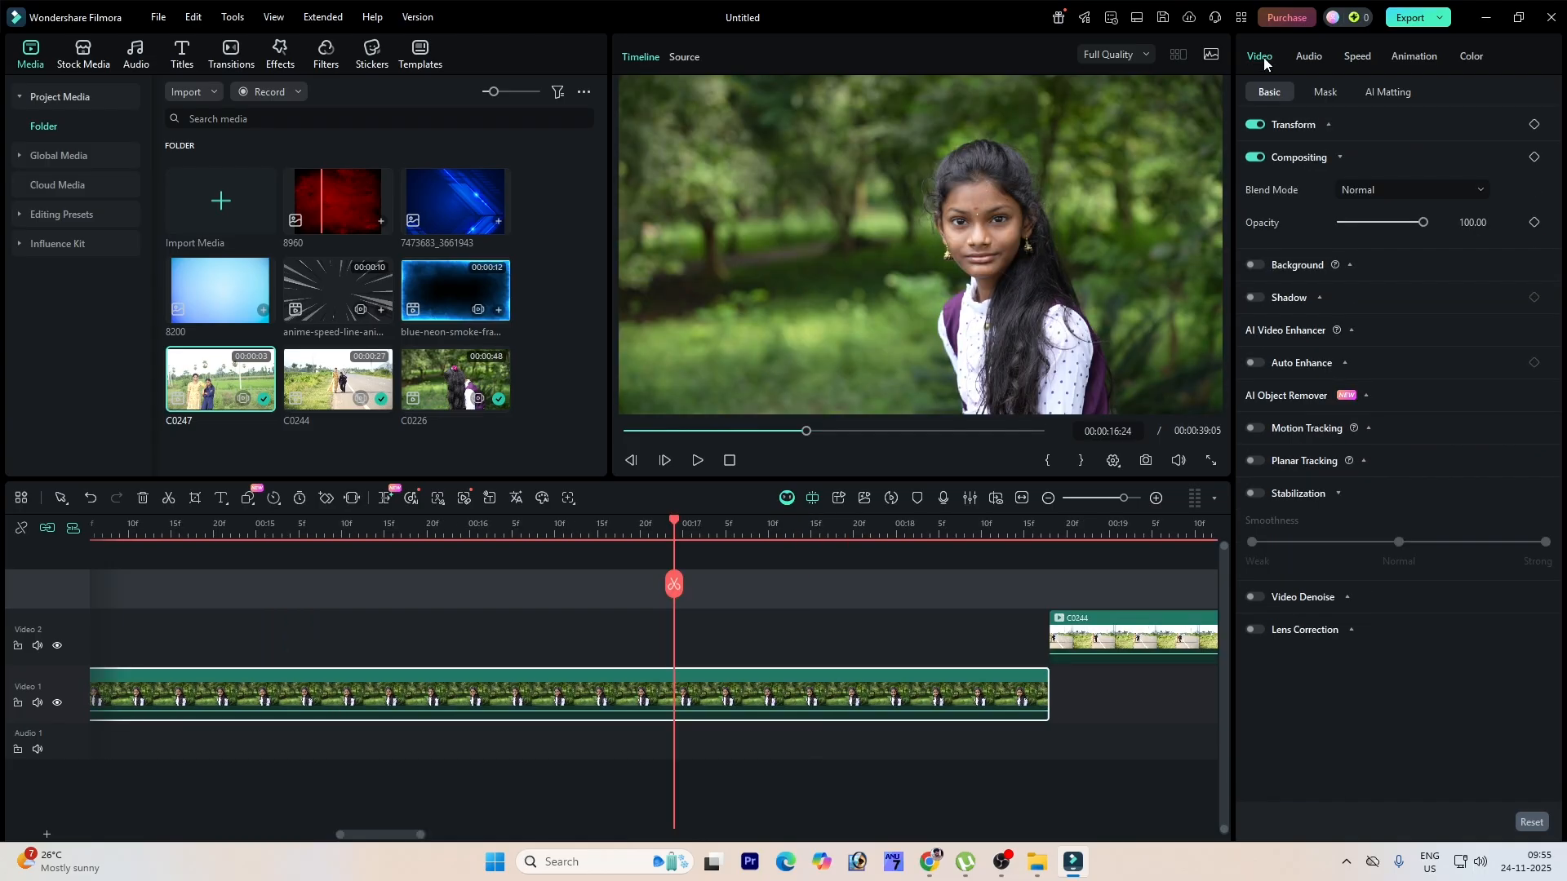
{"action": "left_click", "coordinate": [1332, 92]}
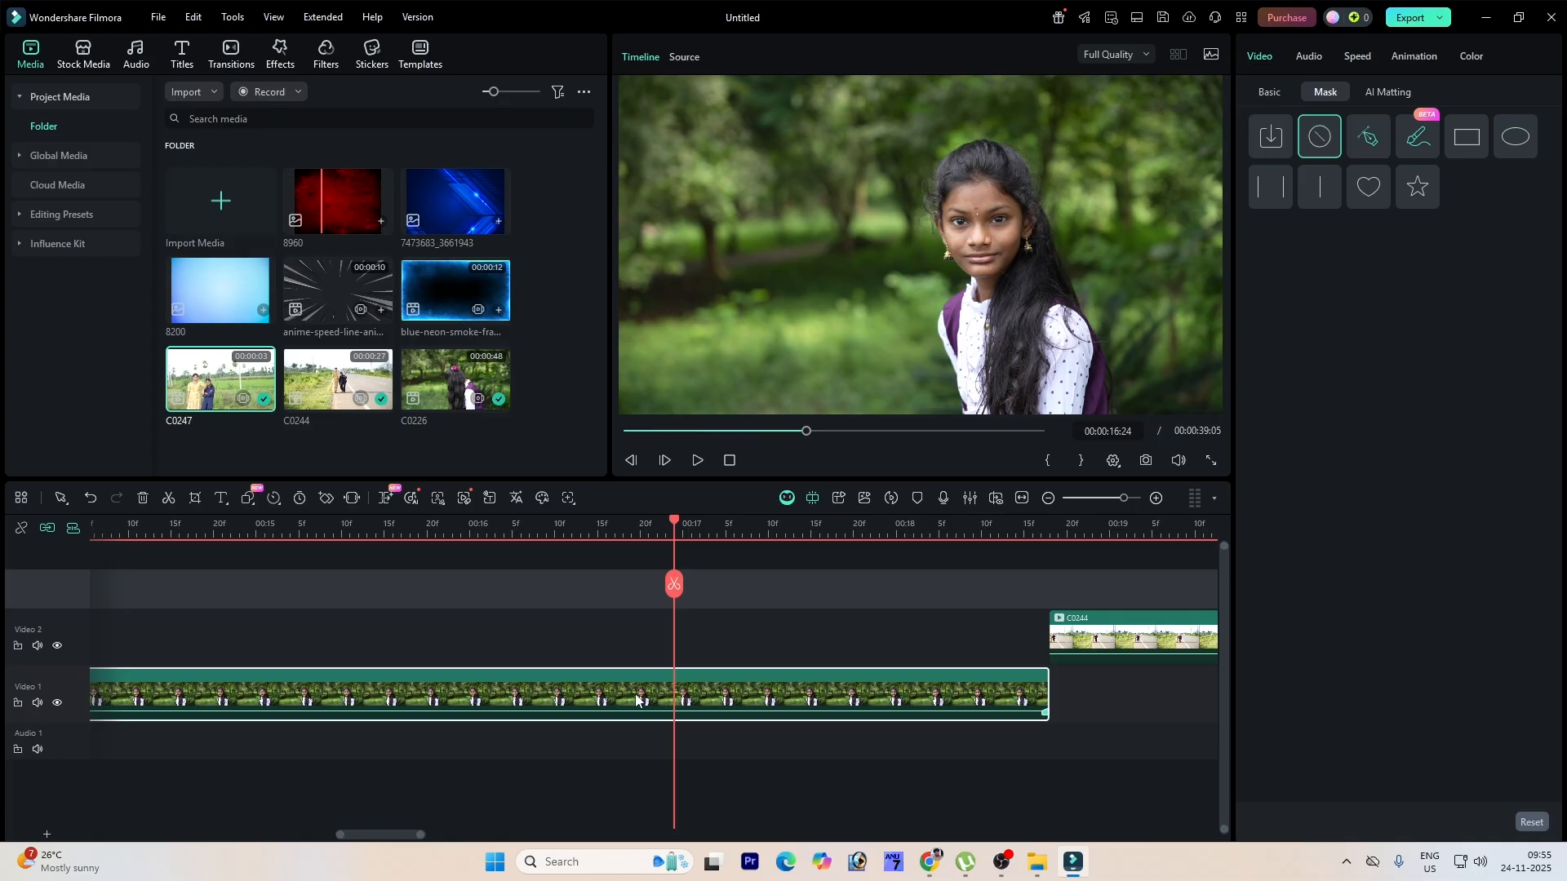
{"action": "left_click_drag", "start_coordinate": [343, 214], "coordinate": [495, 645]}
{"action": "left_click_drag", "start_coordinate": [669, 676], "coordinate": [278, 671]}
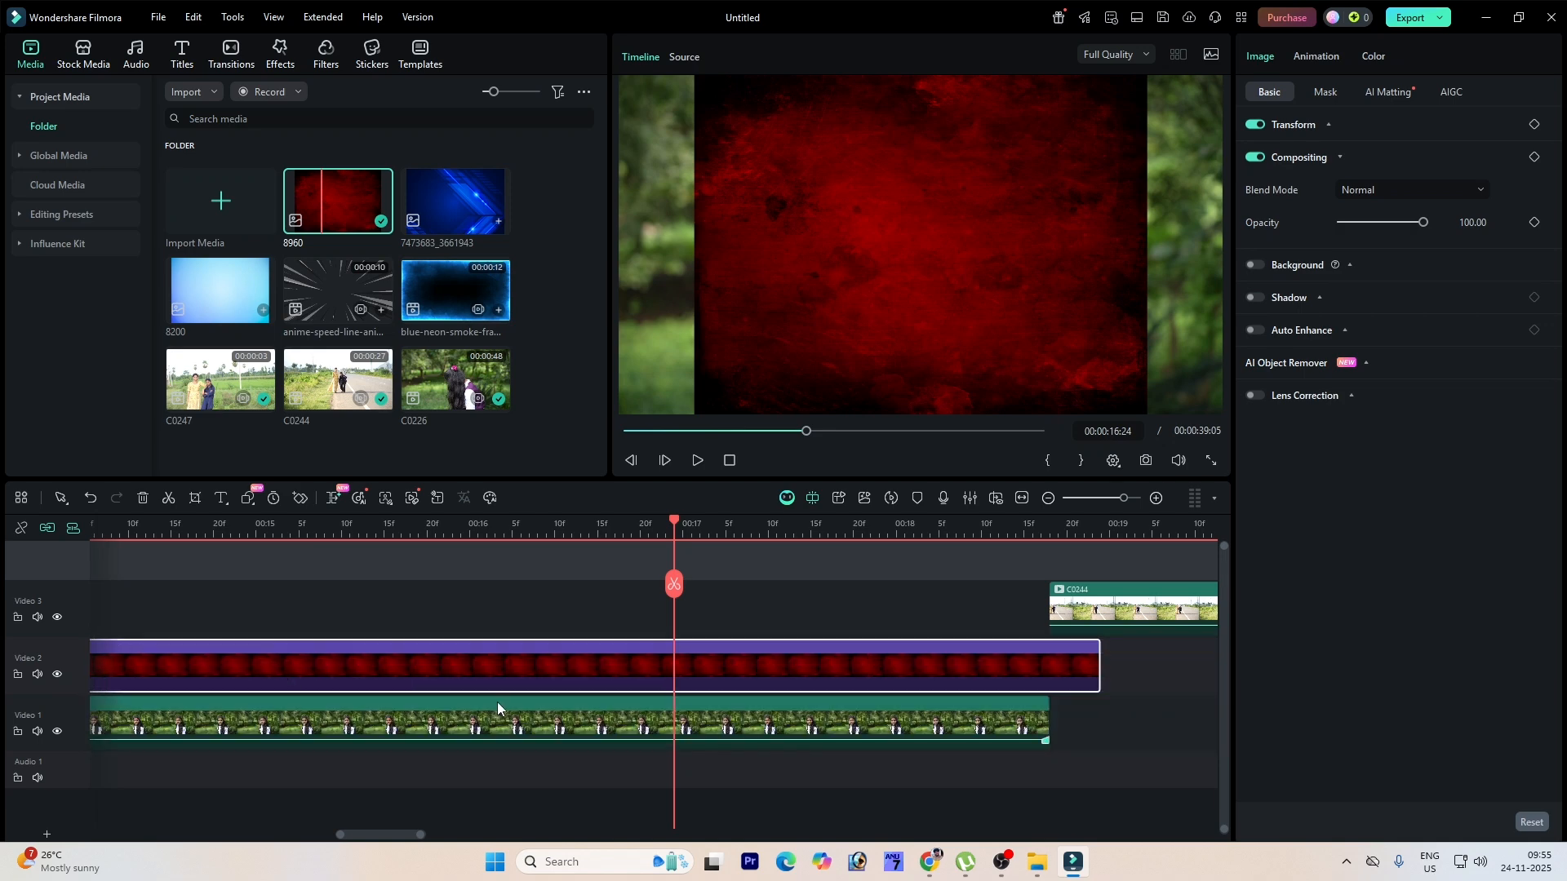
Step: Move the C0226 clip to the track above the 8960 image
{"action": "left_click_drag", "start_coordinate": [584, 731], "coordinate": [605, 648]}
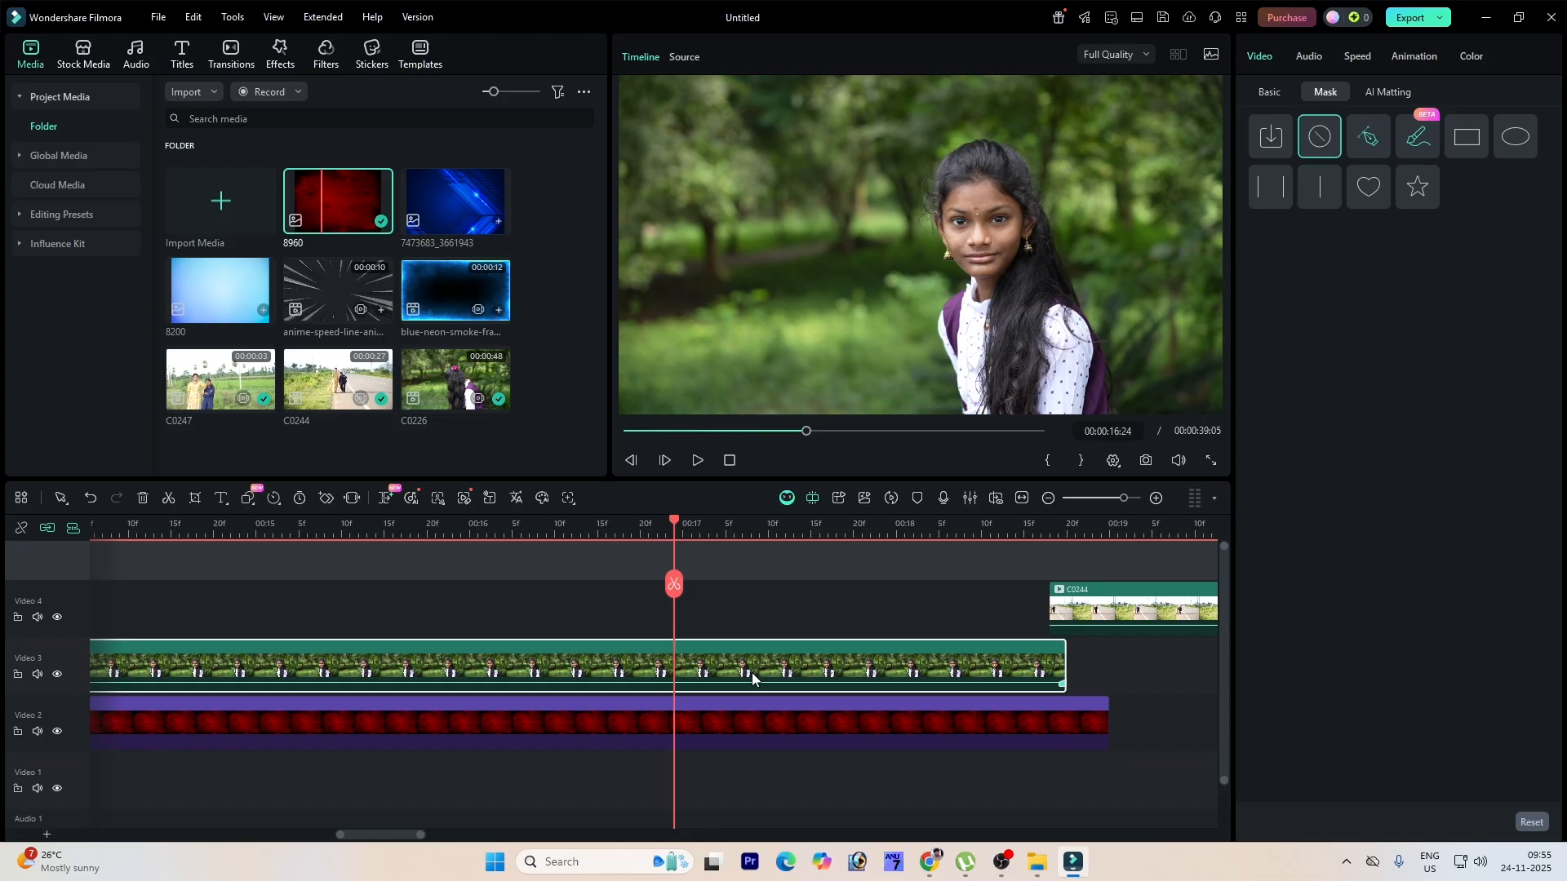
{"action": "left_click", "coordinate": [772, 722]}
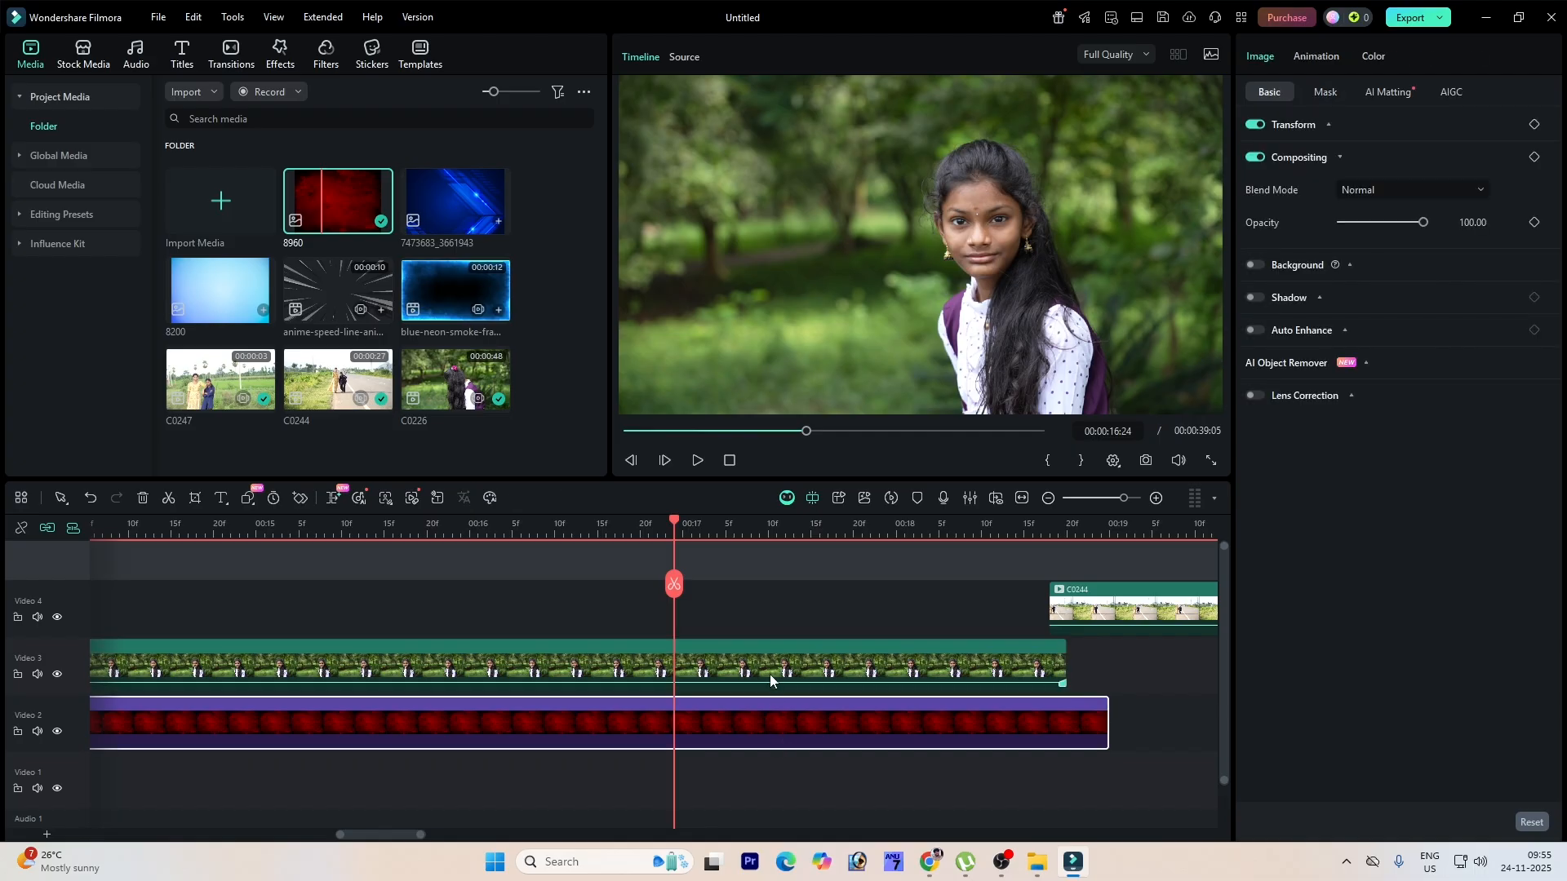
{"action": "left_click", "coordinate": [785, 684]}
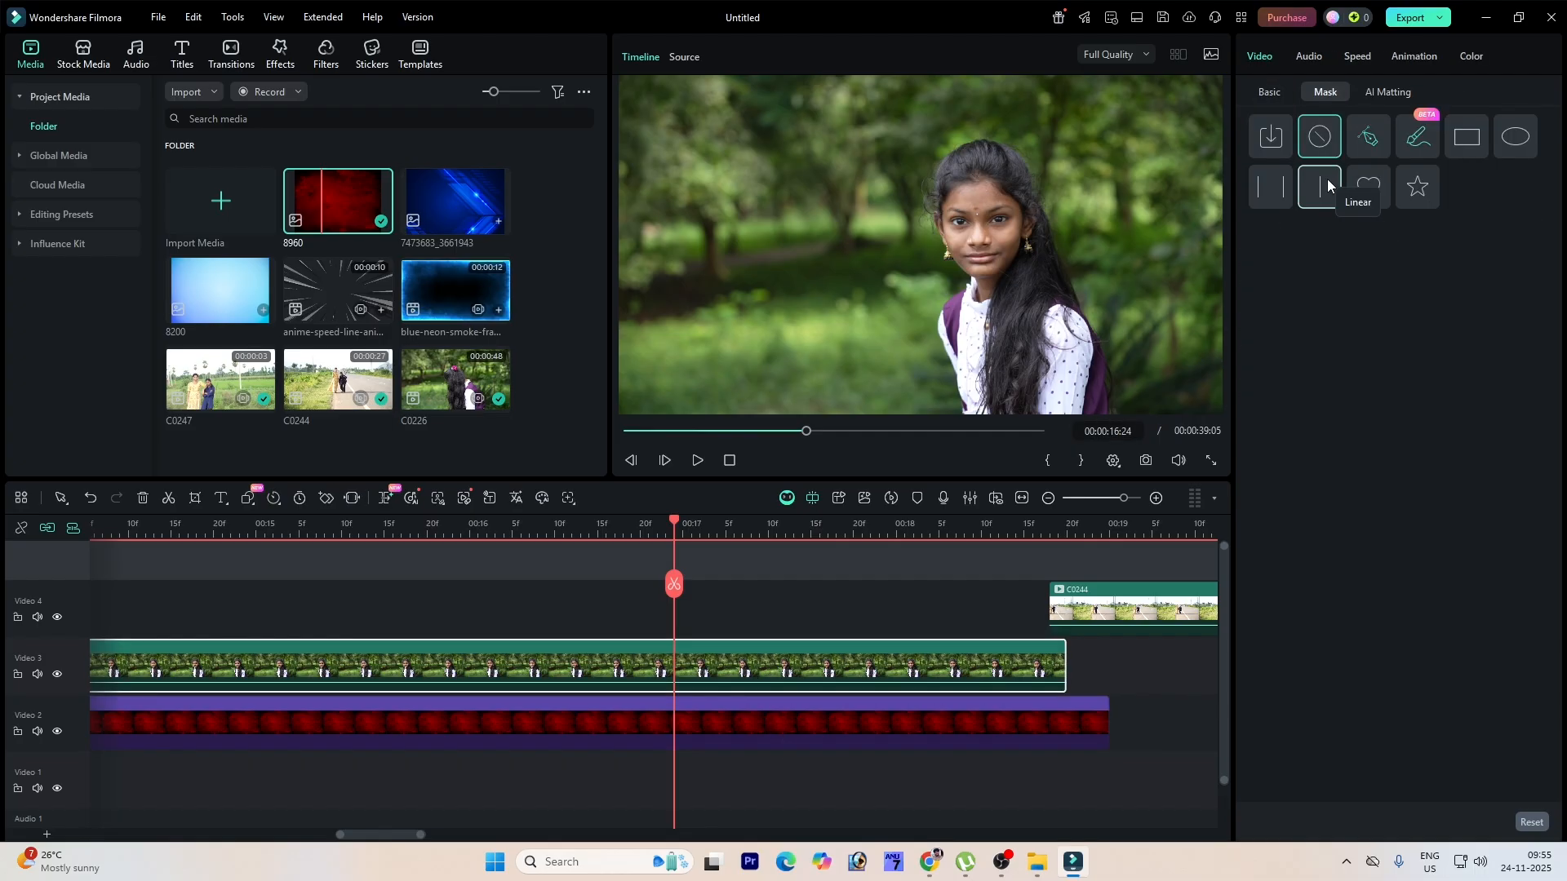
Step: Apply a heart-shaped mask to C0226, repositioning it and scaling it to about 82%
{"action": "left_click", "coordinate": [1468, 149]}
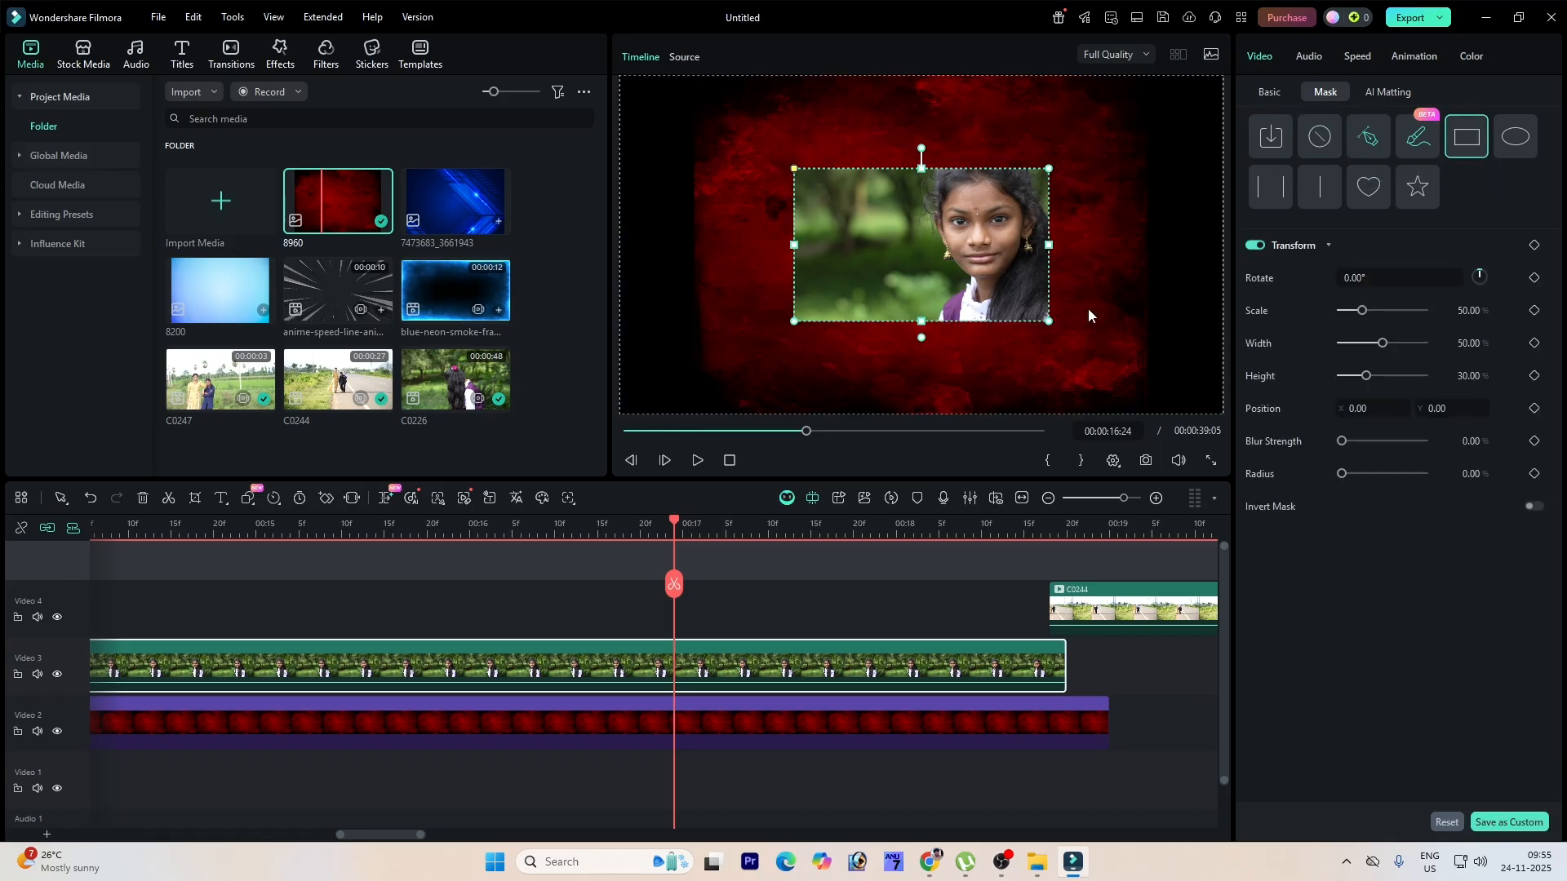
{"action": "left_click", "coordinate": [1510, 144]}
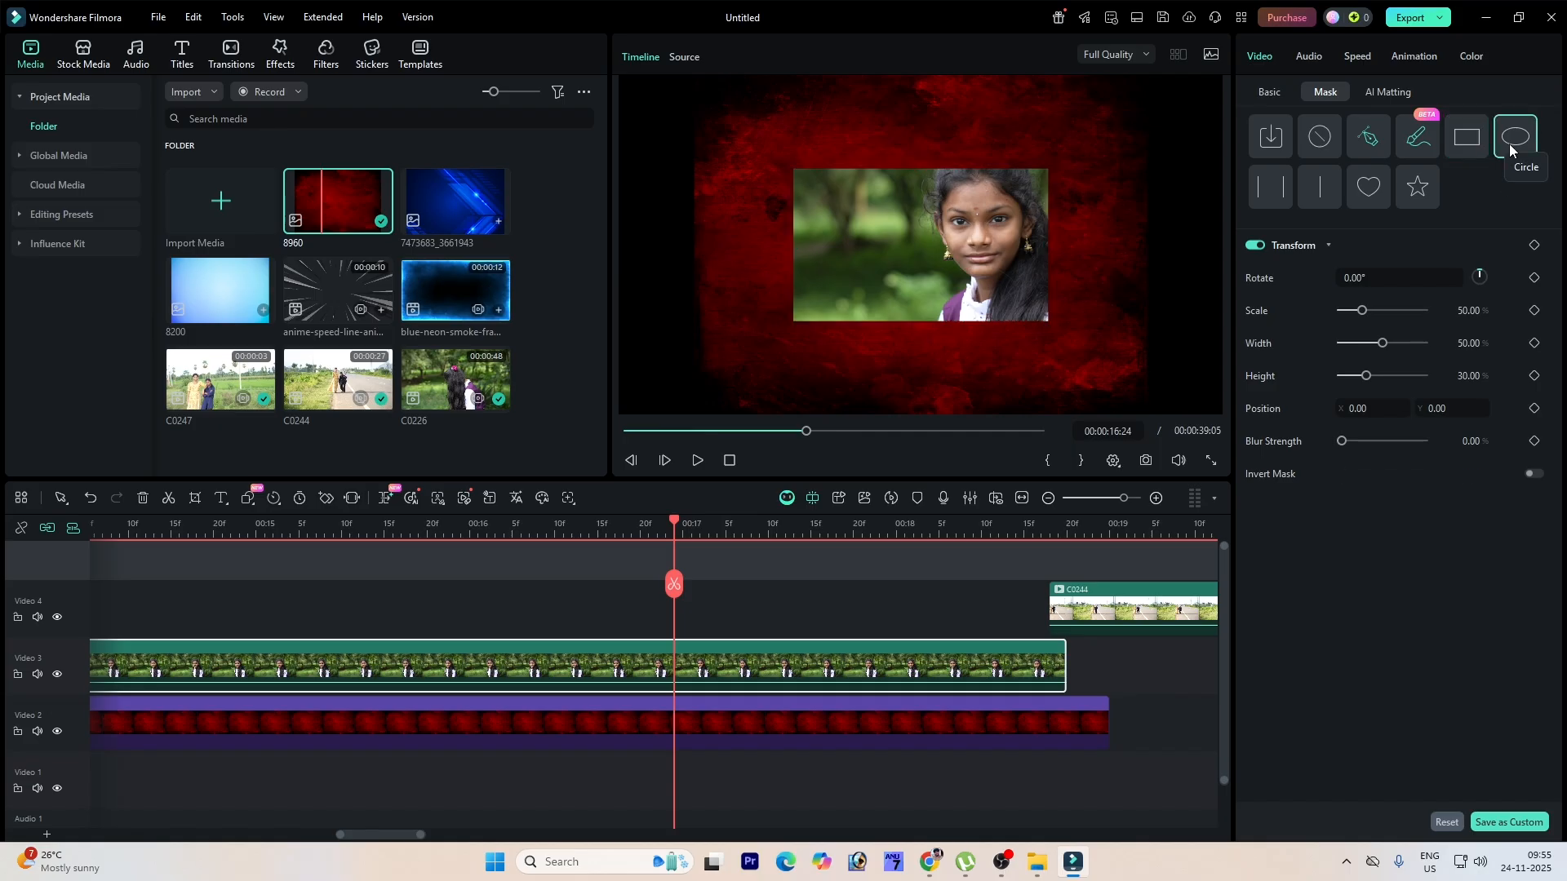
{"action": "left_click", "coordinate": [1381, 196]}
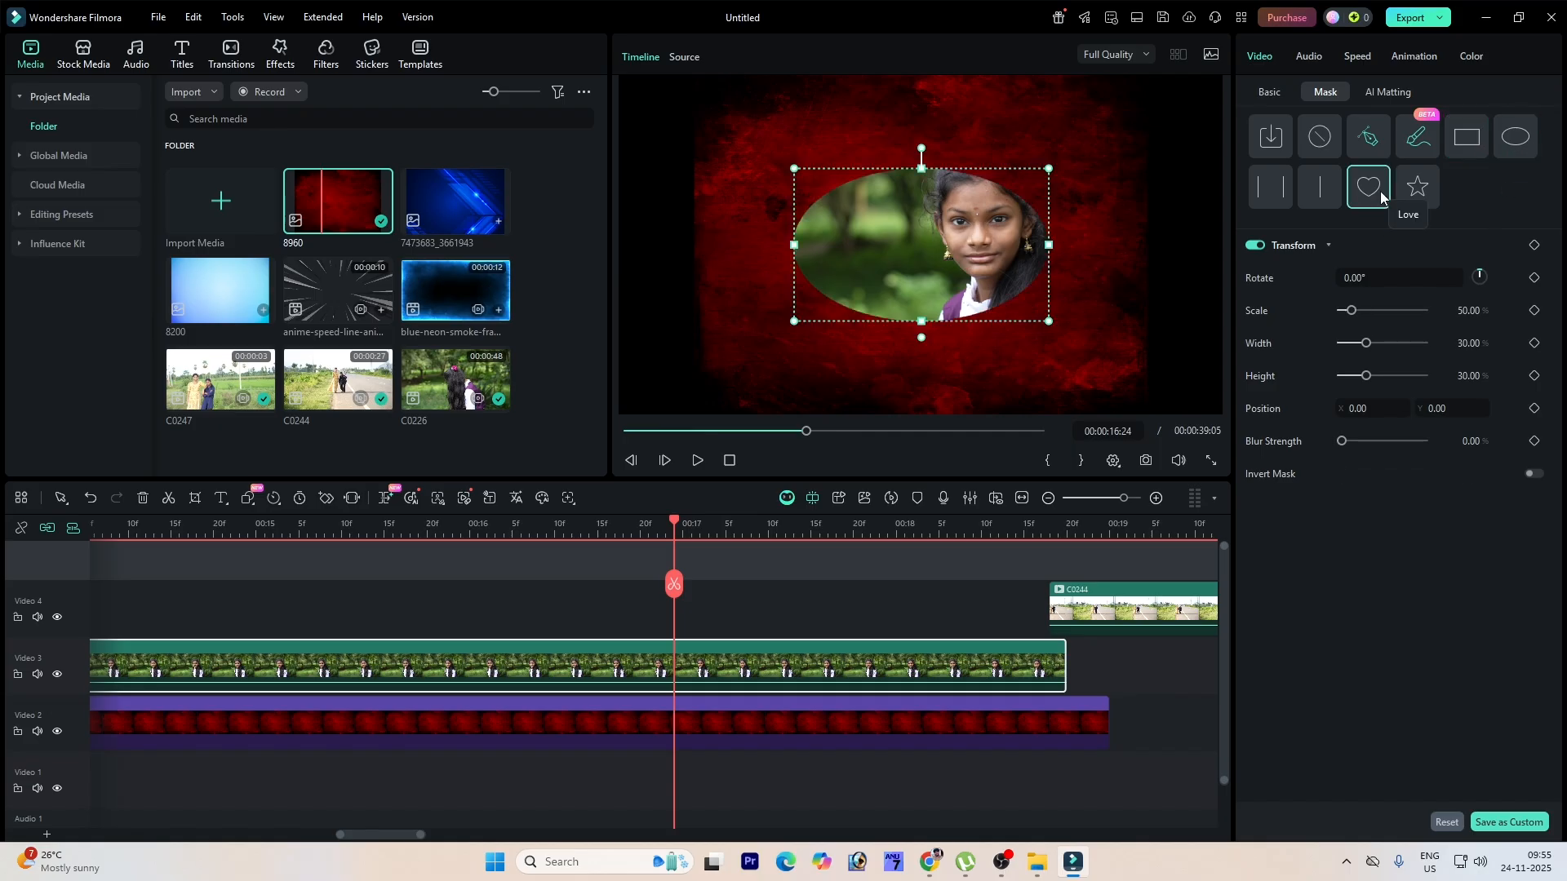
{"action": "left_click_drag", "start_coordinate": [939, 234], "coordinate": [993, 234]}
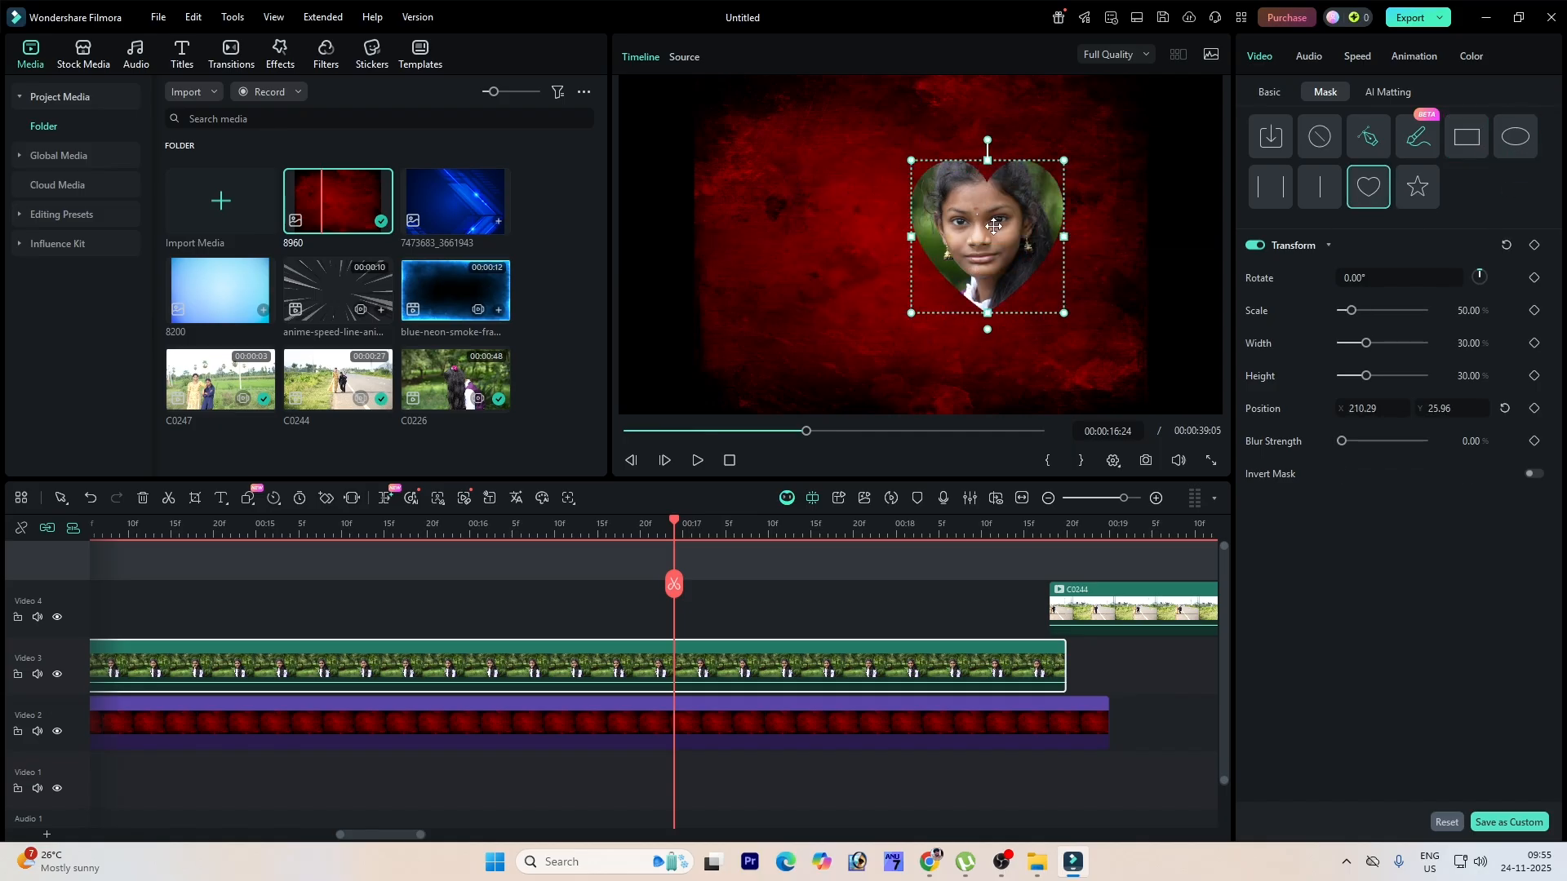
{"action": "left_click_drag", "start_coordinate": [1052, 320], "coordinate": [1112, 361]}
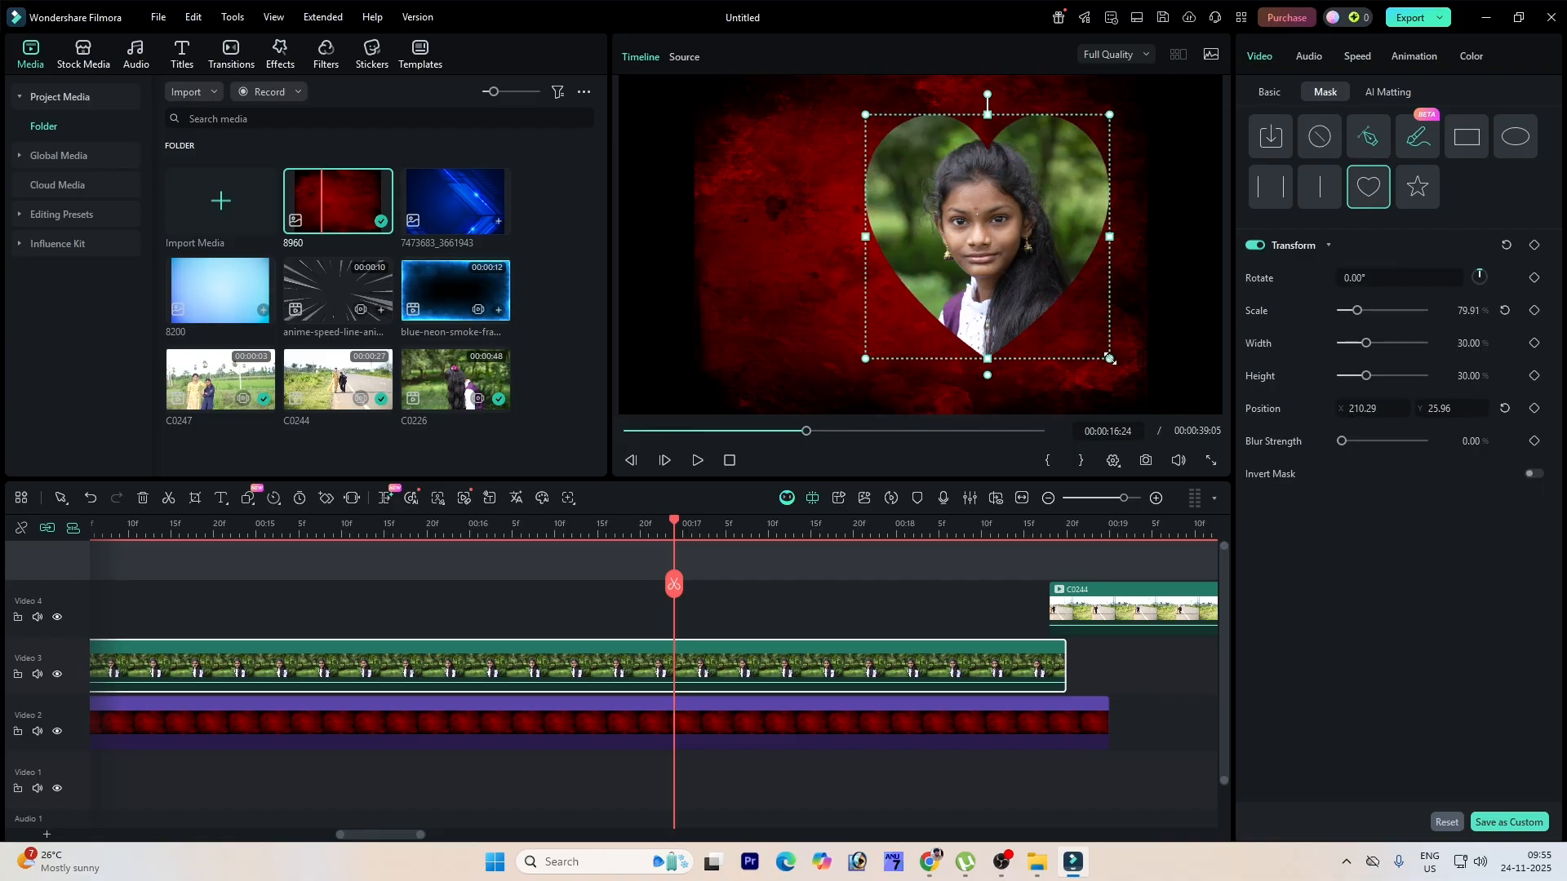
Step: Move the 8960 image to the start of the timeline beneath the C0226 clip
{"action": "left_click_drag", "start_coordinate": [674, 541], "coordinate": [315, 539]}
{"action": "key", "text": "space"}
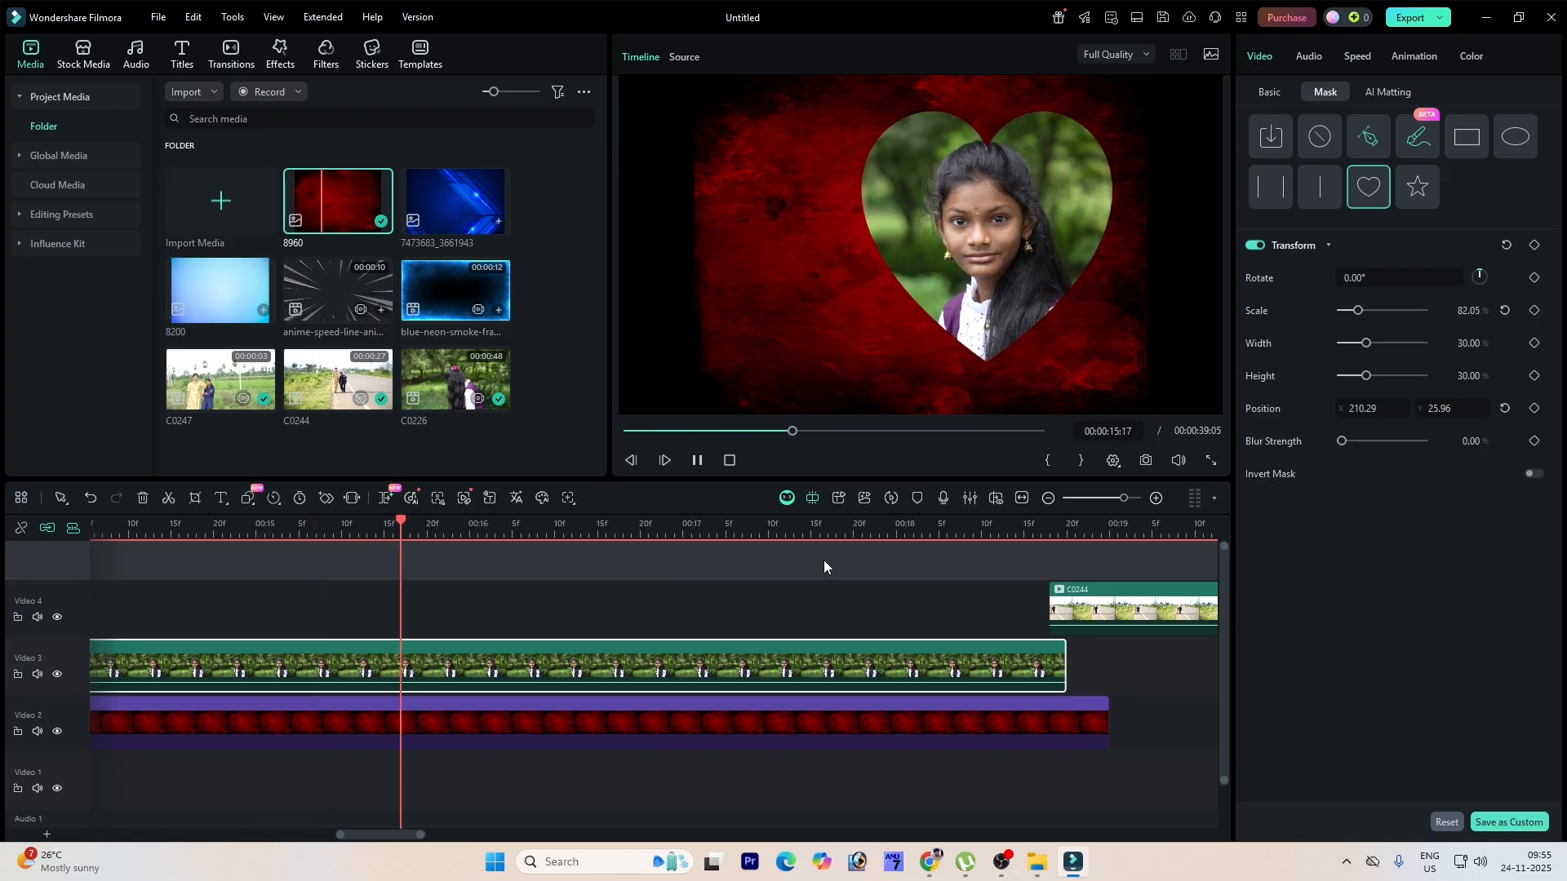
{"action": "key", "text": "space"}
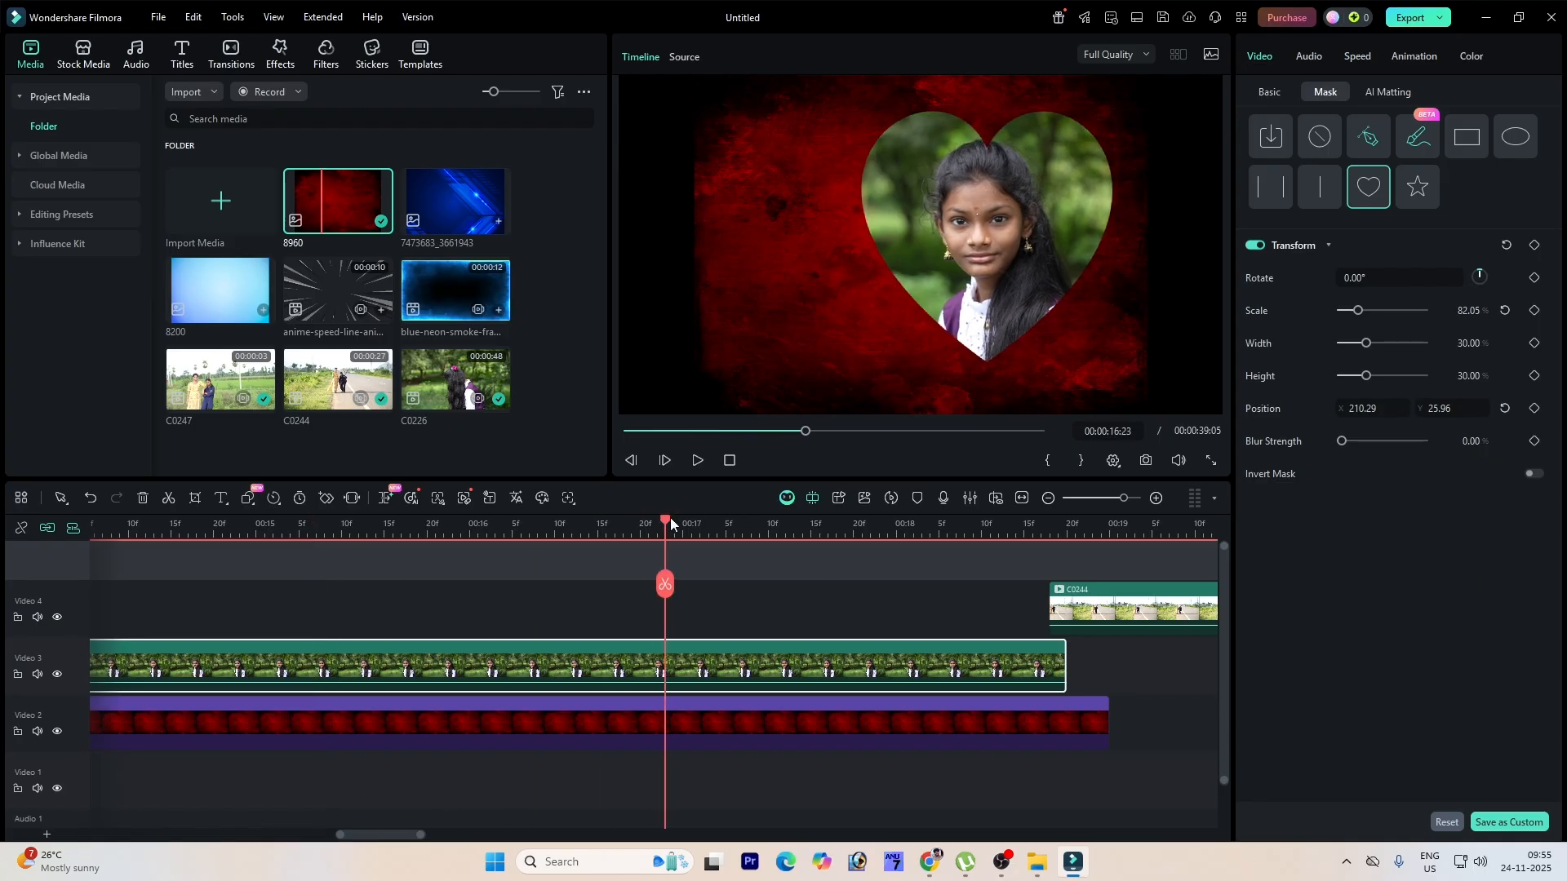
{"action": "key", "text": "Home"}
{"action": "key", "text": "space"}
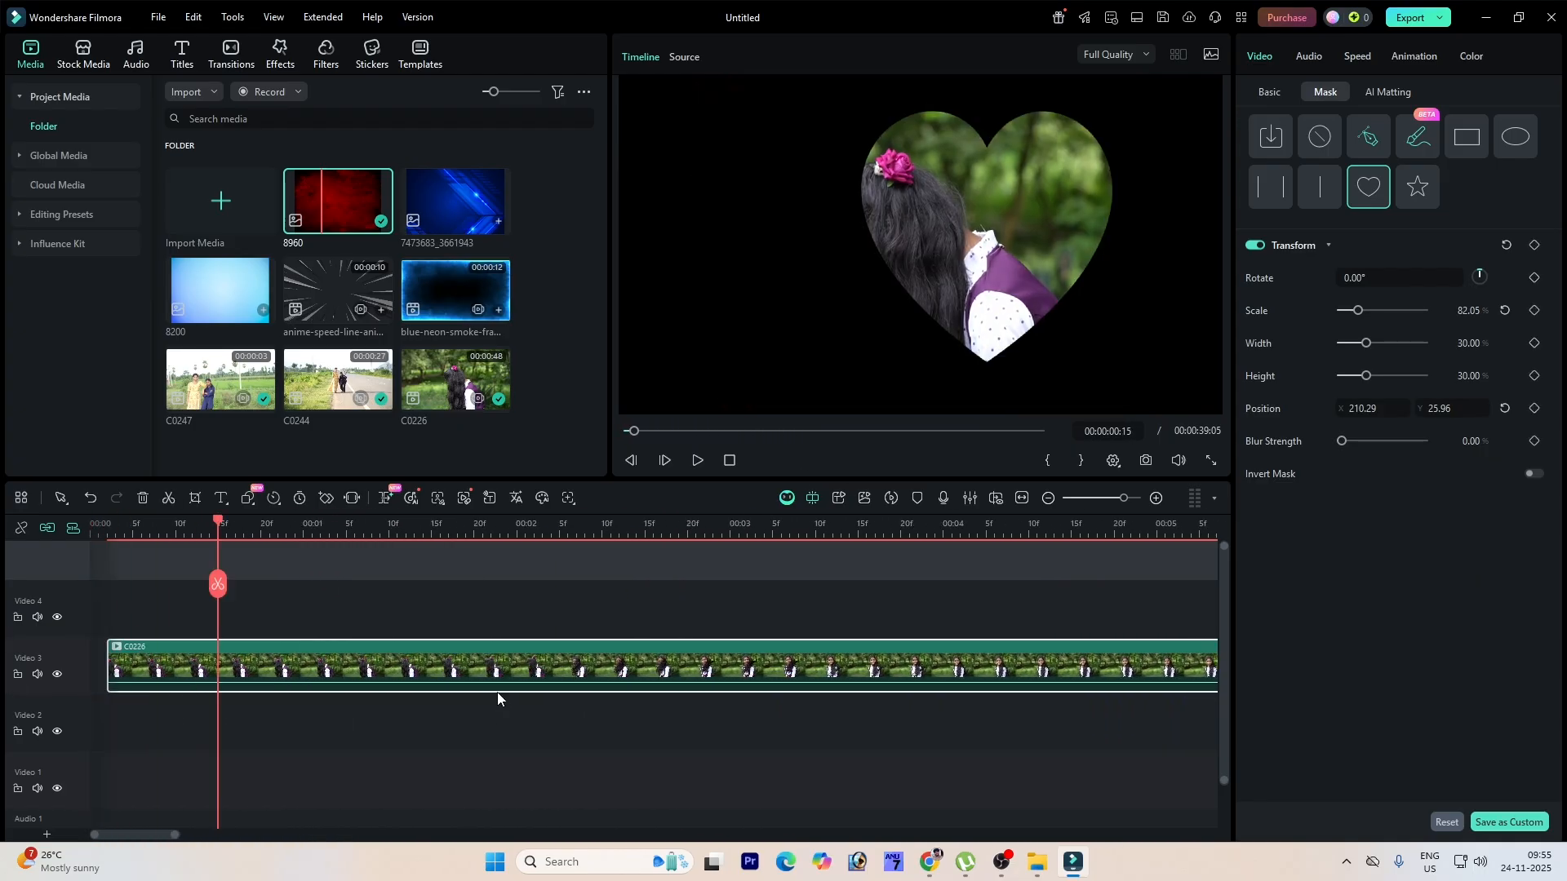
{"action": "left_click_drag", "start_coordinate": [352, 525], "coordinate": [126, 647]}
{"action": "left_click_drag", "start_coordinate": [802, 716], "coordinate": [94, 722]}
{"action": "left_click", "coordinate": [364, 826]}
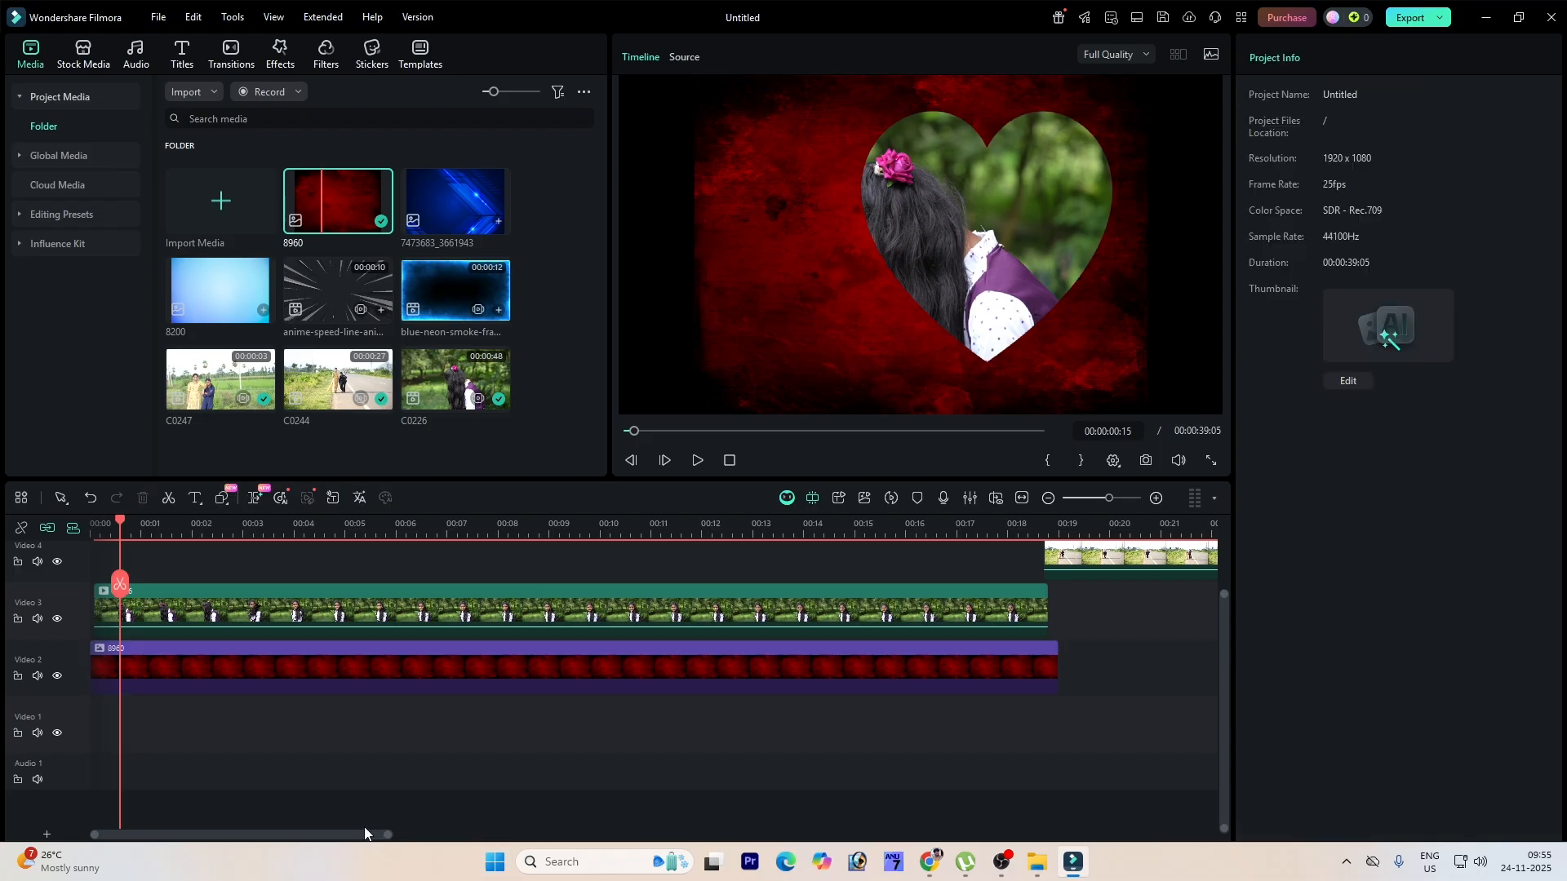
Step: Scale the 8960 background image to 144%
{"action": "key", "text": "space"}
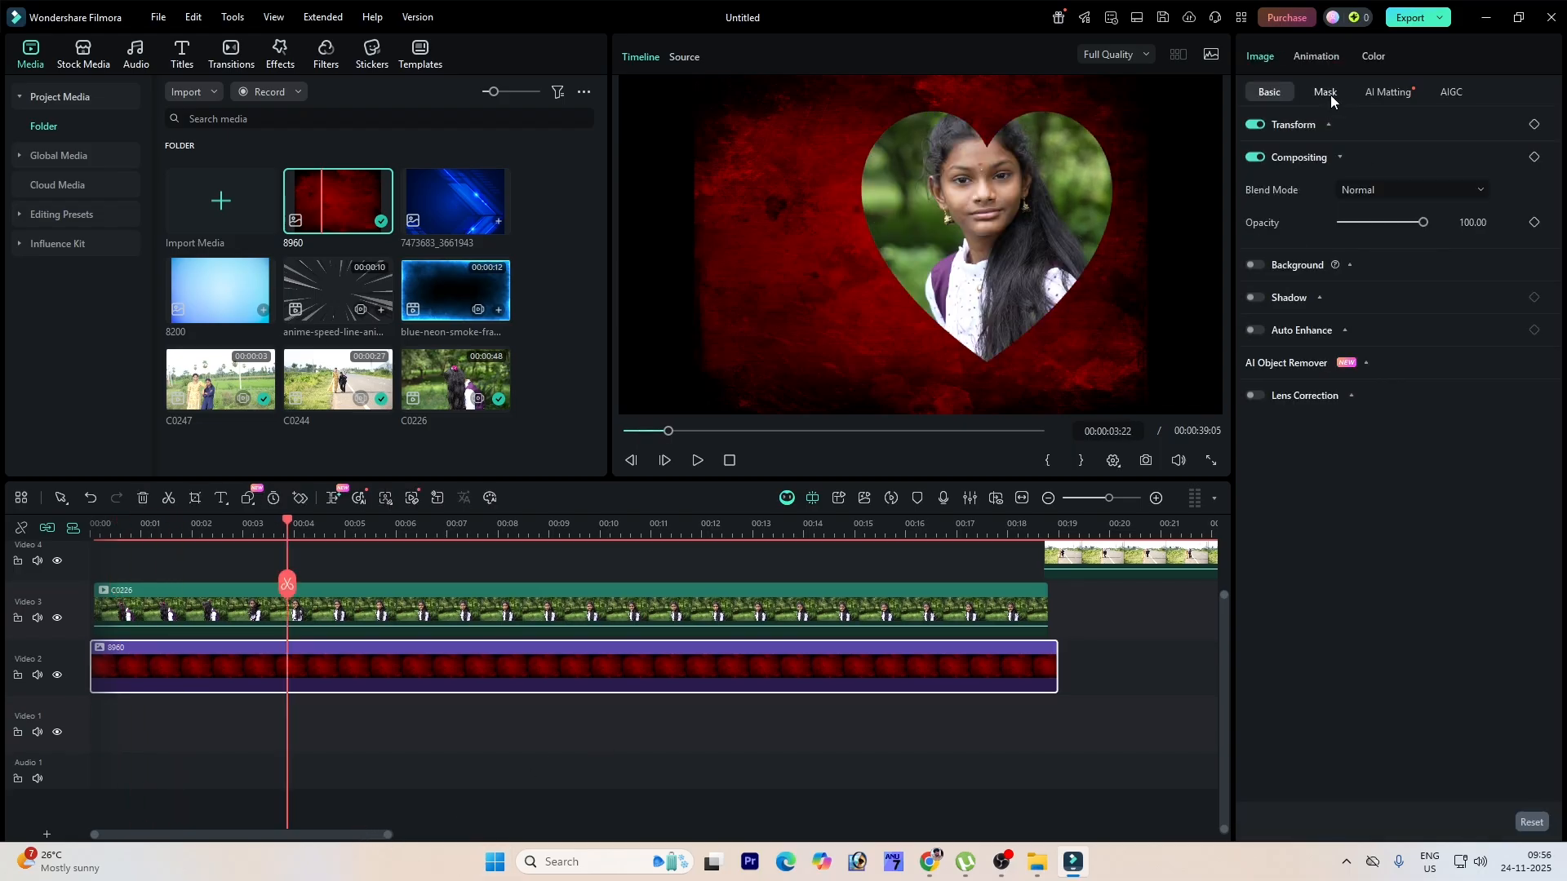
{"action": "left_click", "coordinate": [1328, 124]}
{"action": "left_click_drag", "start_coordinate": [1359, 158], "coordinate": [1372, 162]}
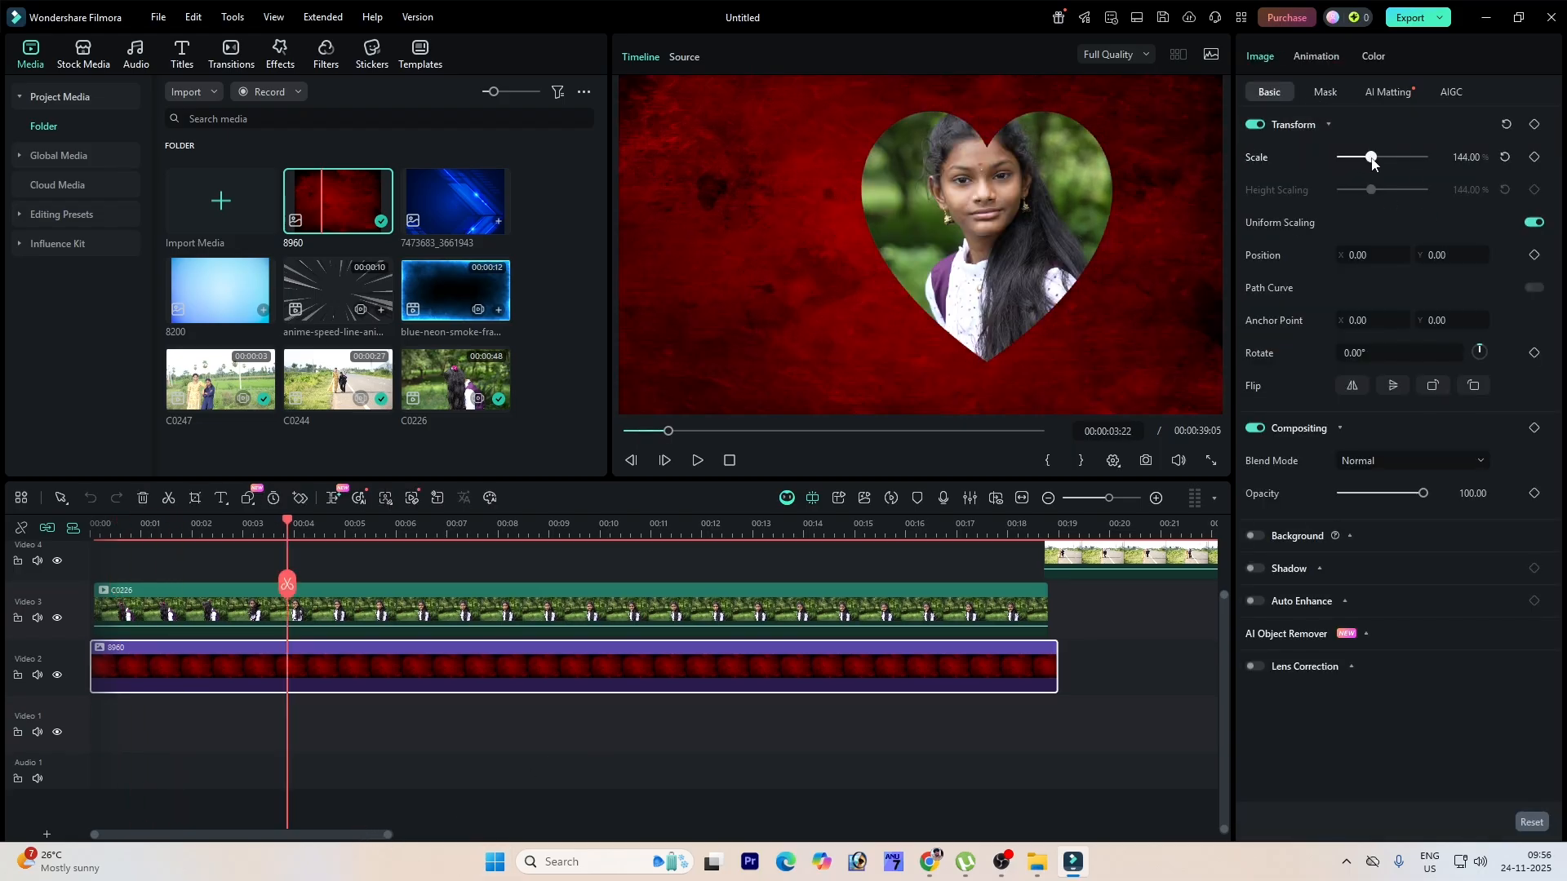
{"action": "left_click", "coordinate": [642, 584]}
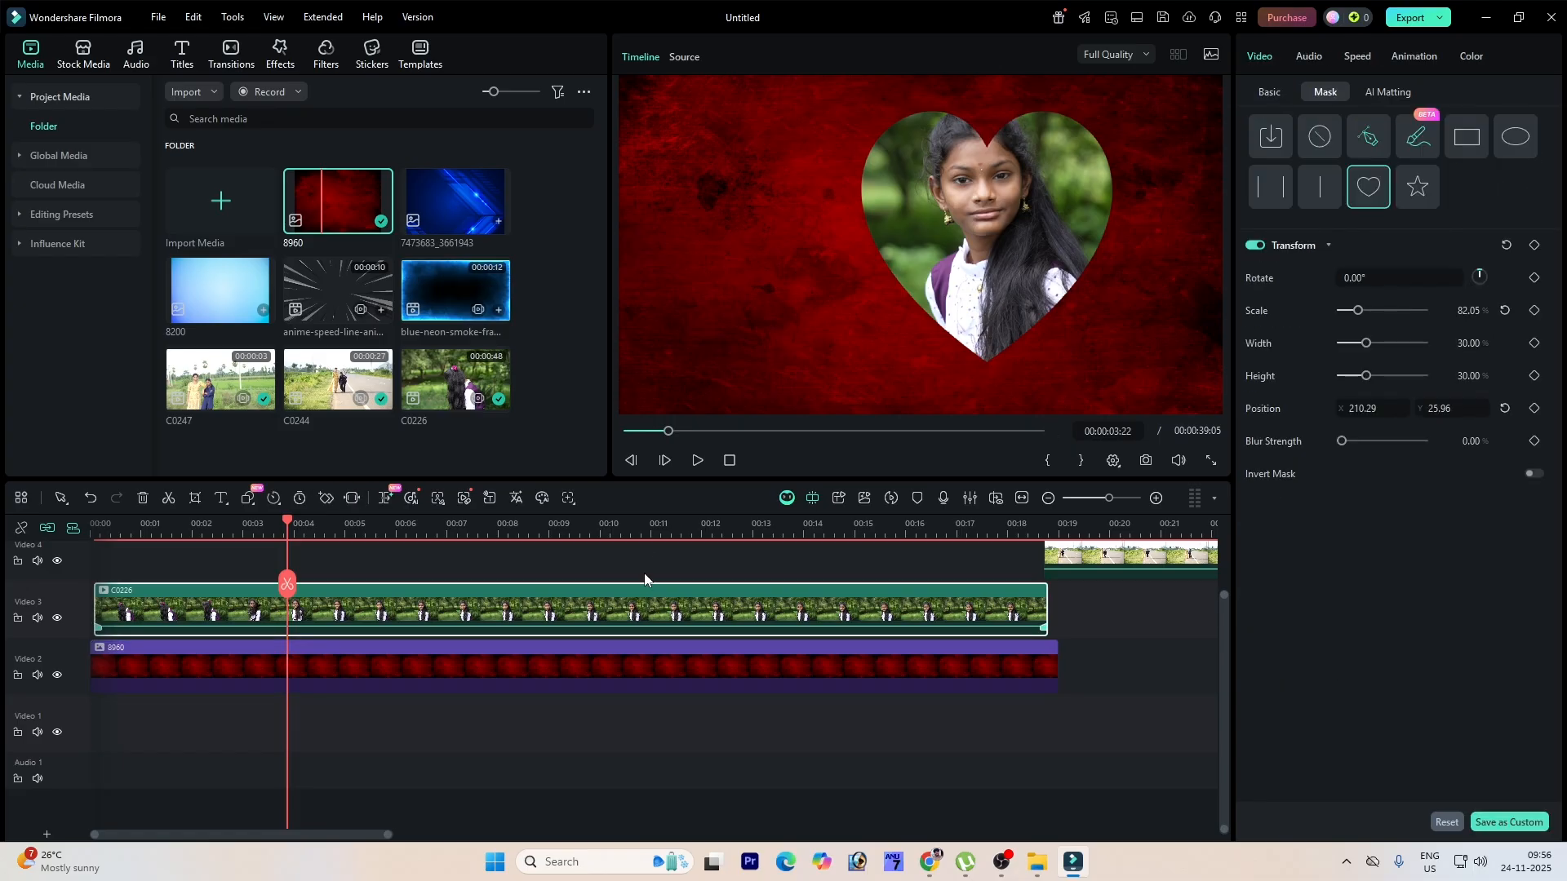
Step: Increase the heart mask's scale to 100% and set its blur strength to 42 on C0226
{"action": "left_click", "coordinate": [643, 523]}
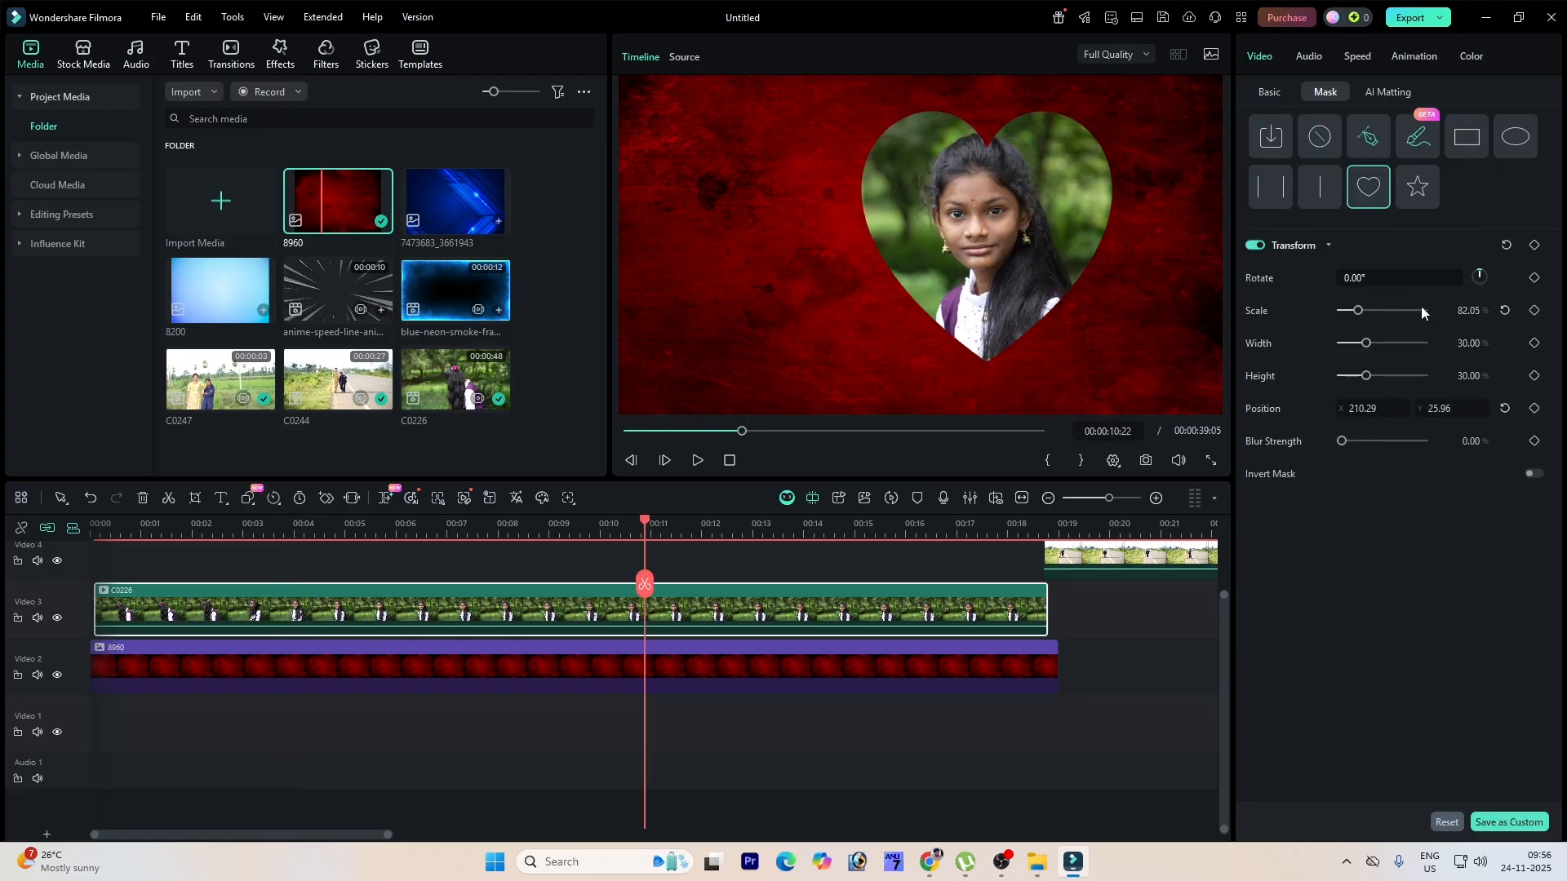
{"action": "left_click_drag", "start_coordinate": [1355, 315], "coordinate": [1366, 363]}
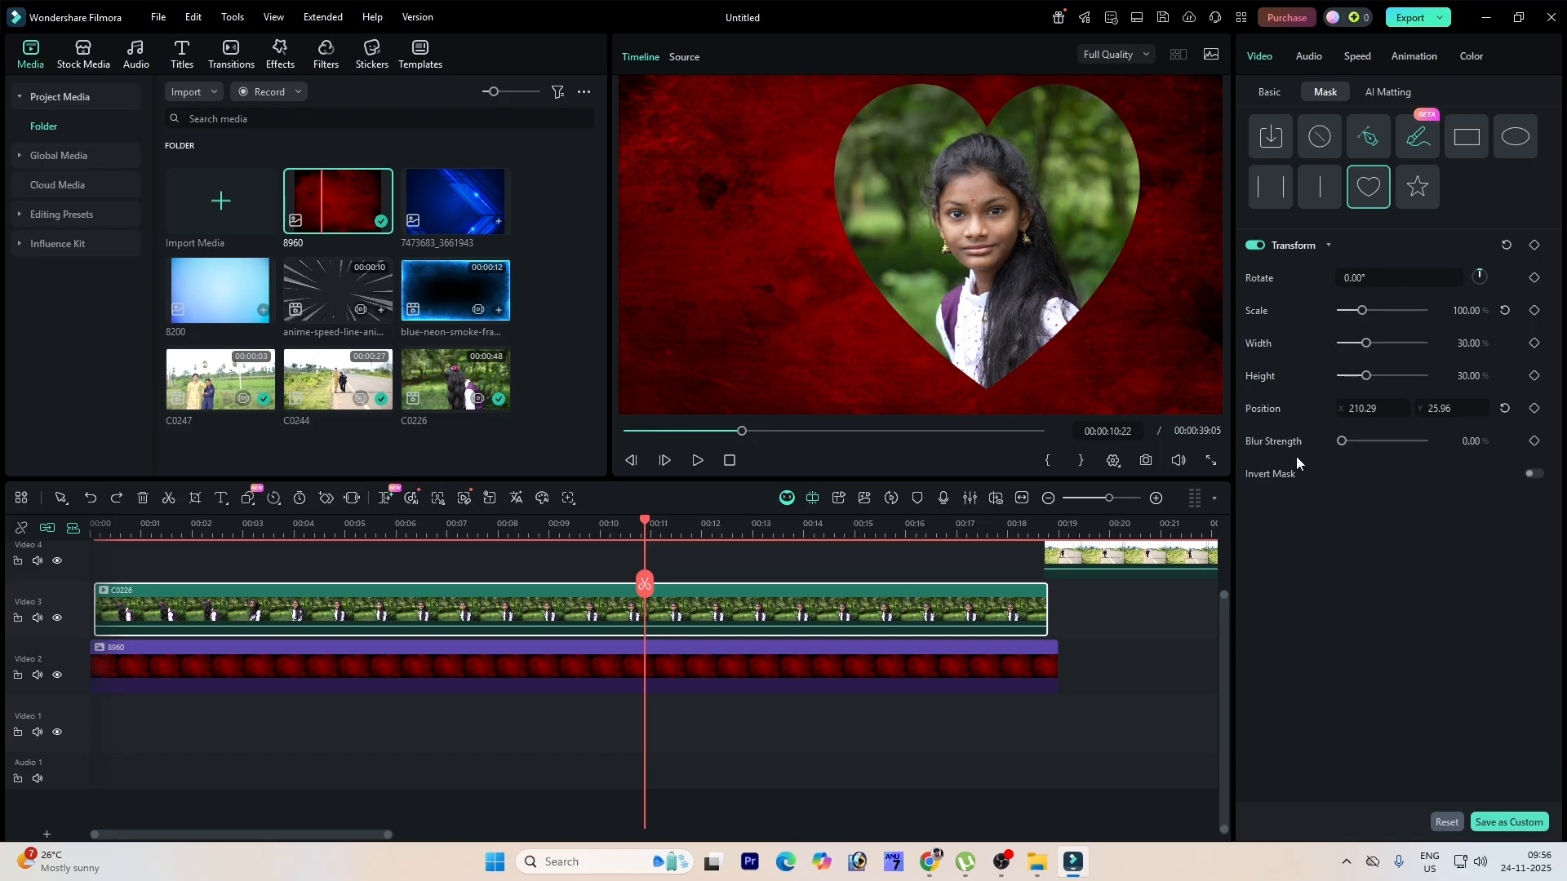
{"action": "left_click_drag", "start_coordinate": [1341, 444], "coordinate": [1374, 445]}
{"action": "key", "text": "space"}
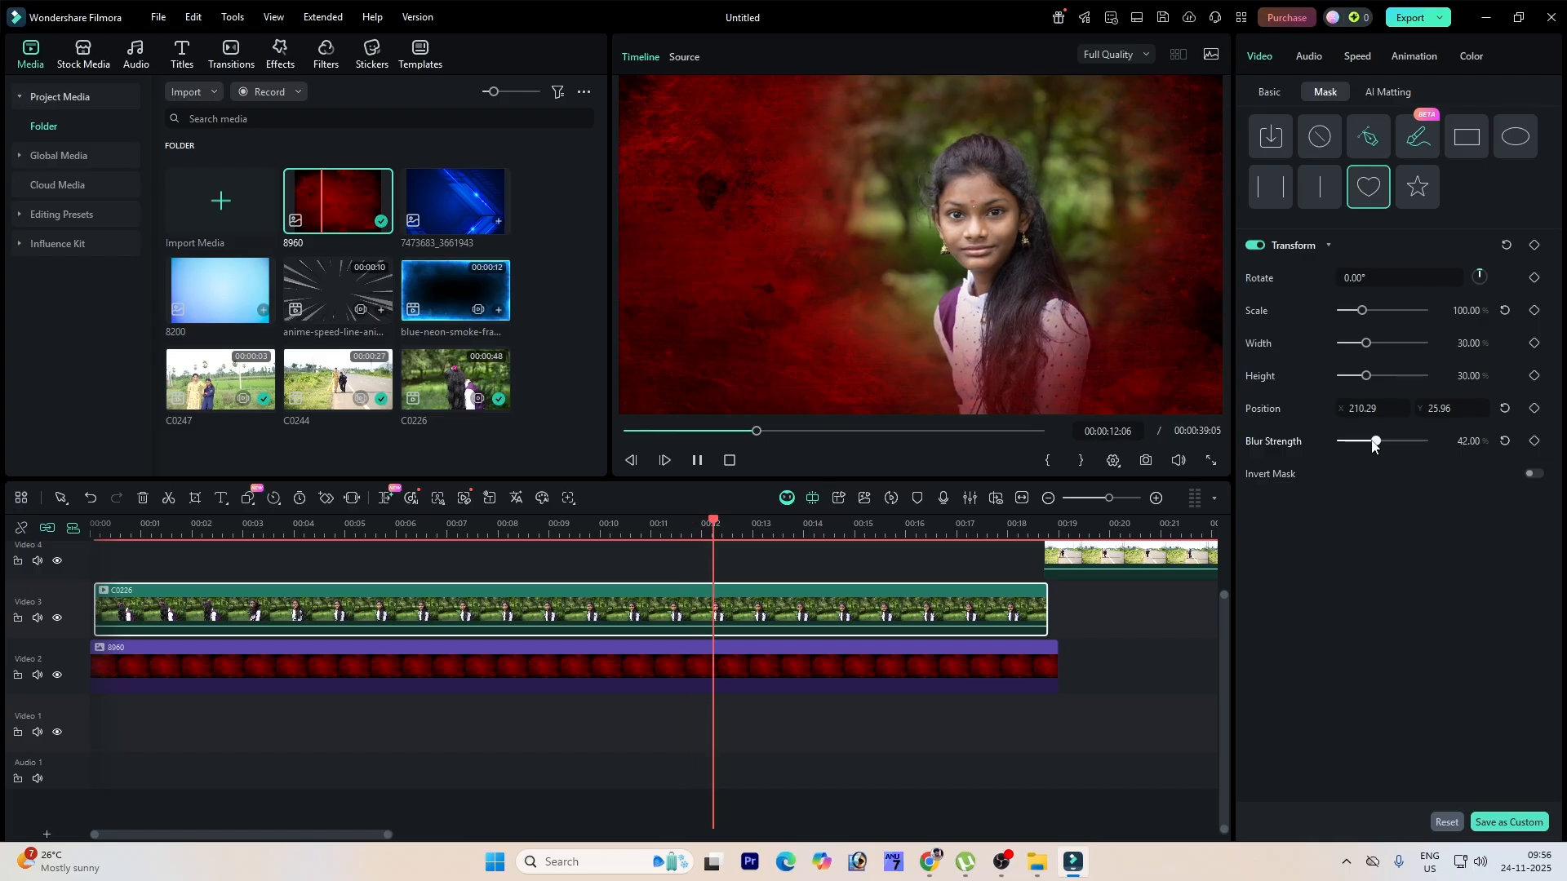
Step: Move the running-couple clip on the top track earlier so it starts around 6 seconds
{"action": "left_click", "coordinate": [1123, 561]}
{"action": "left_click_drag", "start_coordinate": [1122, 561], "coordinate": [563, 581]}
{"action": "left_click", "coordinate": [656, 522]}
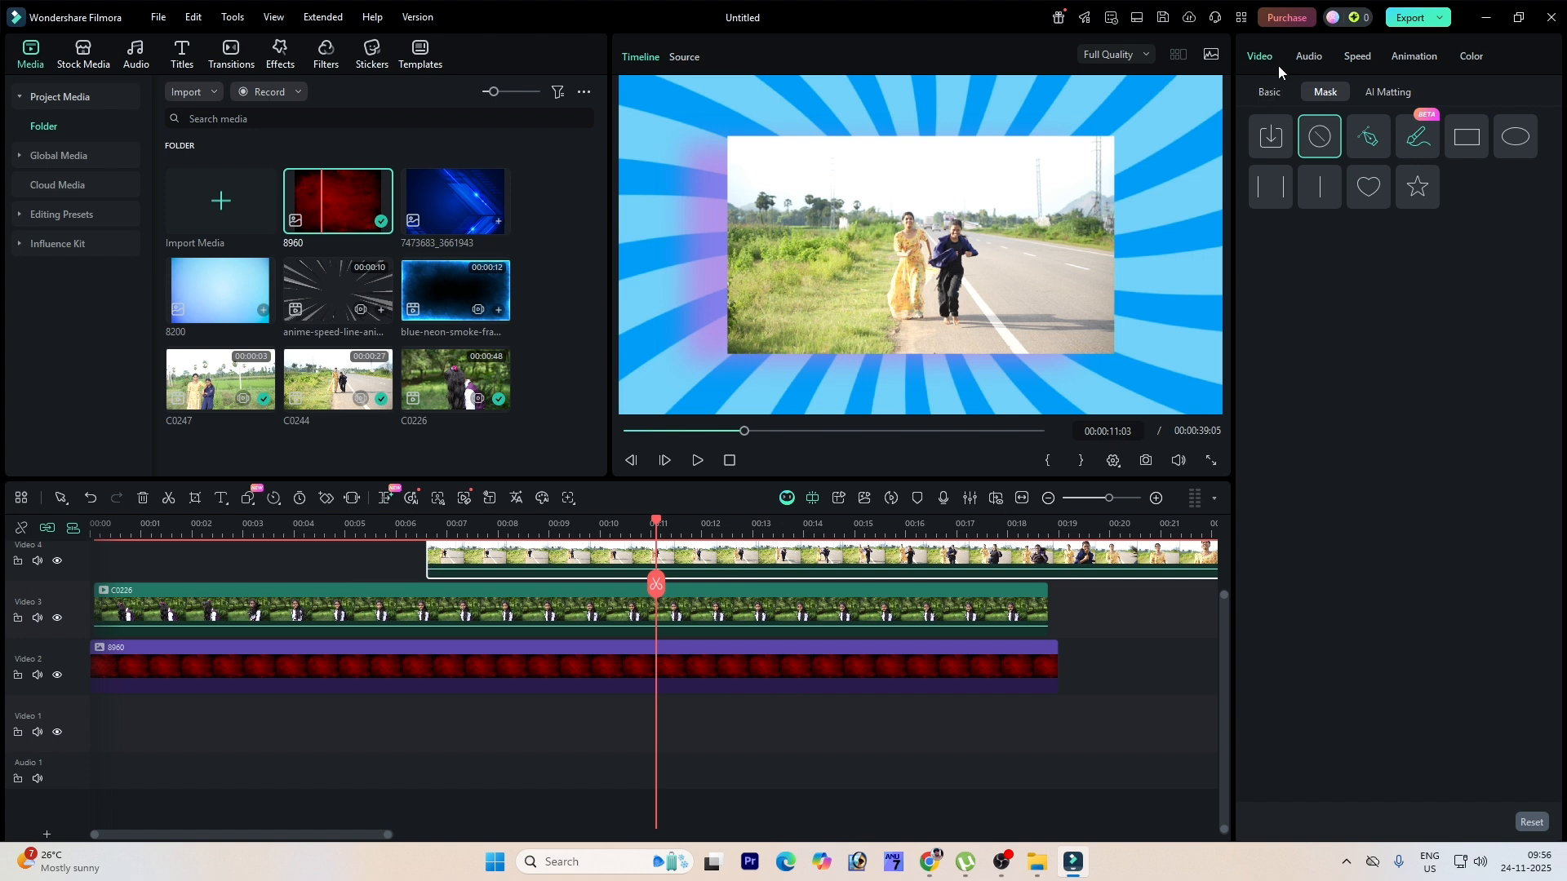
Step: Turn off the running-couple clip's pattern background and reset its scale to 100%
{"action": "left_click", "coordinate": [1269, 91]}
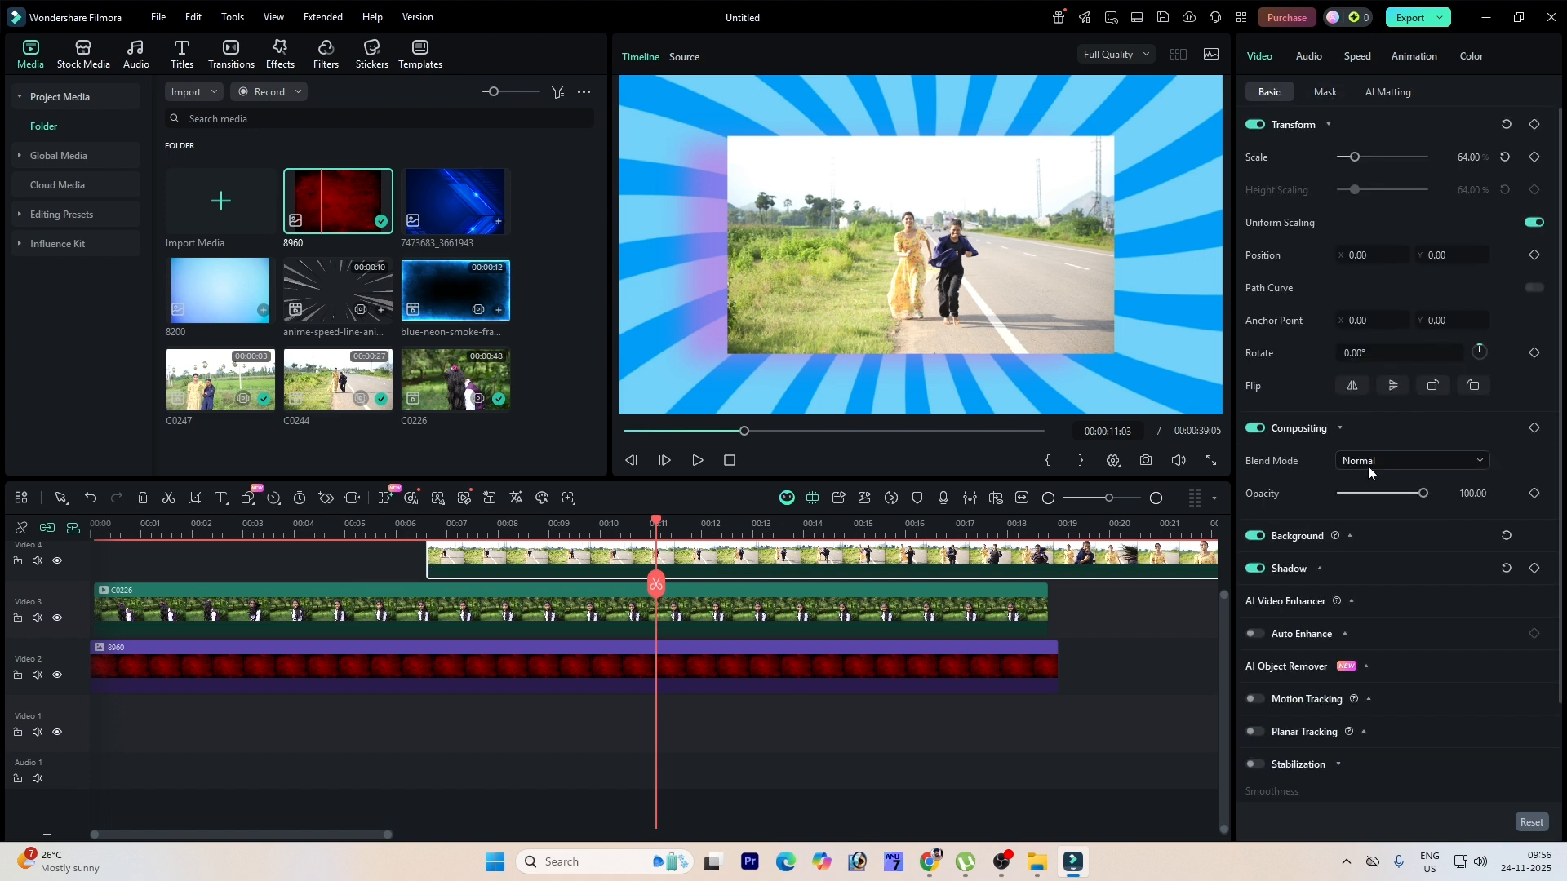
{"action": "left_click", "coordinate": [1307, 545]}
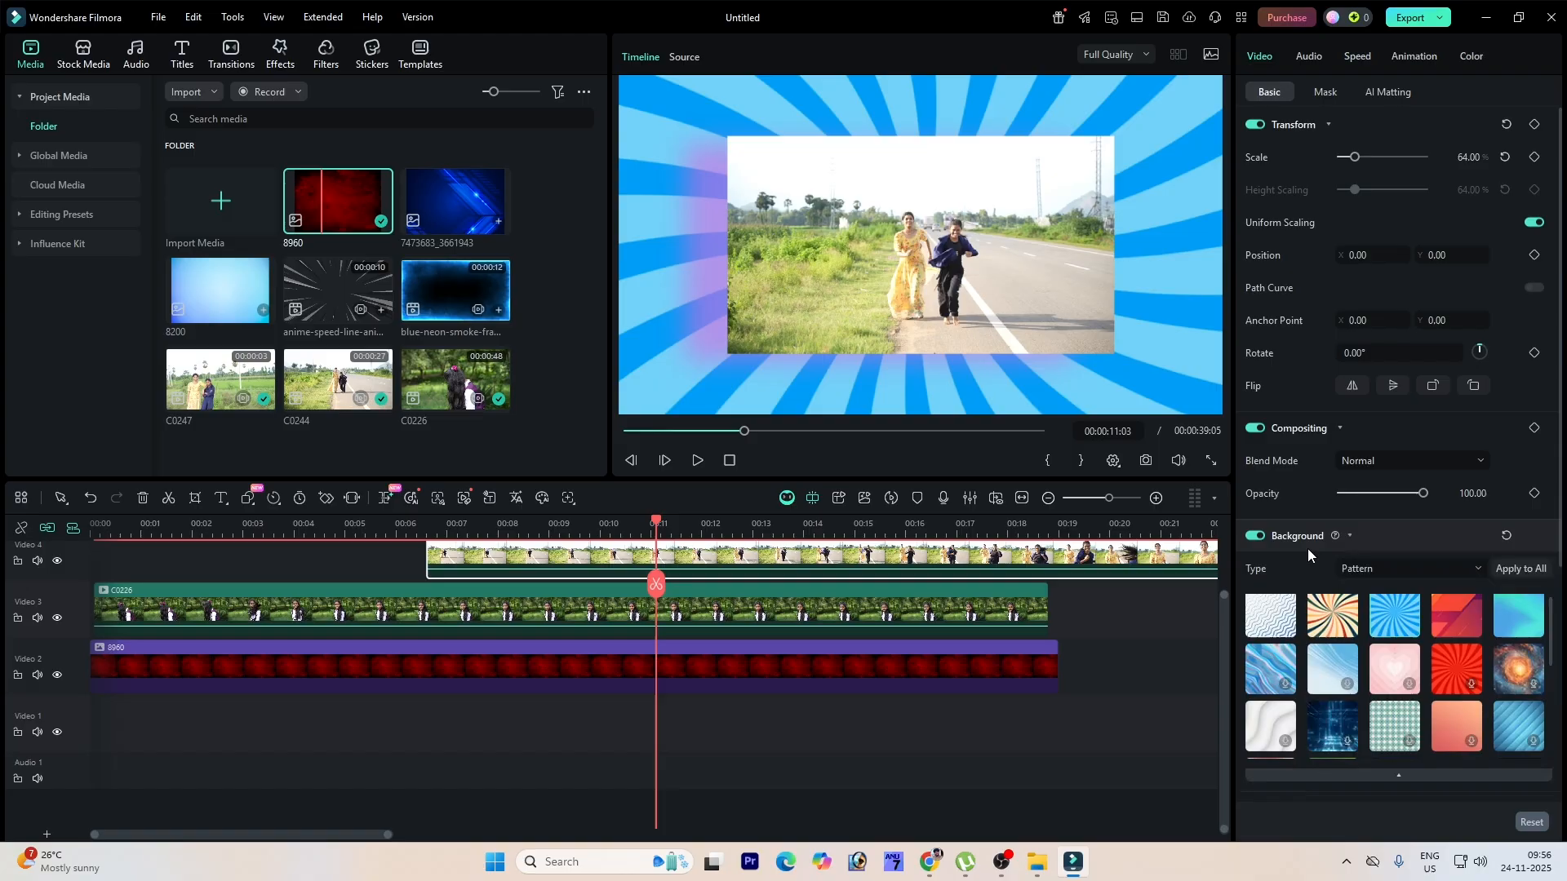
{"action": "left_click", "coordinate": [1256, 537]}
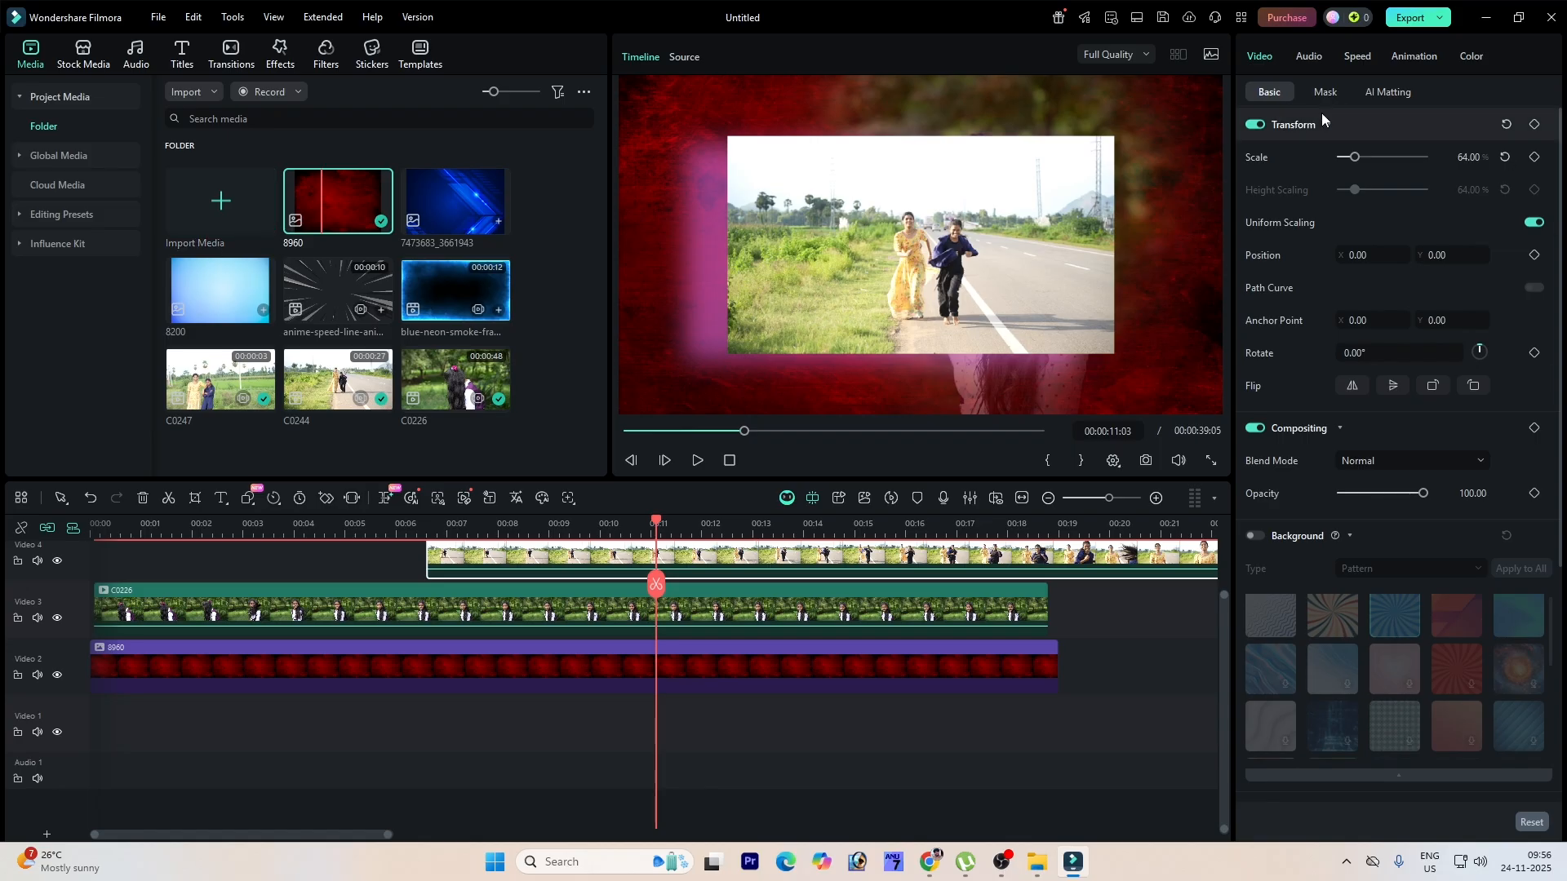
{"action": "left_click", "coordinate": [1506, 158]}
{"action": "left_click", "coordinate": [916, 338]}
Step: Apply a rectangle mask to the clip, set width 28% and height 38%, reposition it, and scale it to about 59%
{"action": "left_click", "coordinate": [1328, 93]}
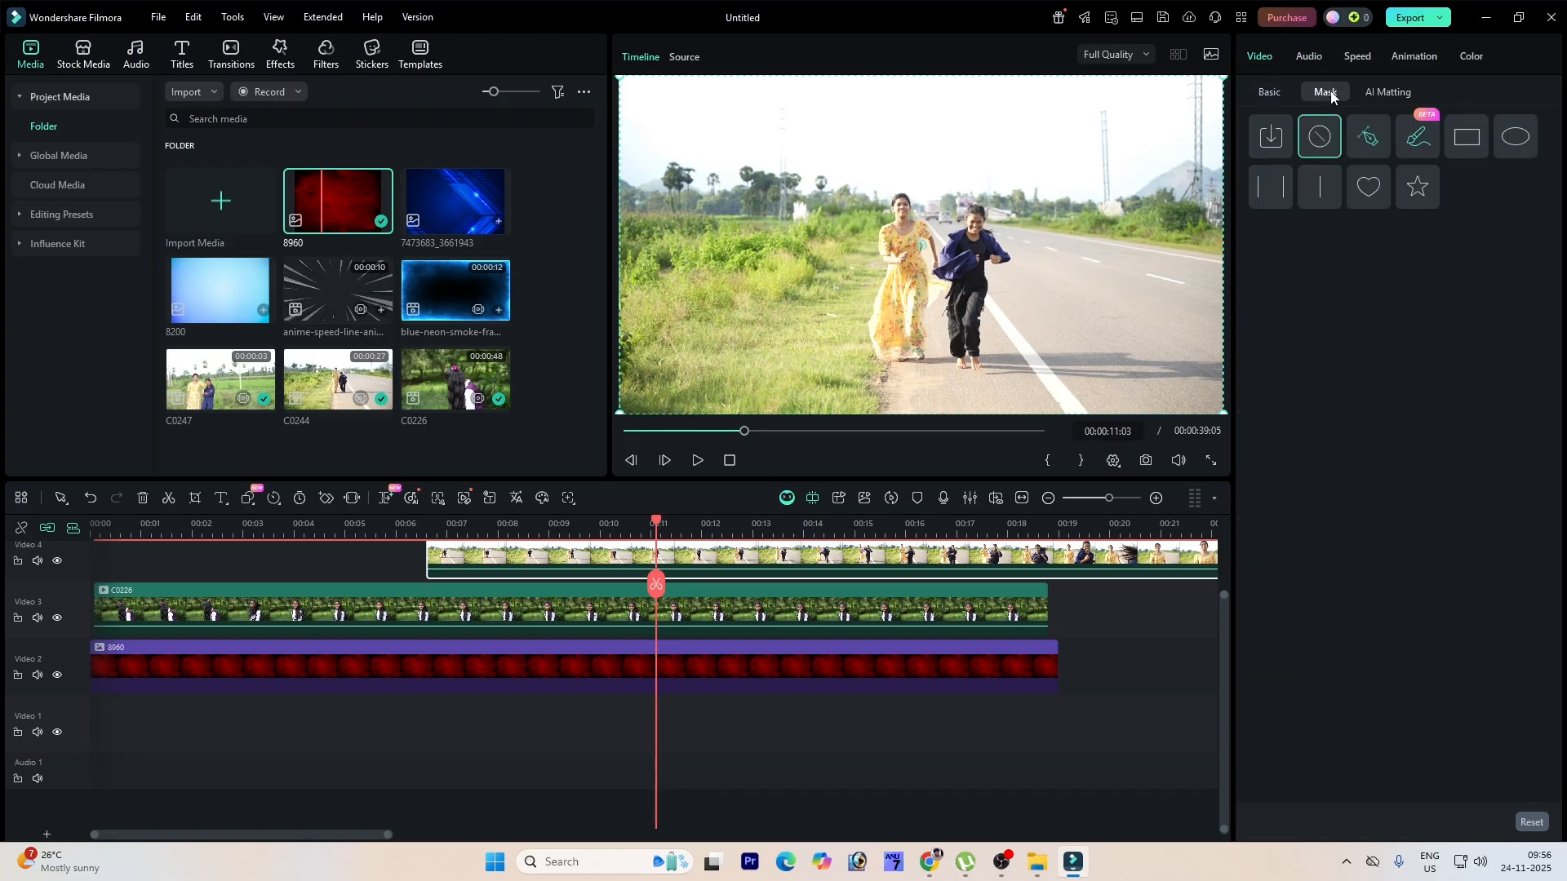
{"action": "left_click", "coordinate": [1466, 147]}
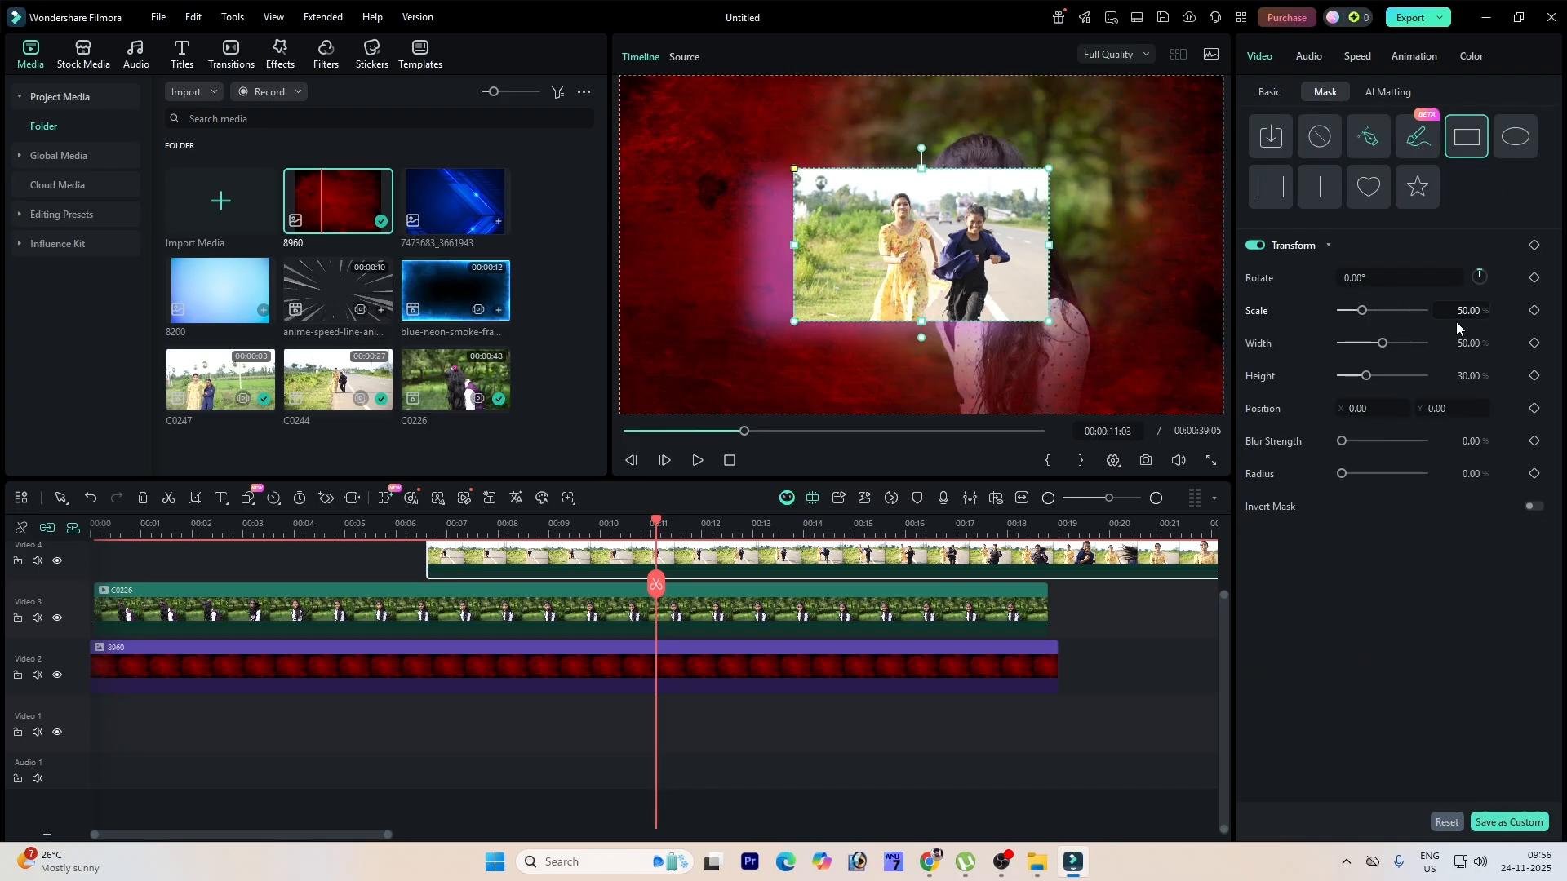
{"action": "left_click_drag", "start_coordinate": [1382, 343], "coordinate": [1372, 376]}
{"action": "left_click_drag", "start_coordinate": [954, 235], "coordinate": [964, 265]}
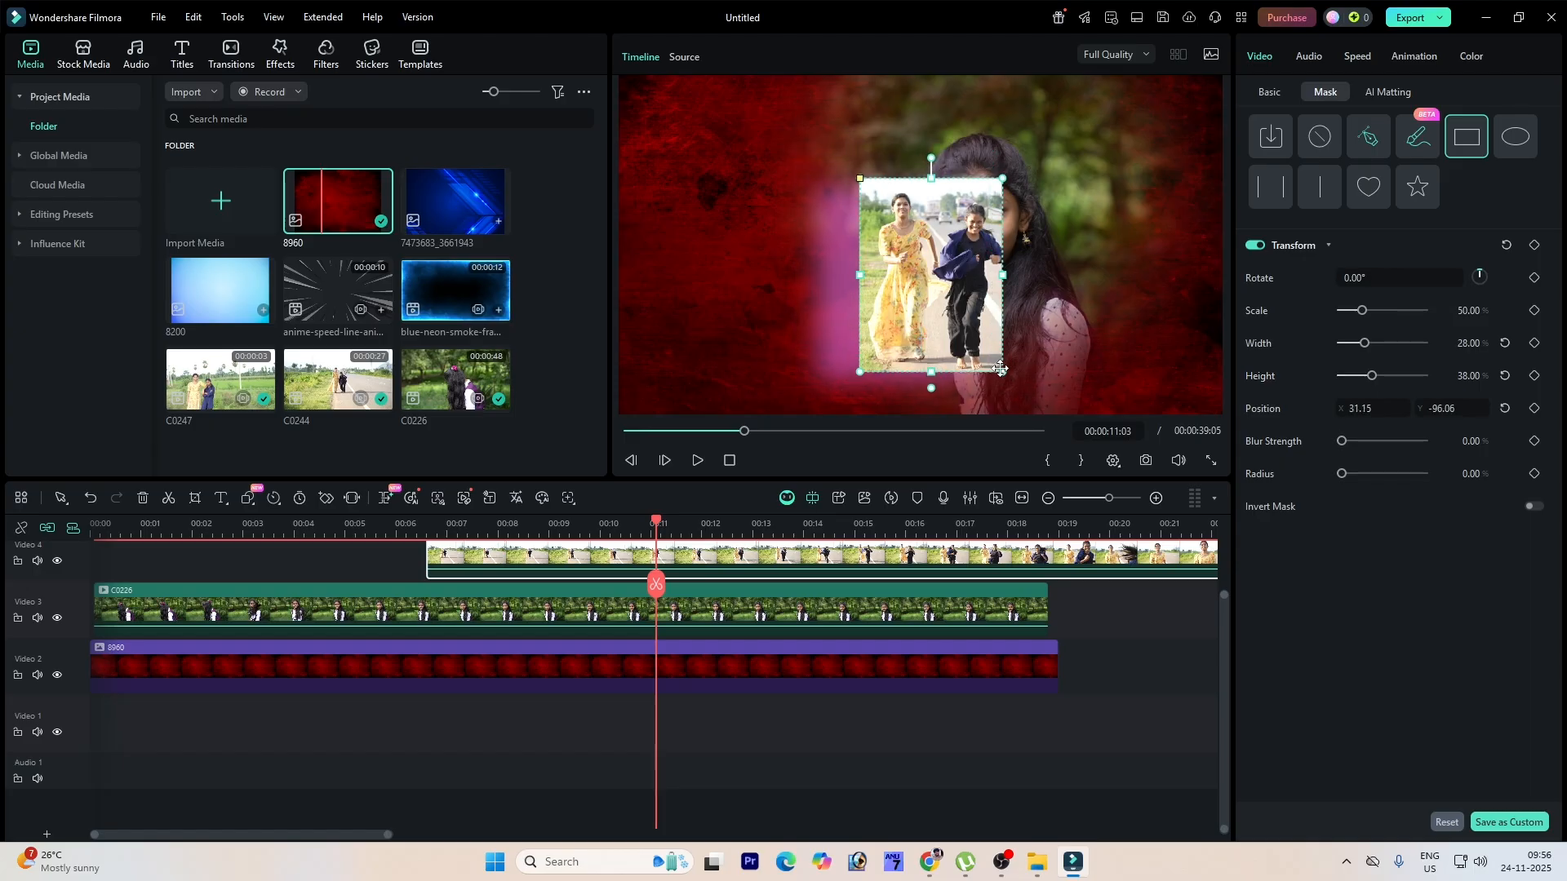
{"action": "left_click_drag", "start_coordinate": [1001, 373], "coordinate": [1028, 388]}
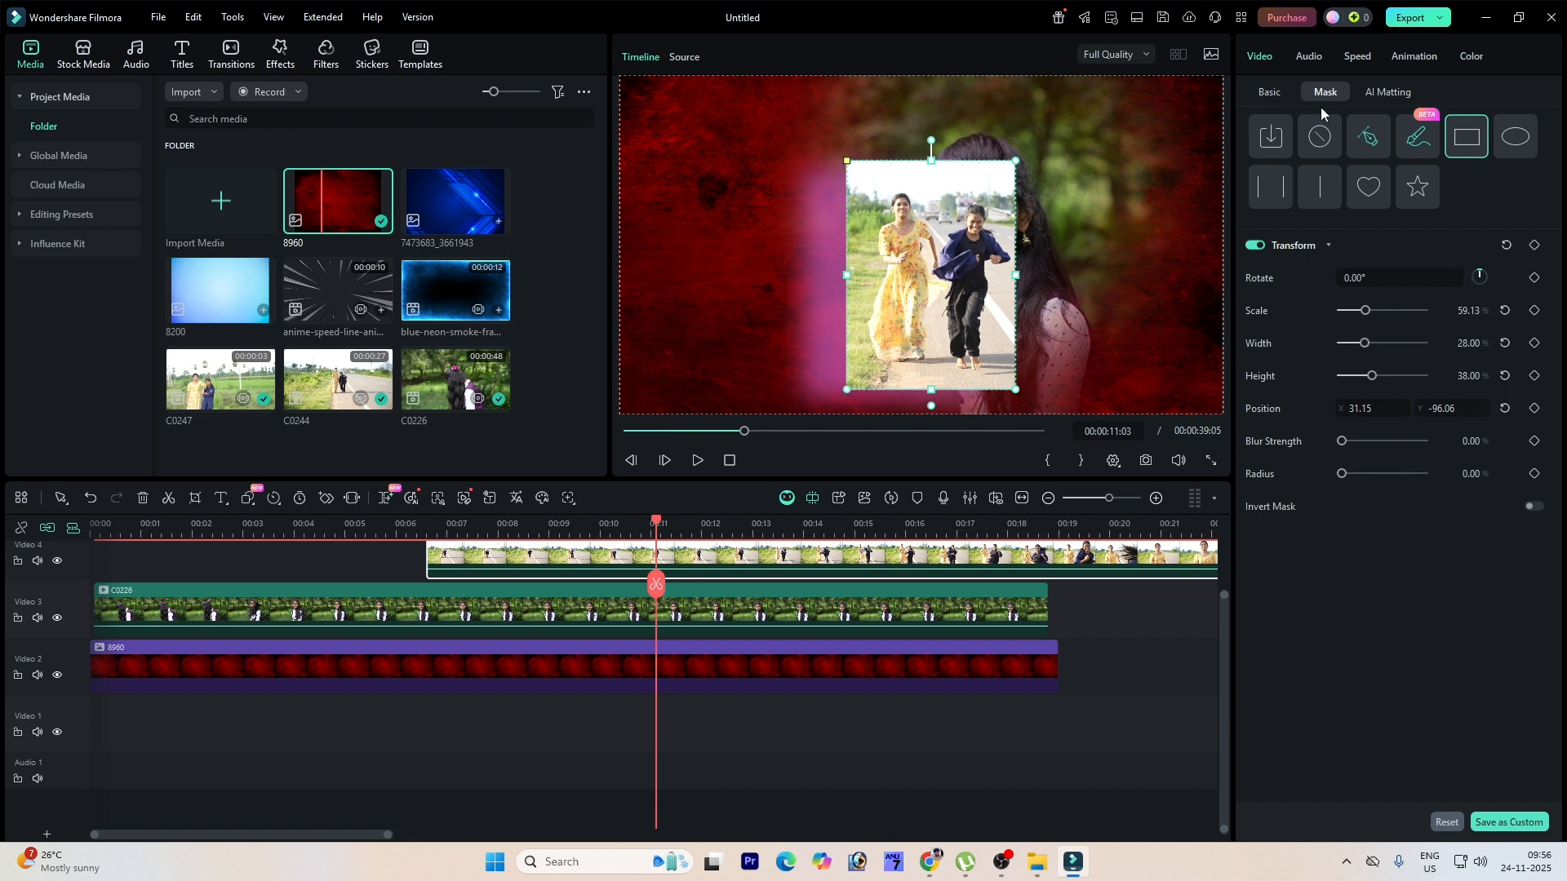
Step: Set the clip's horizontal position to -516 and turn off its shadow
{"action": "left_click", "coordinate": [1270, 92]}
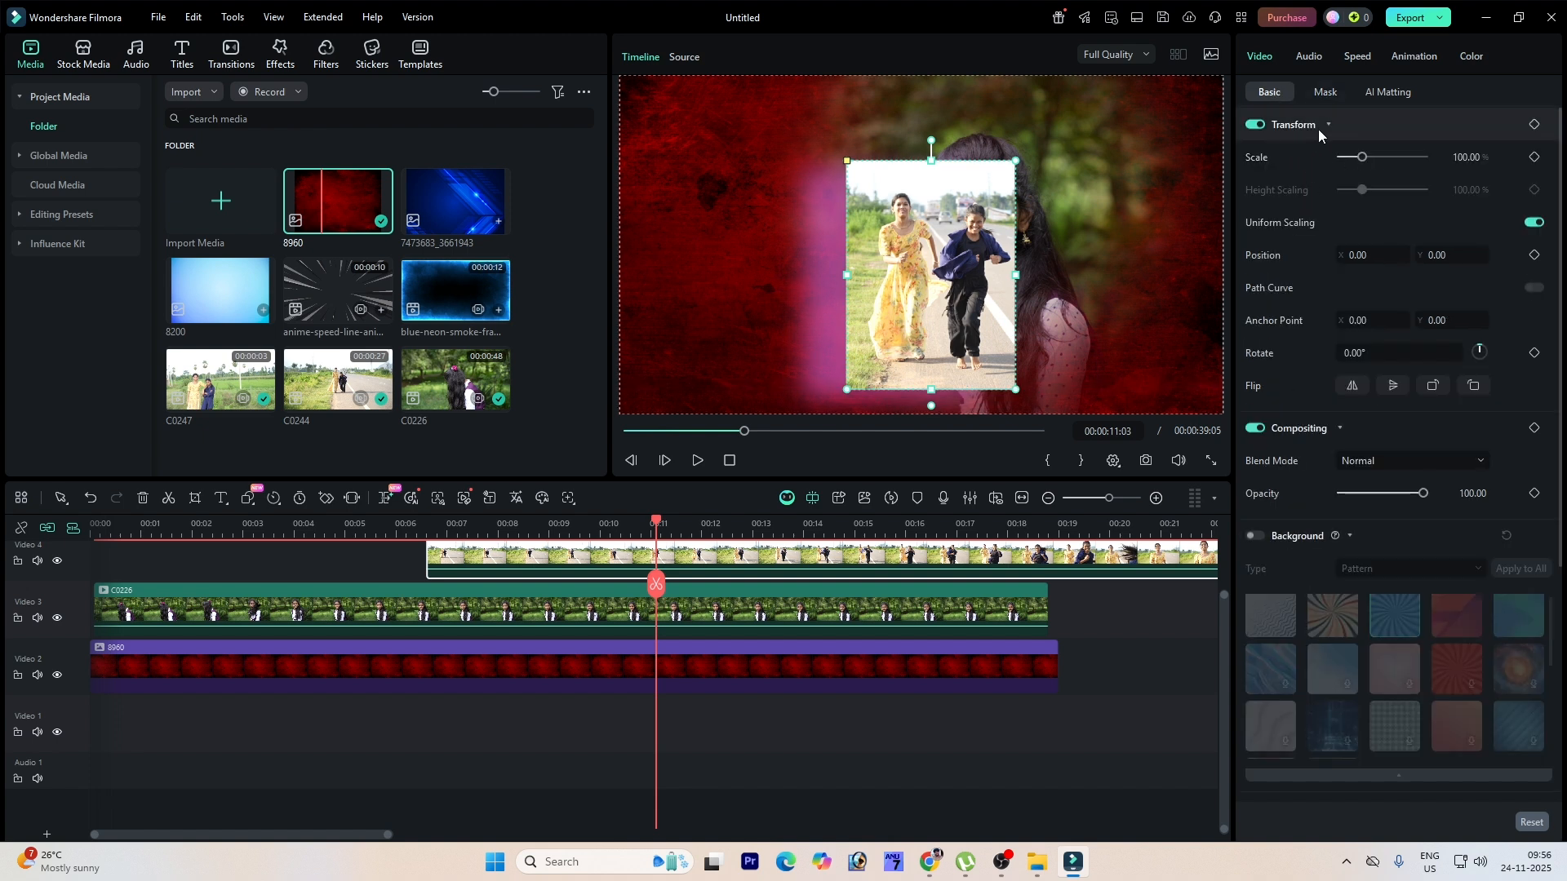
{"action": "left_click_drag", "start_coordinate": [1372, 247], "coordinate": [1299, 248]}
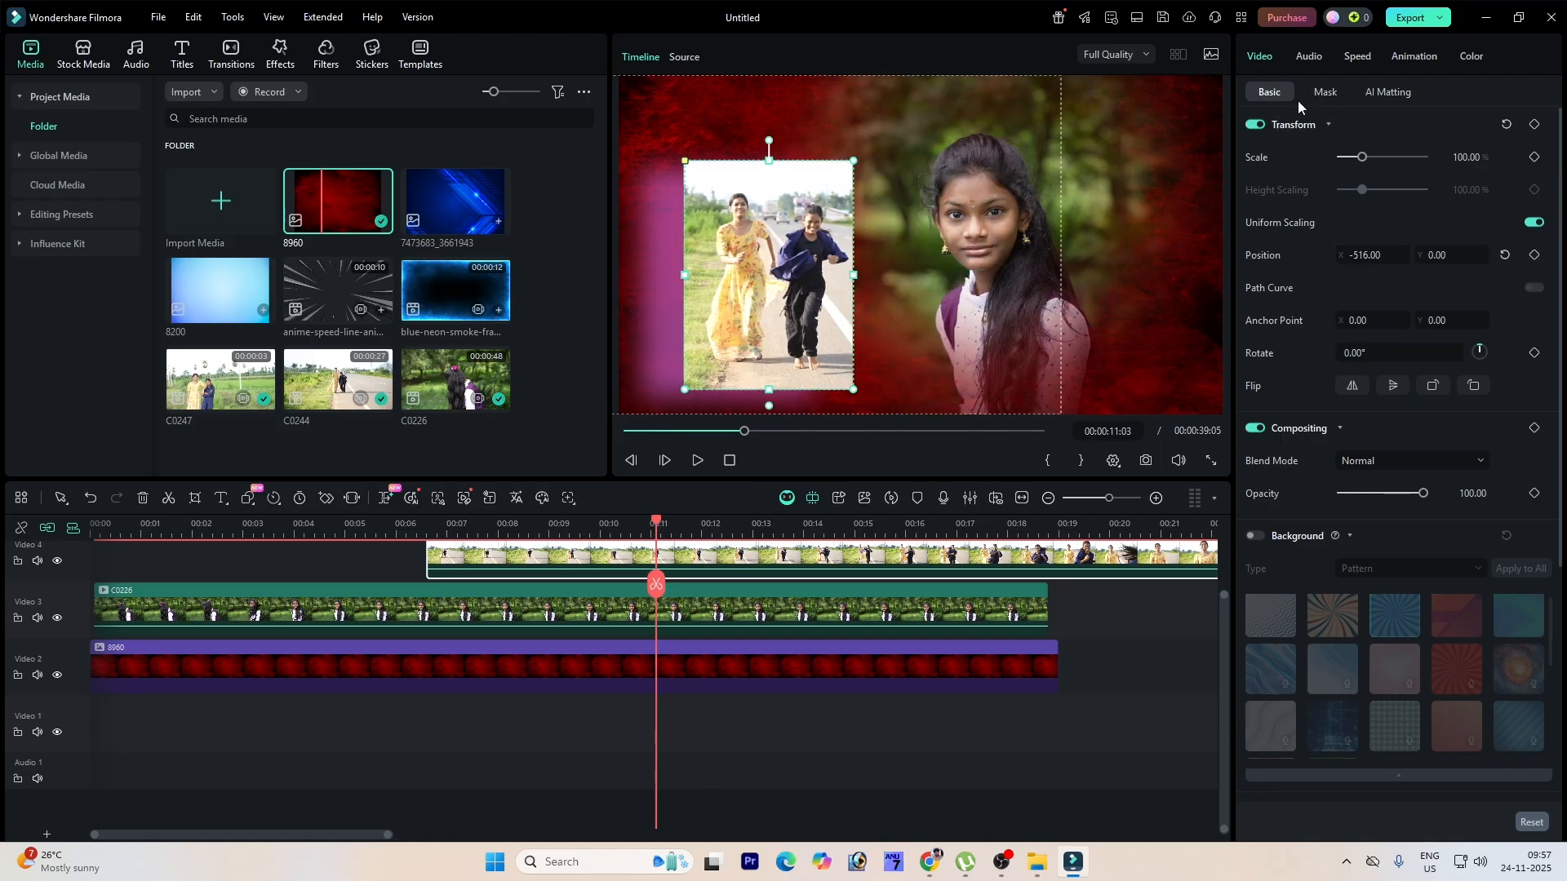
{"action": "left_click", "coordinate": [1329, 124]}
{"action": "left_click", "coordinate": [1254, 537]}
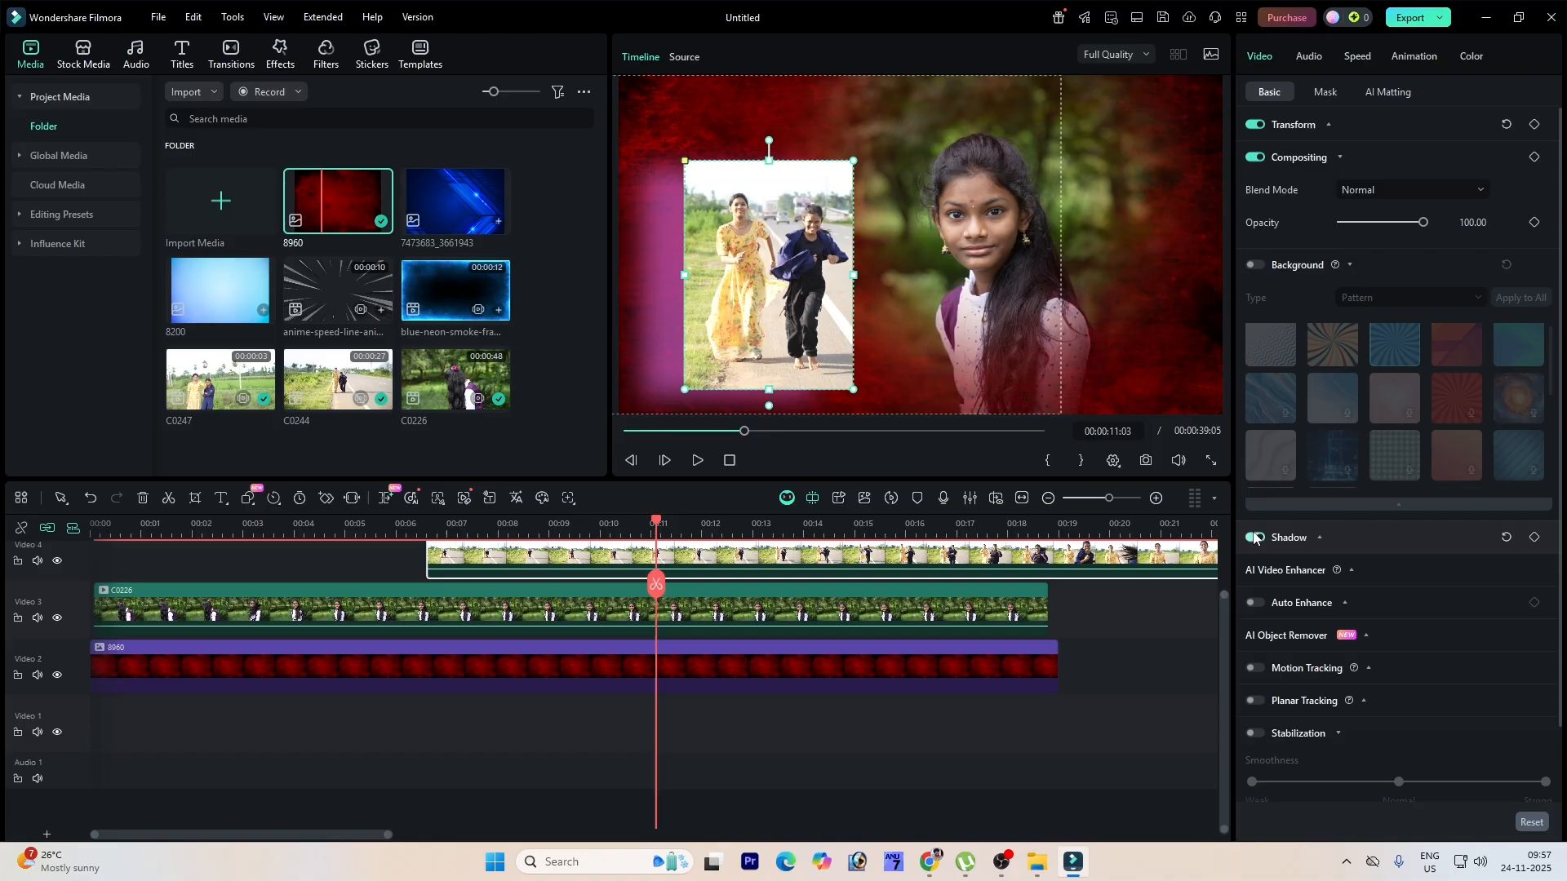
Step: Set the rectangle mask's blur strength and radius to 20
{"action": "left_click", "coordinate": [1330, 93]}
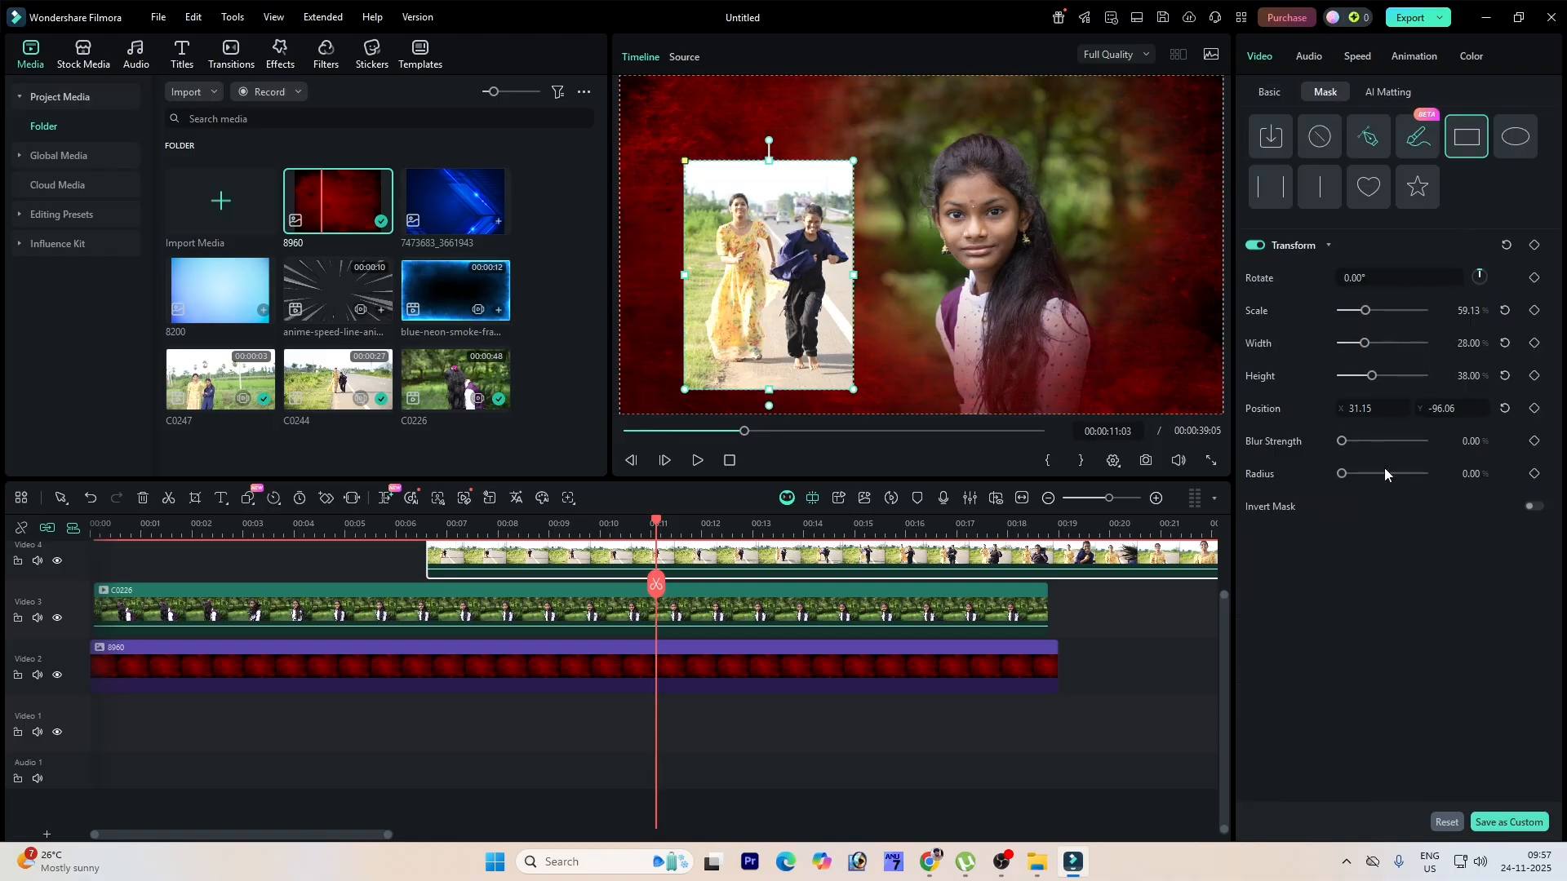
{"action": "left_click_drag", "start_coordinate": [1344, 444], "coordinate": [1357, 473]}
{"action": "left_click", "coordinate": [1534, 507]}
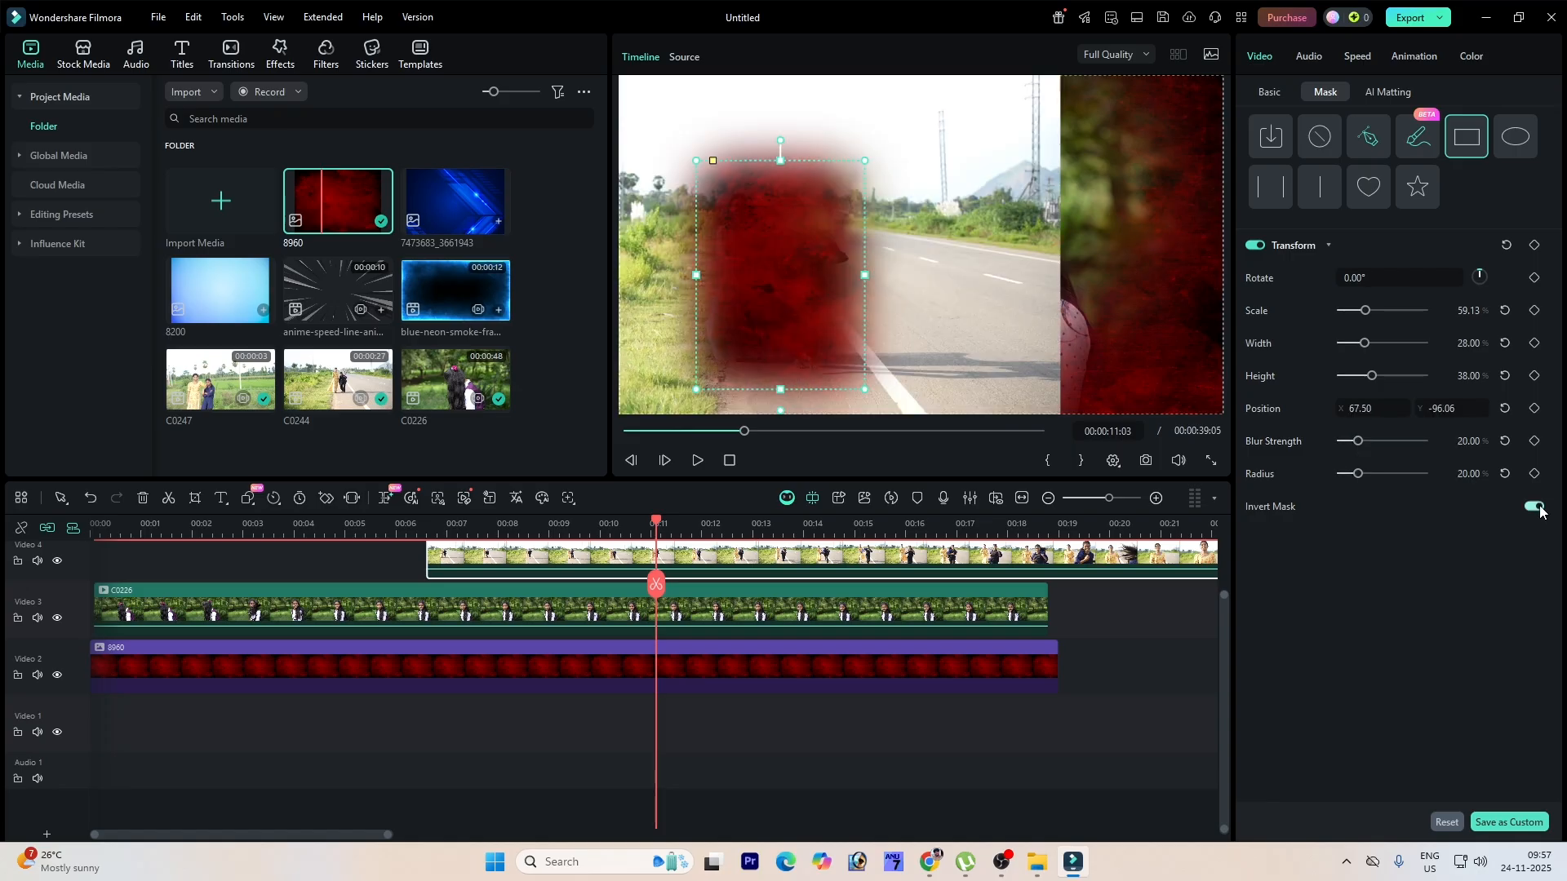
{"action": "left_click", "coordinate": [1534, 507]}
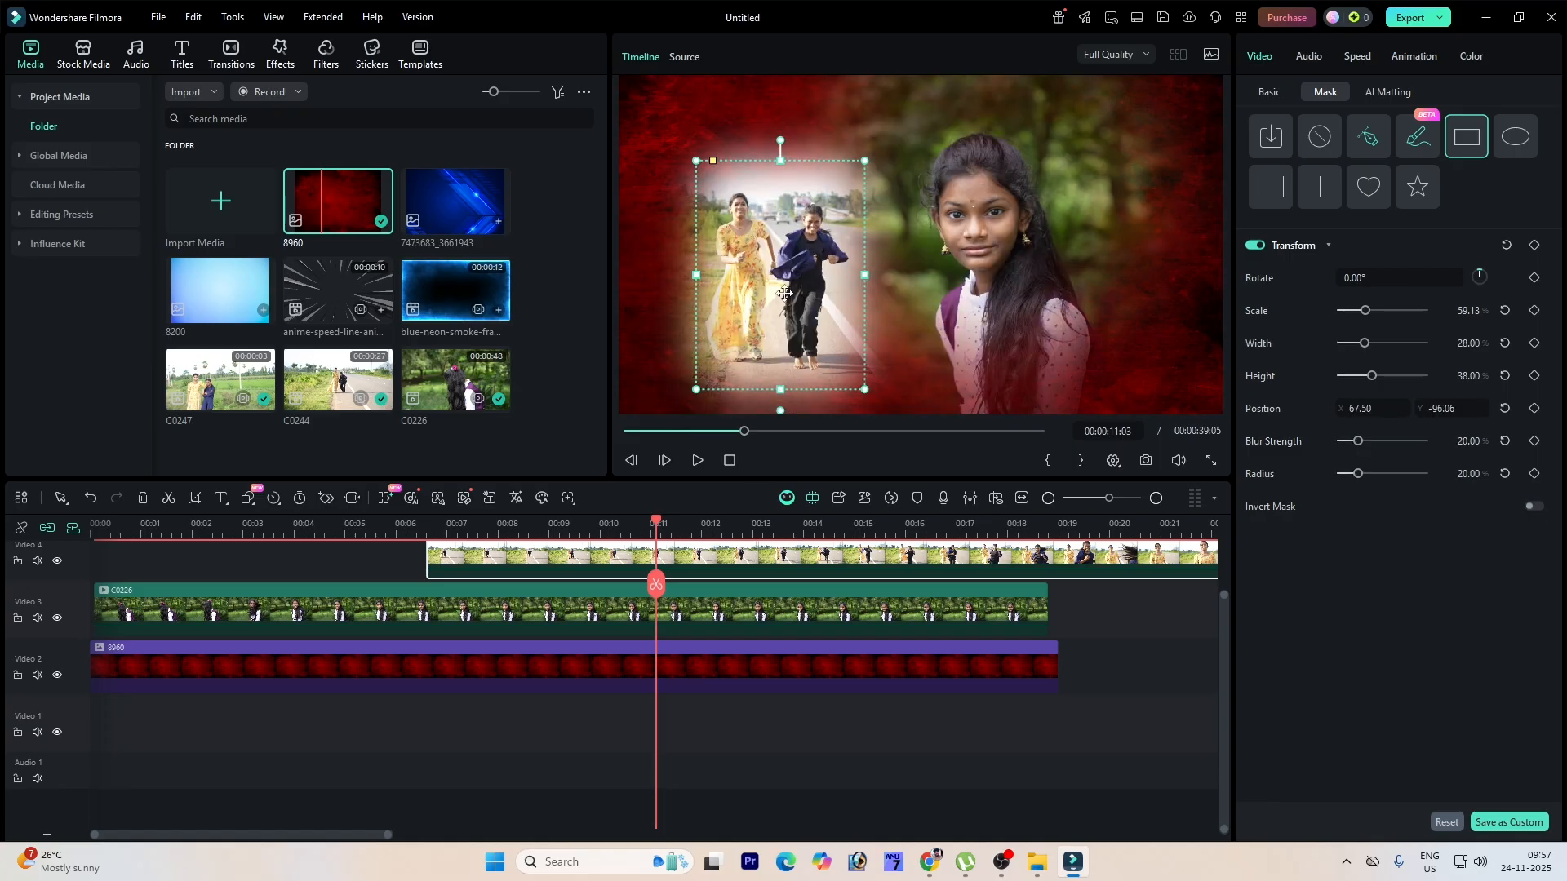
{"action": "left_click", "coordinate": [914, 747]}
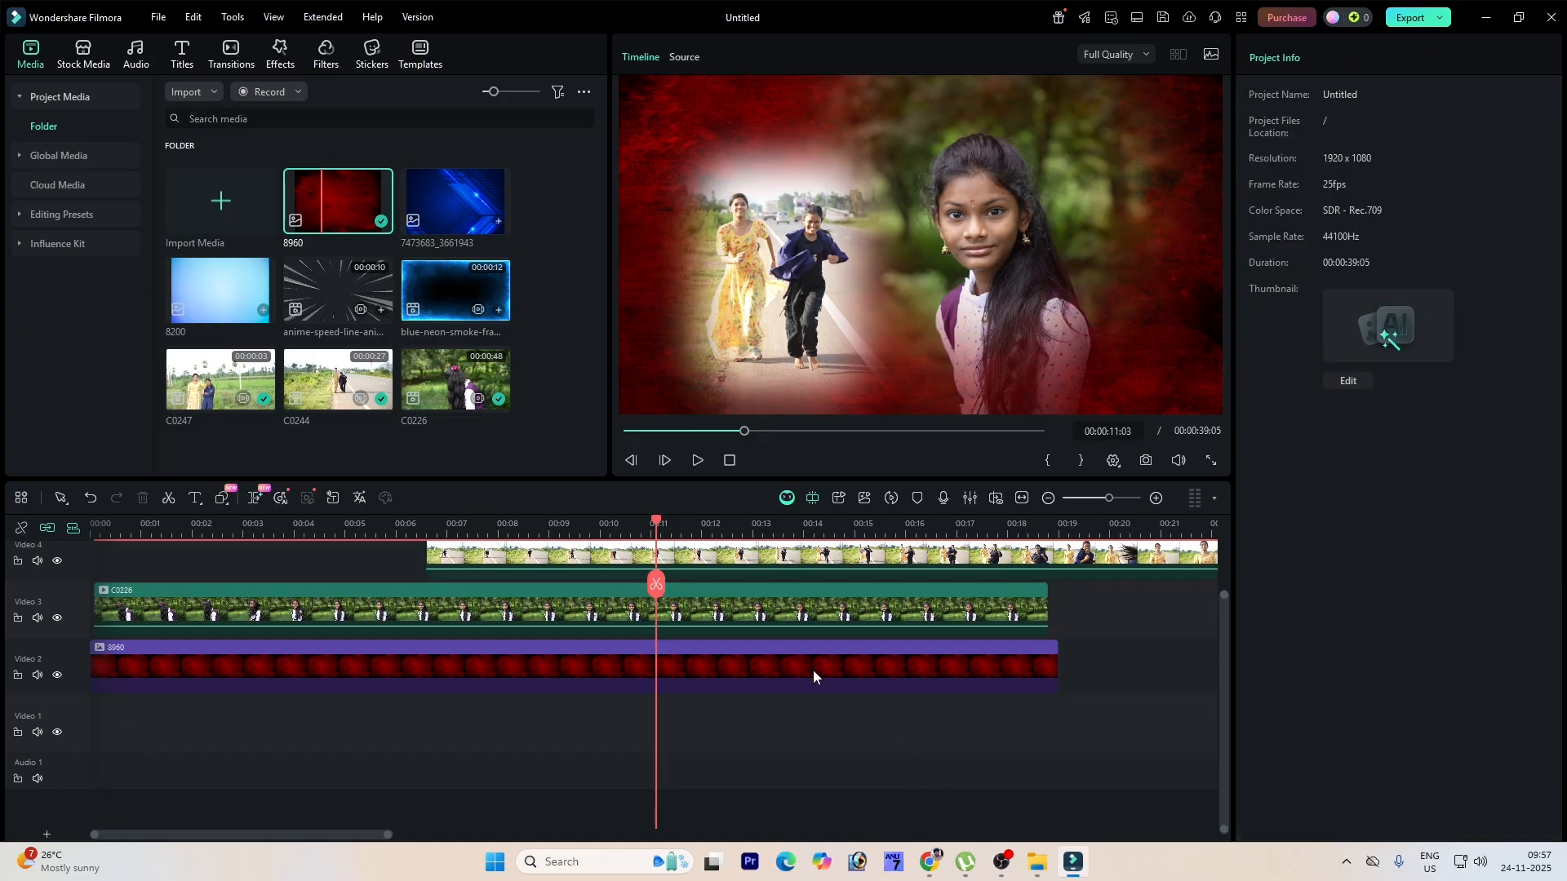
{"action": "left_click", "coordinate": [828, 563]}
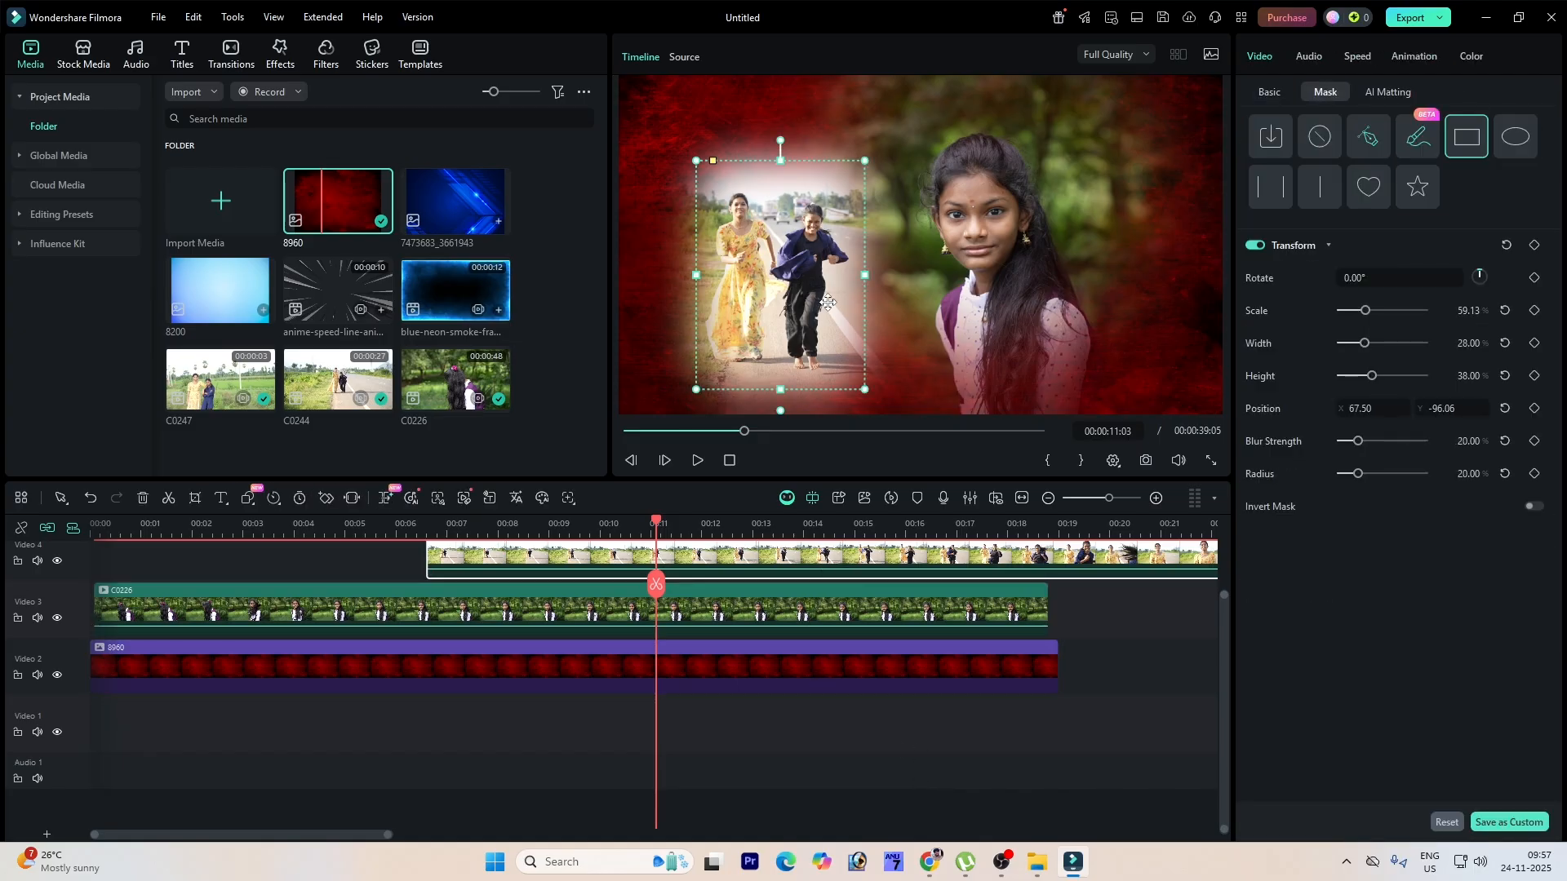
Step: Set the C0226 clip's uniform speed to 2
{"action": "left_click", "coordinate": [1307, 55]}
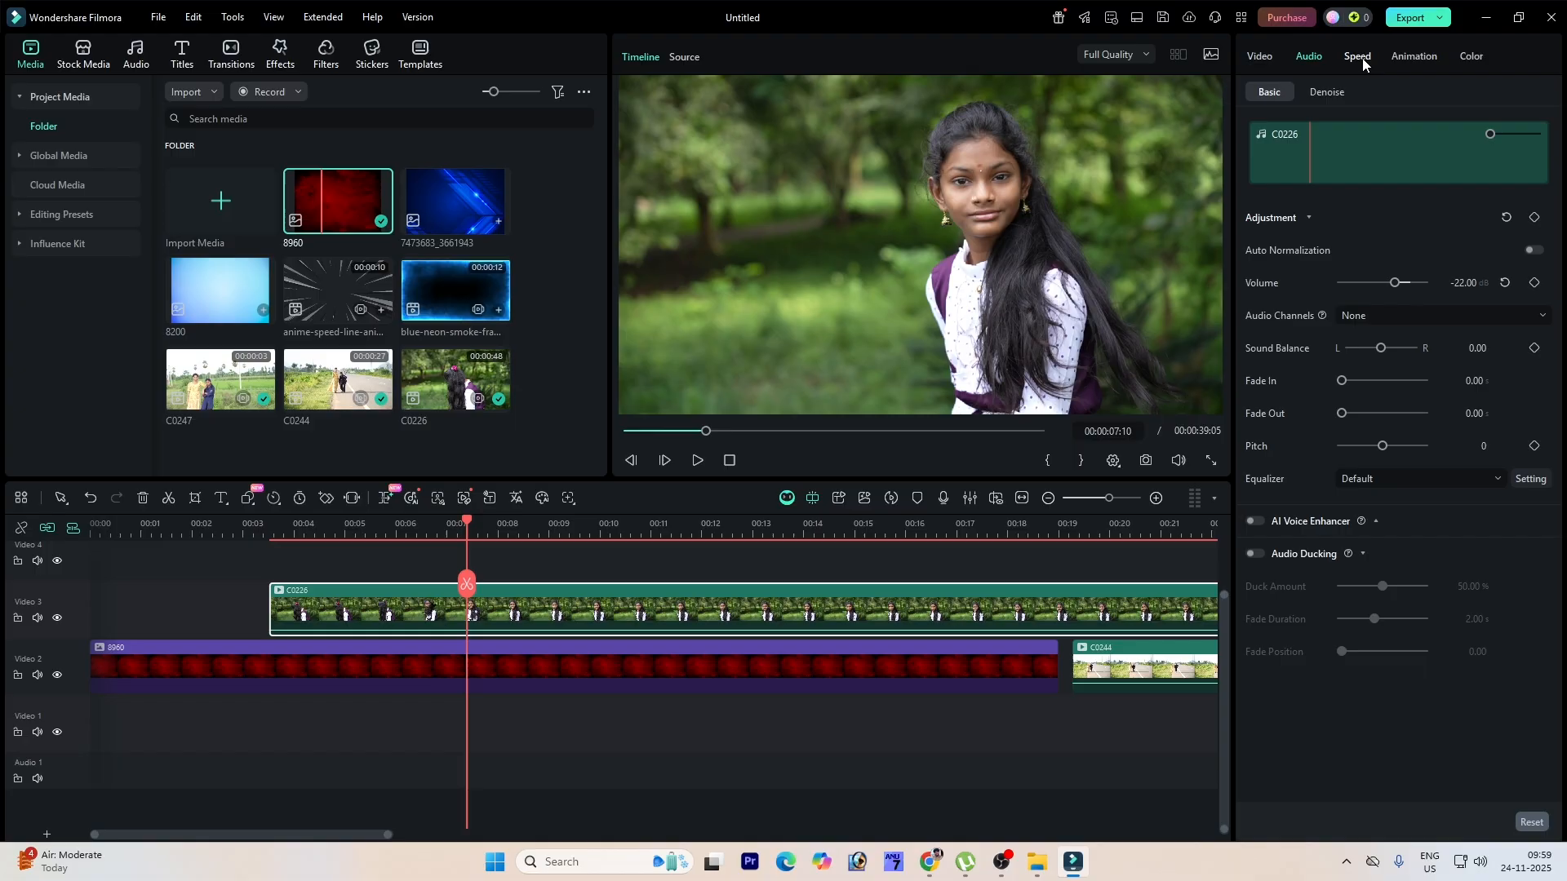
{"action": "left_click", "coordinate": [1361, 59]}
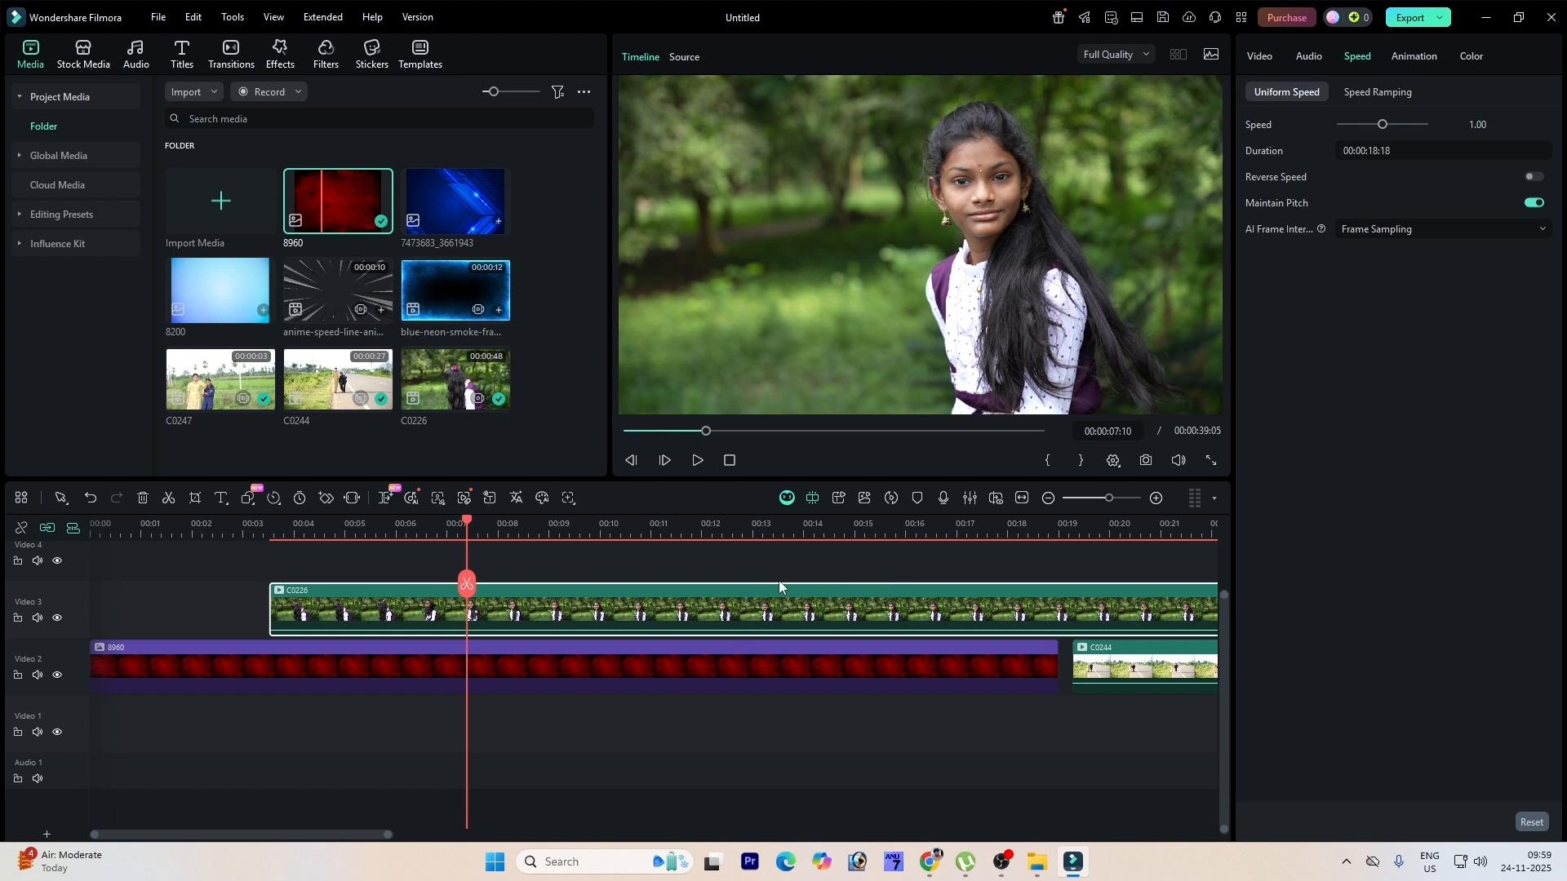
{"action": "left_click_drag", "start_coordinate": [517, 583], "coordinate": [334, 562]}
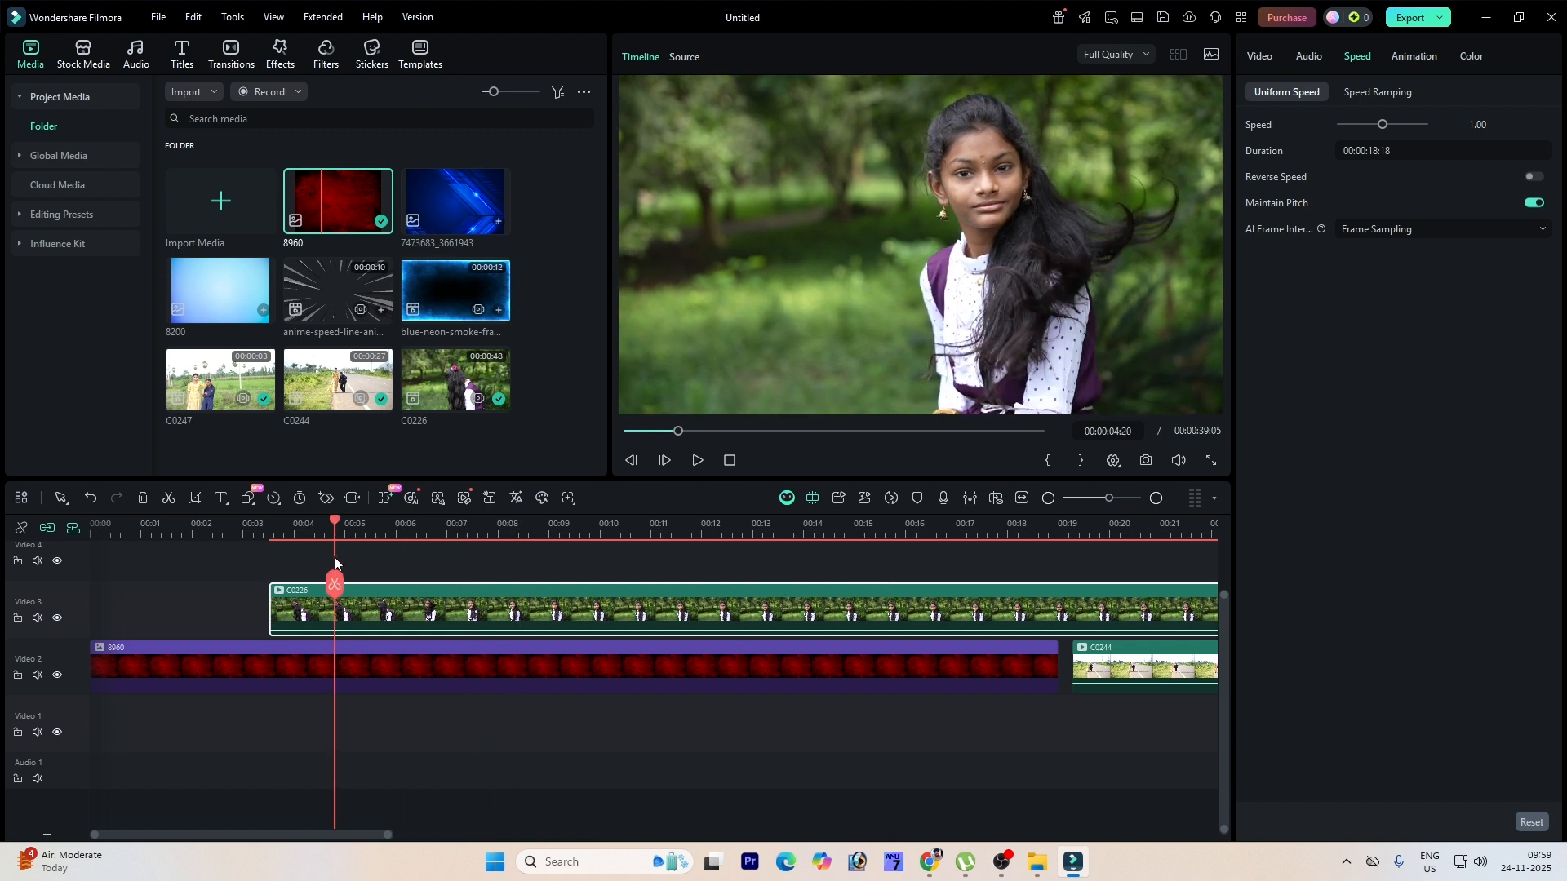
{"action": "key", "text": "space"}
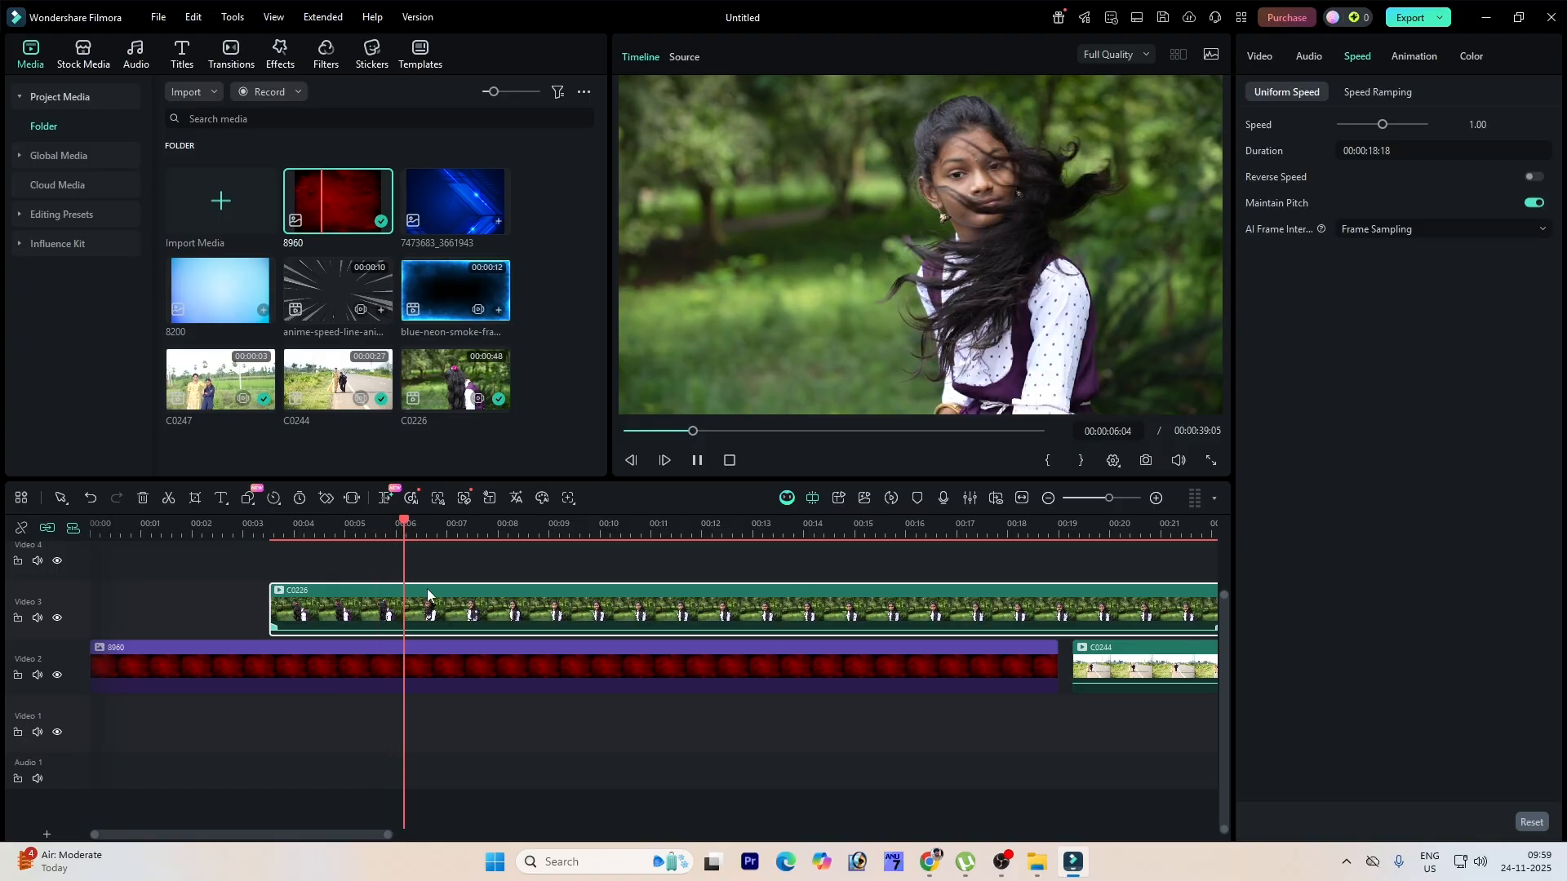
{"action": "key", "text": "space"}
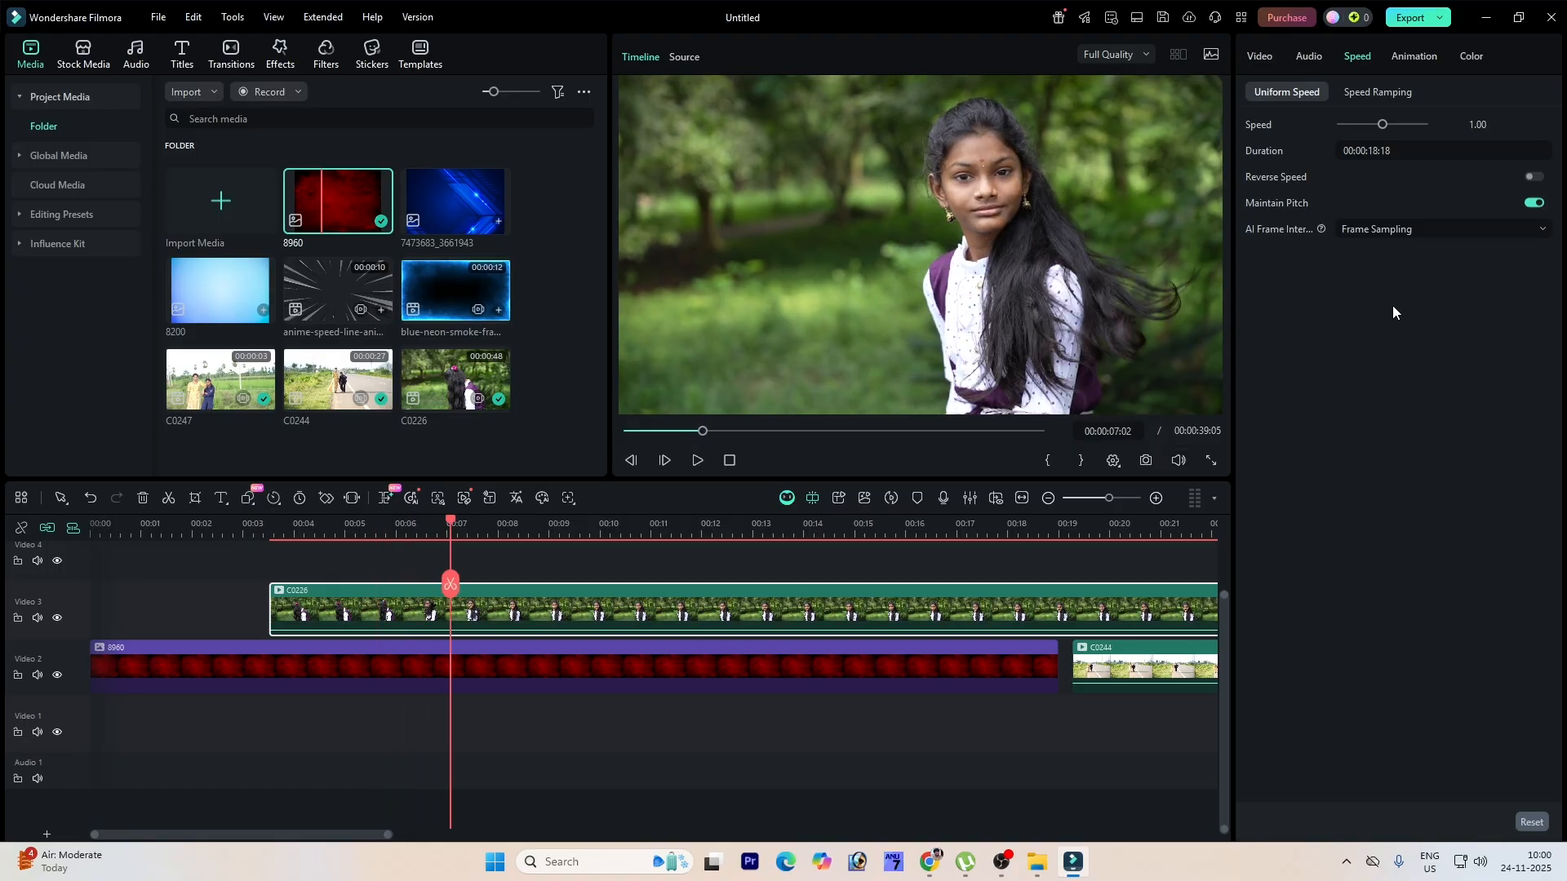
{"action": "left_click", "coordinate": [1473, 126]}
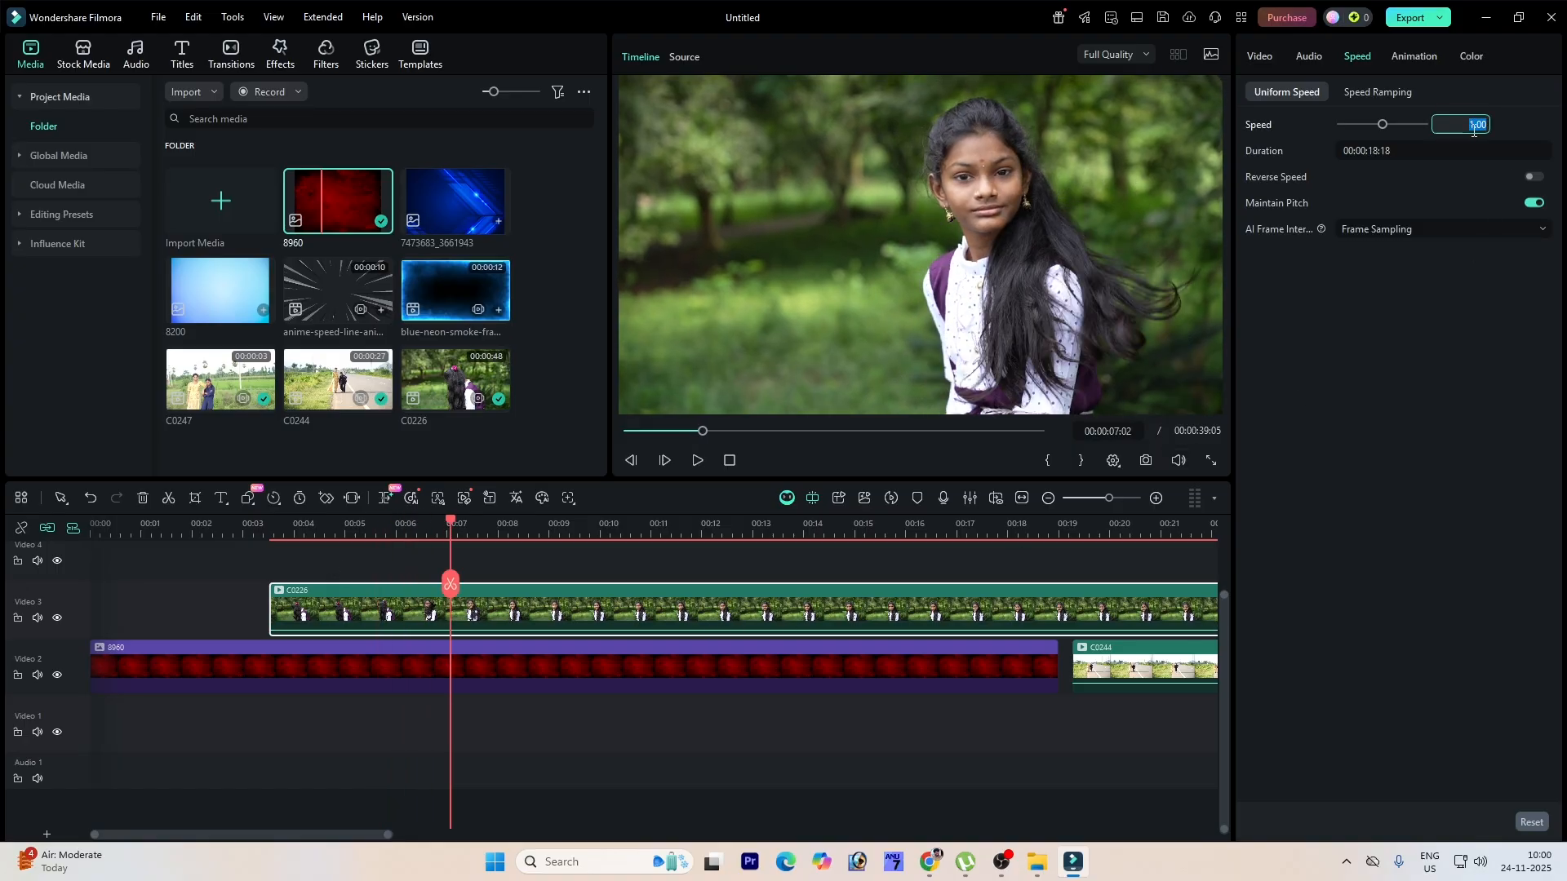
{"action": "type", "text": "2"}
{"action": "key", "text": "Return"}
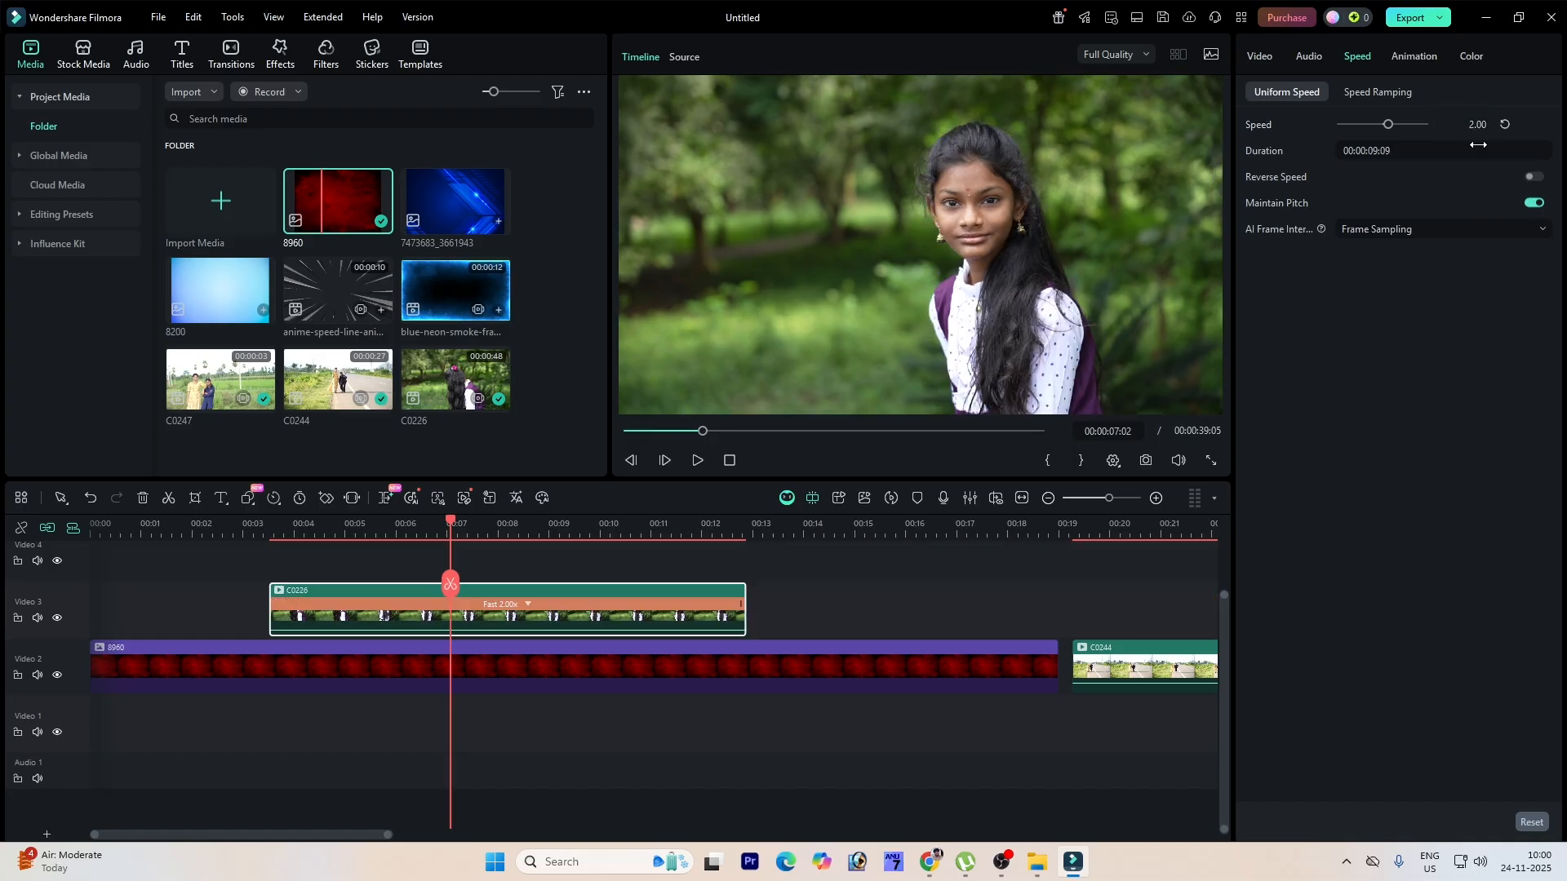
Step: Slow the C0226 clip's uniform speed to 0.33 and play it back
{"action": "left_click_drag", "start_coordinate": [450, 525], "coordinate": [286, 550]}
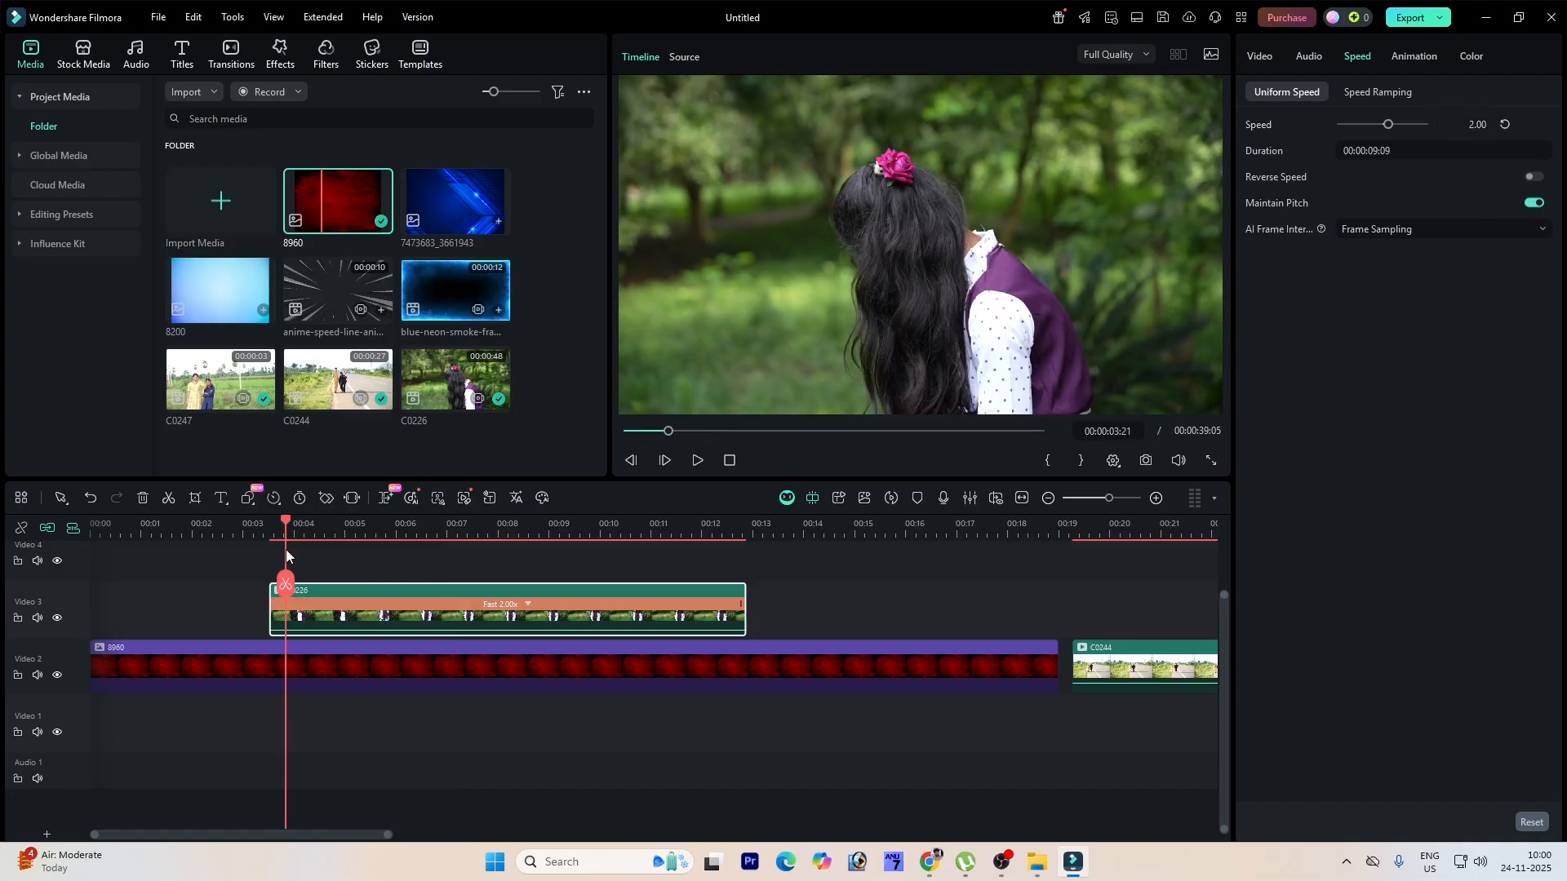
{"action": "key", "text": "space"}
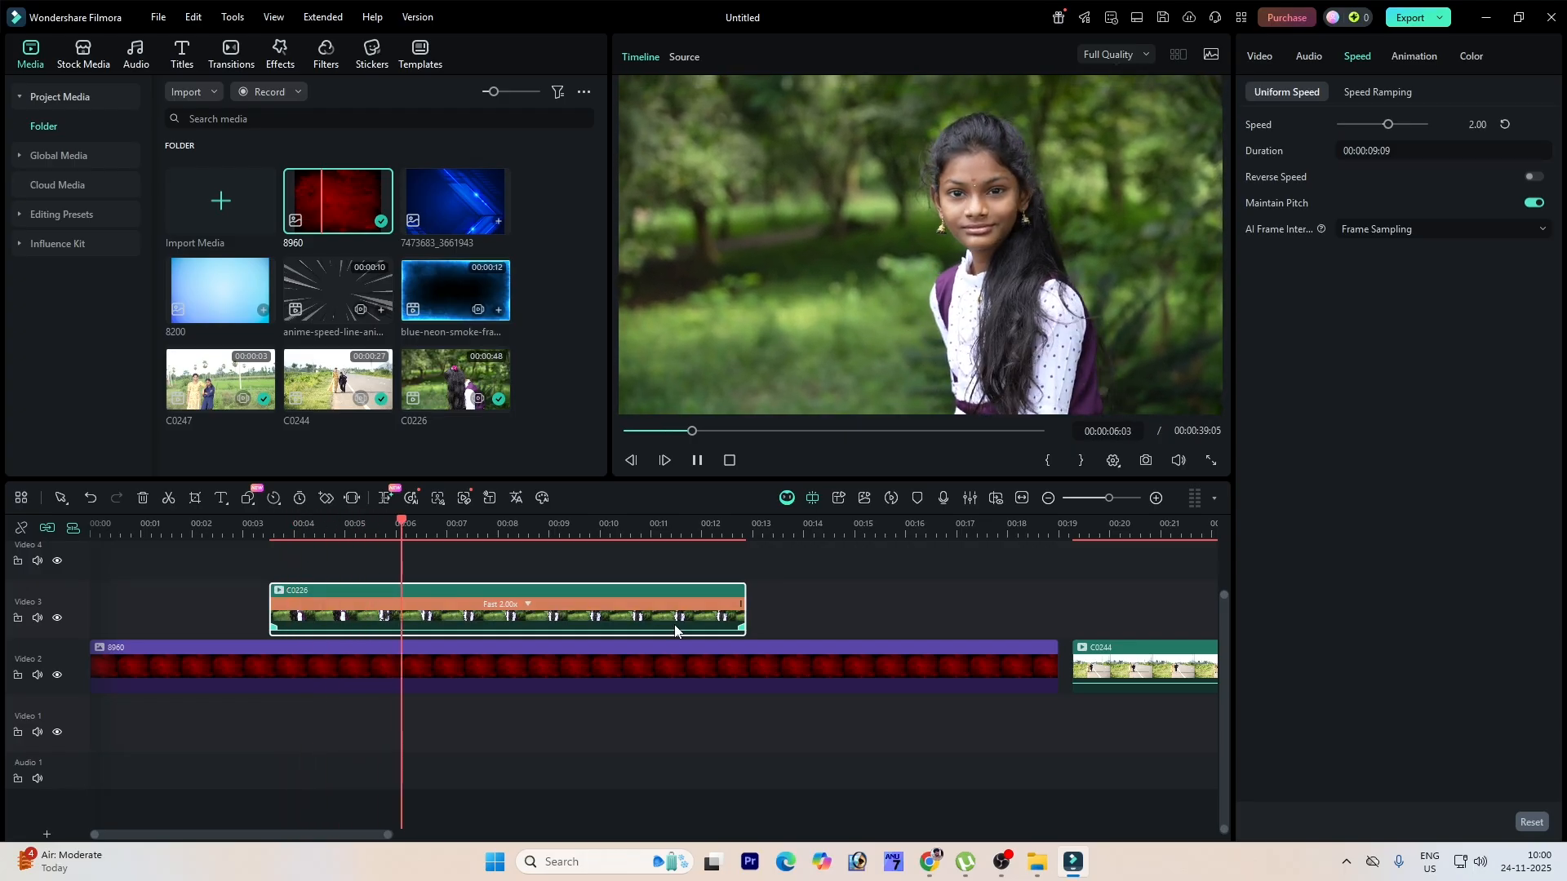
{"action": "key", "text": "space"}
{"action": "mouse_move", "coordinate": [1387, 124]}
{"action": "left_mouse_down"}
{"action": "mouse_move", "coordinate": [1361, 126]}
{"action": "mouse_move", "coordinate": [1374, 134]}
{"action": "left_mouse_up"}
{"action": "key", "text": "space"}
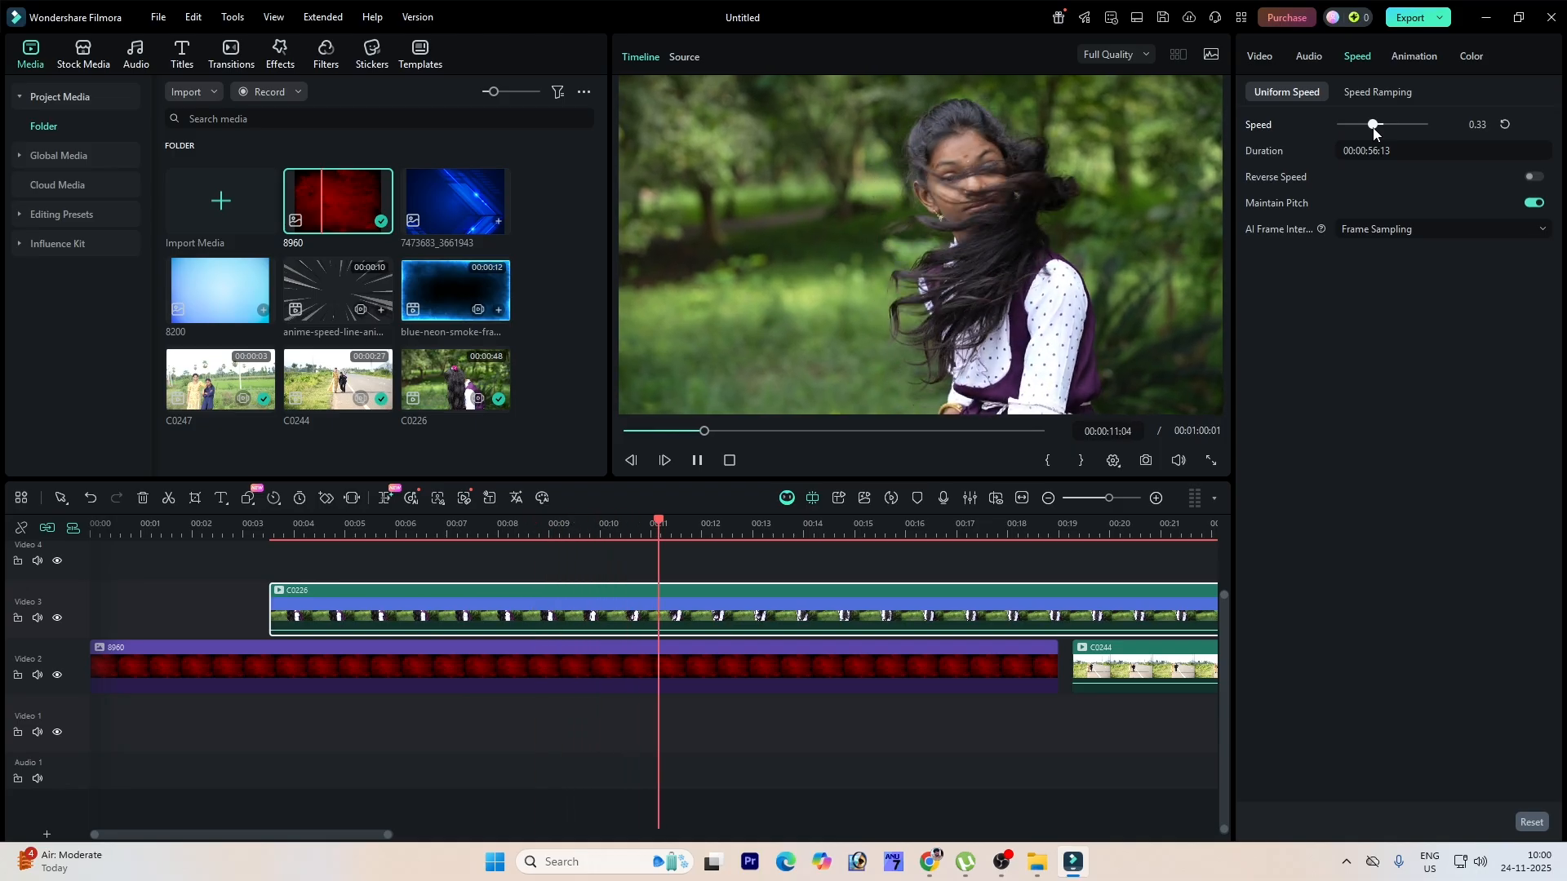
{"action": "key", "text": "space"}
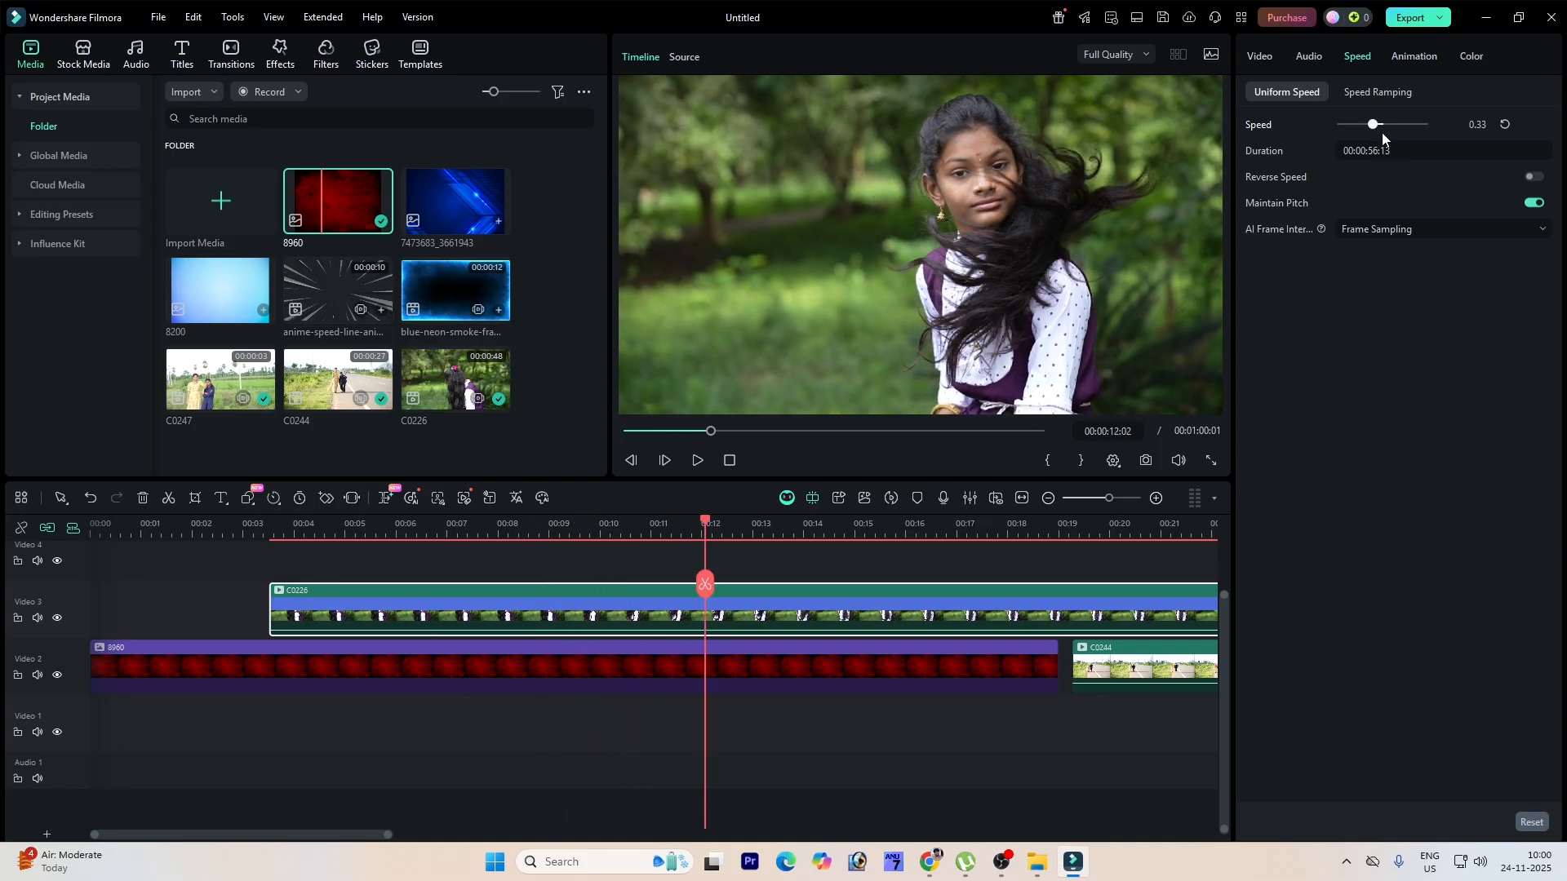
{"action": "key", "text": "space"}
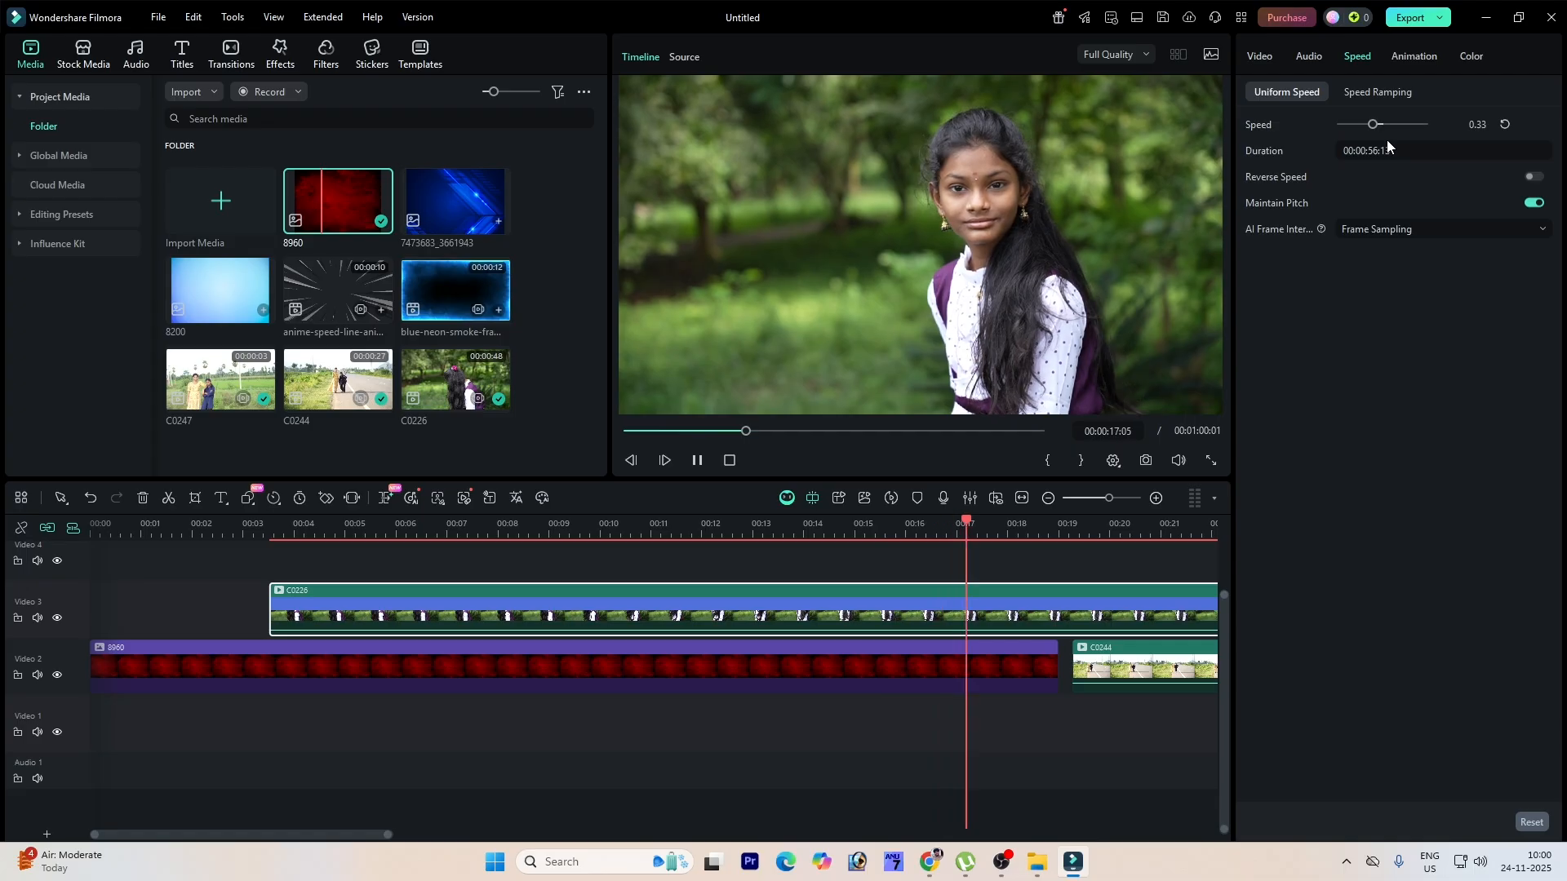
{"action": "key", "text": "space"}
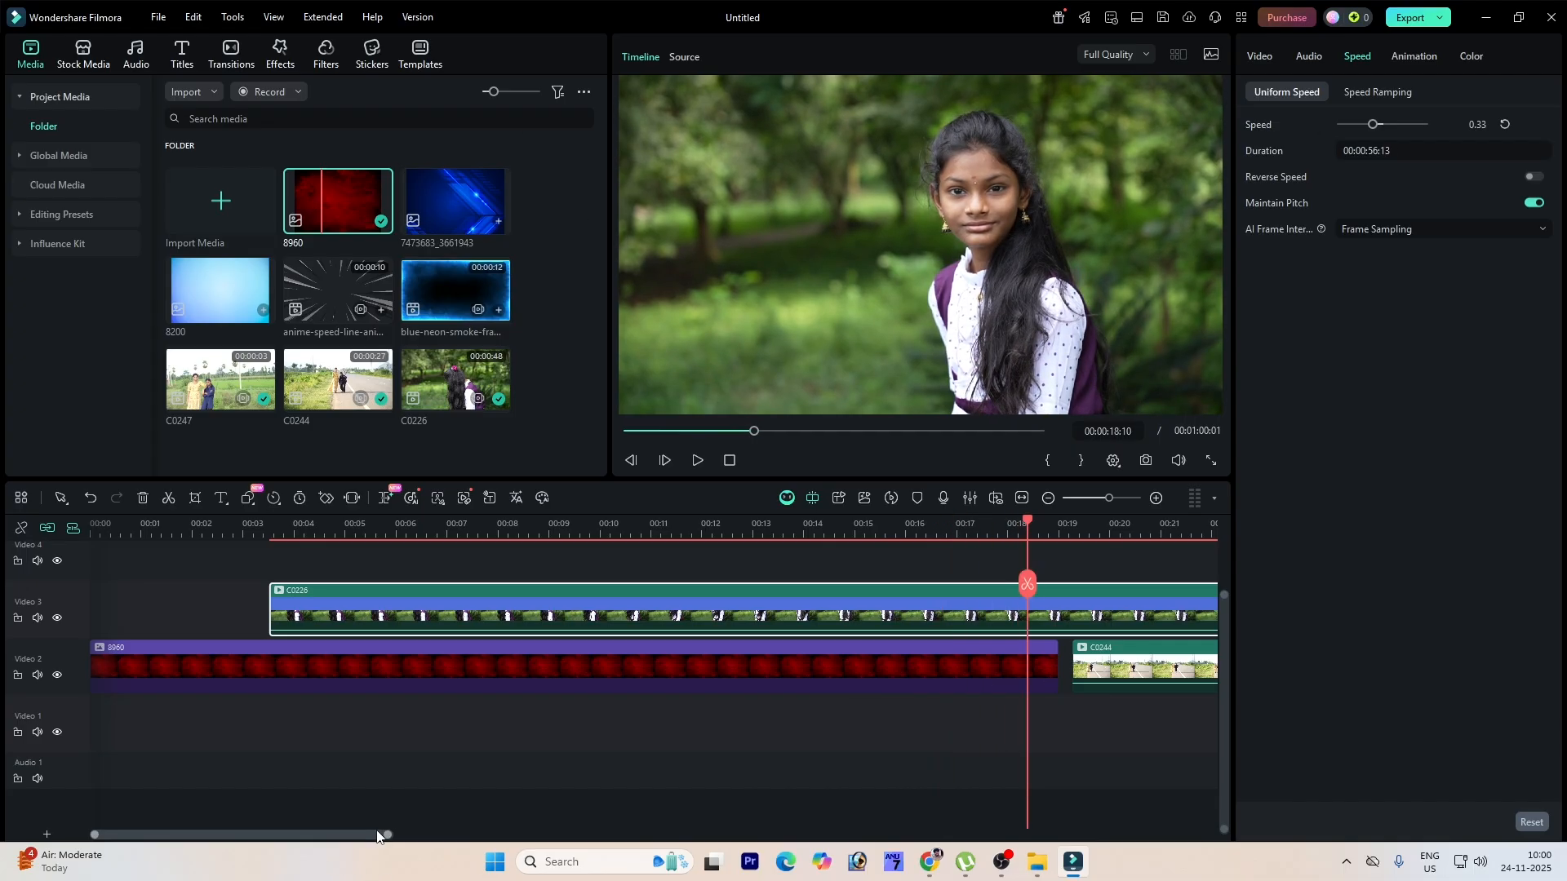
Step: Apply the Boom in-animation preset to the C0226 clip
{"action": "left_click_drag", "start_coordinate": [387, 836], "coordinate": [439, 837]}
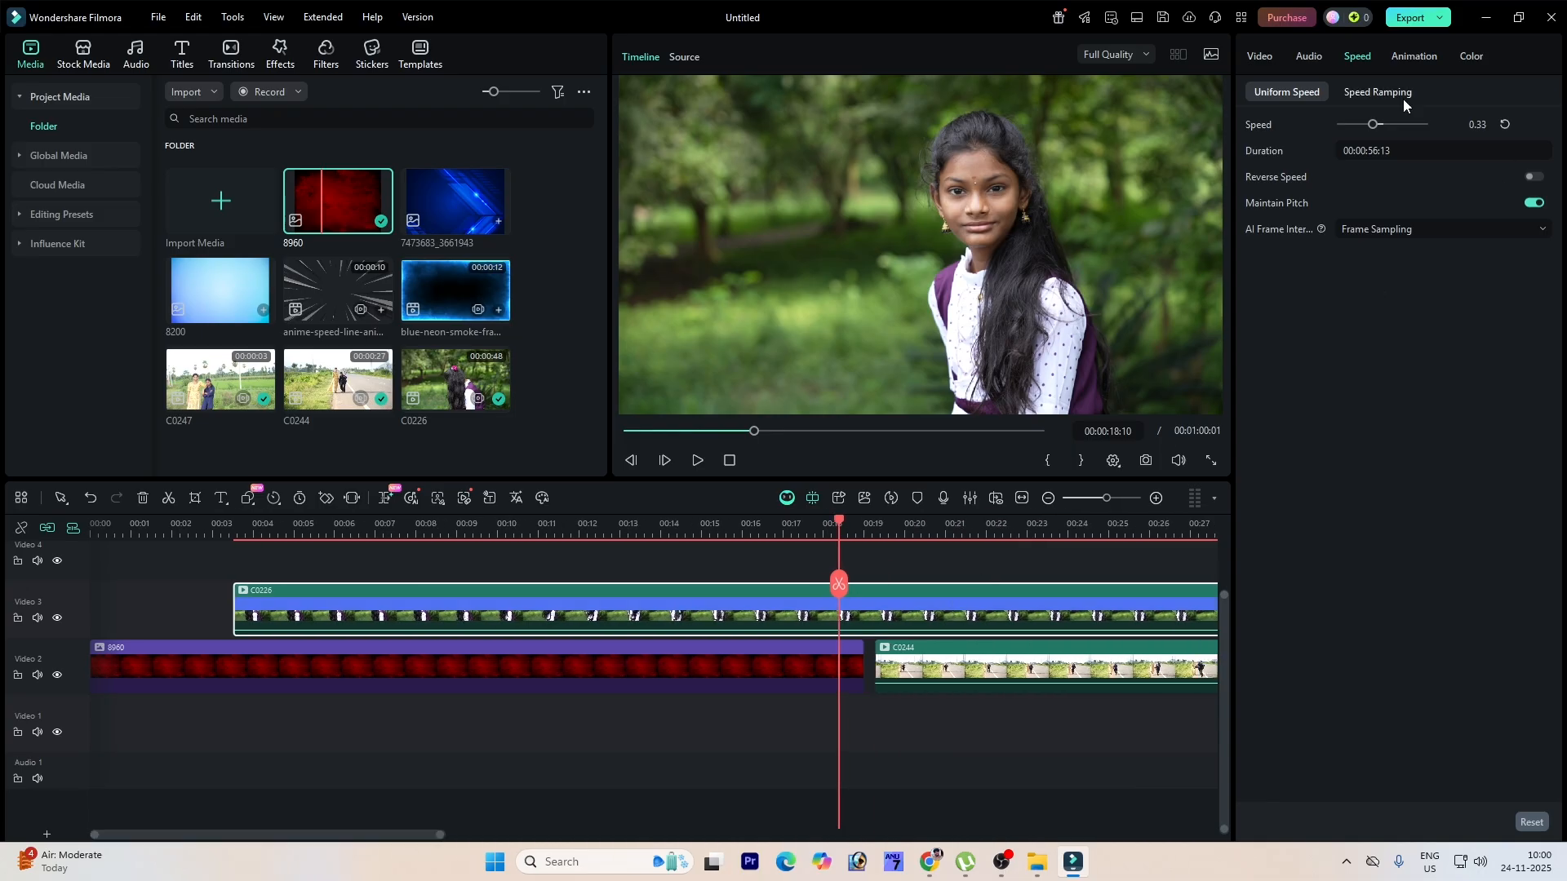
{"action": "left_click", "coordinate": [1416, 57]}
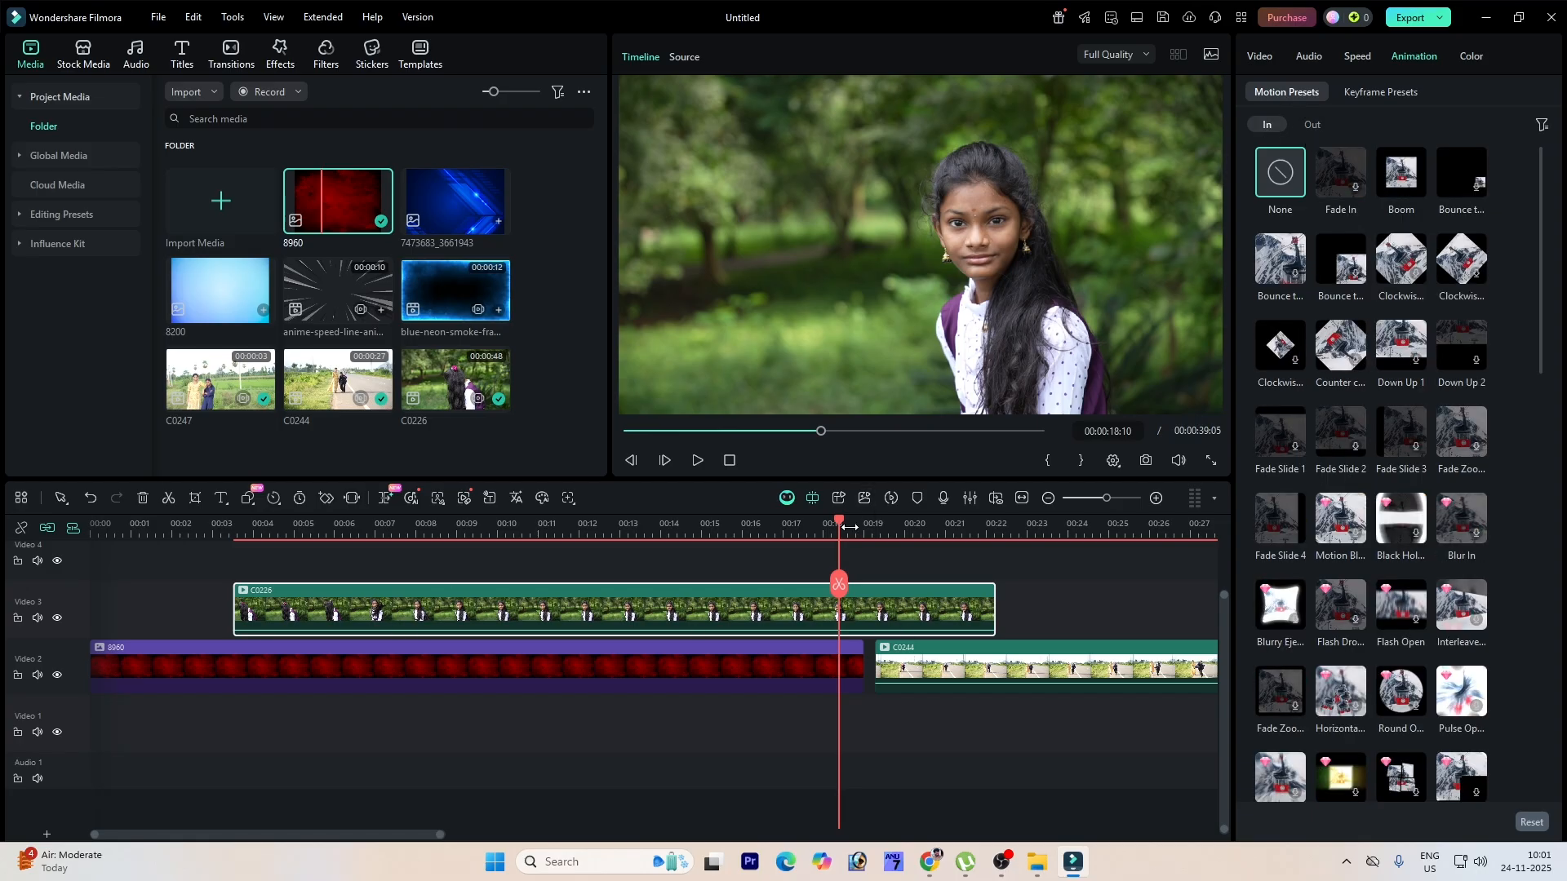
{"action": "left_click_drag", "start_coordinate": [838, 523], "coordinate": [644, 526]}
{"action": "left_click_drag", "start_coordinate": [558, 616], "coordinate": [277, 633]}
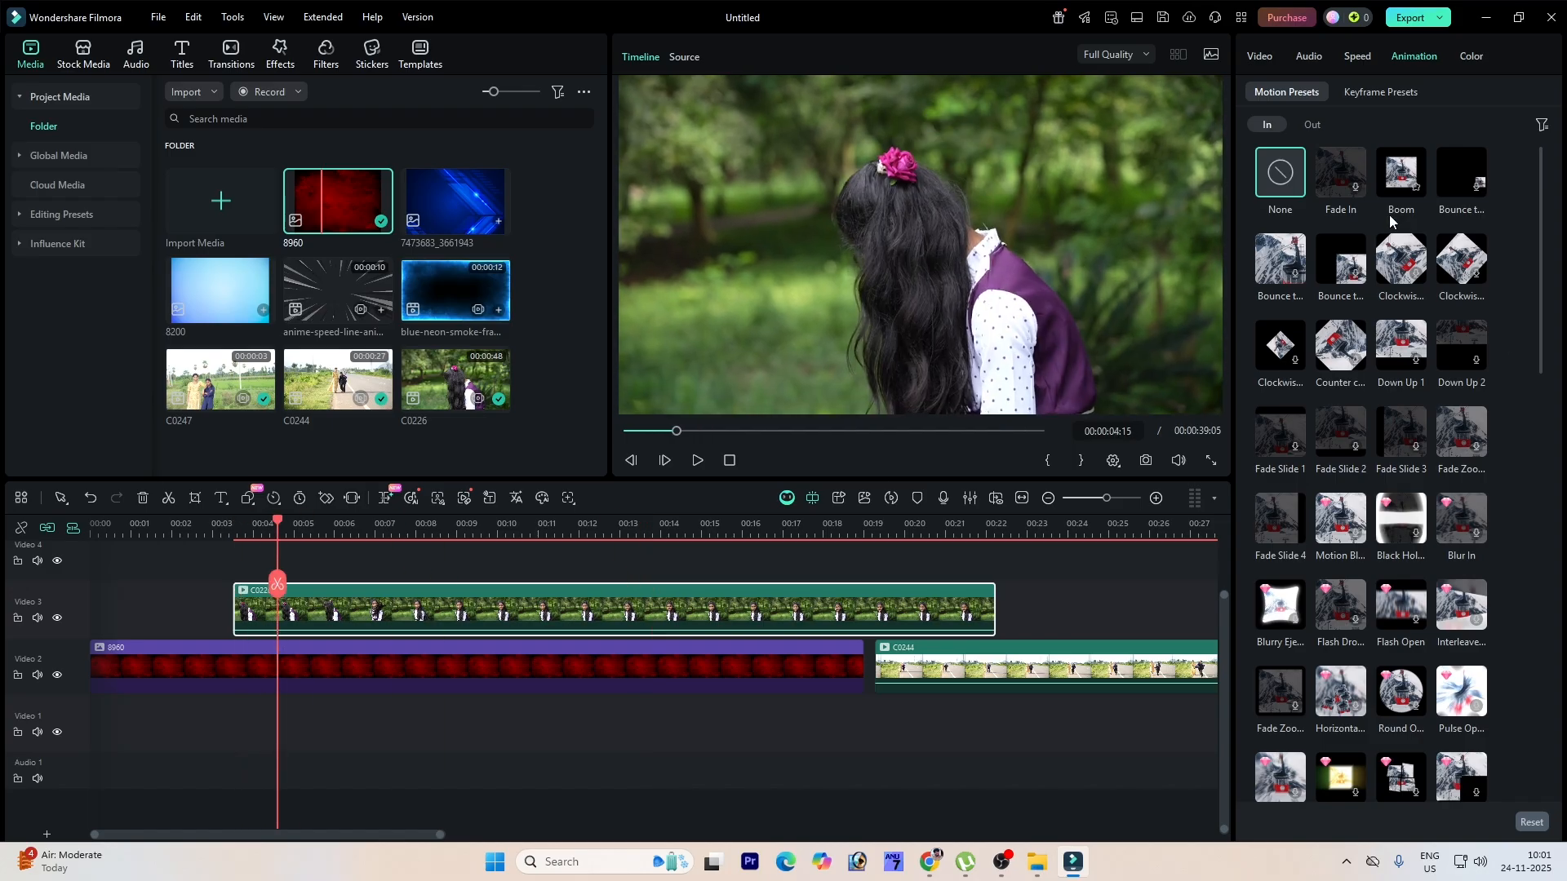
{"action": "left_click", "coordinate": [1405, 175]}
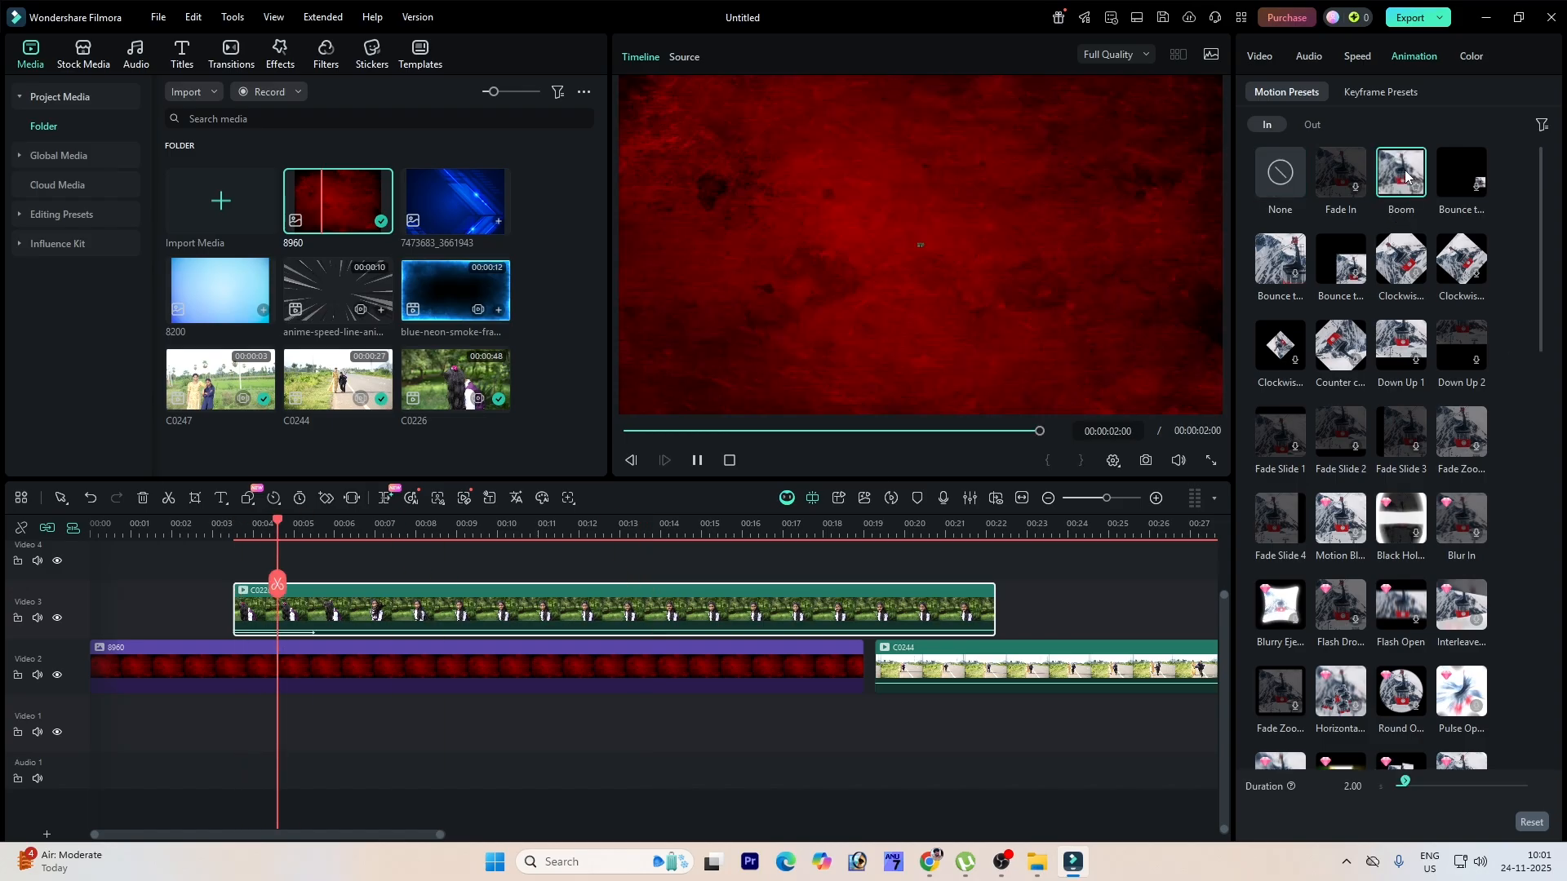
Step: Apply the Fade Slide 1 out-animation preset to the C0226 clip and play the clip back
{"action": "left_click_drag", "start_coordinate": [279, 523], "coordinate": [224, 543]}
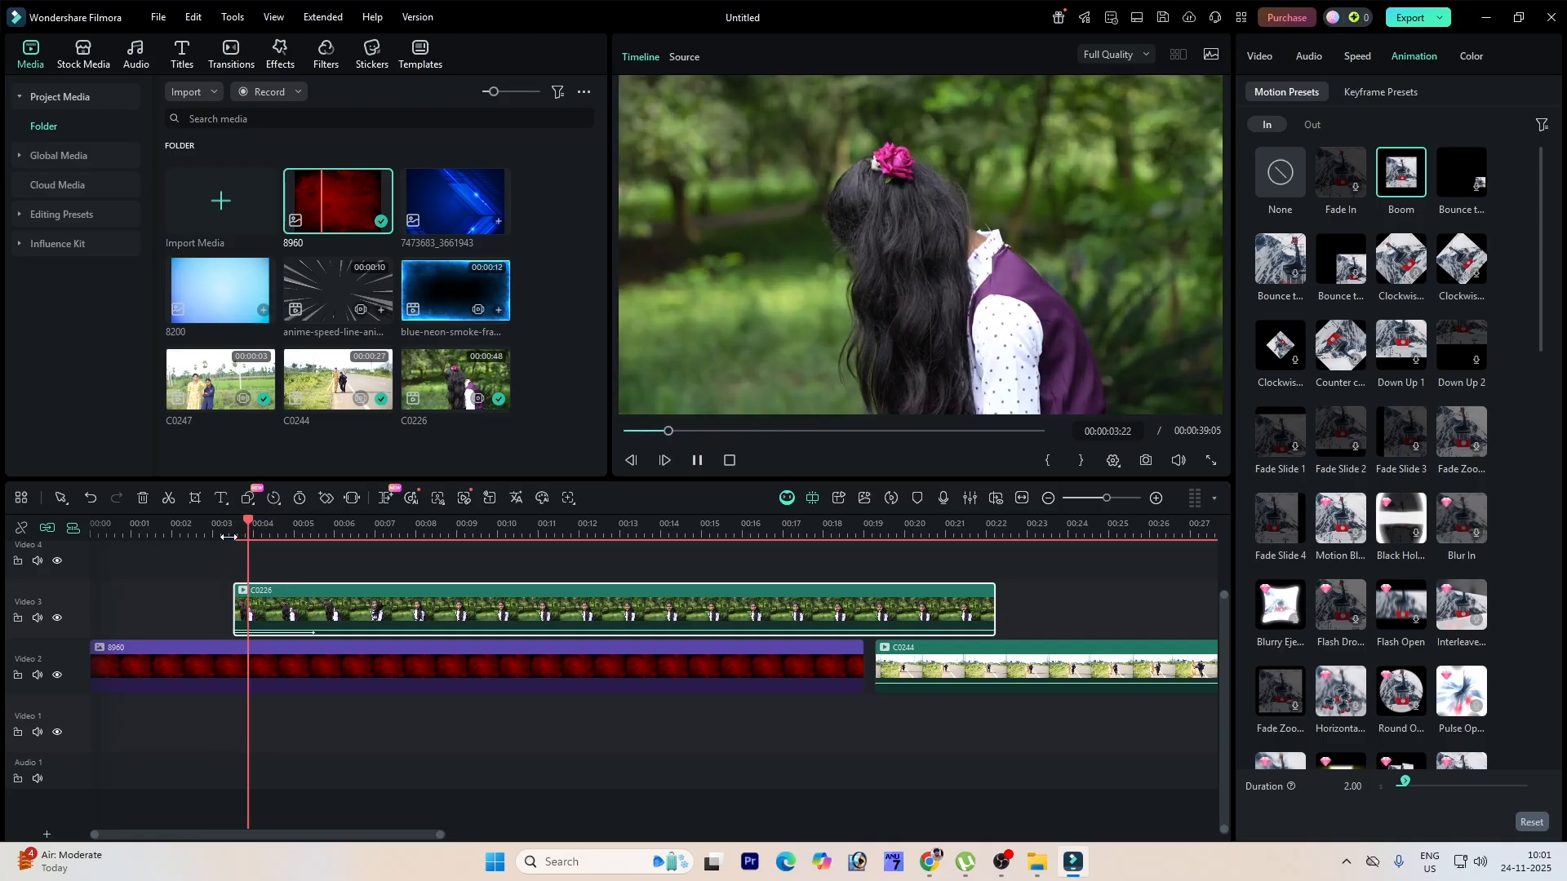
{"action": "key", "text": "space"}
{"action": "left_click", "coordinate": [1314, 124]}
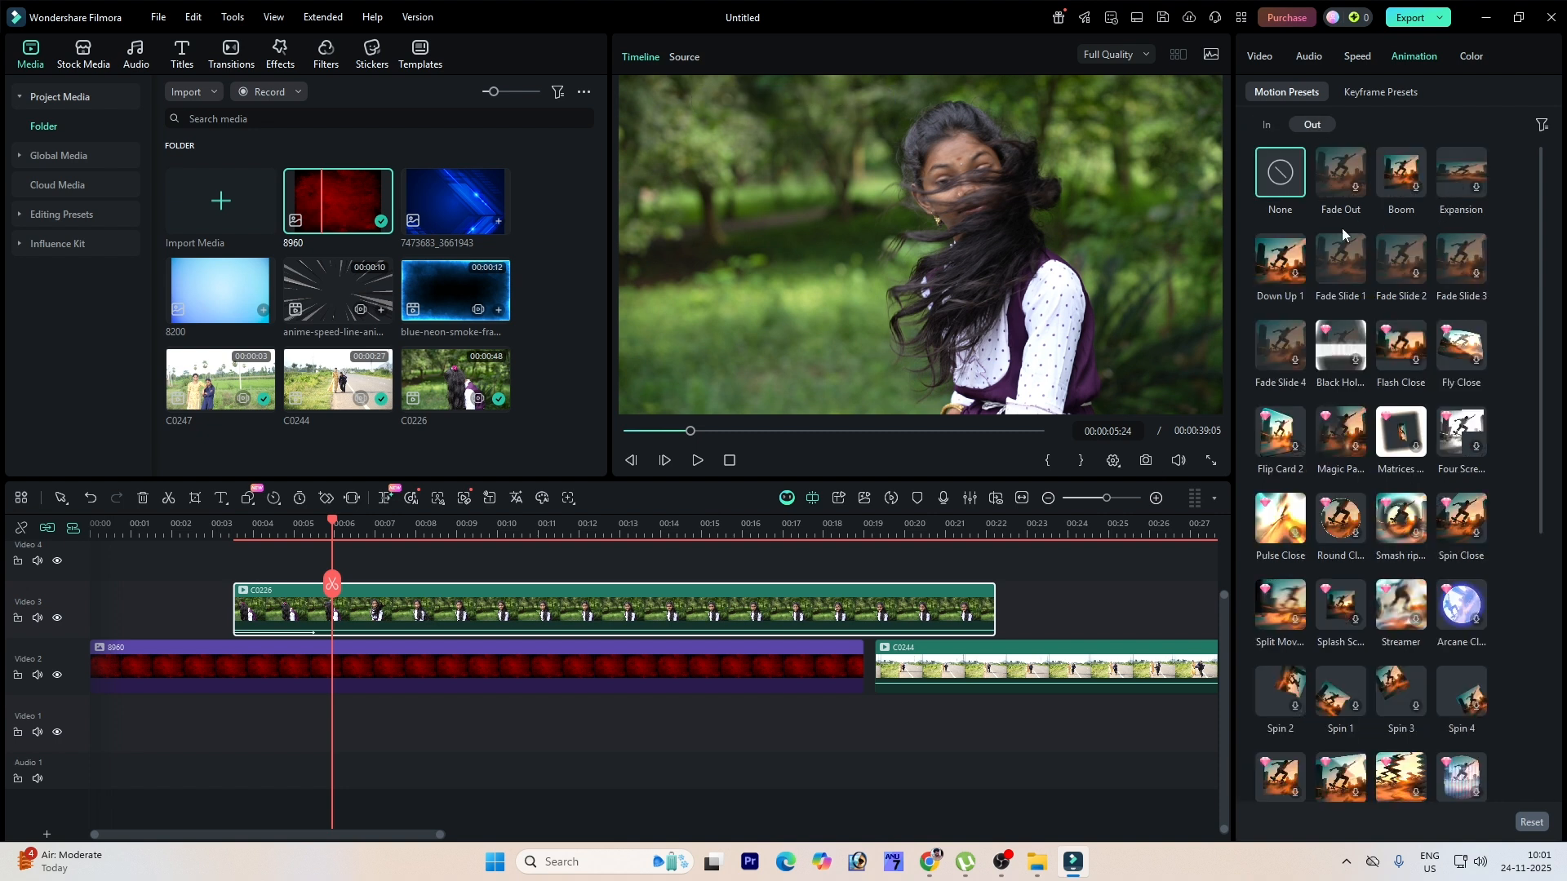
{"action": "left_click", "coordinate": [1351, 256]}
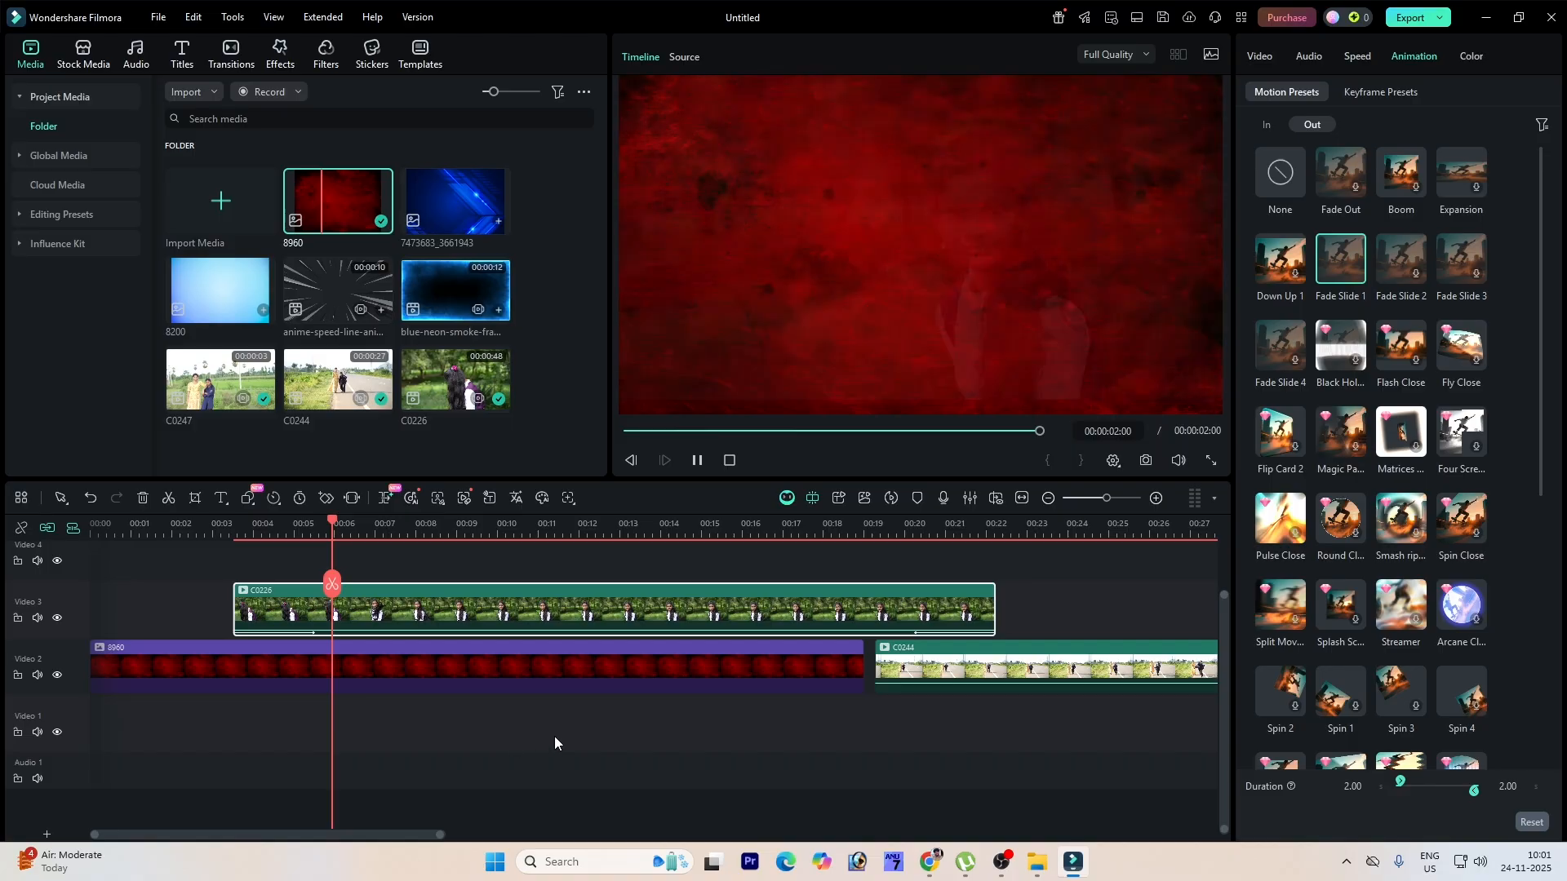
{"action": "key", "text": "space"}
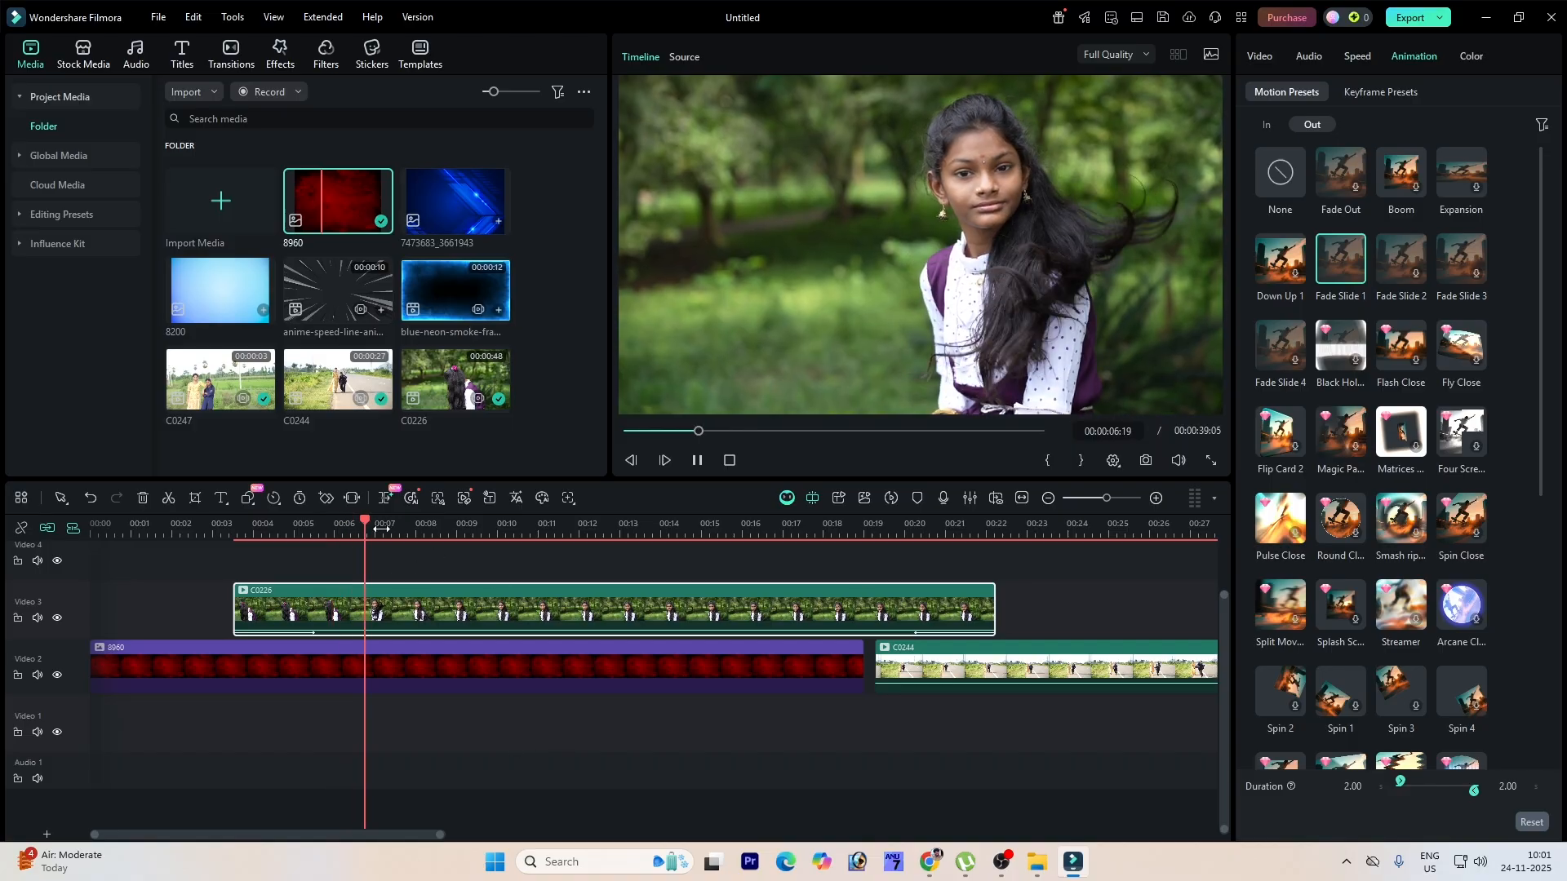
{"action": "scroll", "coordinate": [487, 521], "scroll_direction": "up", "scroll_amount": 2}
{"action": "scroll", "coordinate": [488, 520], "scroll_direction": "down", "scroll_amount": 2}
{"action": "left_click", "coordinate": [796, 522]}
{"action": "key", "text": "space"}
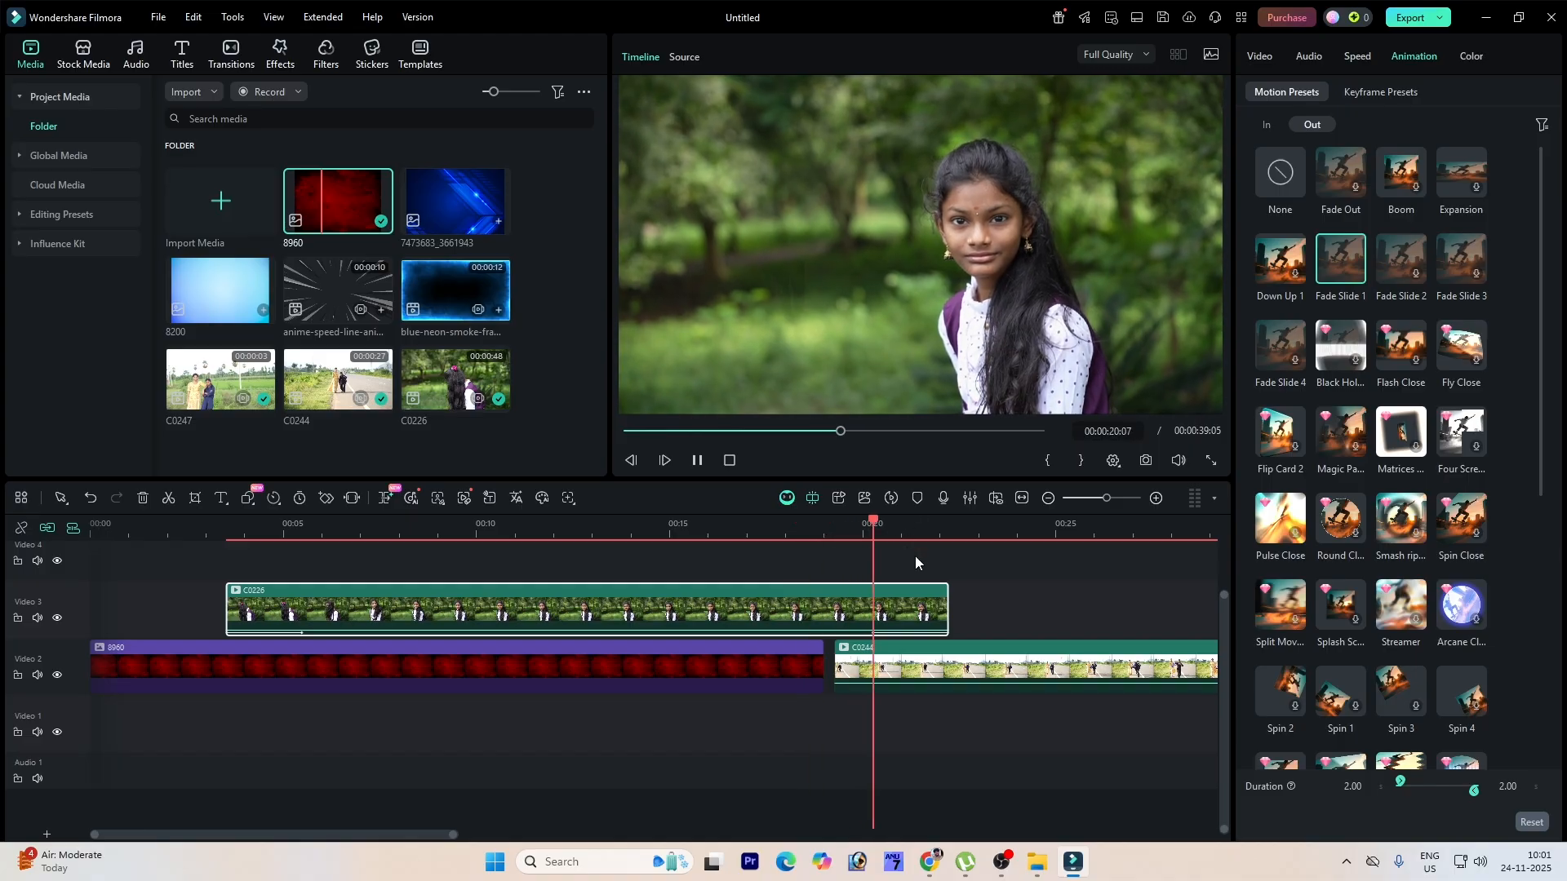
{"action": "key", "text": "space"}
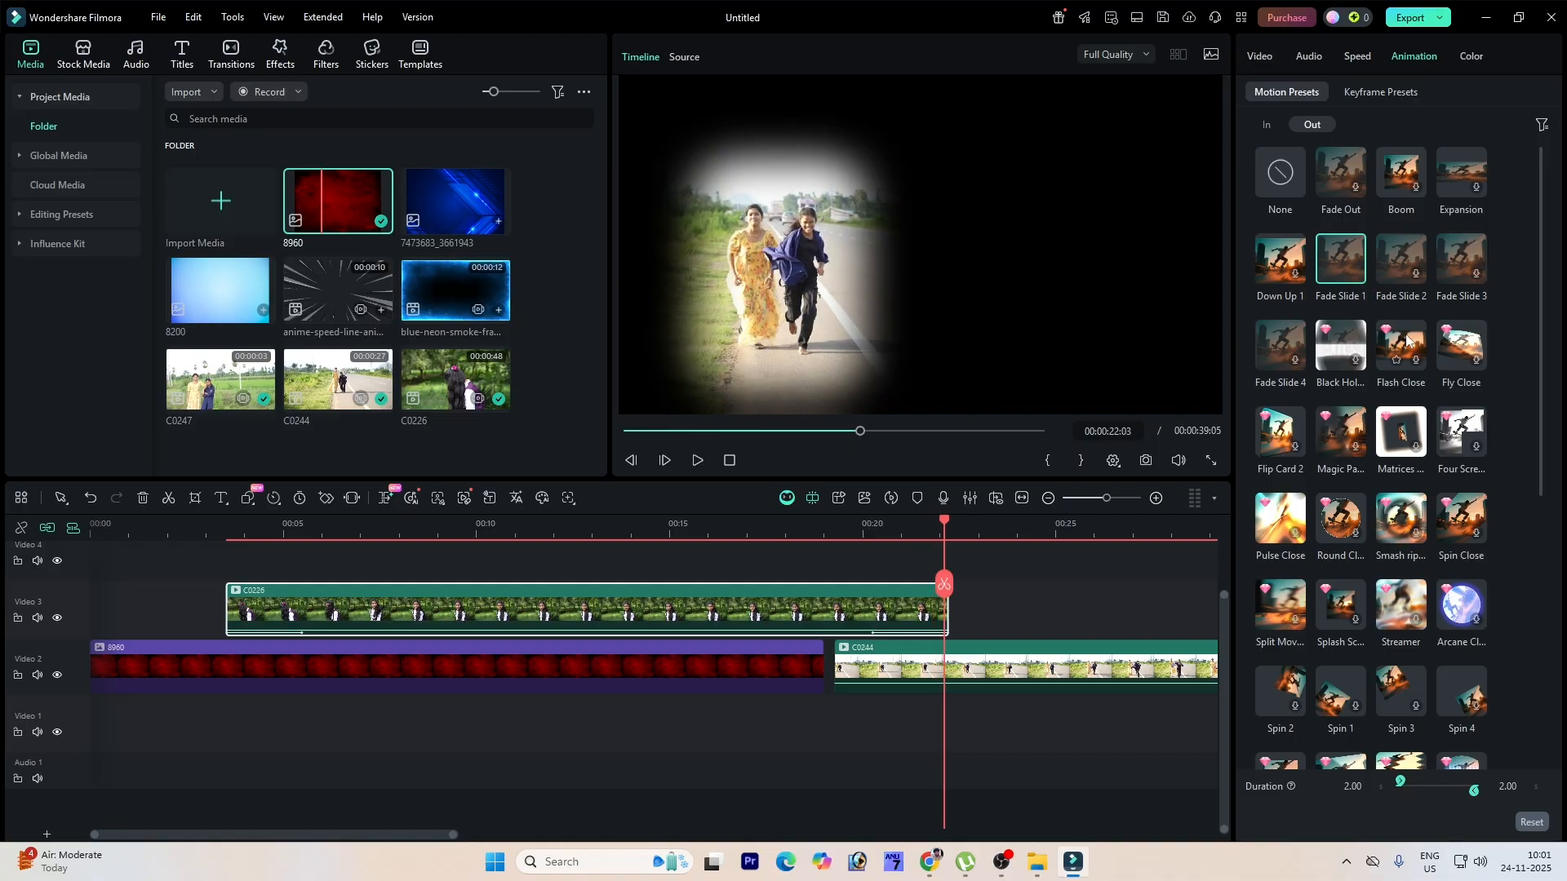
Step: Colour-grade the C0226 clip with vibrance 22, saturation 30 and a slightly warmer temperature
{"action": "left_click", "coordinate": [1473, 56]}
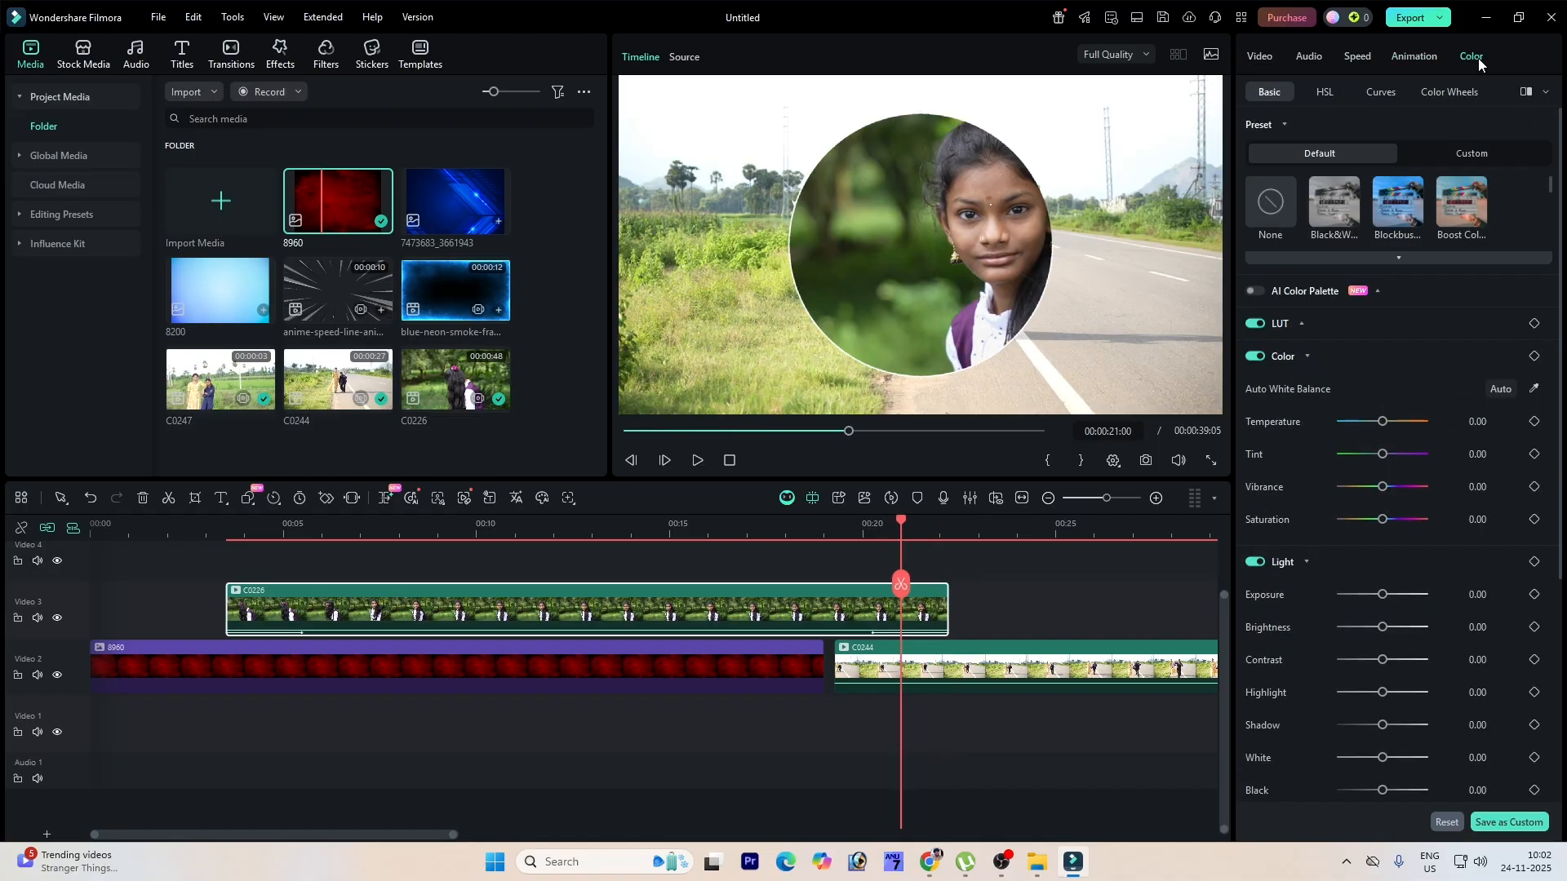
{"action": "left_click", "coordinate": [651, 523]}
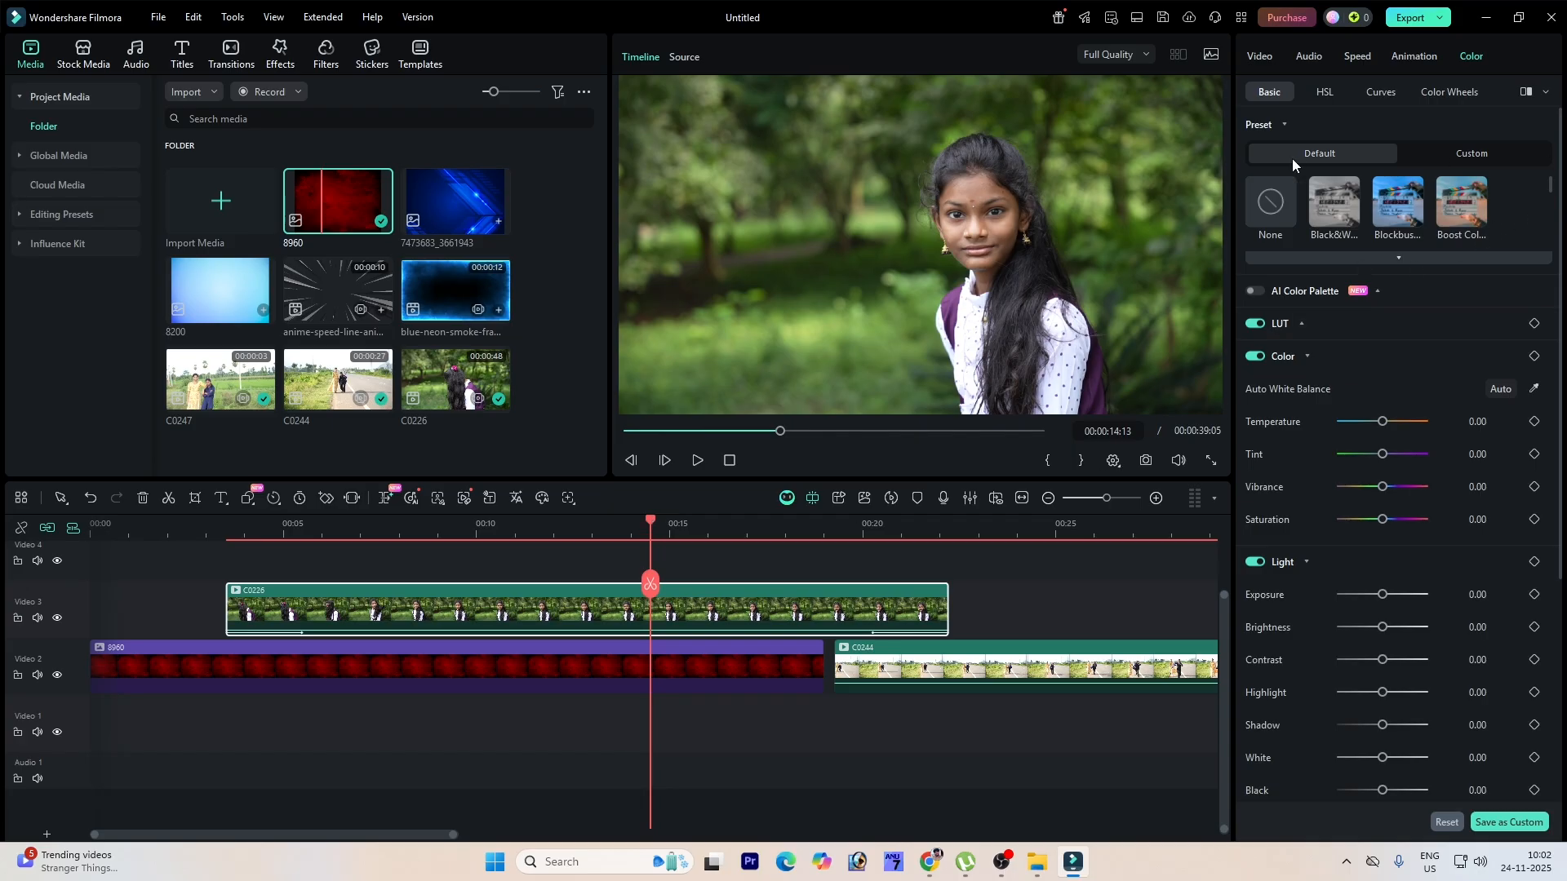
{"action": "left_click", "coordinate": [1464, 158]}
{"action": "left_click", "coordinate": [1338, 158]}
{"action": "left_click_drag", "start_coordinate": [1559, 173], "coordinate": [1559, 257]}
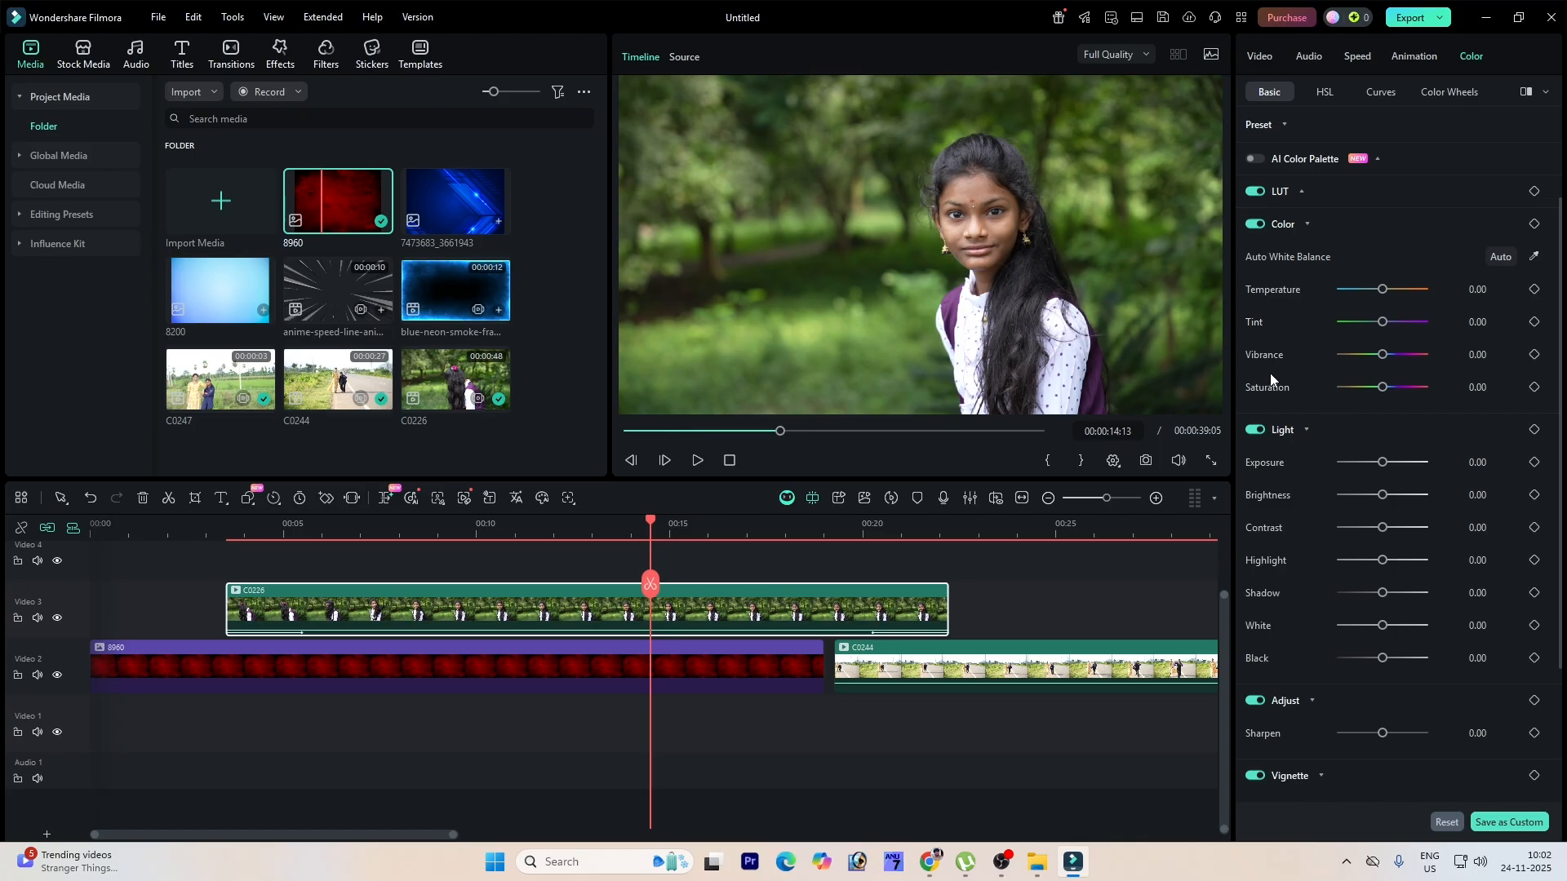
{"action": "left_click_drag", "start_coordinate": [1379, 360], "coordinate": [1400, 361]}
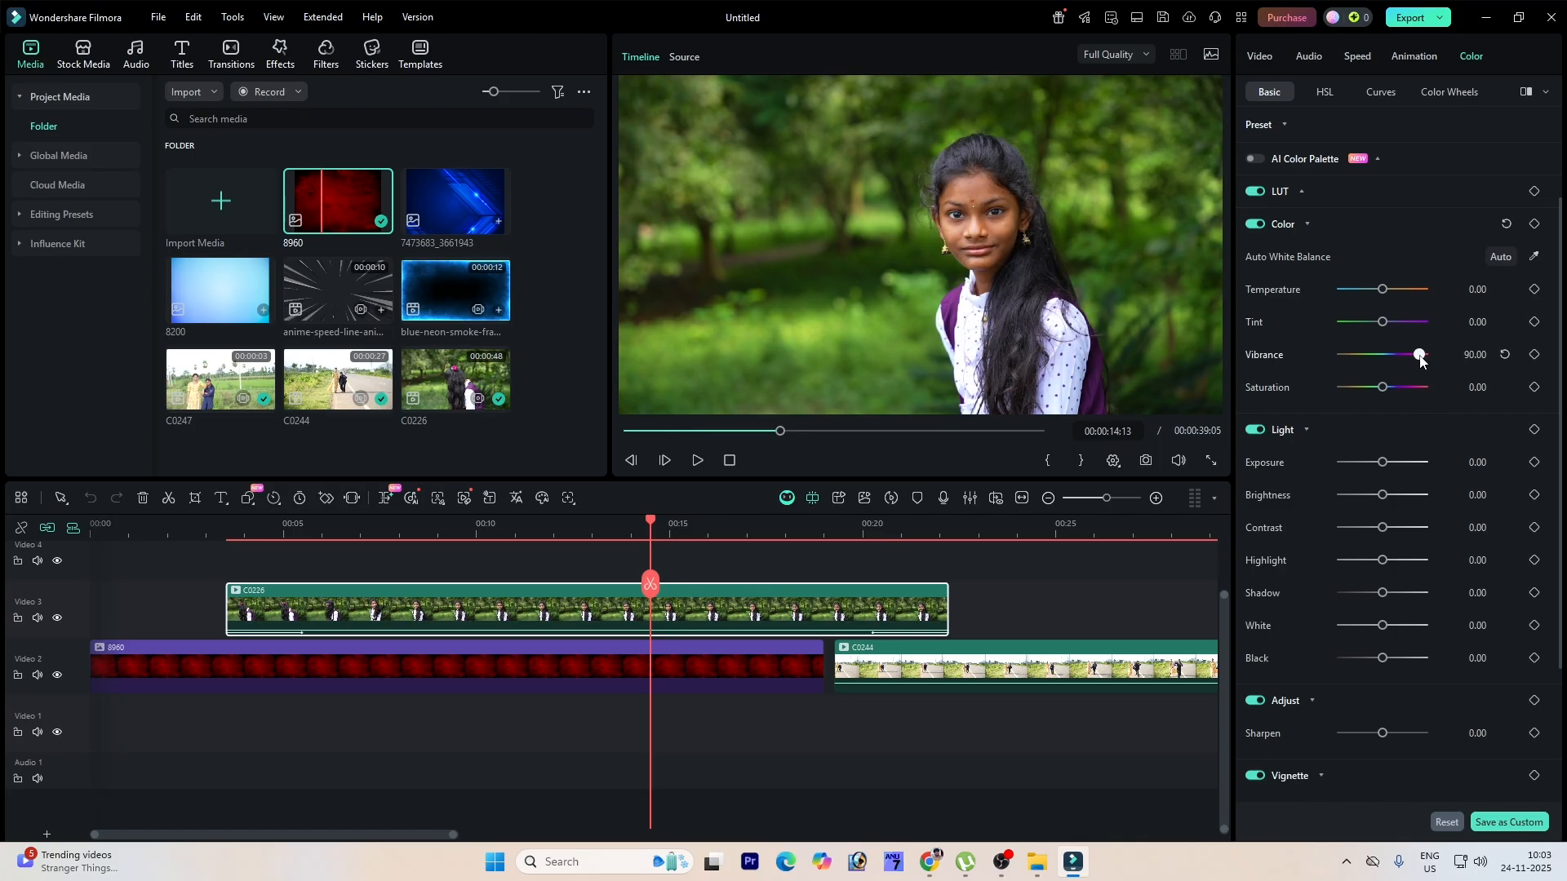
{"action": "left_click_drag", "start_coordinate": [1424, 362], "coordinate": [1394, 390]}
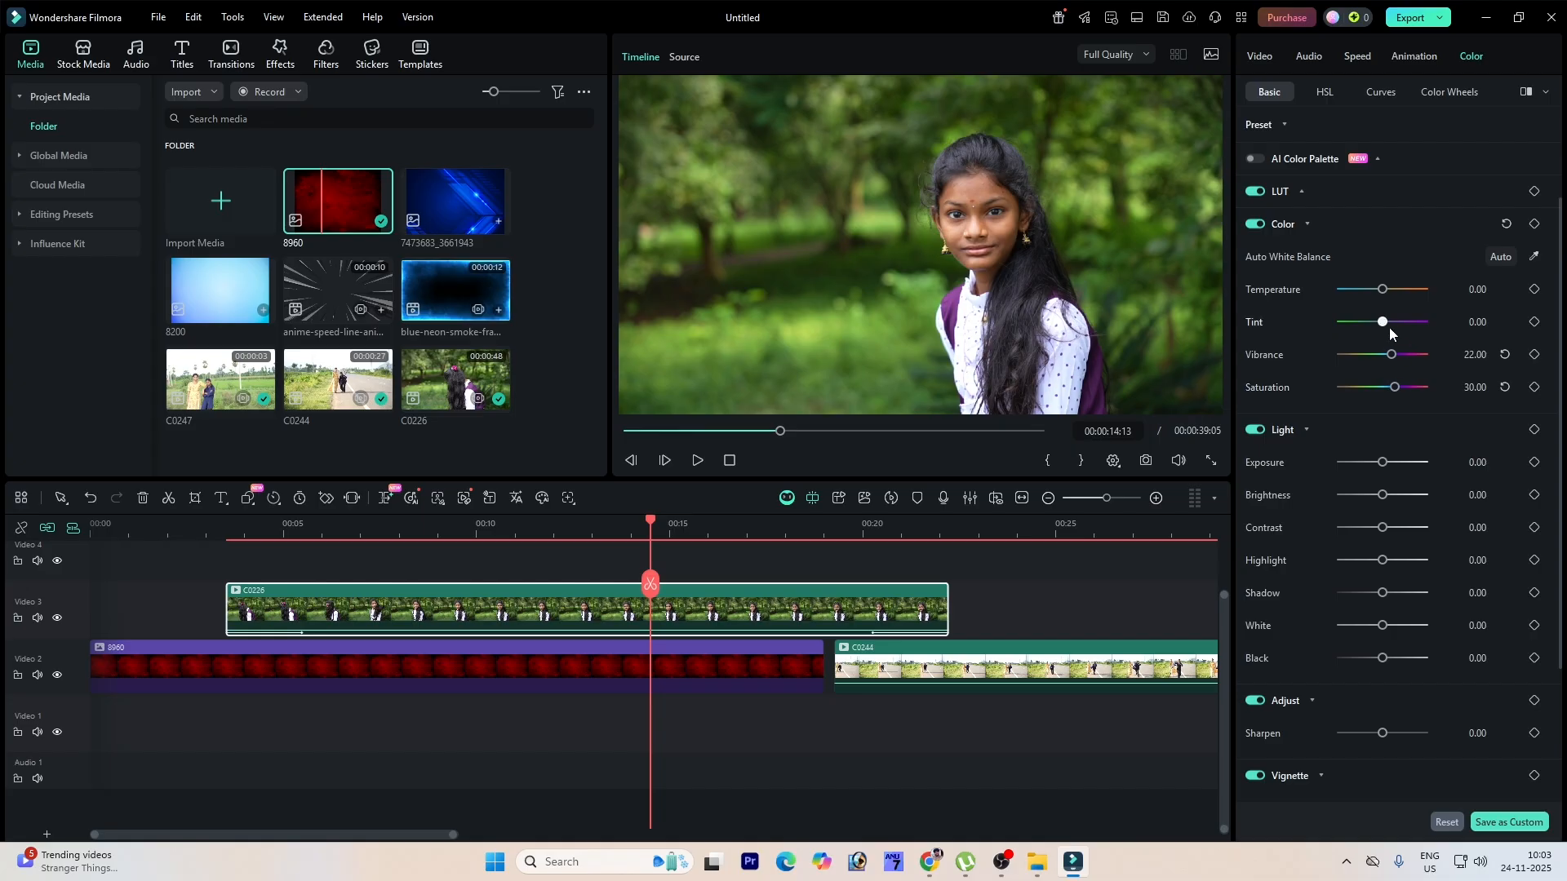
{"action": "left_click_drag", "start_coordinate": [1385, 325], "coordinate": [1391, 291]}
Step: Adjust the C0244 clip's light with contrast 56, highlight -28, shadow -26 and black -42
{"action": "left_click", "coordinate": [1044, 668]}
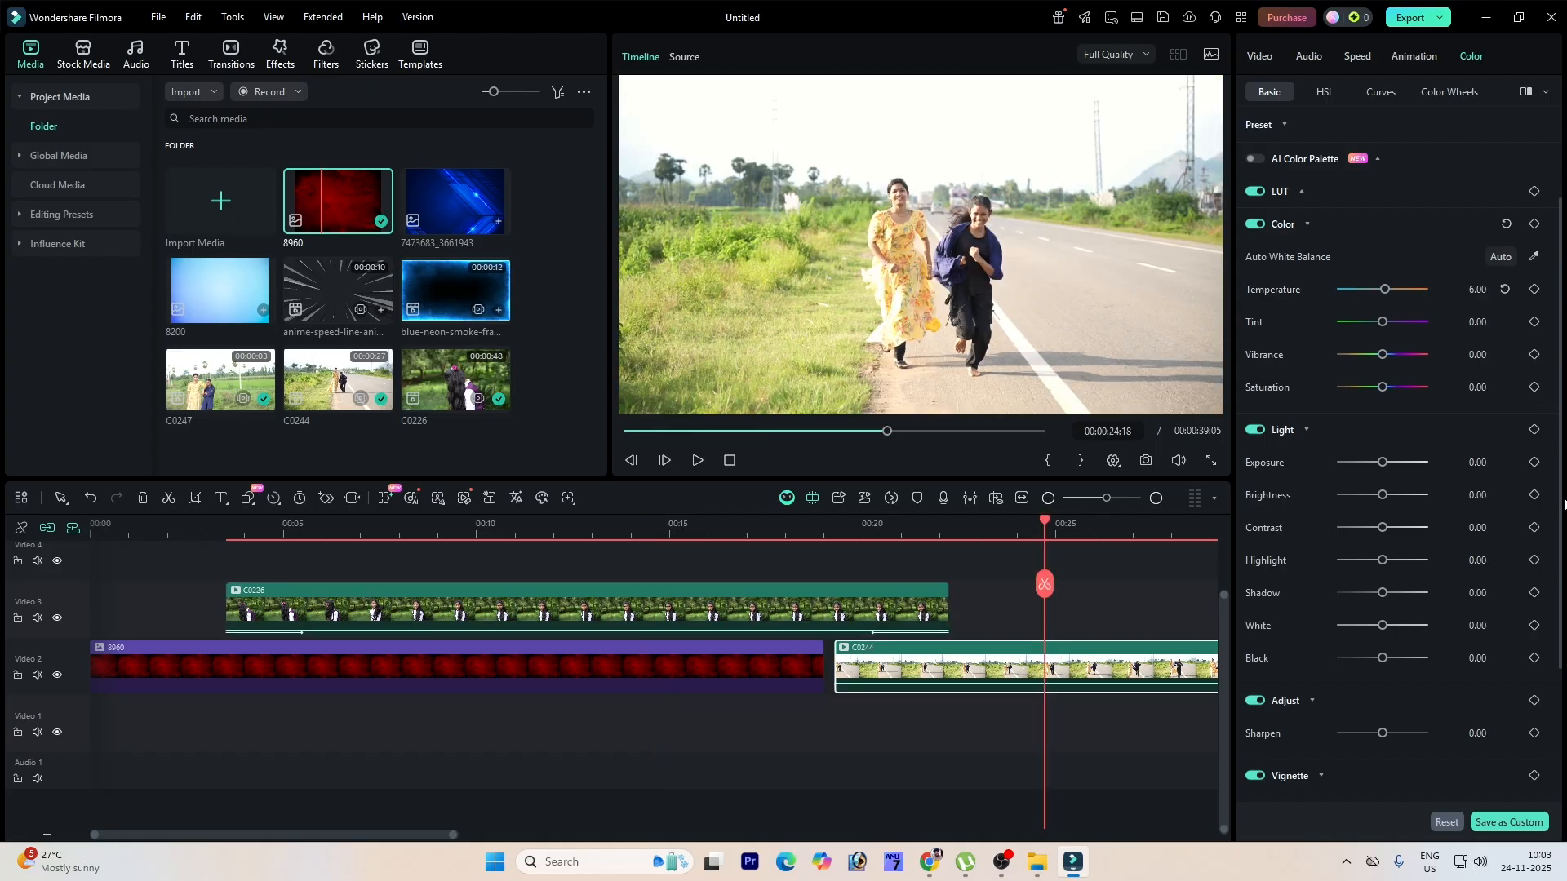
{"action": "mouse_move", "coordinate": [1381, 463]}
{"action": "left_mouse_down"}
{"action": "mouse_move", "coordinate": [1397, 462]}
{"action": "mouse_move", "coordinate": [1373, 467]}
{"action": "left_mouse_up"}
{"action": "key", "text": "ctrl+z"}
{"action": "left_click_drag", "start_coordinate": [1382, 561], "coordinate": [1370, 666]}
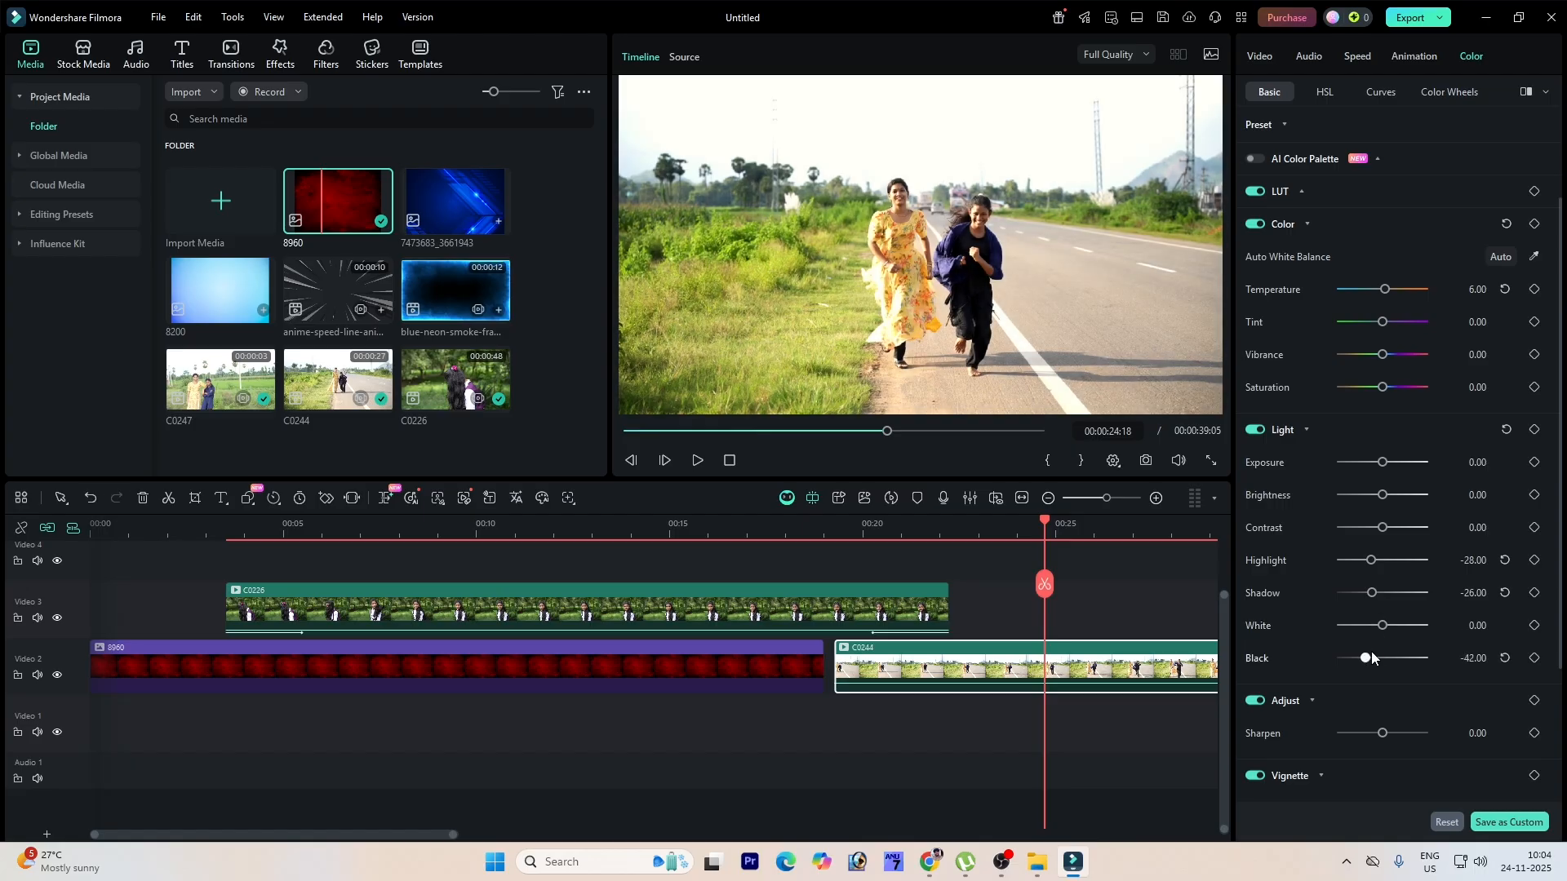
{"action": "left_click_drag", "start_coordinate": [1382, 495], "coordinate": [1407, 537]}
{"action": "key", "text": "ctrl+z"}
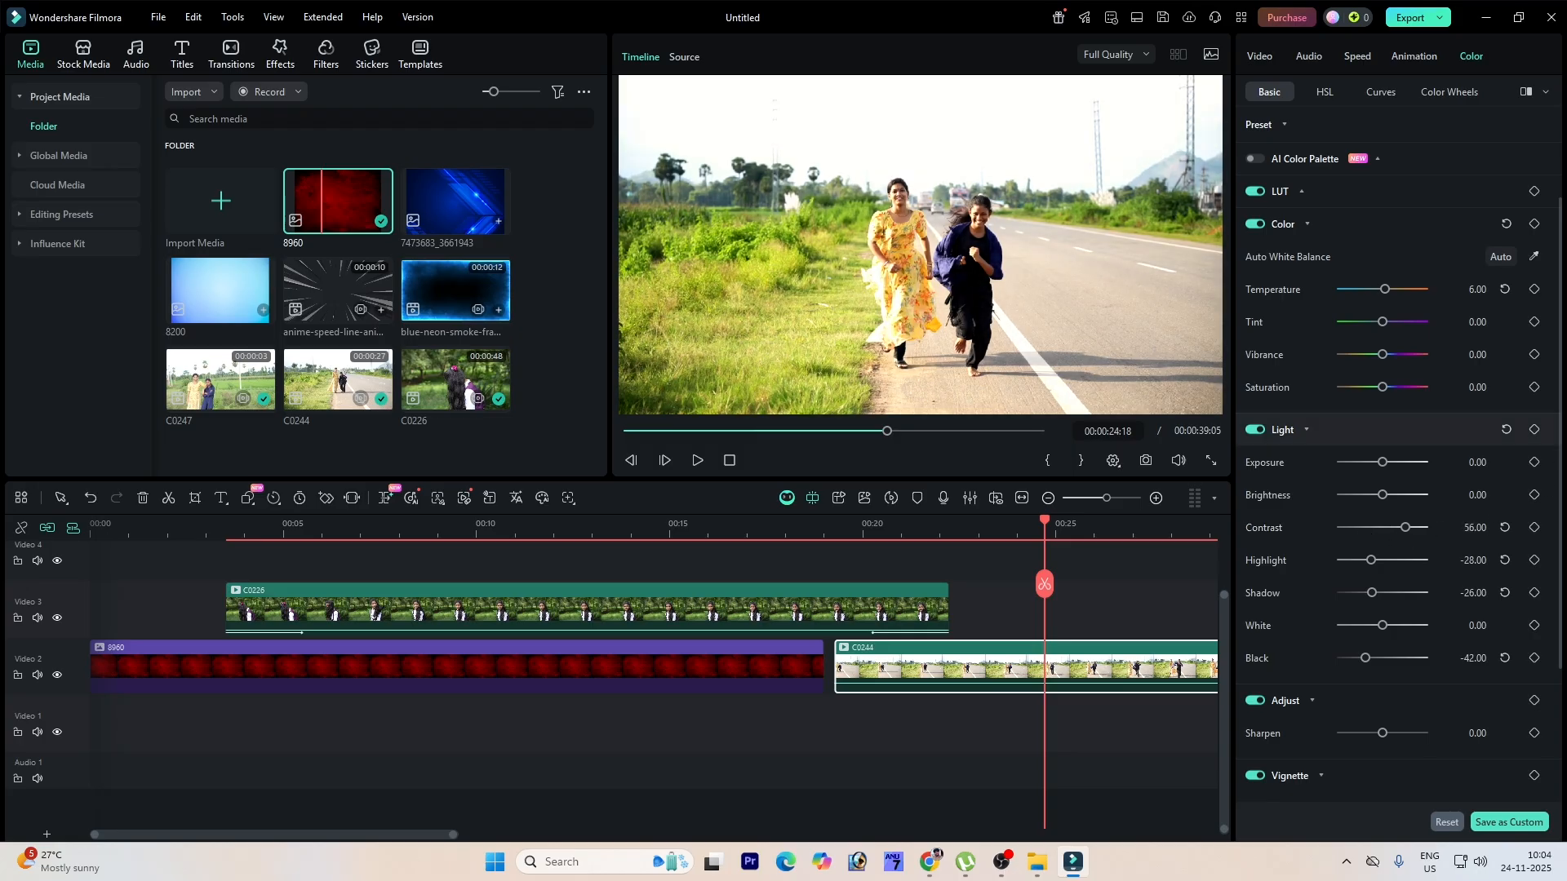
Step: Set the C0244 clip's sharpen to 74 and reset its light adjustments
{"action": "scroll", "coordinate": [1547, 620], "scroll_direction": "down", "scroll_amount": 3}
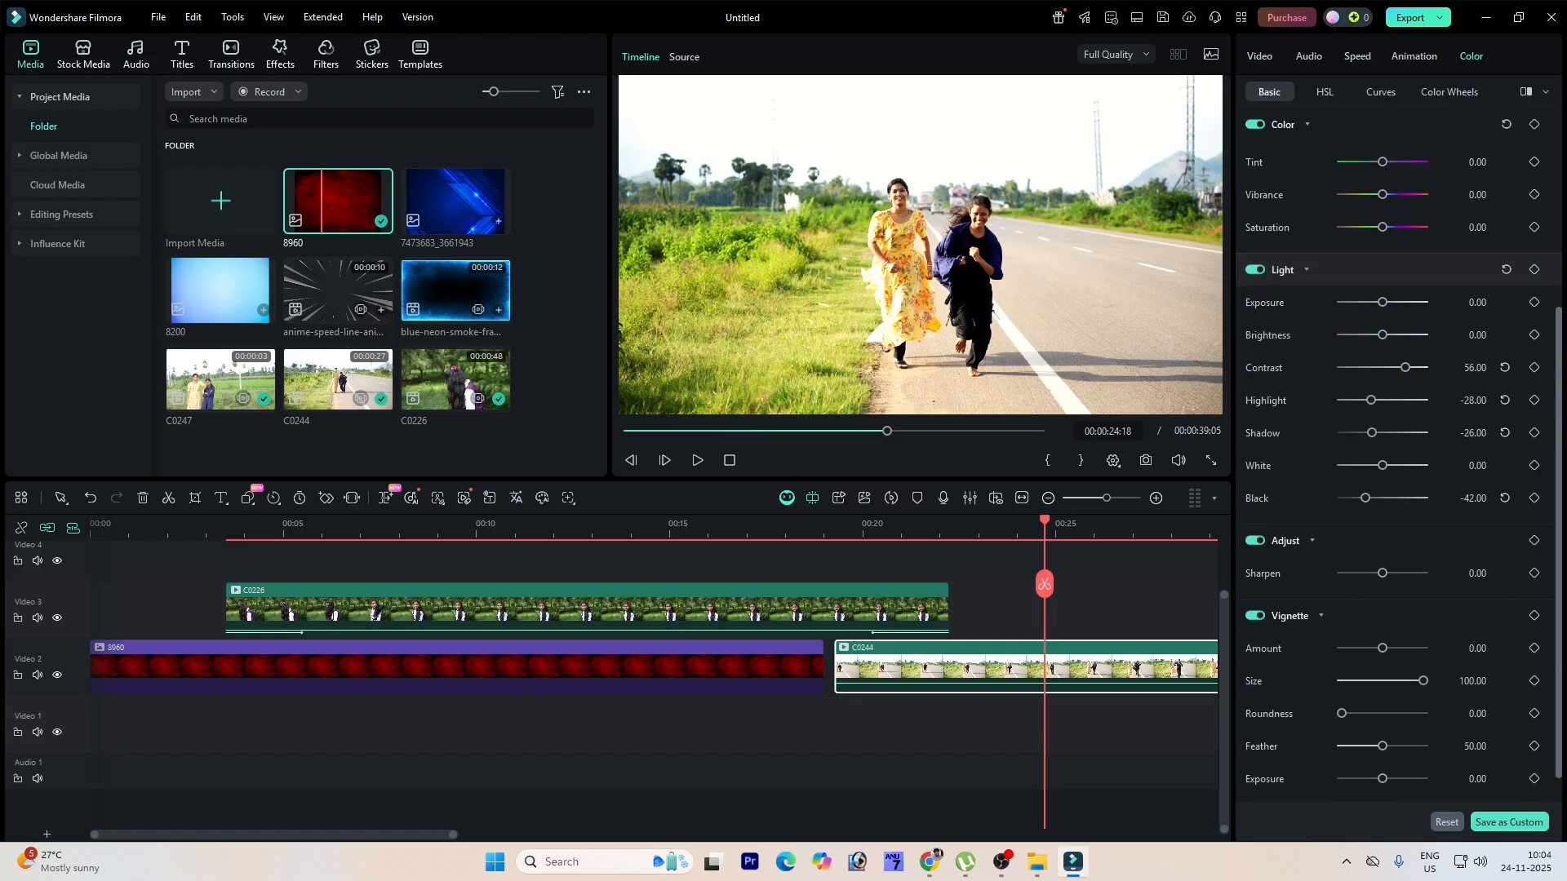
{"action": "left_click_drag", "start_coordinate": [1382, 541], "coordinate": [1414, 545]}
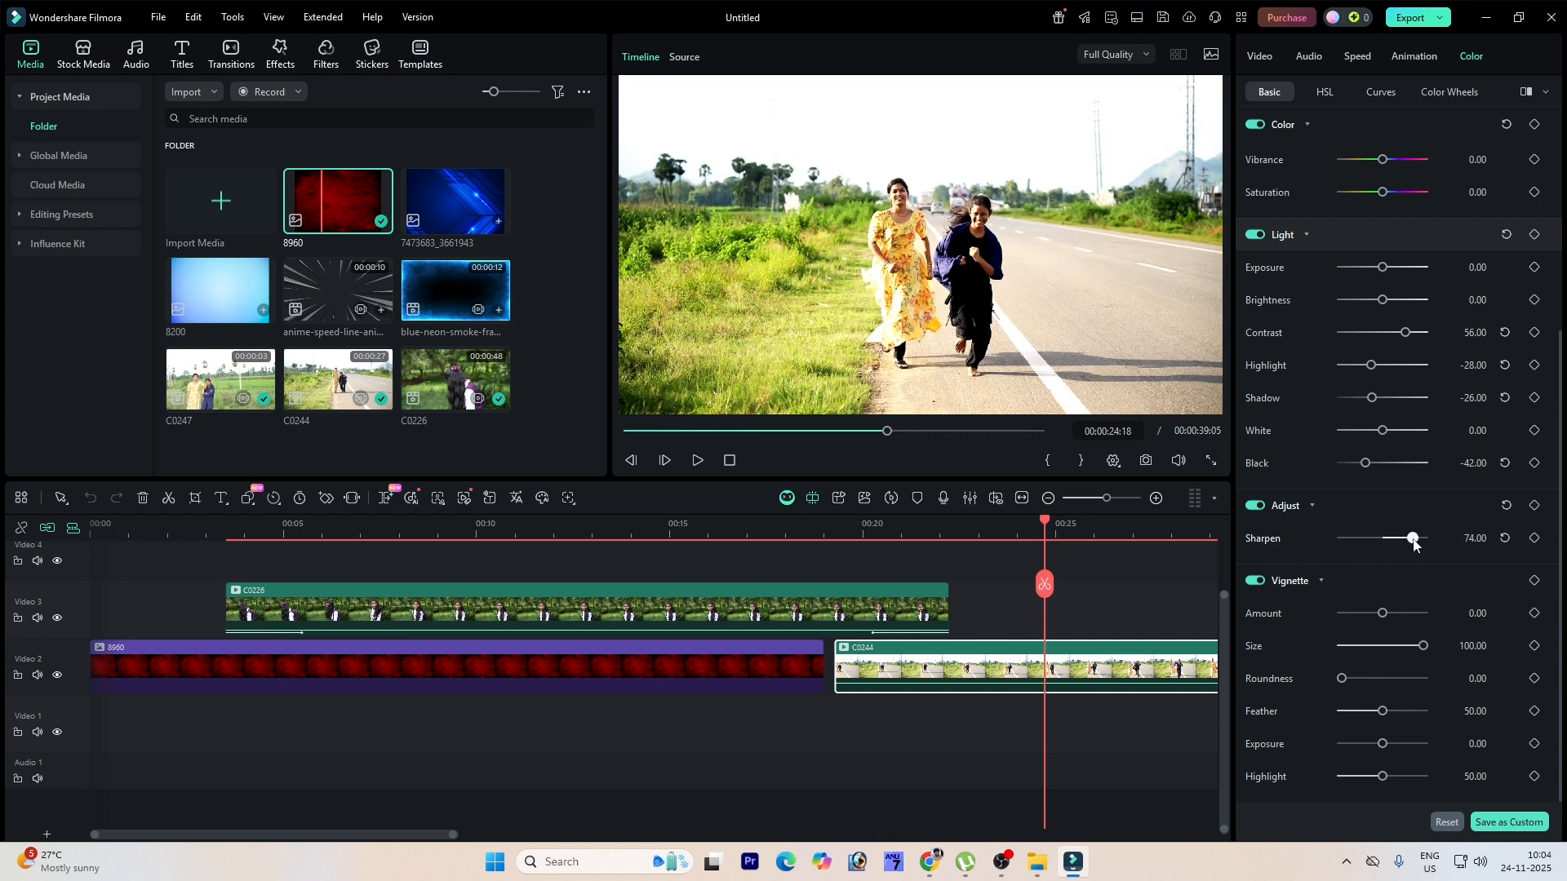
{"action": "left_click", "coordinate": [1507, 236]}
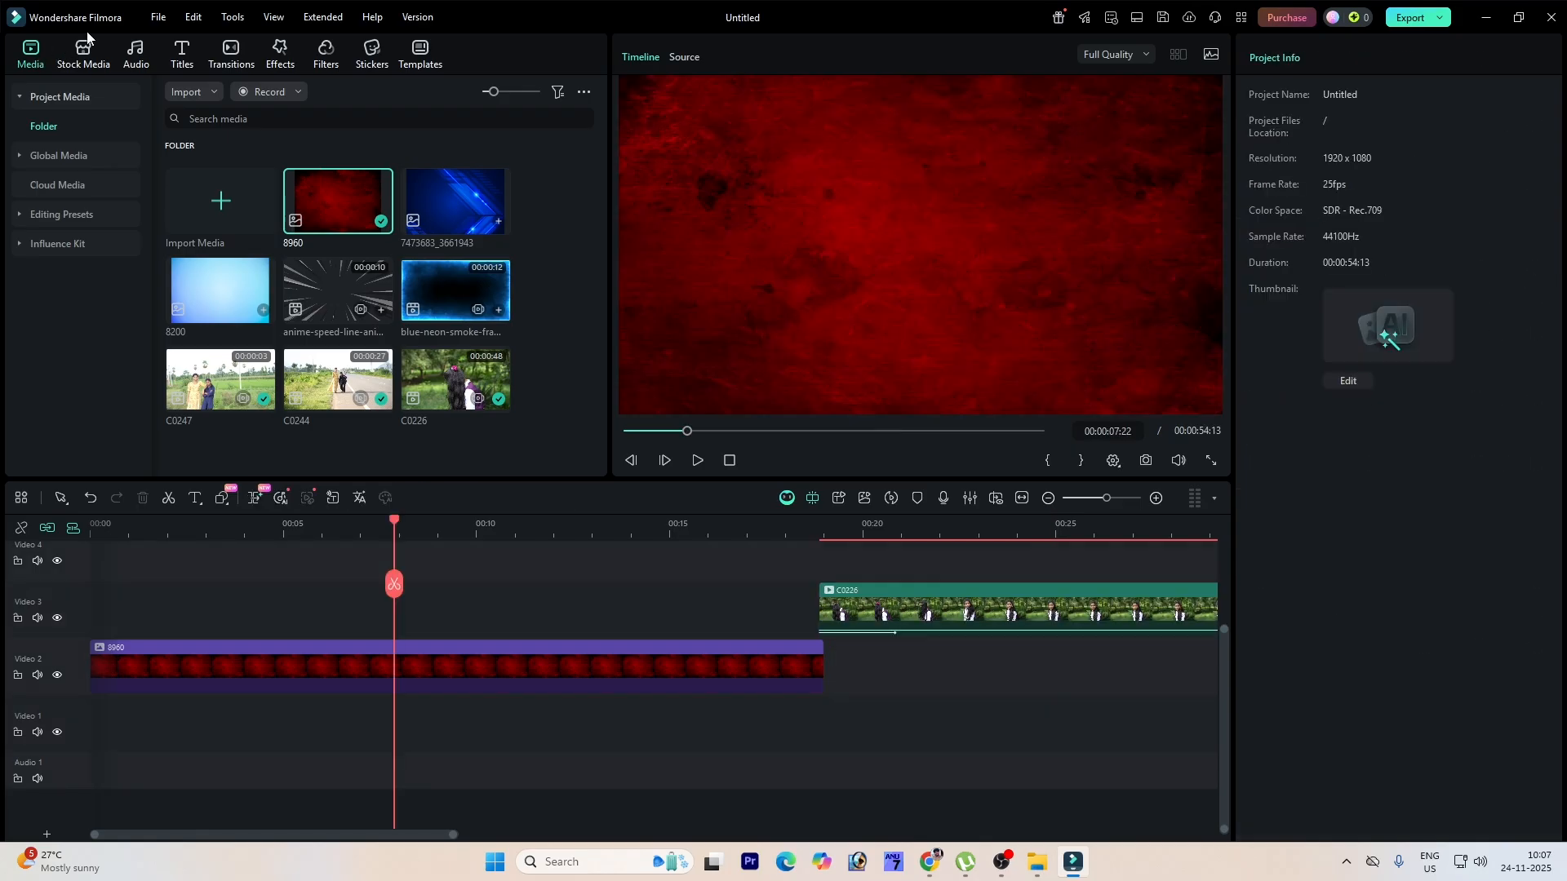
Step: Add the Default Title to the start of Video 3 and extend it to about 18 seconds
{"action": "left_click", "coordinate": [183, 52]}
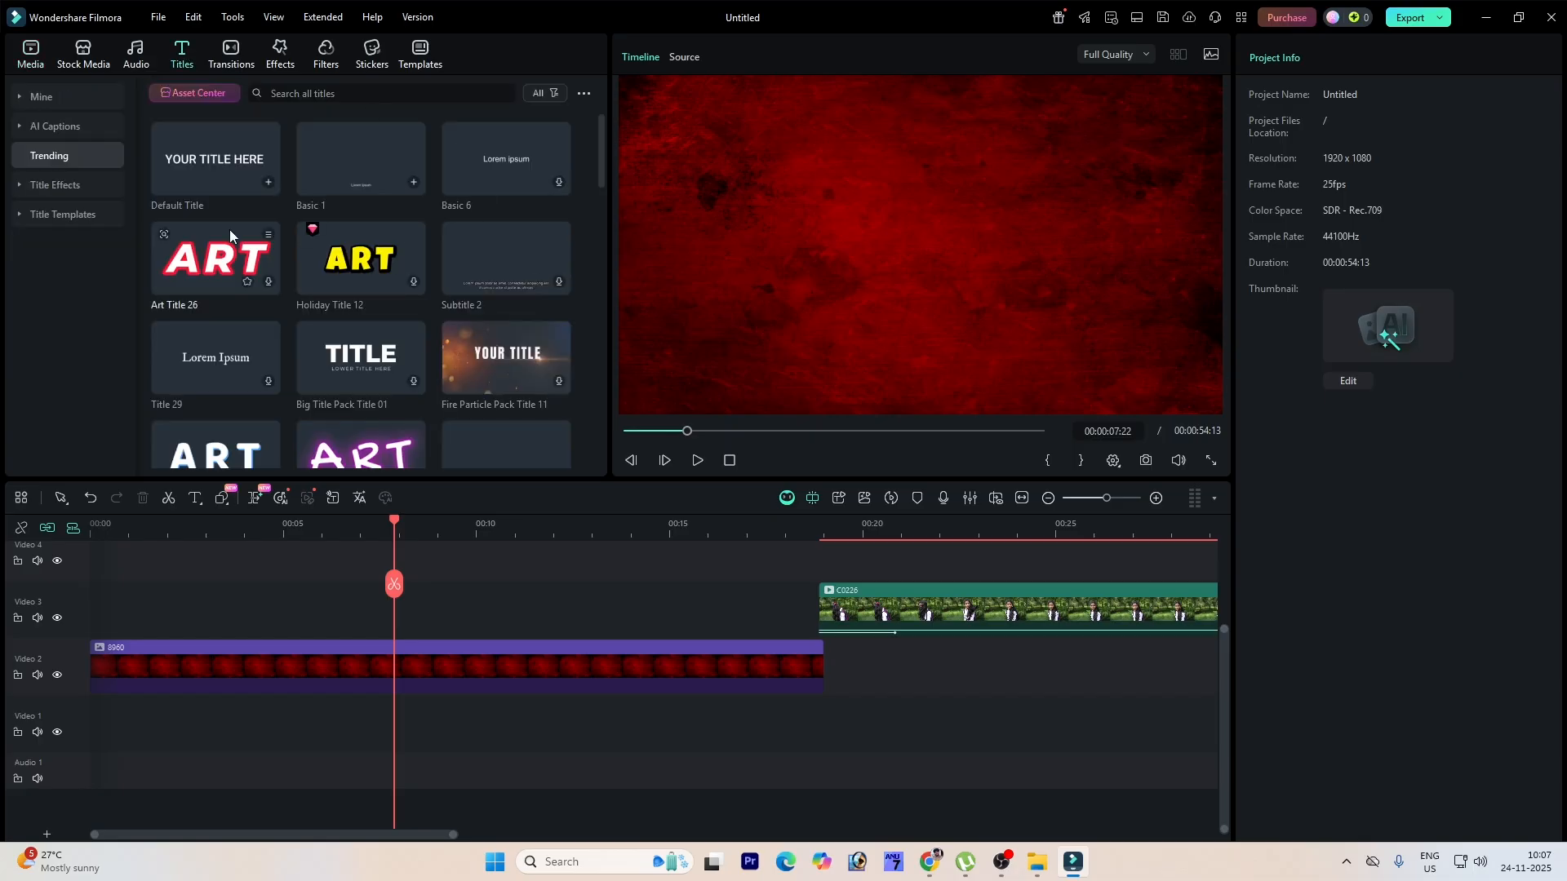
{"action": "left_click", "coordinate": [223, 159]}
{"action": "left_click_drag", "start_coordinate": [239, 159], "coordinate": [91, 606]}
{"action": "left_click_drag", "start_coordinate": [380, 608], "coordinate": [804, 608]}
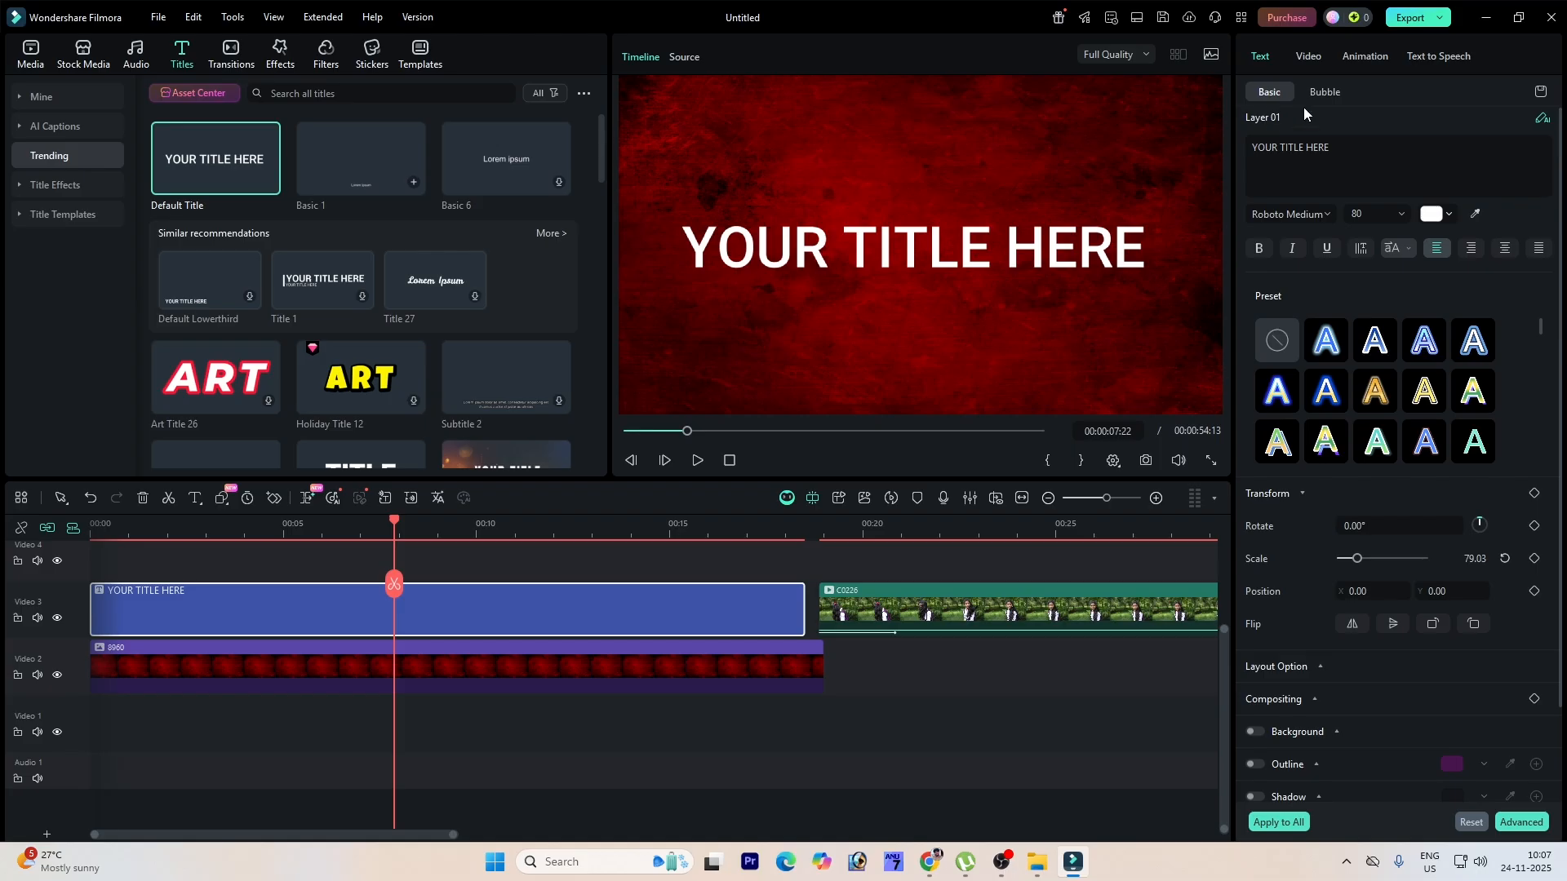
Step: Replace the title text with Filmora Editing
{"action": "triple_click", "coordinate": [1293, 151]}
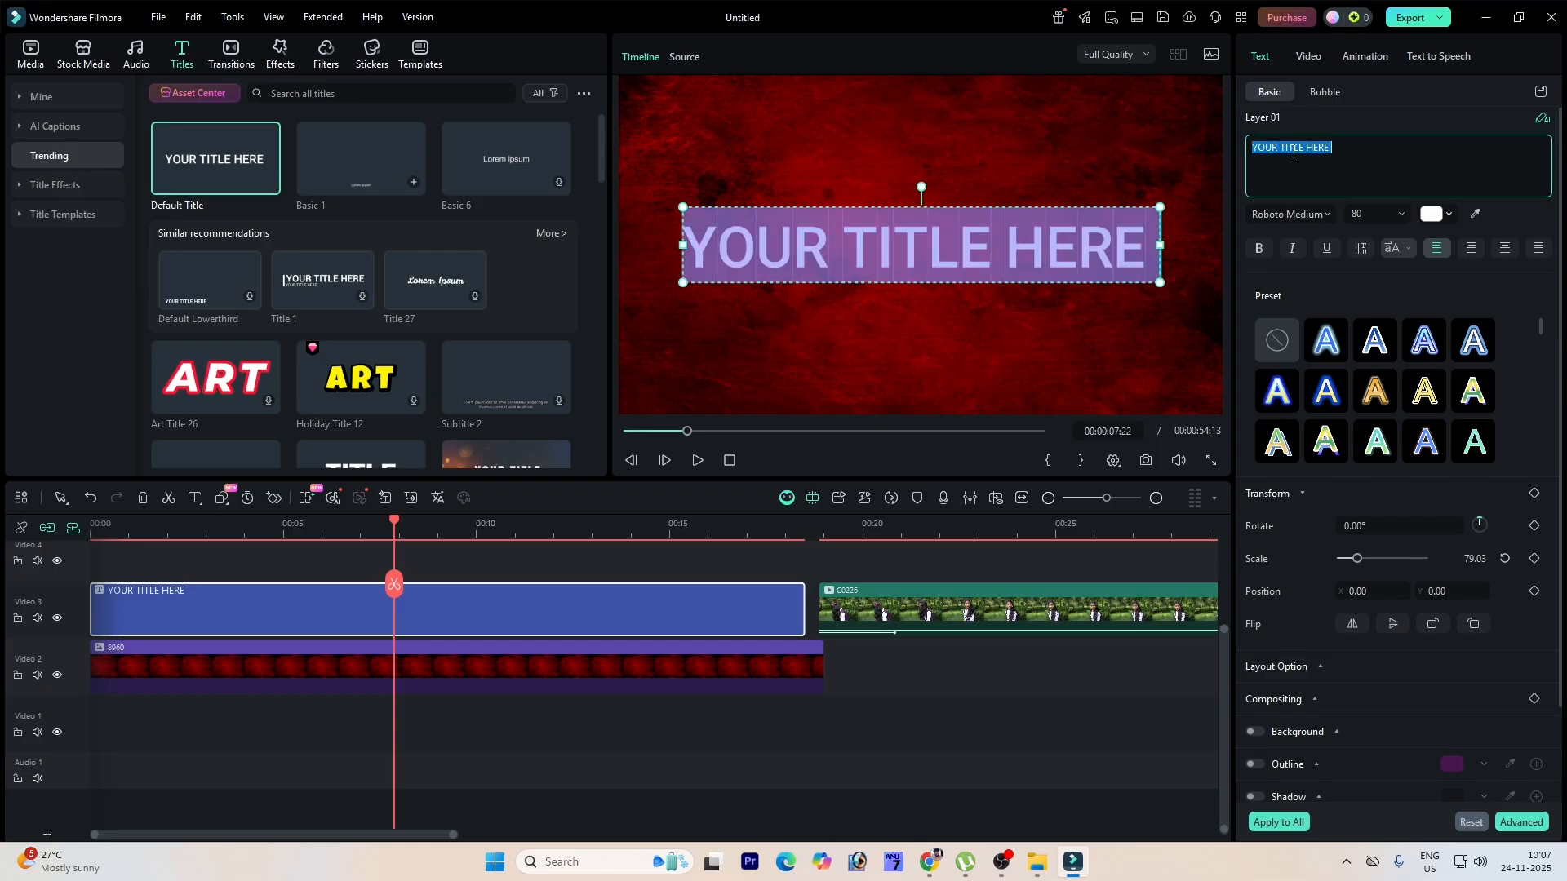
{"action": "type", "text": "Filmora Editing"}
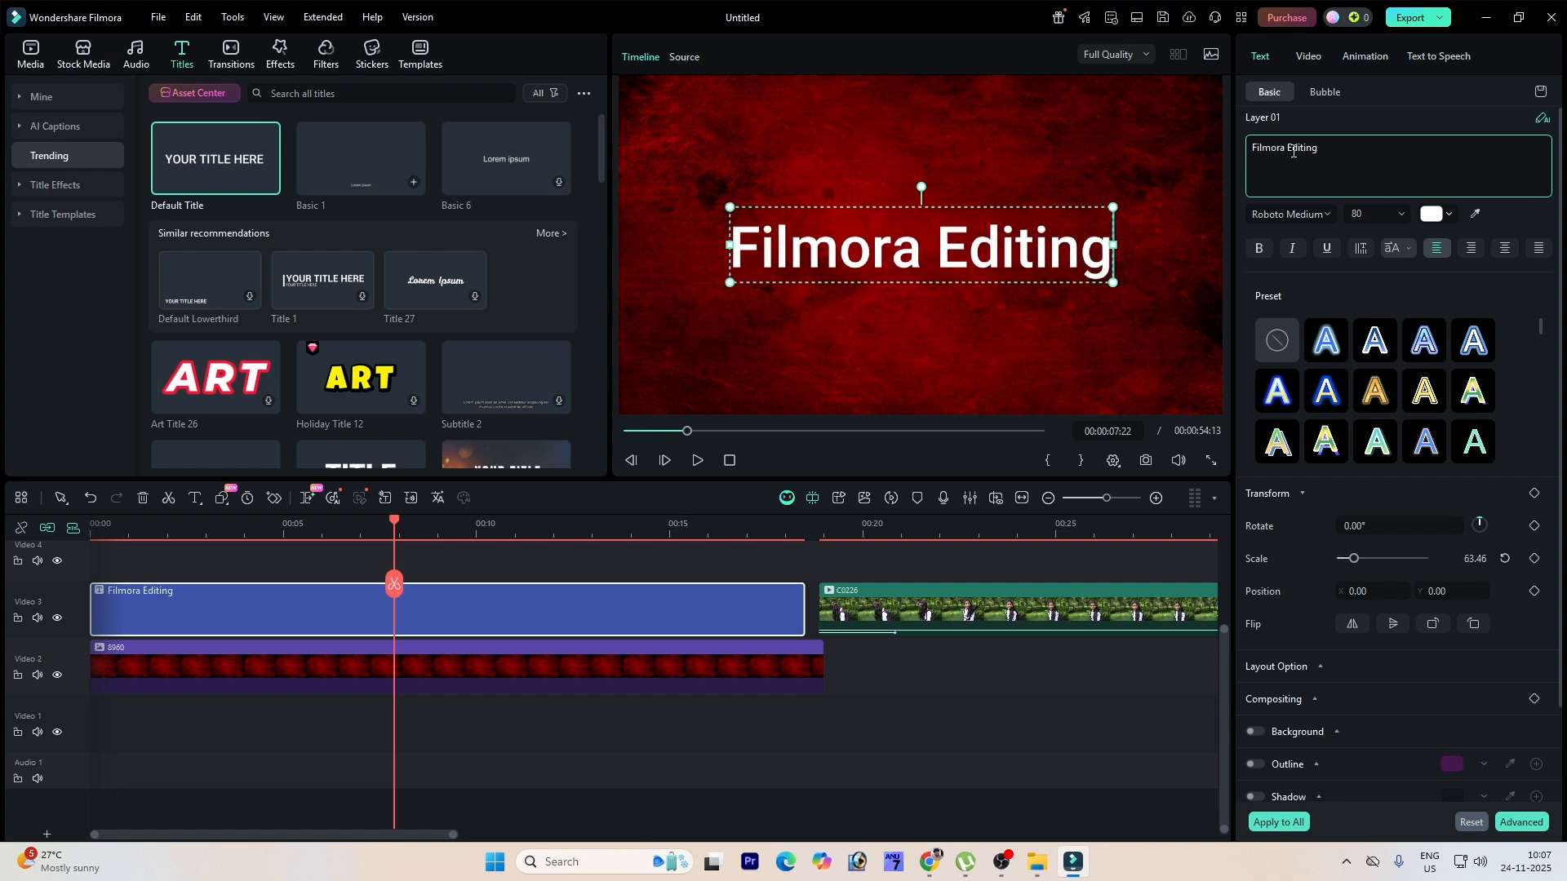
Step: Move the title slightly left and colour its text light yellow-green
{"action": "left_click", "coordinate": [976, 342]}
{"action": "left_click_drag", "start_coordinate": [938, 248], "coordinate": [924, 248]}
{"action": "left_click", "coordinate": [1432, 215]}
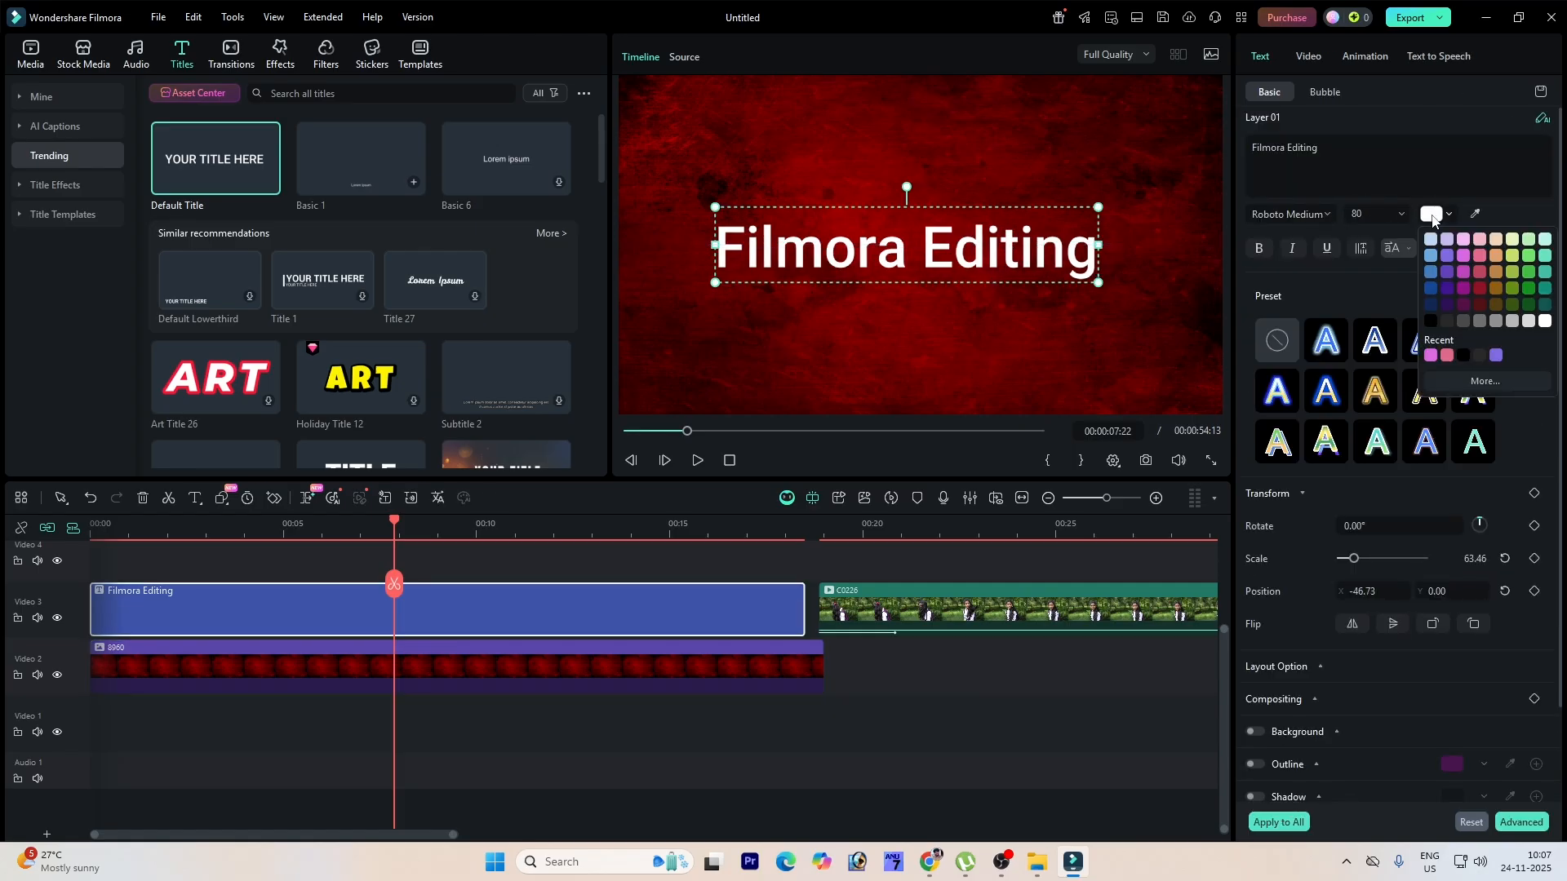
{"action": "left_click", "coordinate": [1496, 256]}
{"action": "left_click", "coordinate": [1439, 218]}
{"action": "left_click", "coordinate": [1479, 256]}
{"action": "left_click", "coordinate": [1446, 216]}
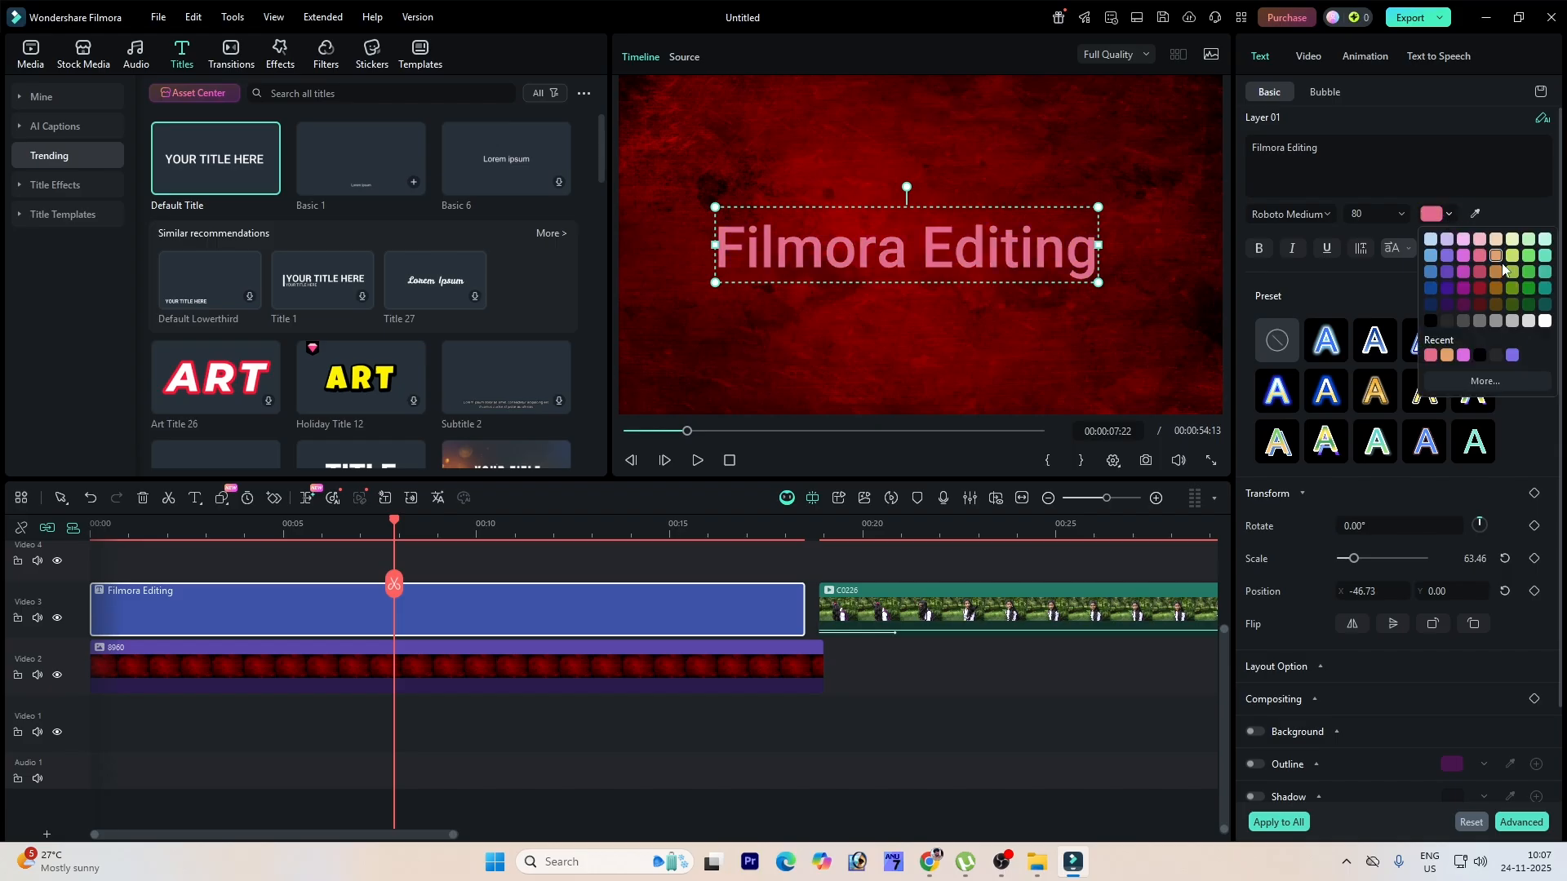
{"action": "left_click", "coordinate": [1508, 269]}
Step: Set the title's font size to 62 and change its font to Russo One
{"action": "left_click", "coordinate": [1377, 213]}
{"action": "left_click", "coordinate": [1373, 244]}
{"action": "left_click", "coordinate": [1335, 210]}
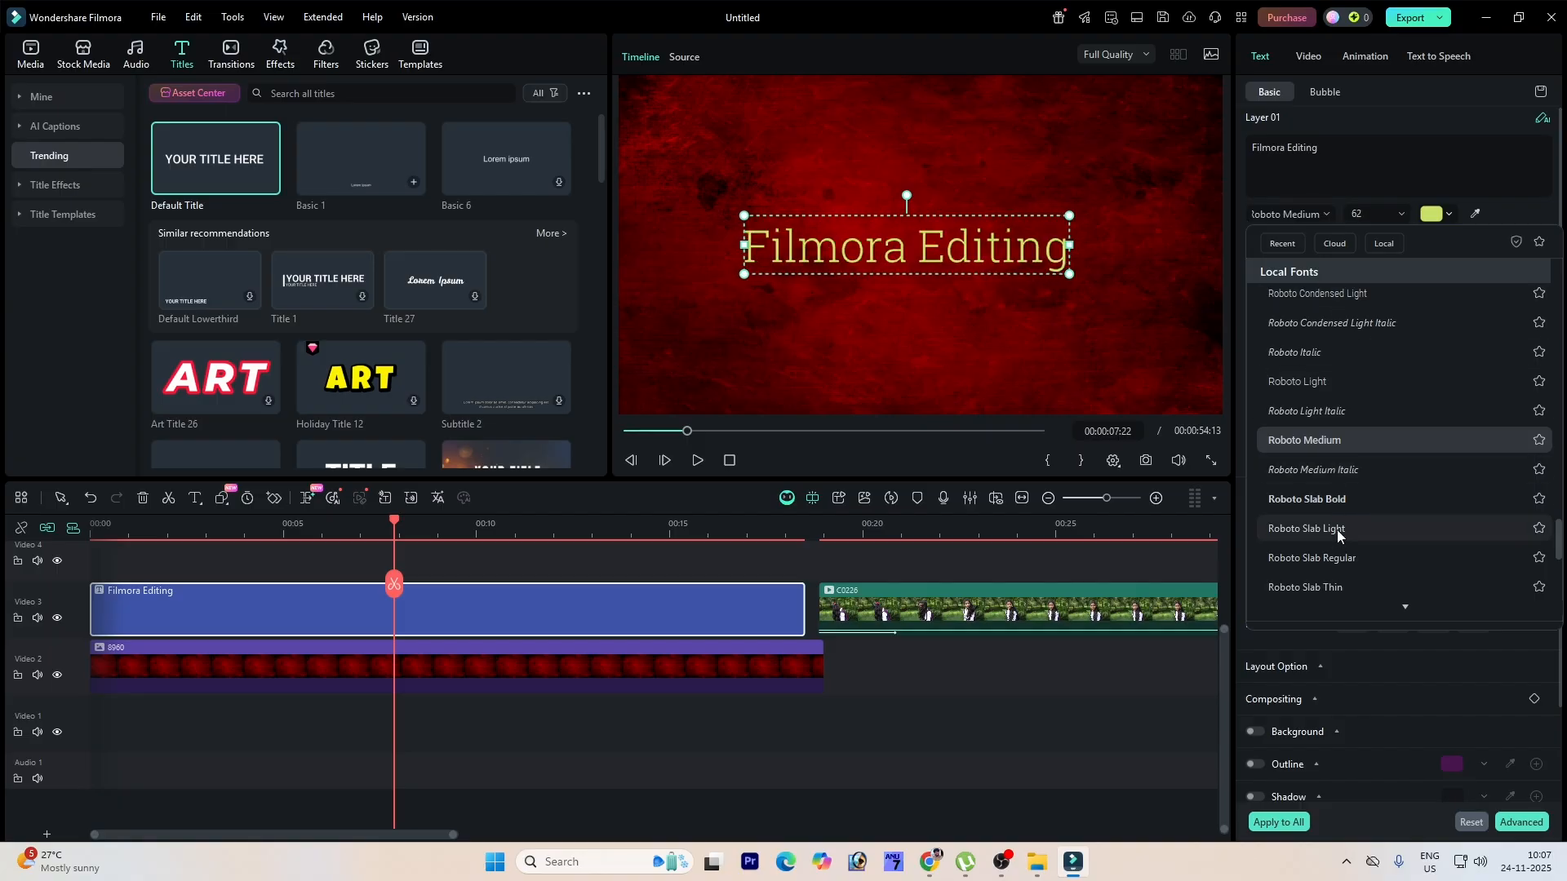
{"action": "scroll", "coordinate": [1336, 547], "scroll_direction": "down", "scroll_amount": 4}
{"action": "scroll", "coordinate": [1324, 521], "scroll_direction": "down", "scroll_amount": 2}
{"action": "left_click", "coordinate": [1334, 508]}
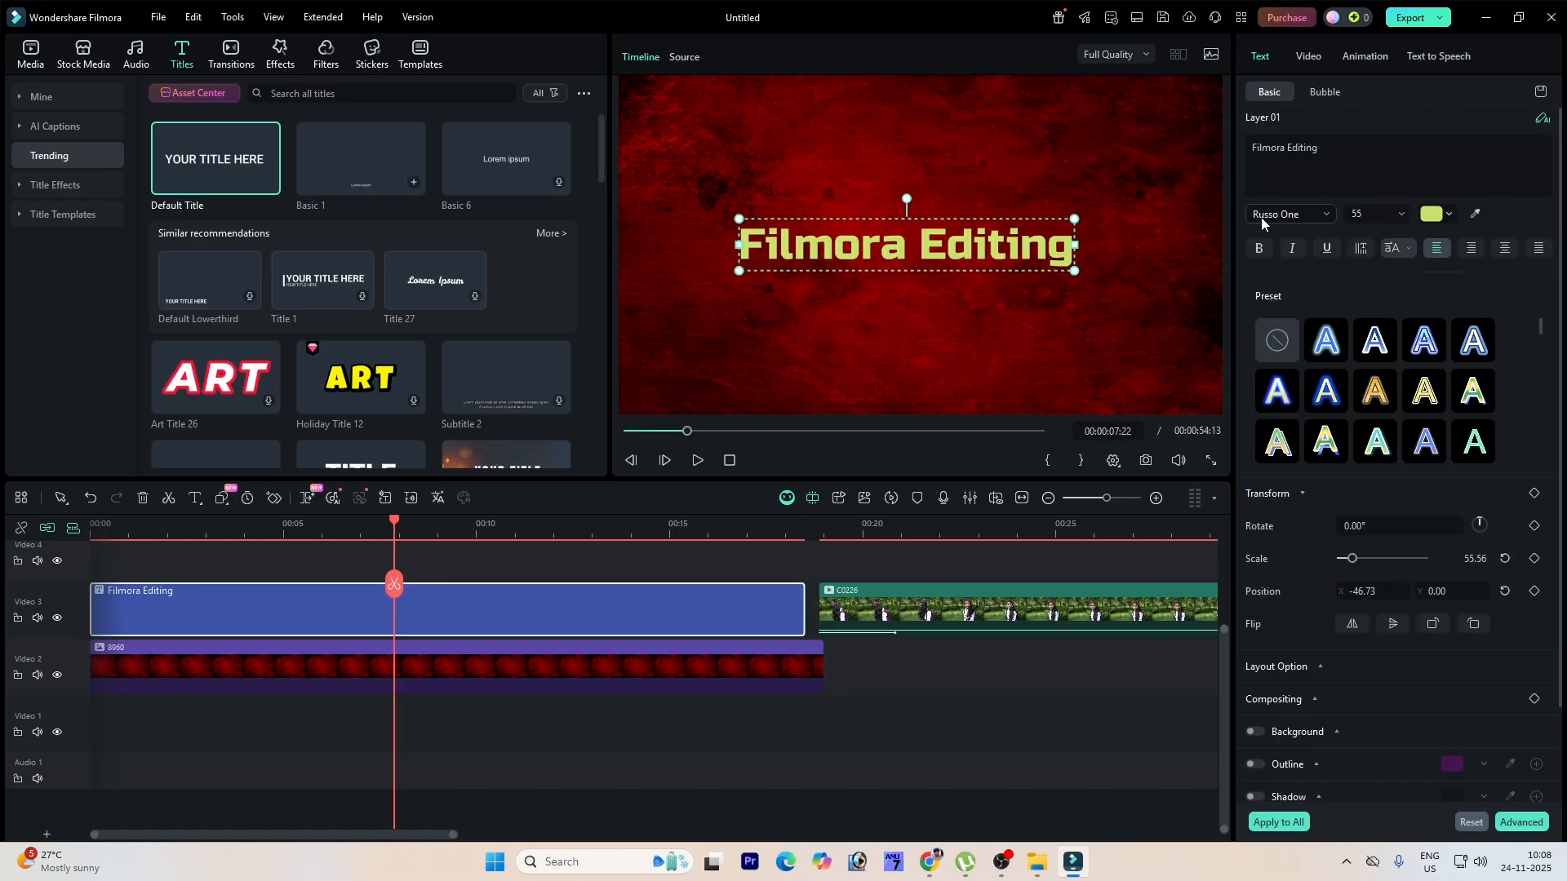
Step: Underline the title text, tilt it to about 1° and shift it slightly left
{"action": "left_click", "coordinate": [1257, 249]}
{"action": "left_click", "coordinate": [1257, 250]}
{"action": "left_click", "coordinate": [1292, 251]}
{"action": "left_click", "coordinate": [1291, 251]}
{"action": "left_click", "coordinate": [1325, 249]}
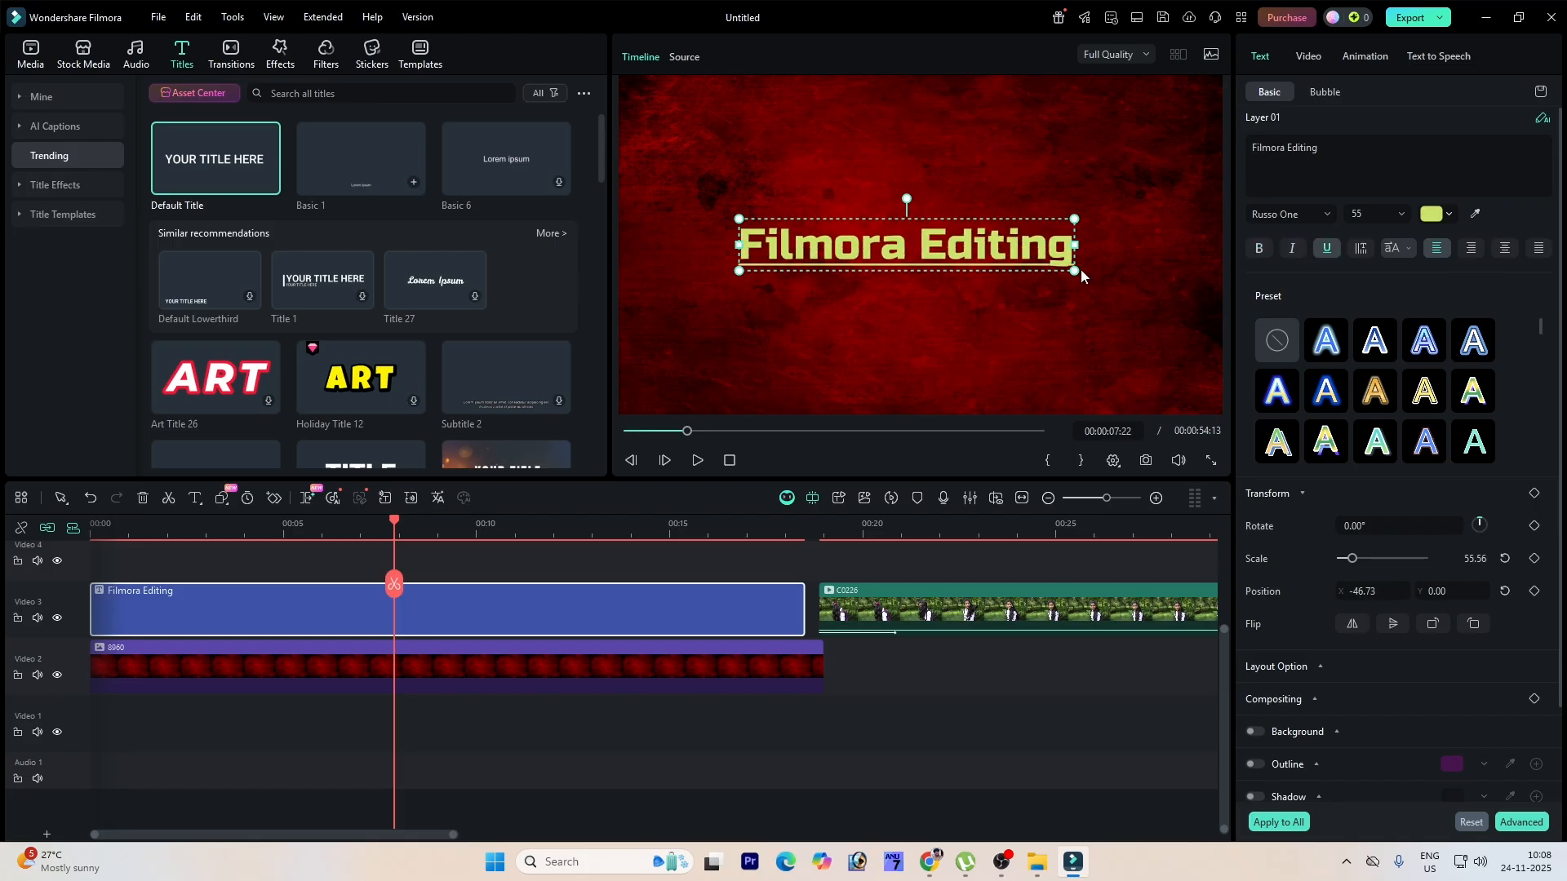
{"action": "left_click_drag", "start_coordinate": [1076, 275], "coordinate": [1165, 292]}
{"action": "left_click_drag", "start_coordinate": [1040, 247], "coordinate": [1014, 247]}
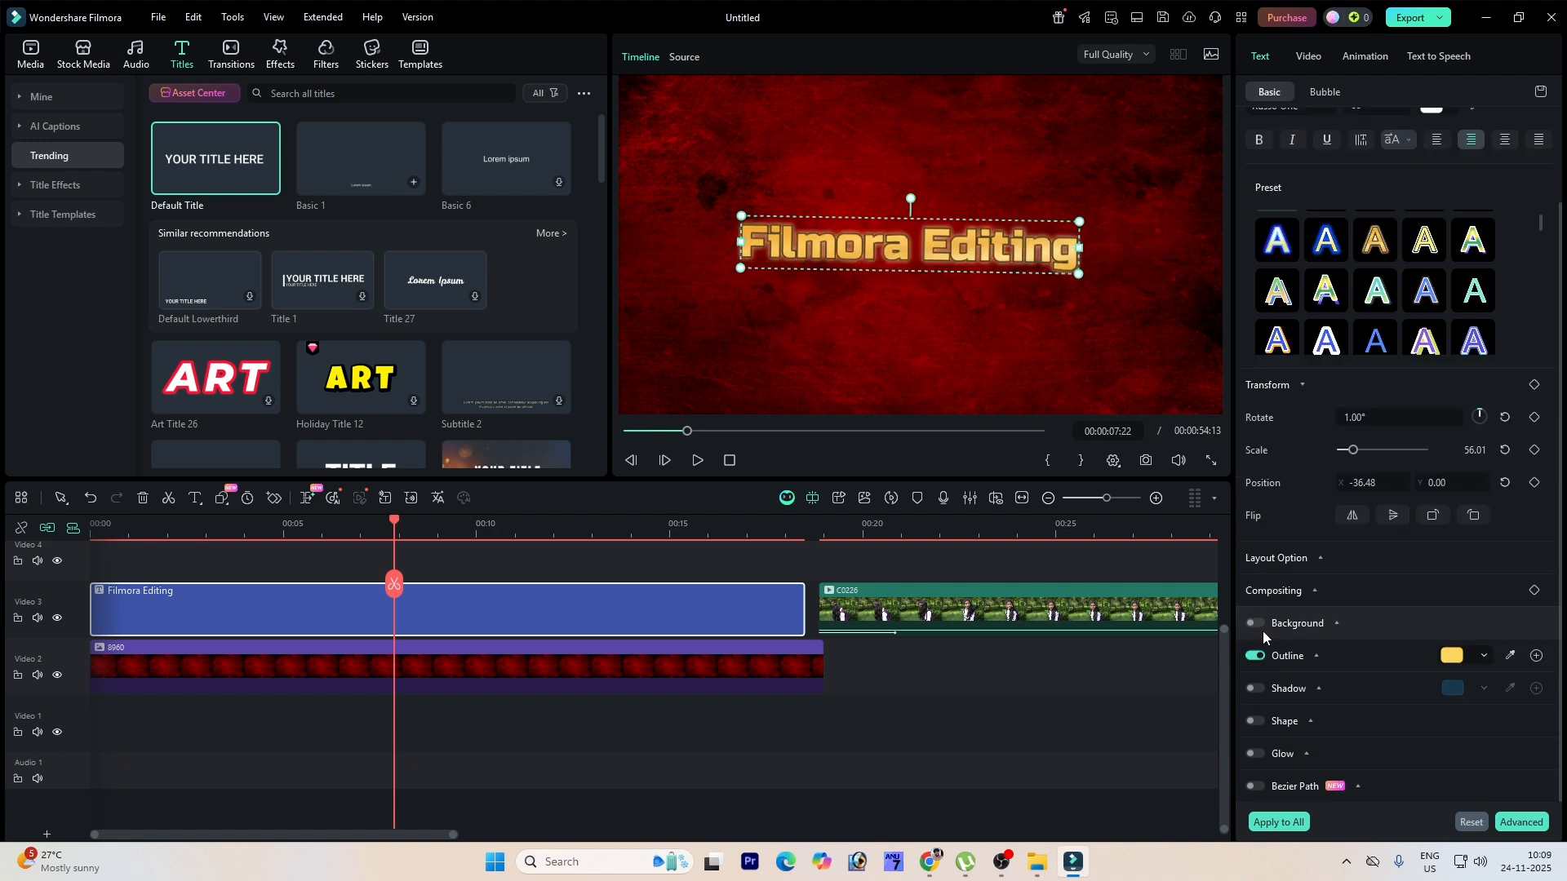
Step: Enable a light green title background with opacity 42, radius 43 and spread 49
{"action": "left_click", "coordinate": [1258, 625]}
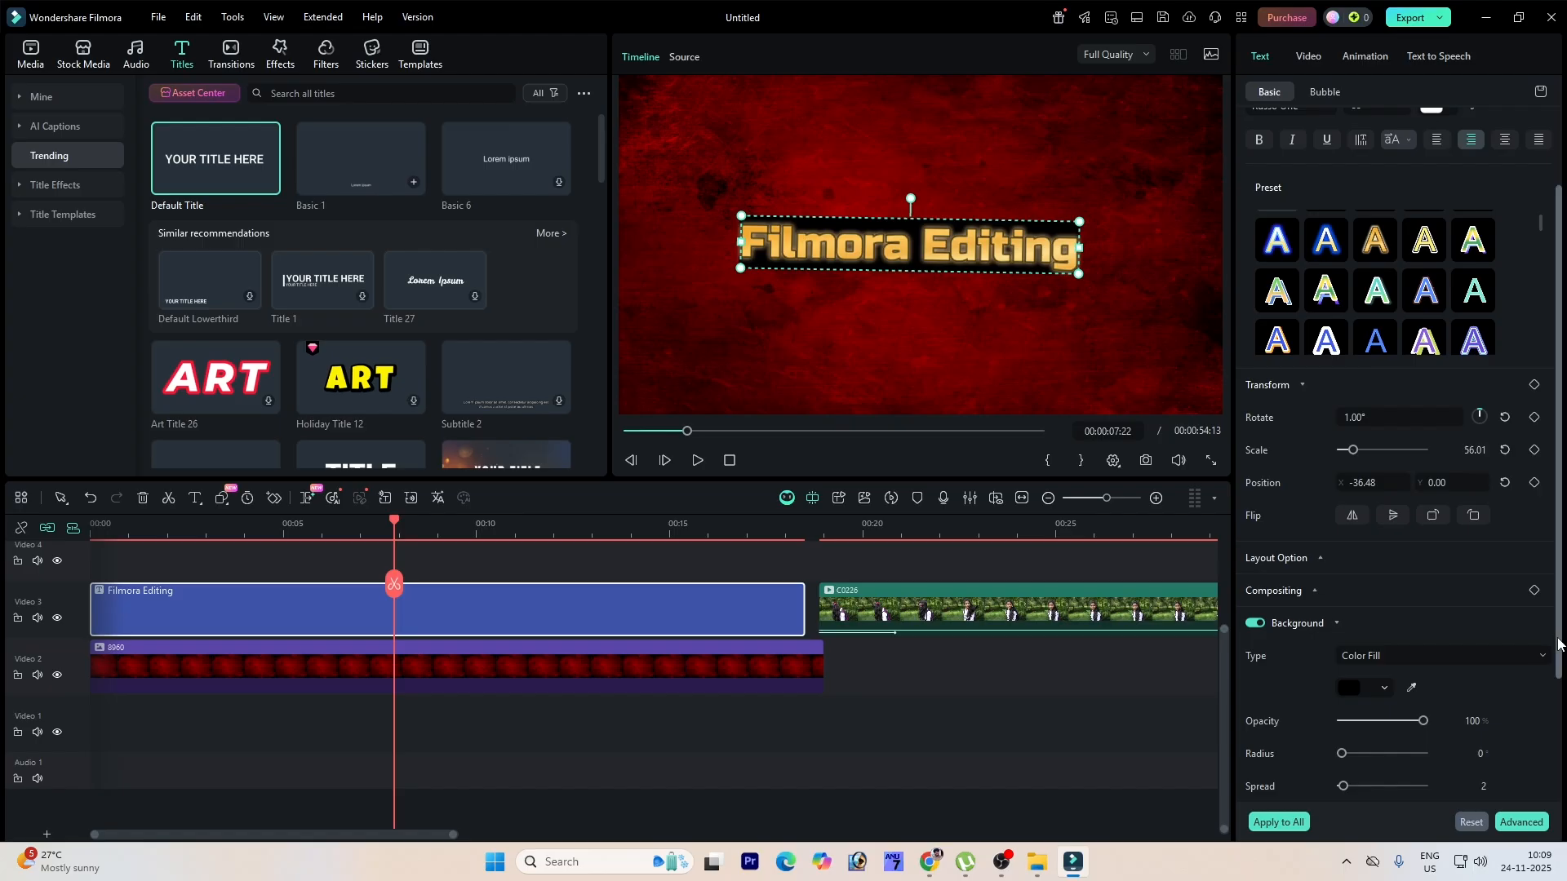
{"action": "scroll", "coordinate": [1437, 646], "scroll_direction": "down", "scroll_amount": 2}
{"action": "left_click", "coordinate": [1387, 589]}
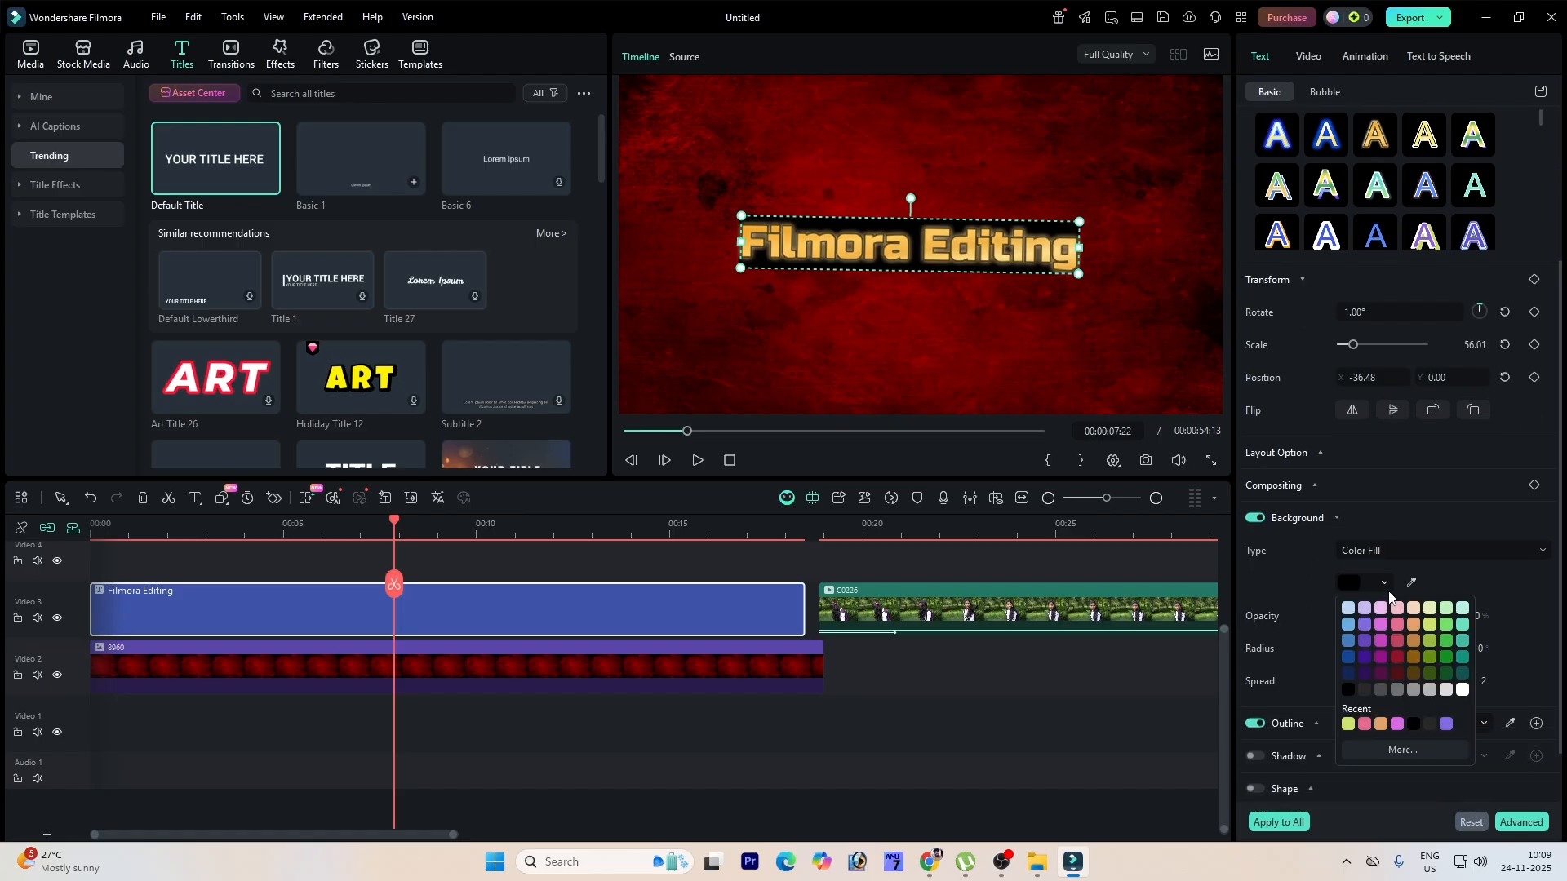
{"action": "left_click", "coordinate": [1362, 623]}
{"action": "left_click", "coordinate": [1432, 626]}
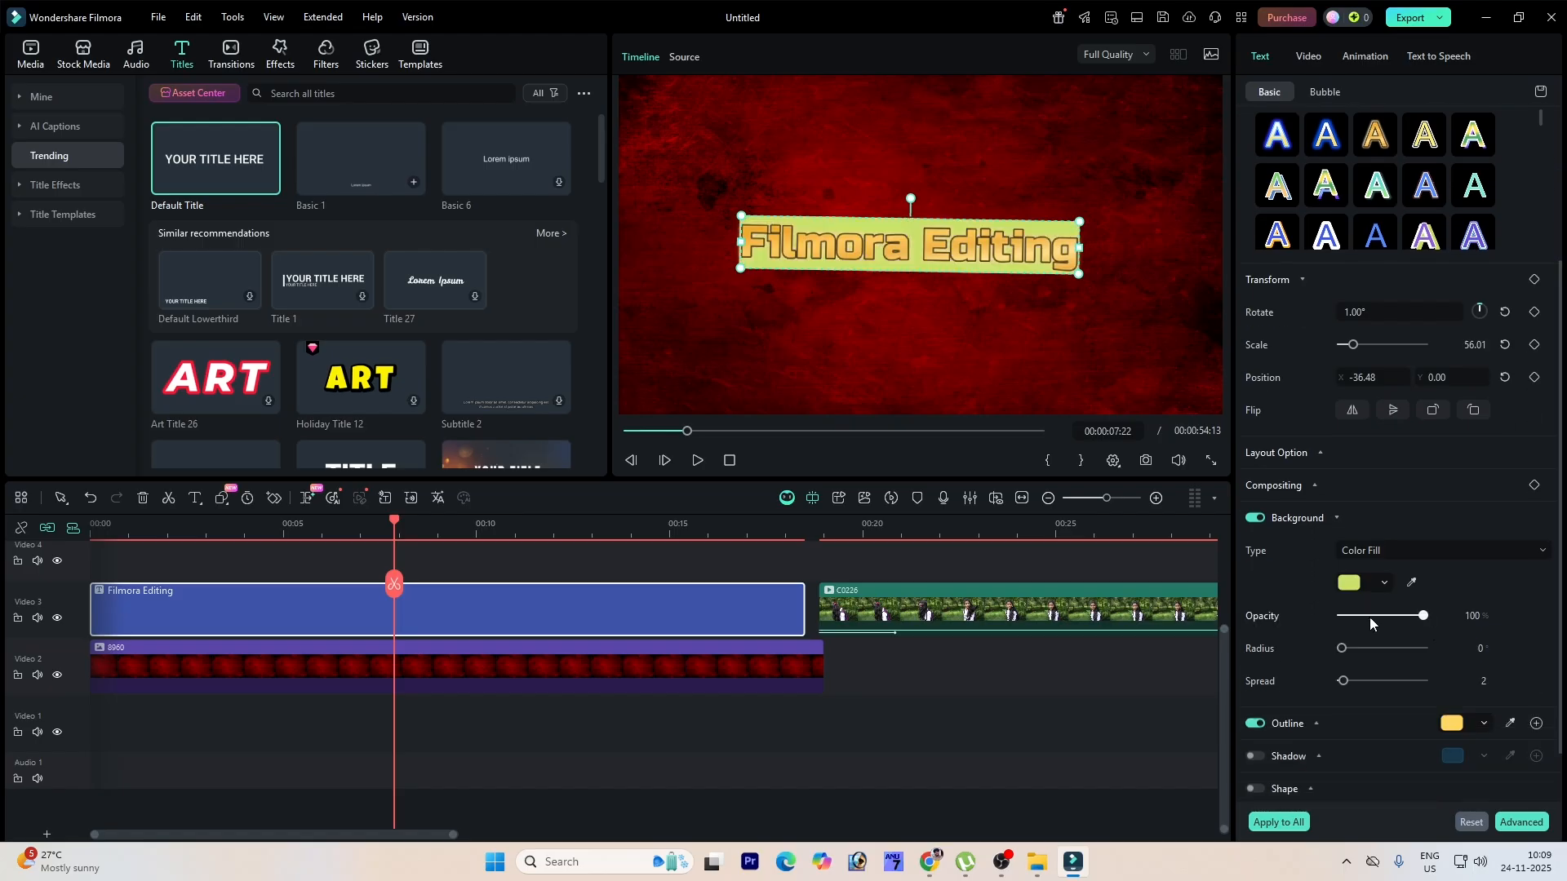
{"action": "left_click_drag", "start_coordinate": [1342, 648], "coordinate": [1383, 688]}
{"action": "left_click_drag", "start_coordinate": [1420, 620], "coordinate": [1376, 617]}
{"action": "left_click", "coordinate": [1090, 370]}
{"action": "left_click", "coordinate": [1044, 261]}
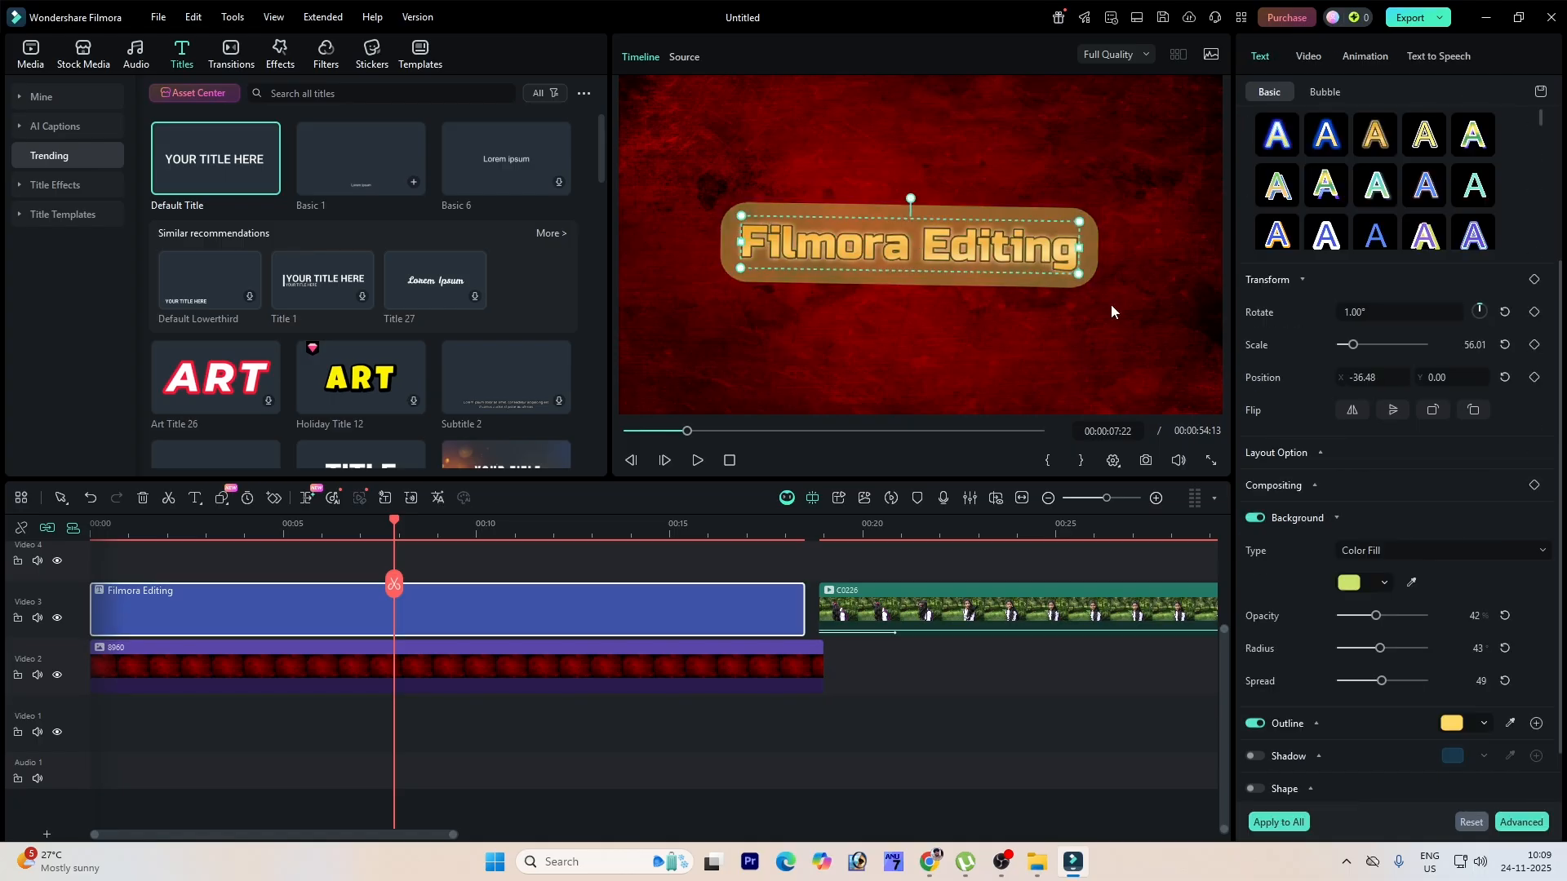
Step: Apply the Rotate to in-animation to the title and play it back
{"action": "left_click", "coordinate": [1364, 55]}
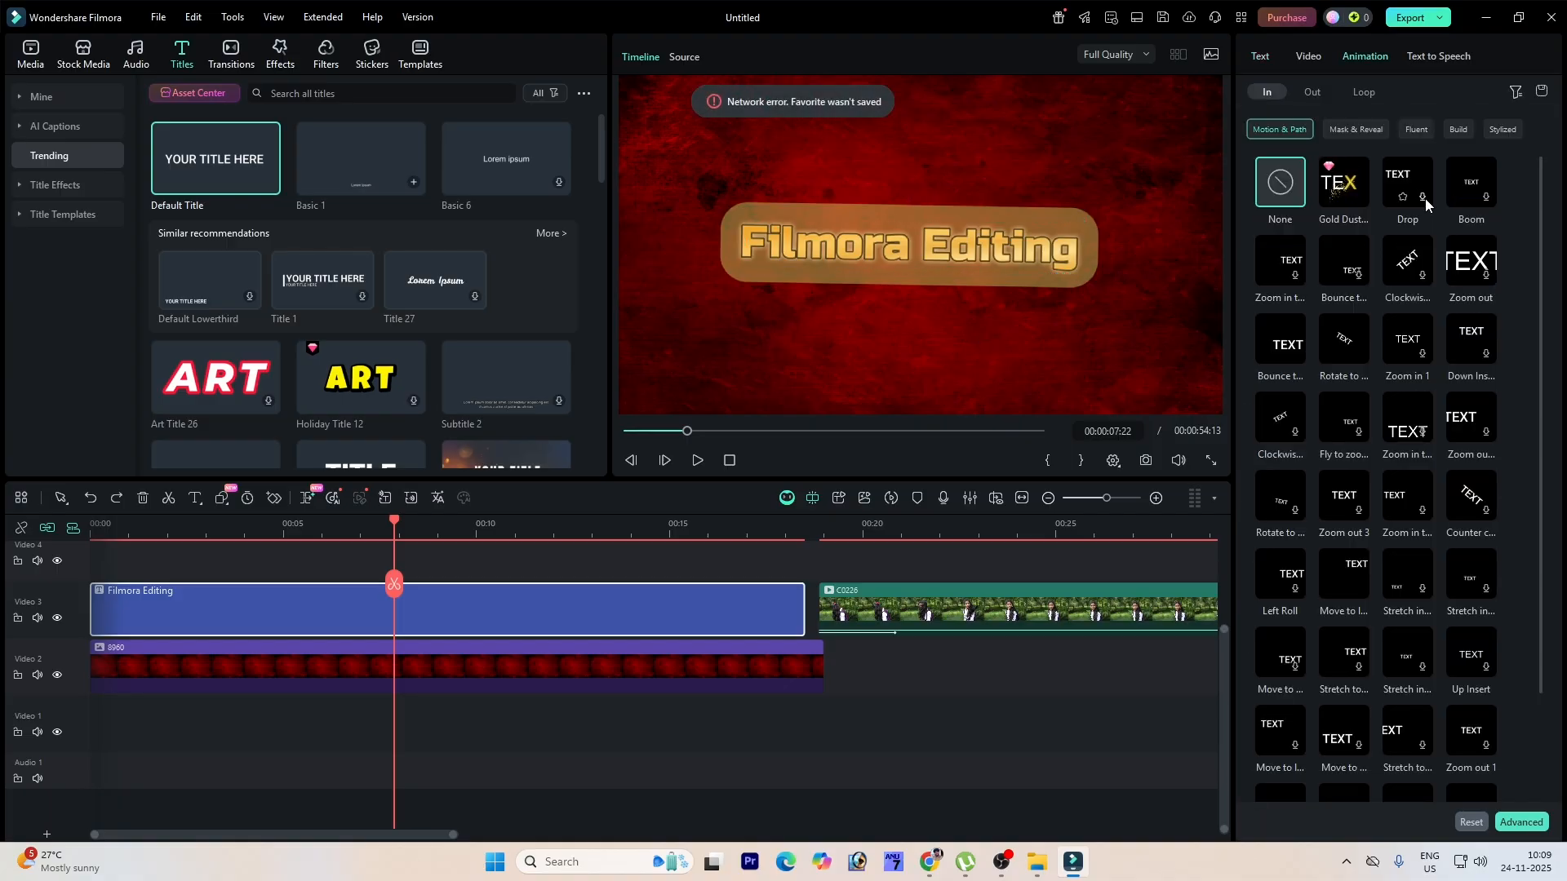
{"action": "left_click", "coordinate": [1312, 91]}
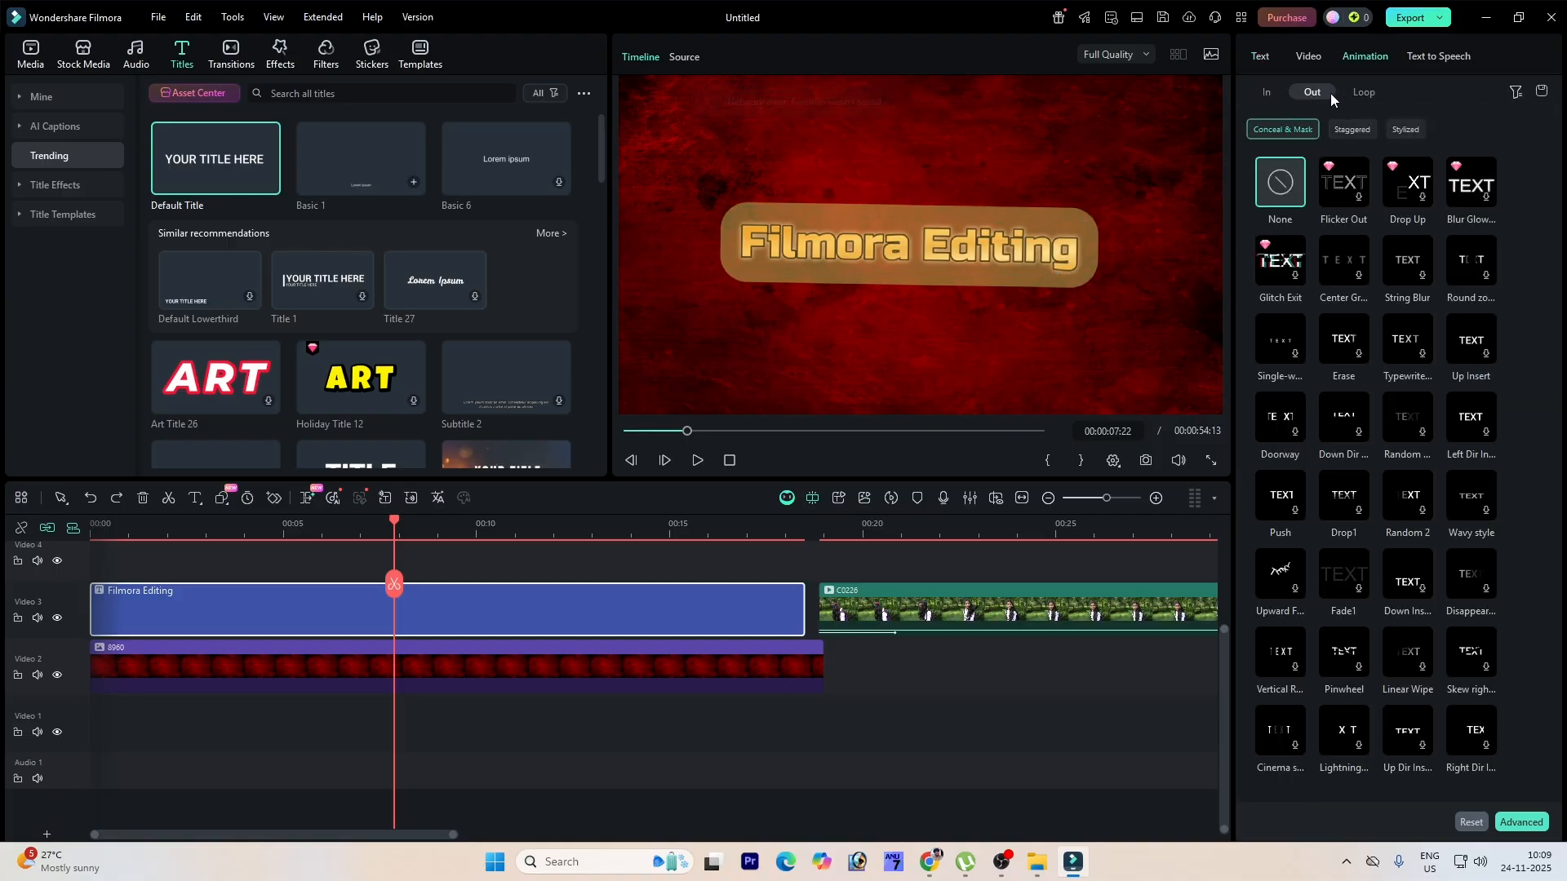
{"action": "left_click", "coordinate": [1358, 91]}
{"action": "left_click", "coordinate": [1267, 93]}
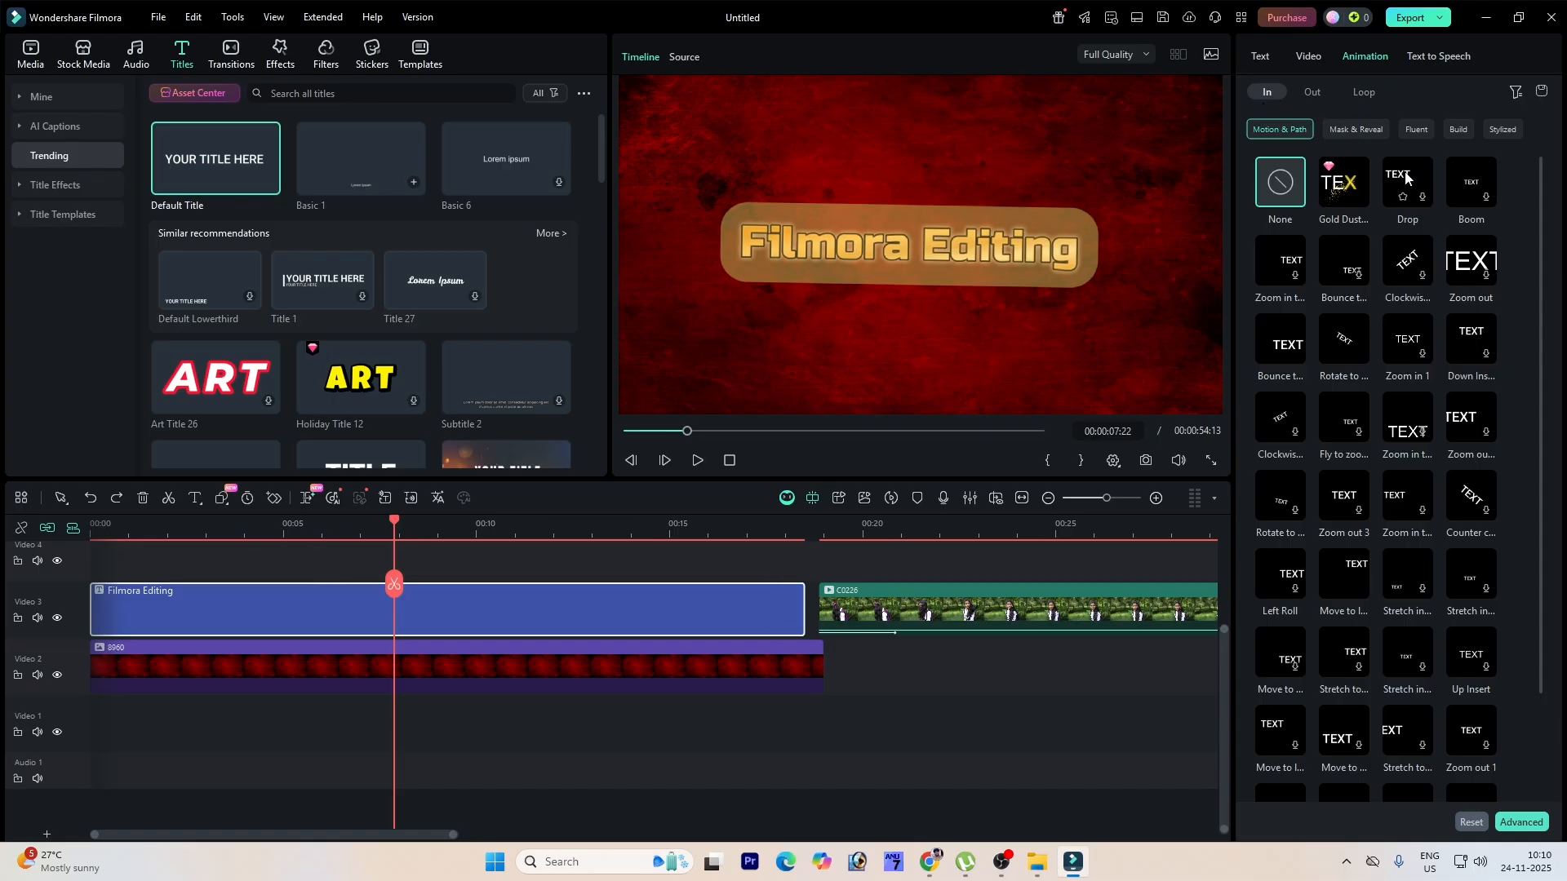
{"action": "left_click", "coordinate": [1312, 91]}
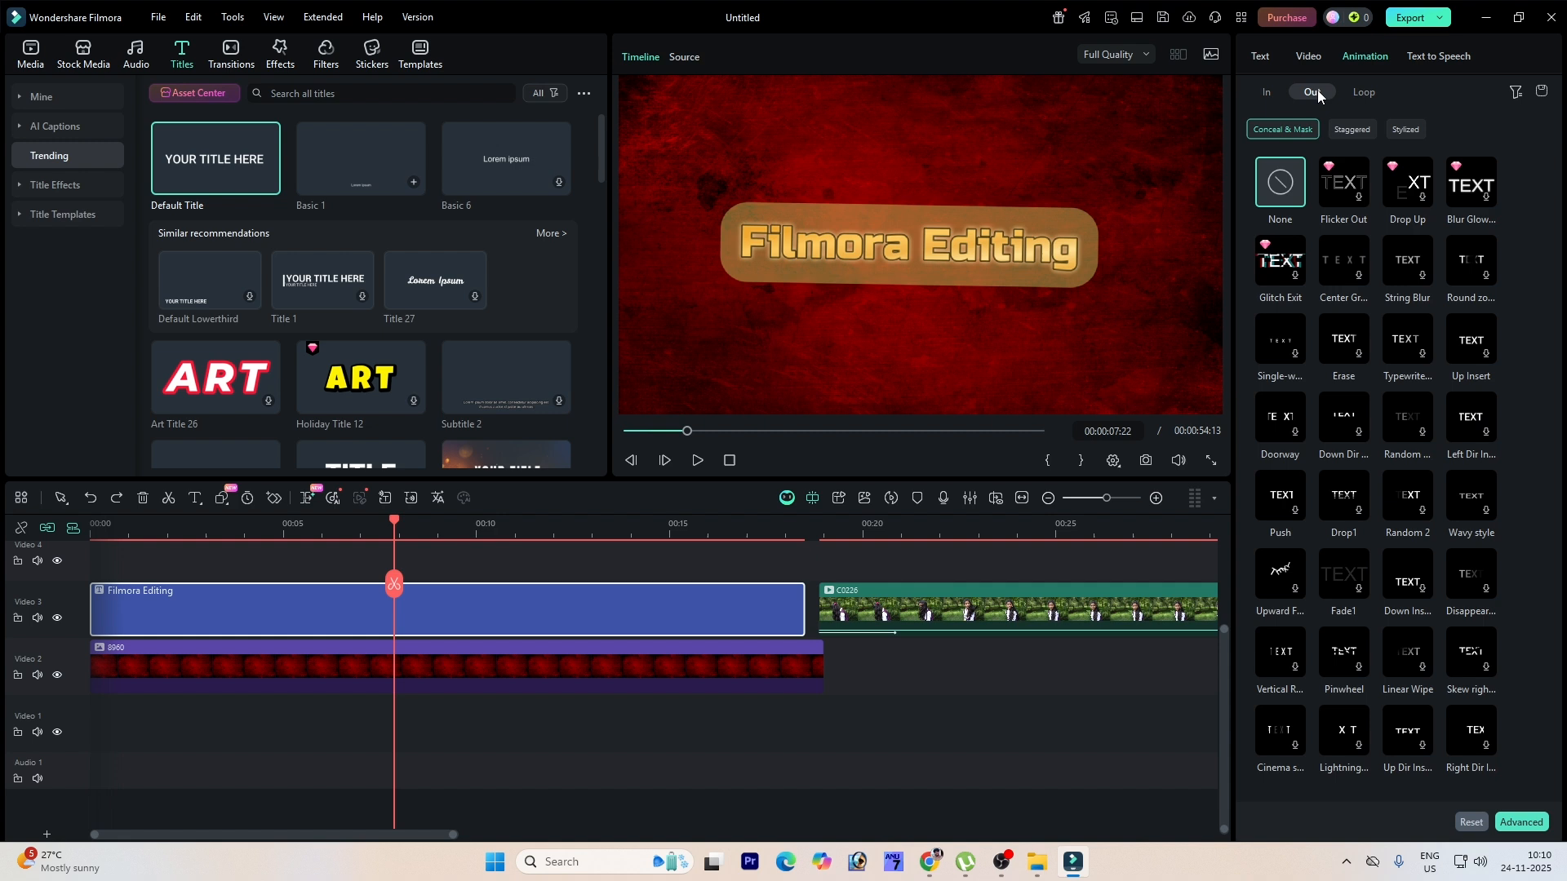
{"action": "left_click", "coordinate": [1361, 96]}
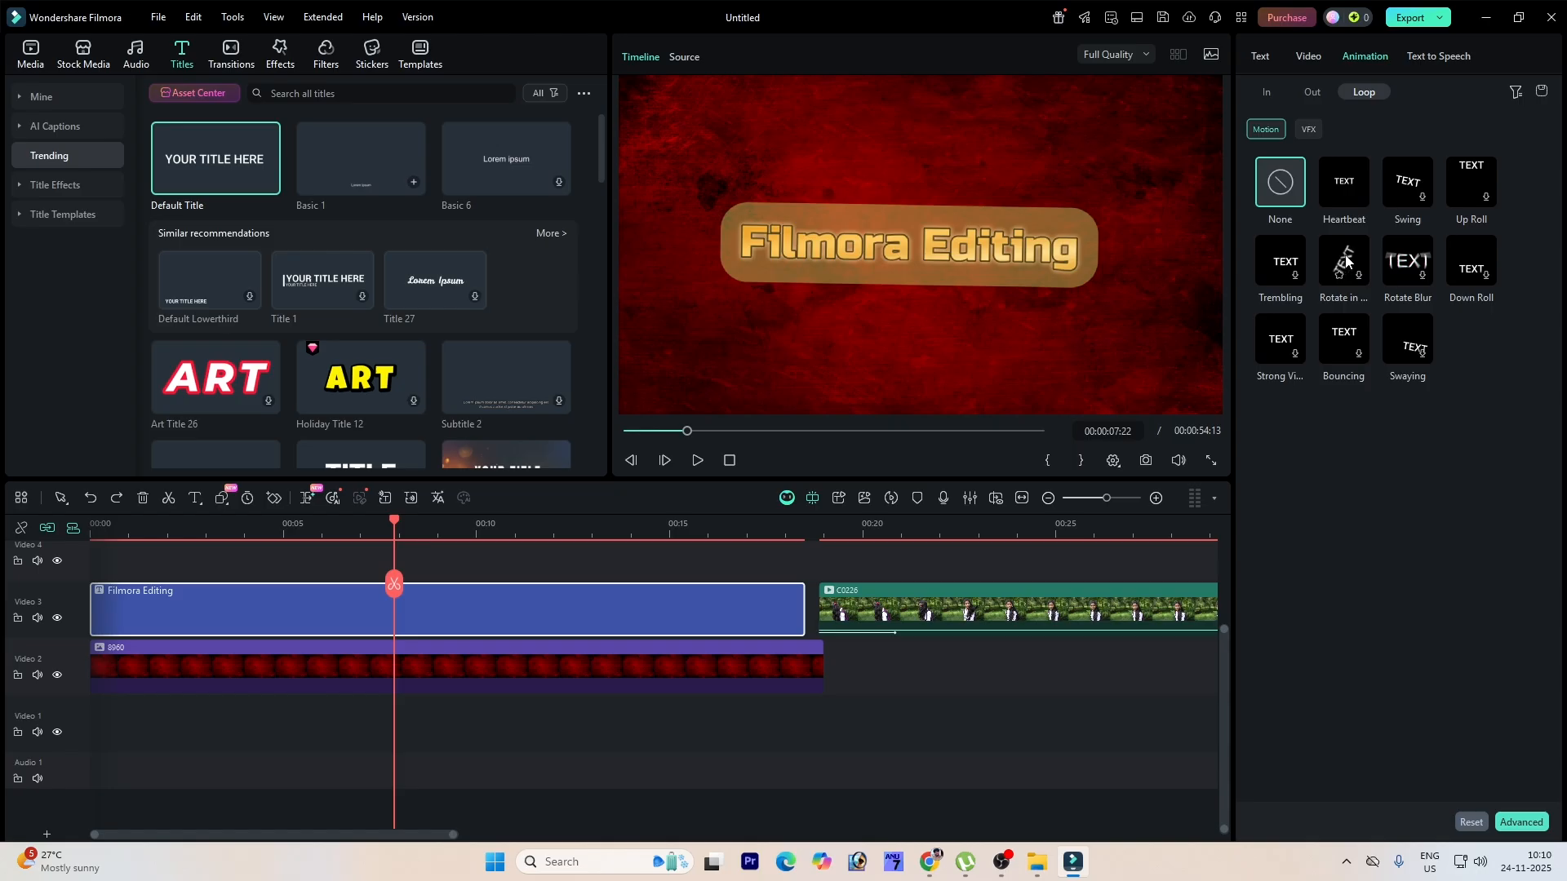
{"action": "left_click", "coordinate": [1268, 88]}
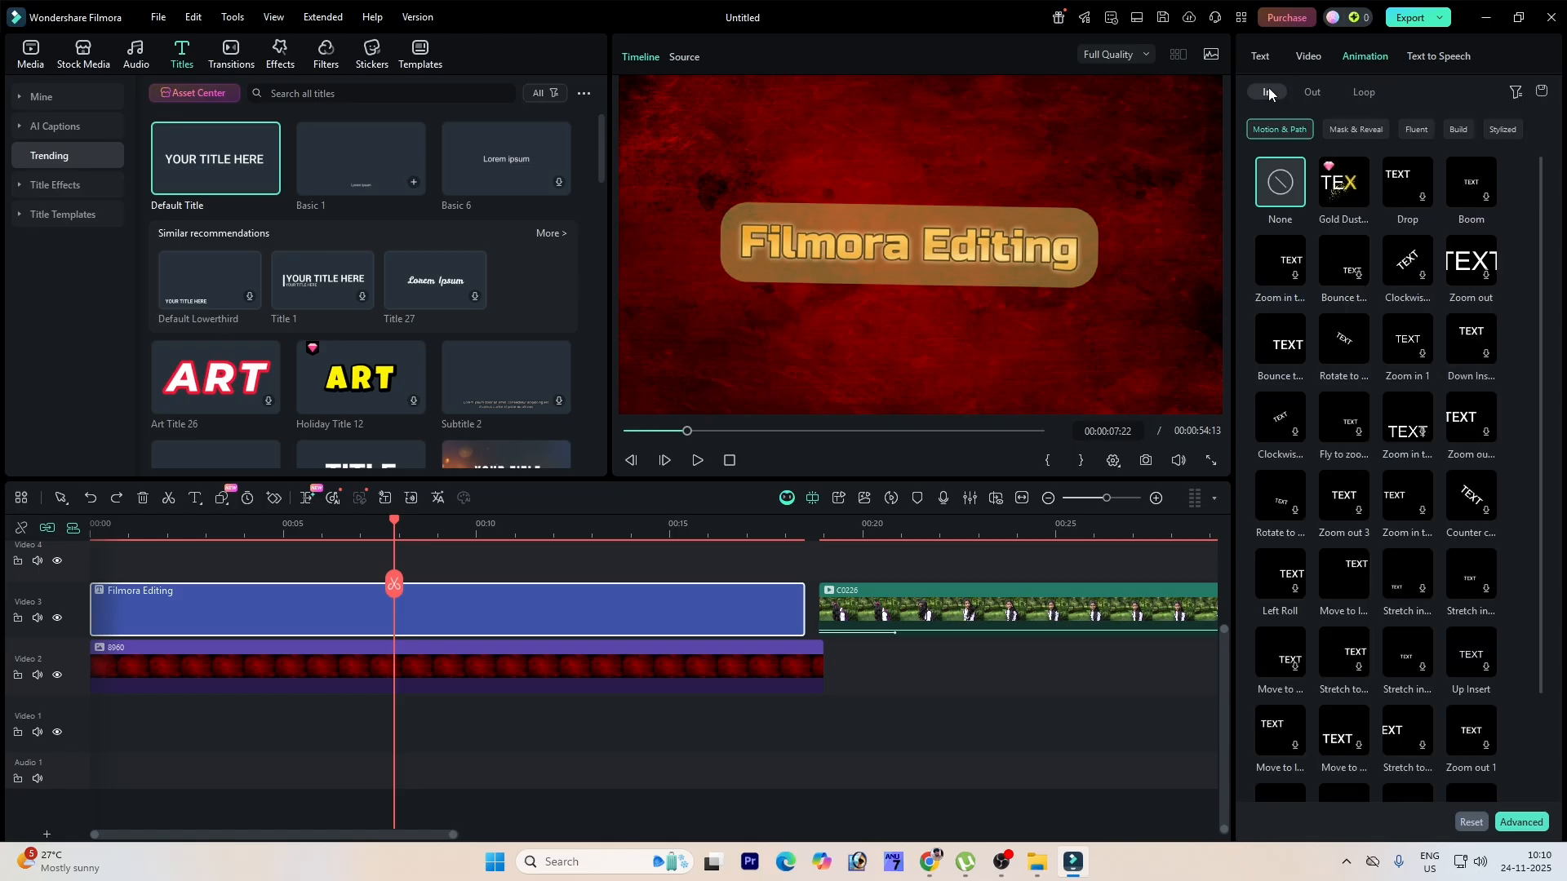
{"action": "left_click", "coordinate": [1346, 343]}
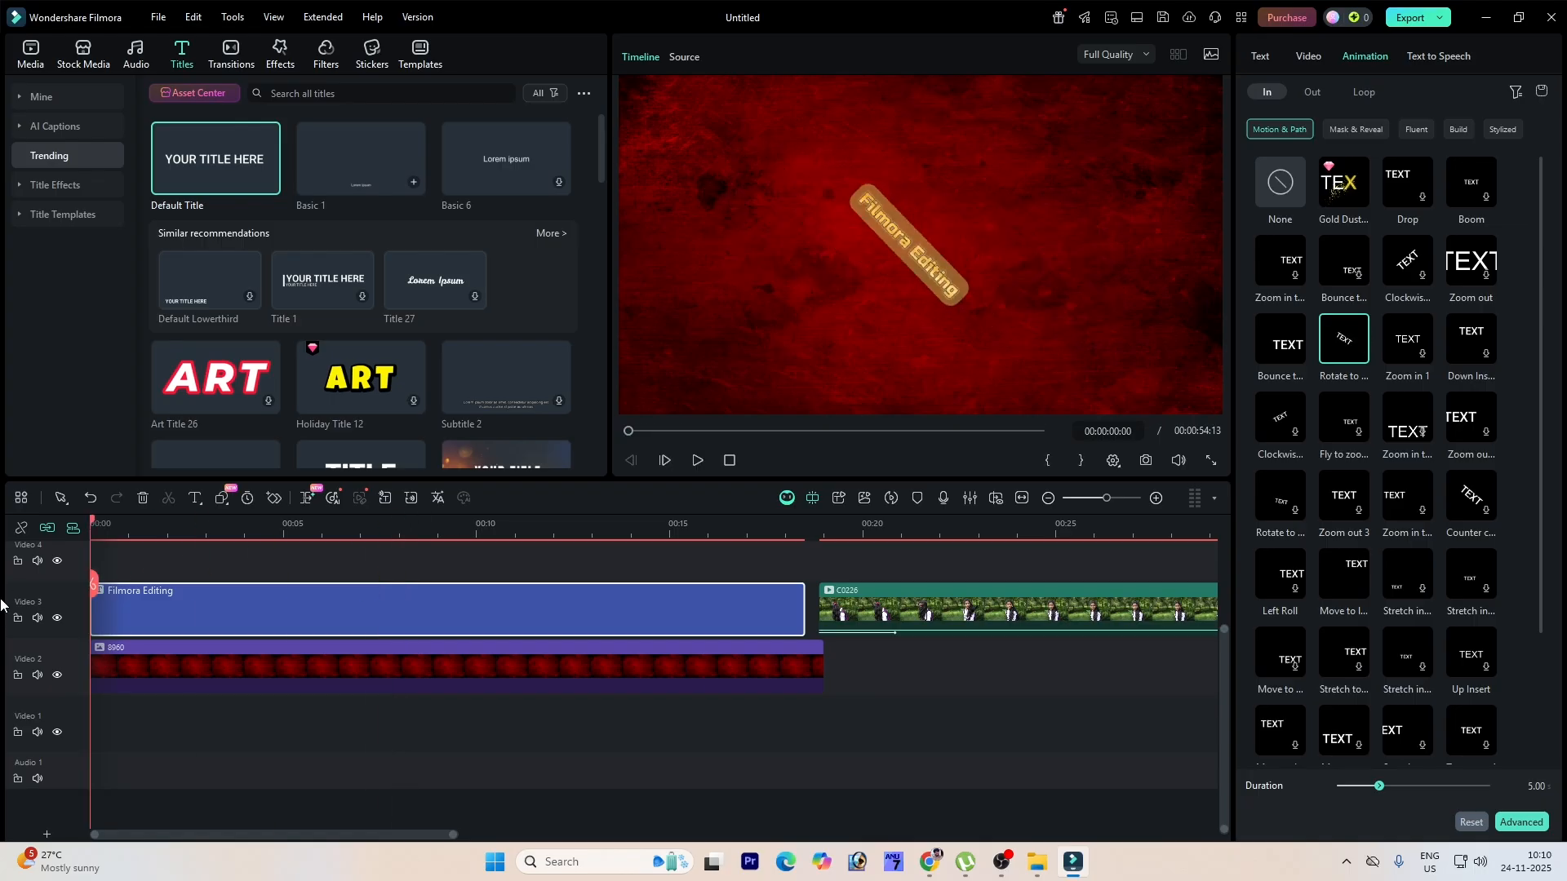
{"action": "key", "text": "space"}
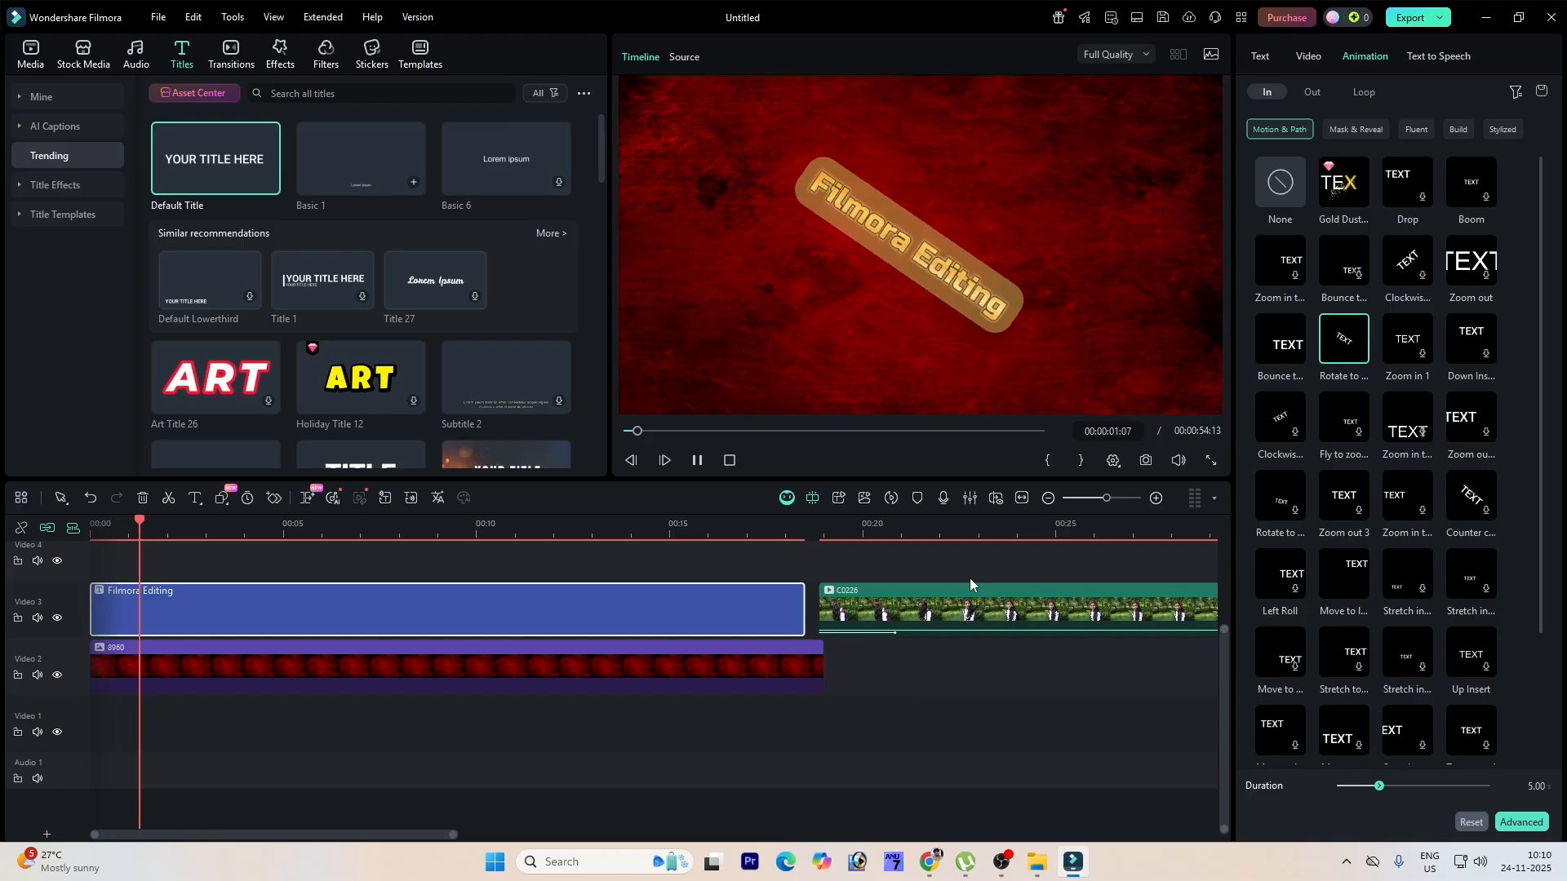
Step: Apply the Round zoom out-animation to the title and preview the end of the title clip
{"action": "left_click", "coordinate": [1313, 91]}
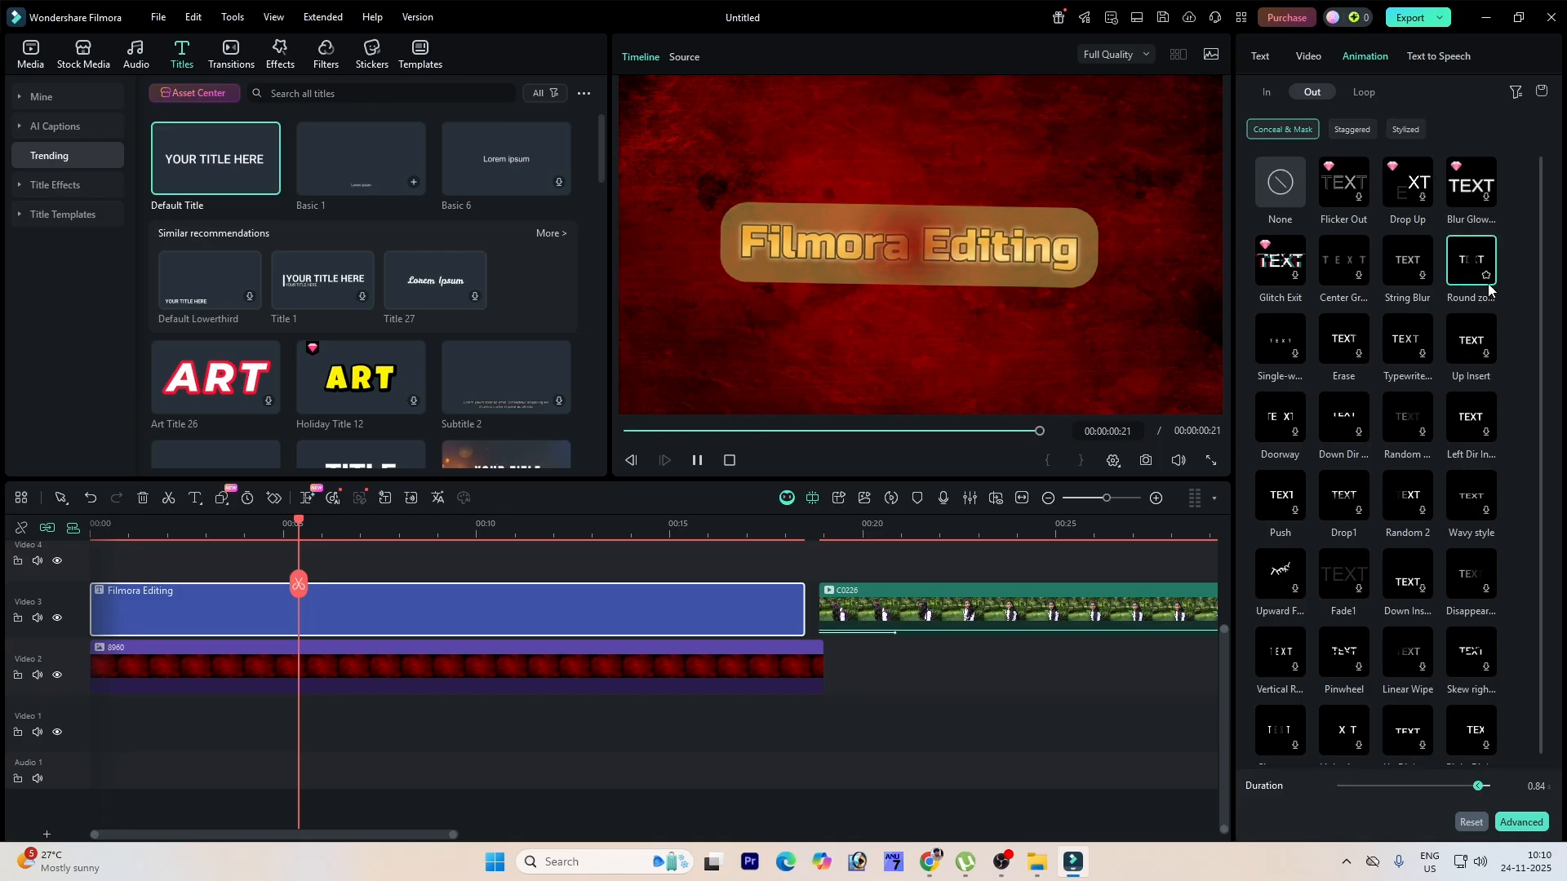
{"action": "left_click_drag", "start_coordinate": [307, 521], "coordinate": [466, 553]}
{"action": "left_click", "coordinate": [611, 540]}
{"action": "key", "text": "space"}
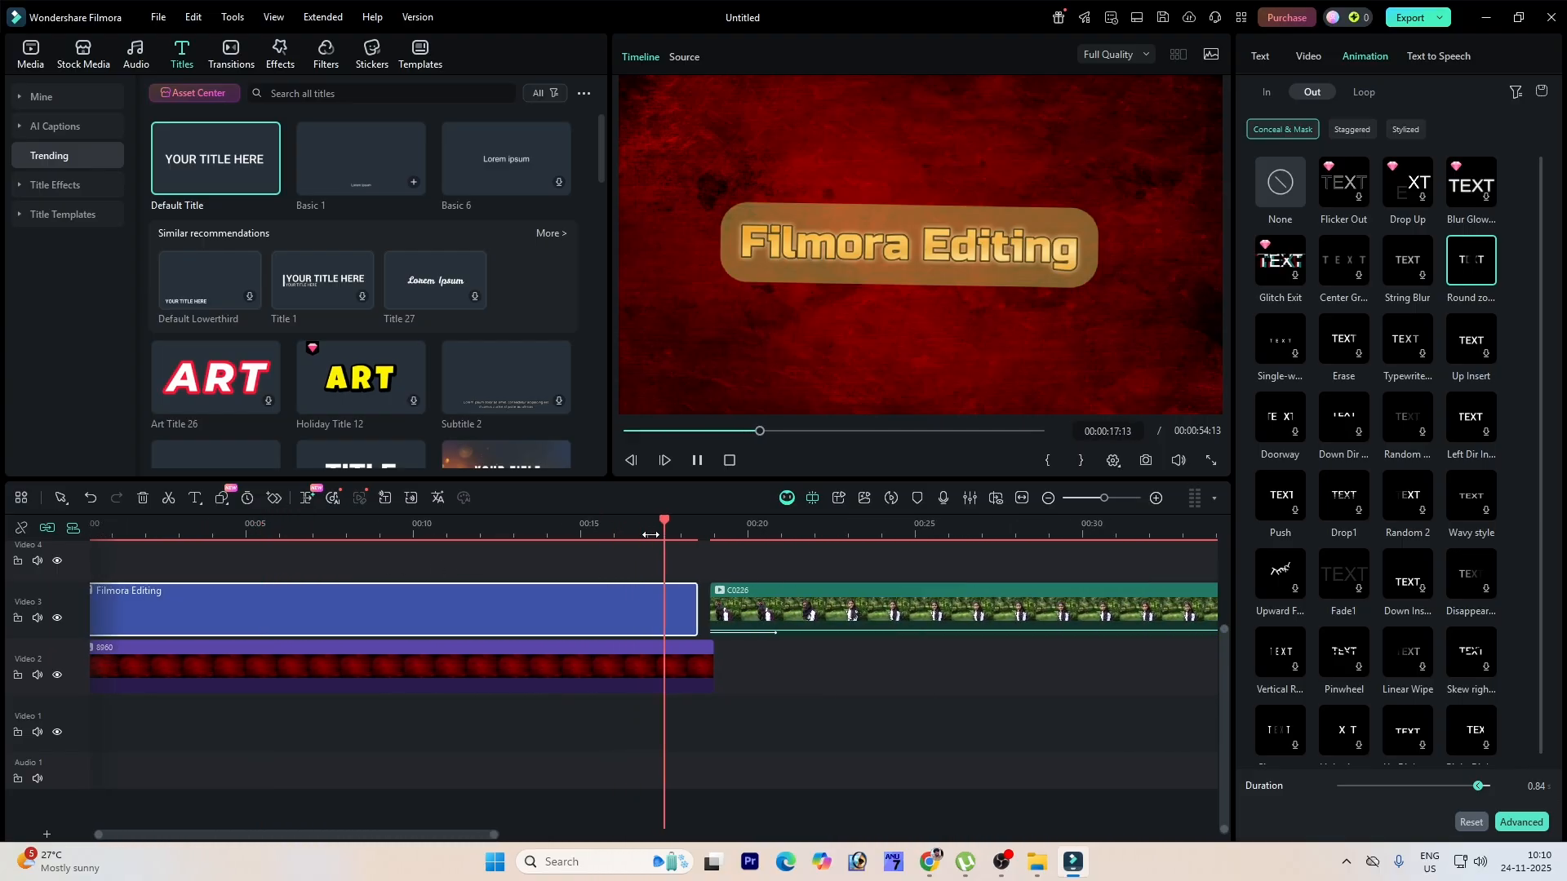
{"action": "key", "text": "space"}
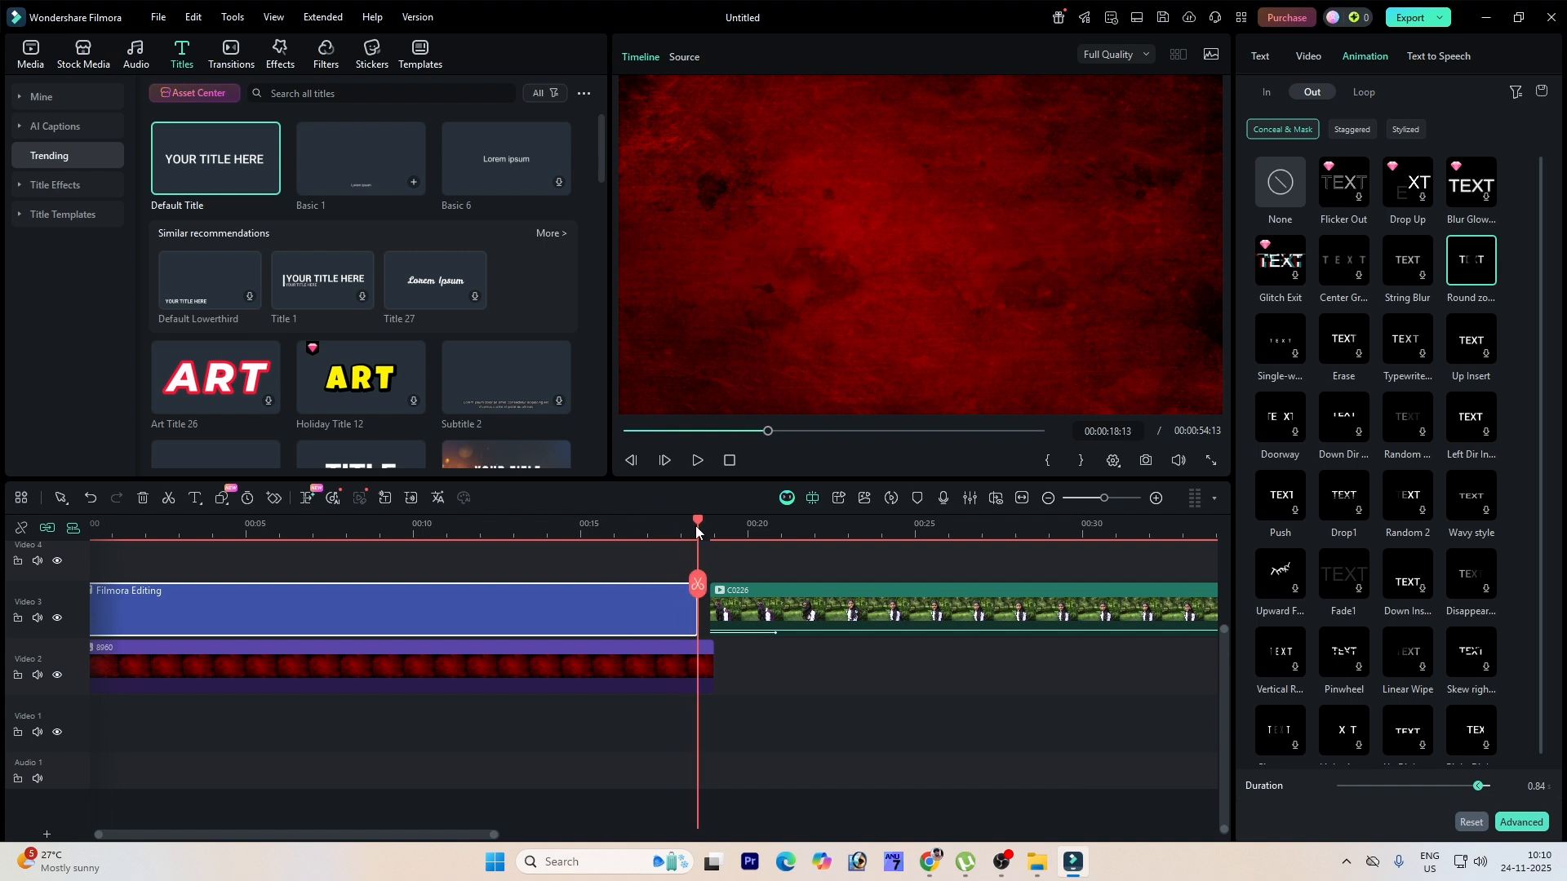
{"action": "left_click_drag", "start_coordinate": [670, 528], "coordinate": [403, 567]}
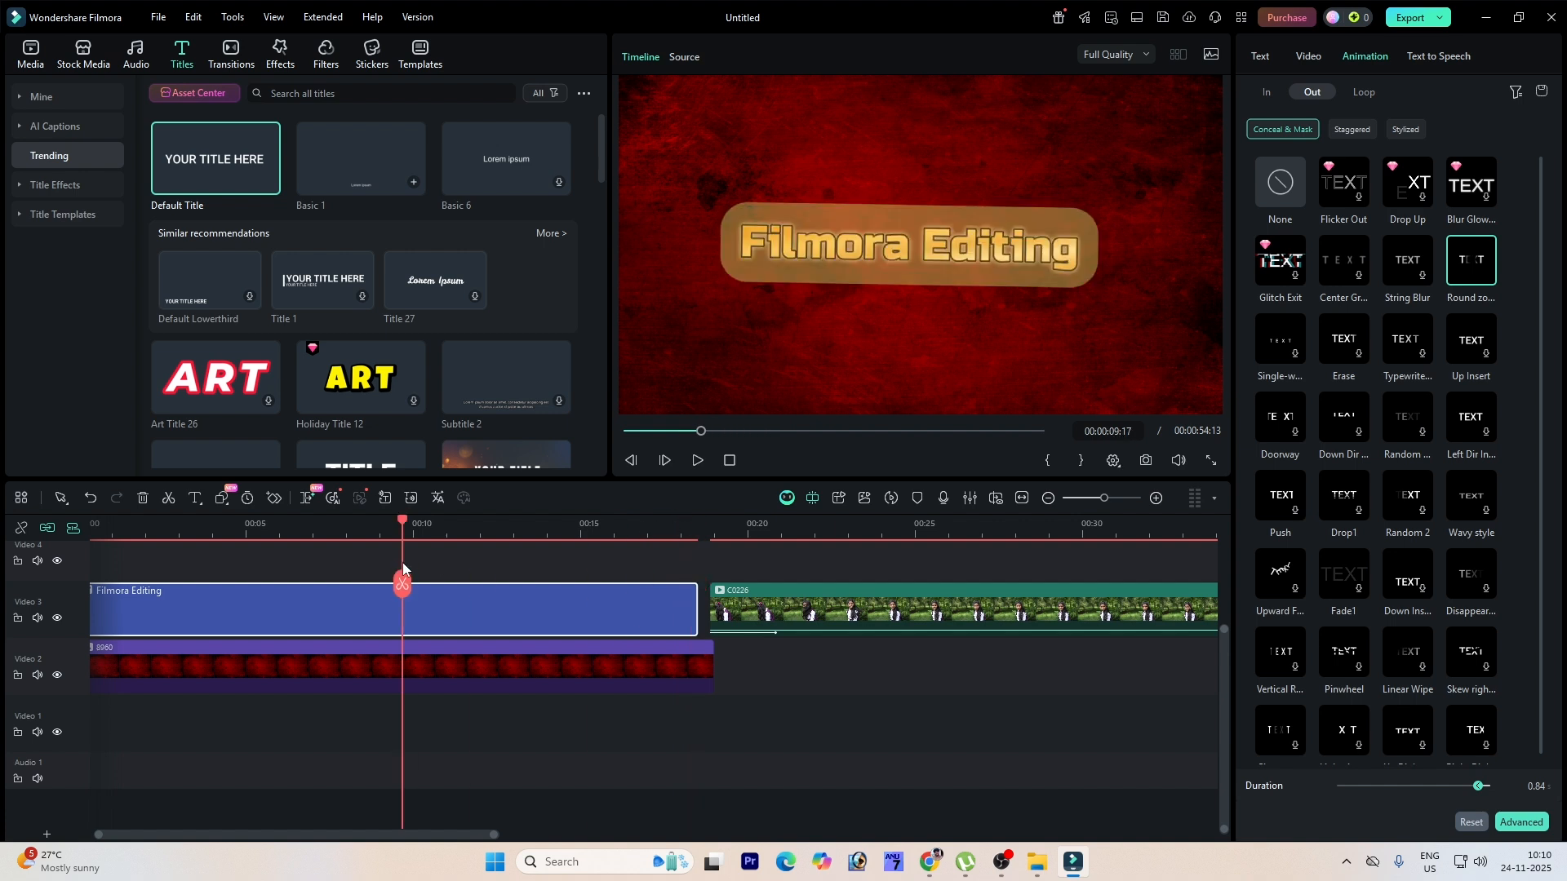
Step: Apply the Rotate Blur loop animation to the title and play it
{"action": "left_click", "coordinate": [1367, 93]}
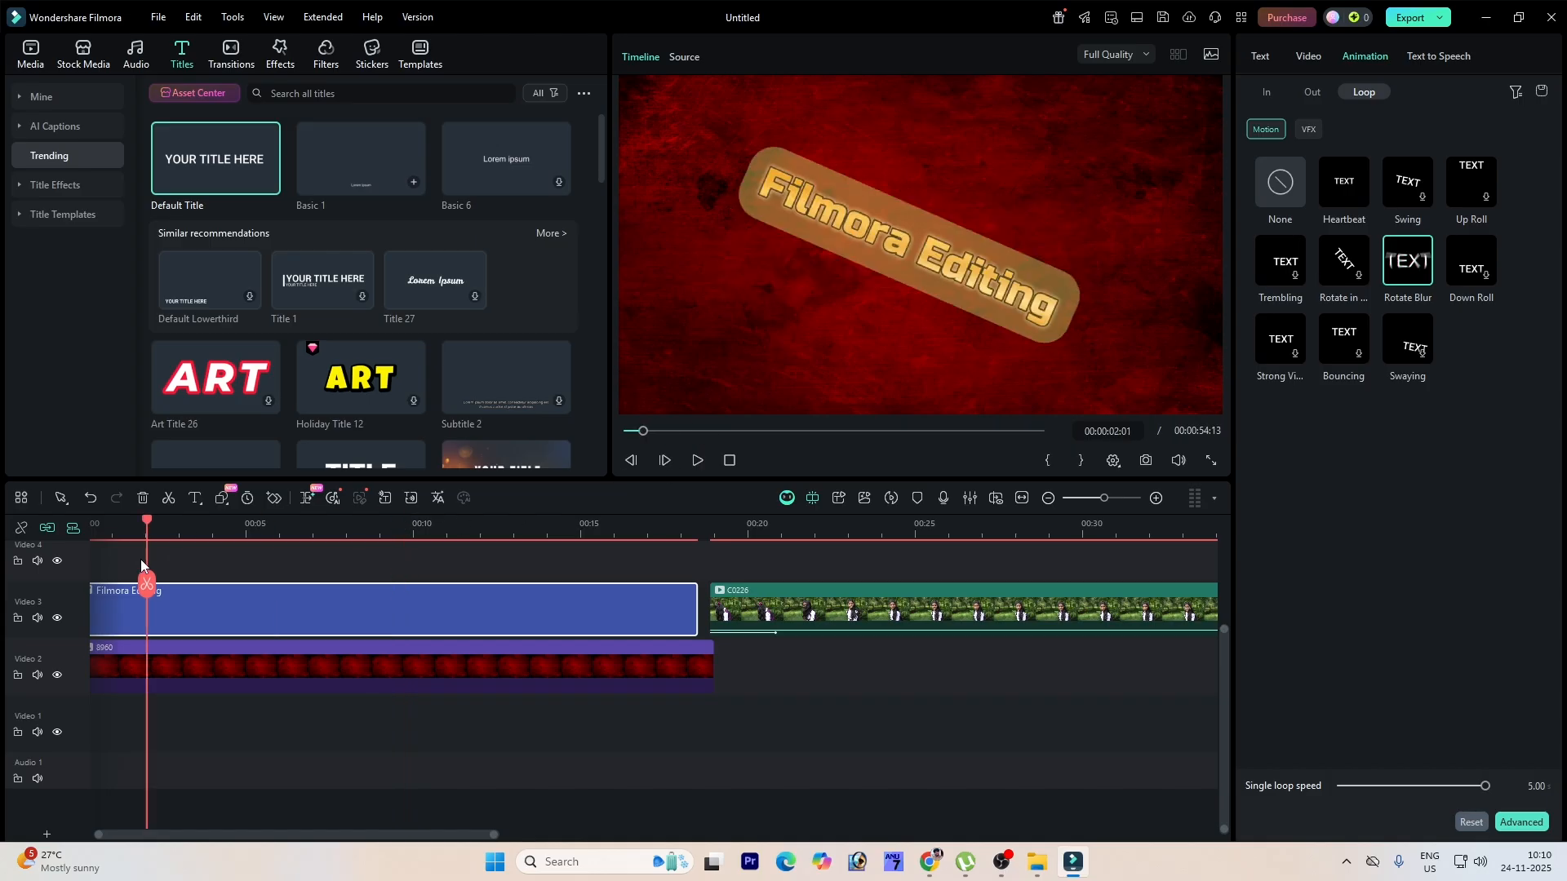
{"action": "key", "text": "space"}
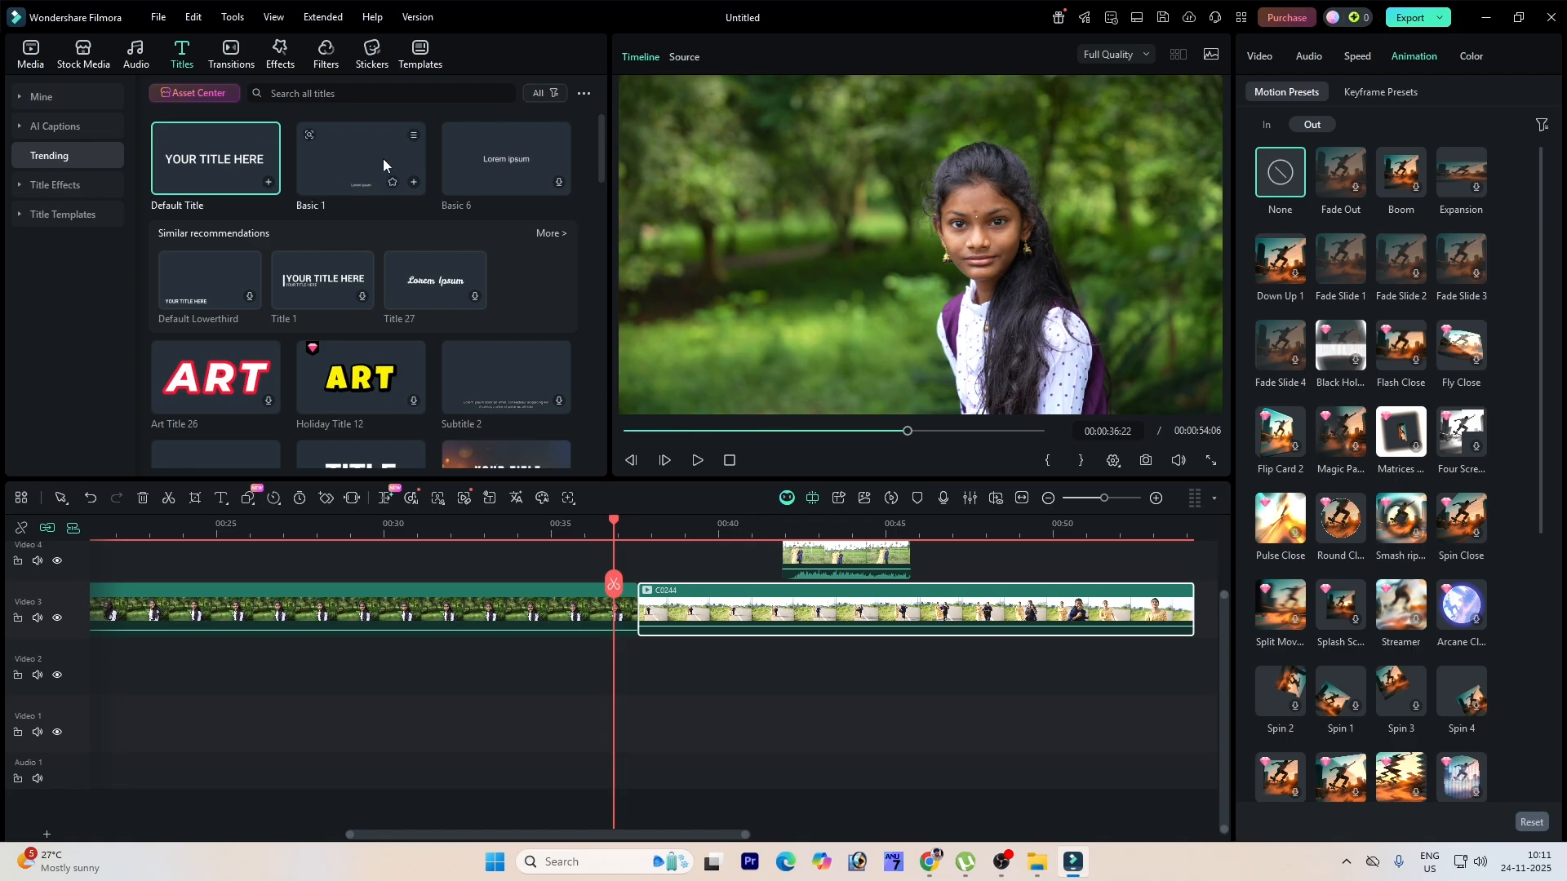
Step: Add a Cross Zoom transition between clips C0228 and C0244 and preview it
{"action": "left_click", "coordinate": [232, 54]}
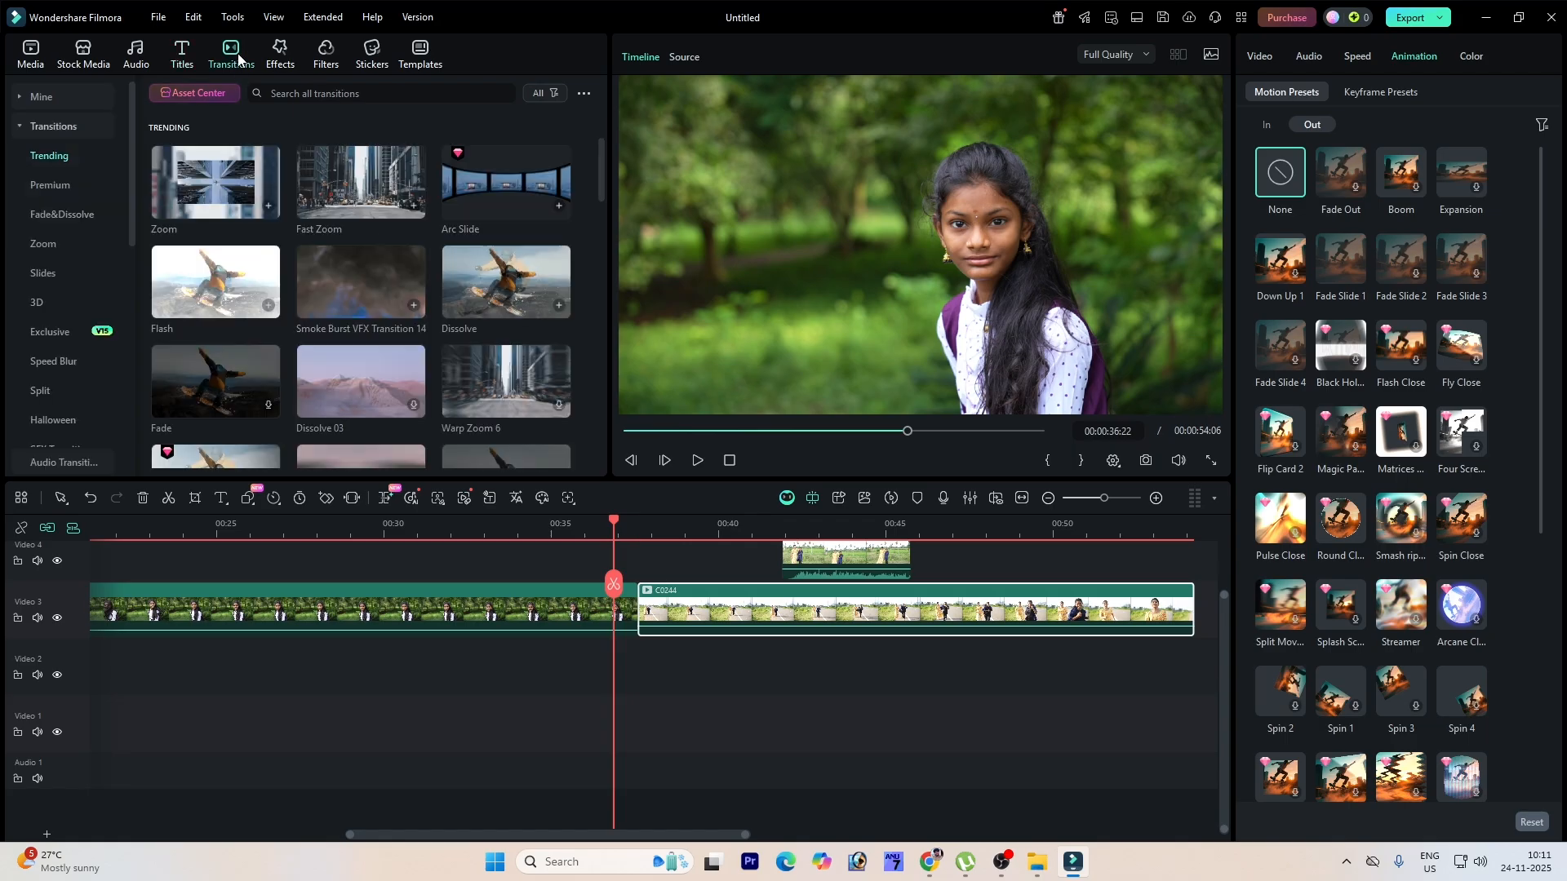
{"action": "left_click", "coordinate": [230, 298]}
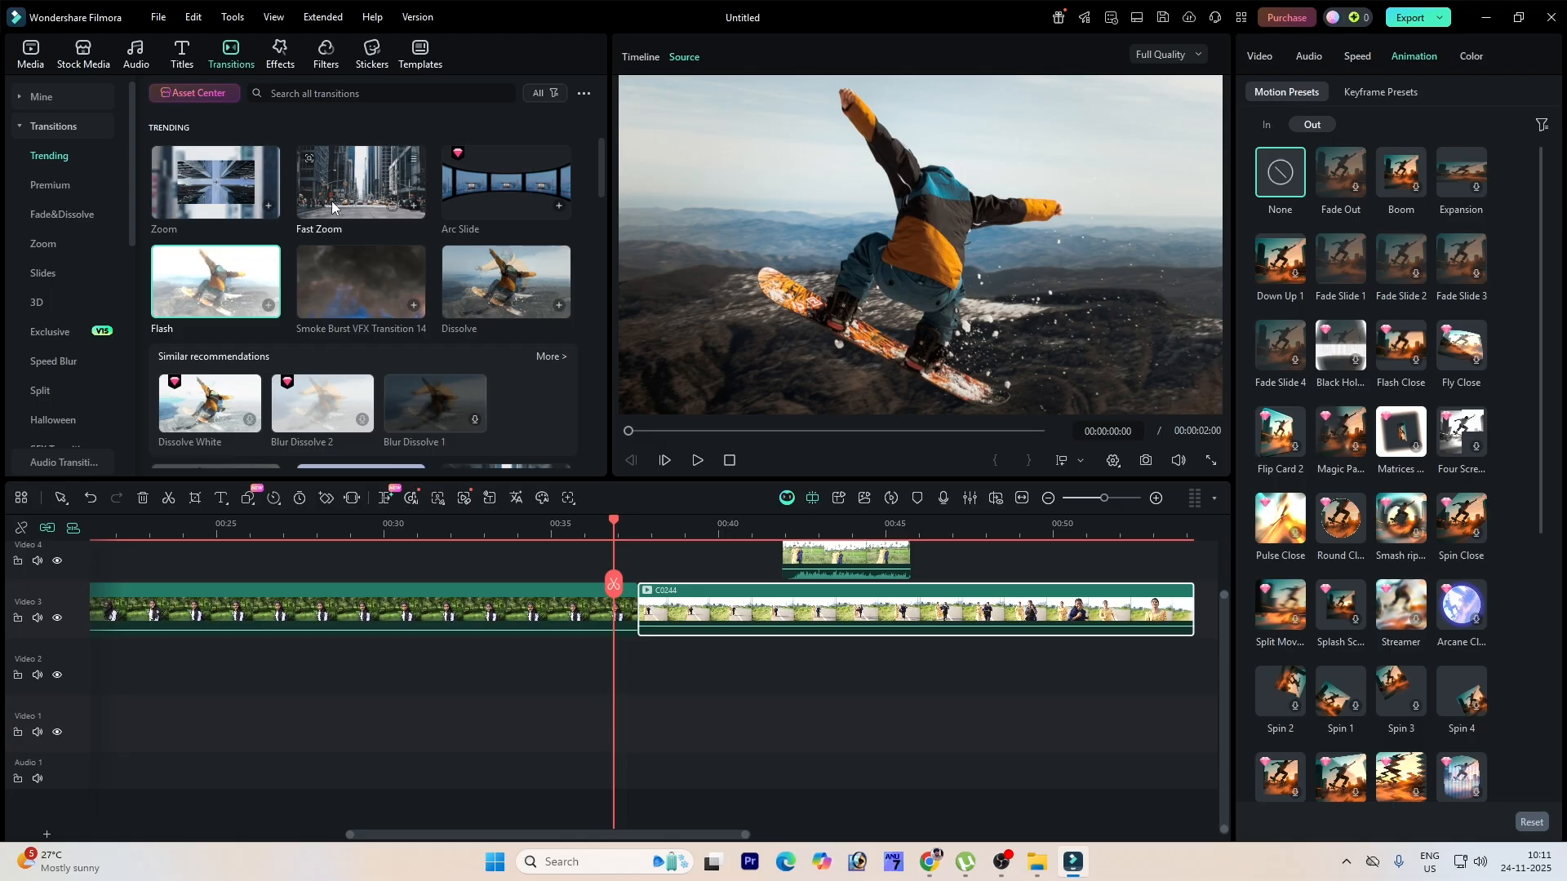
{"action": "left_click", "coordinate": [356, 189]}
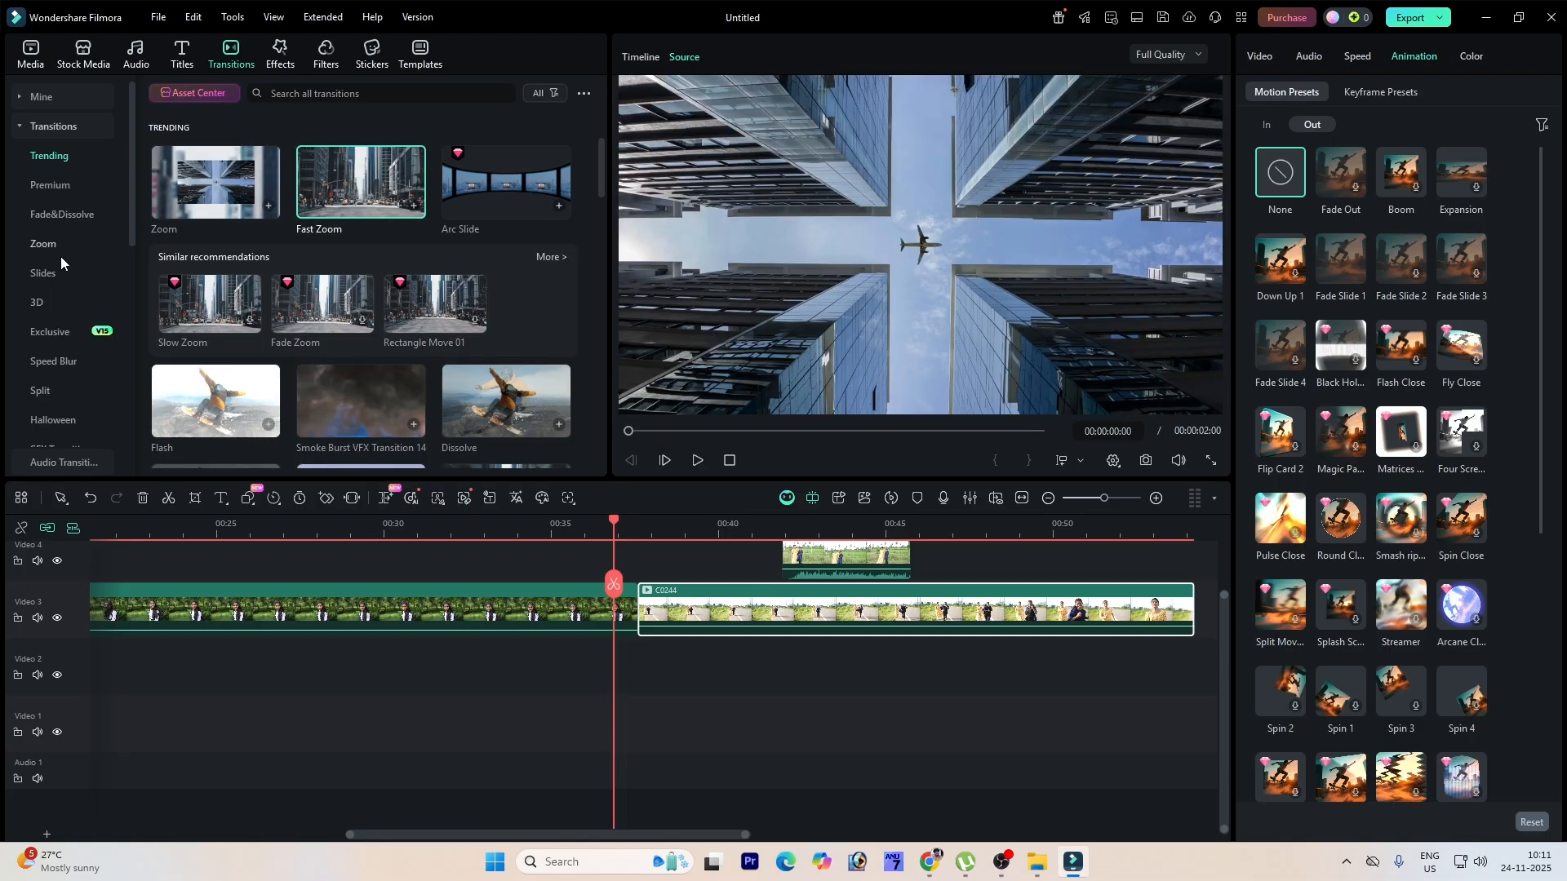
{"action": "left_click", "coordinate": [59, 243]}
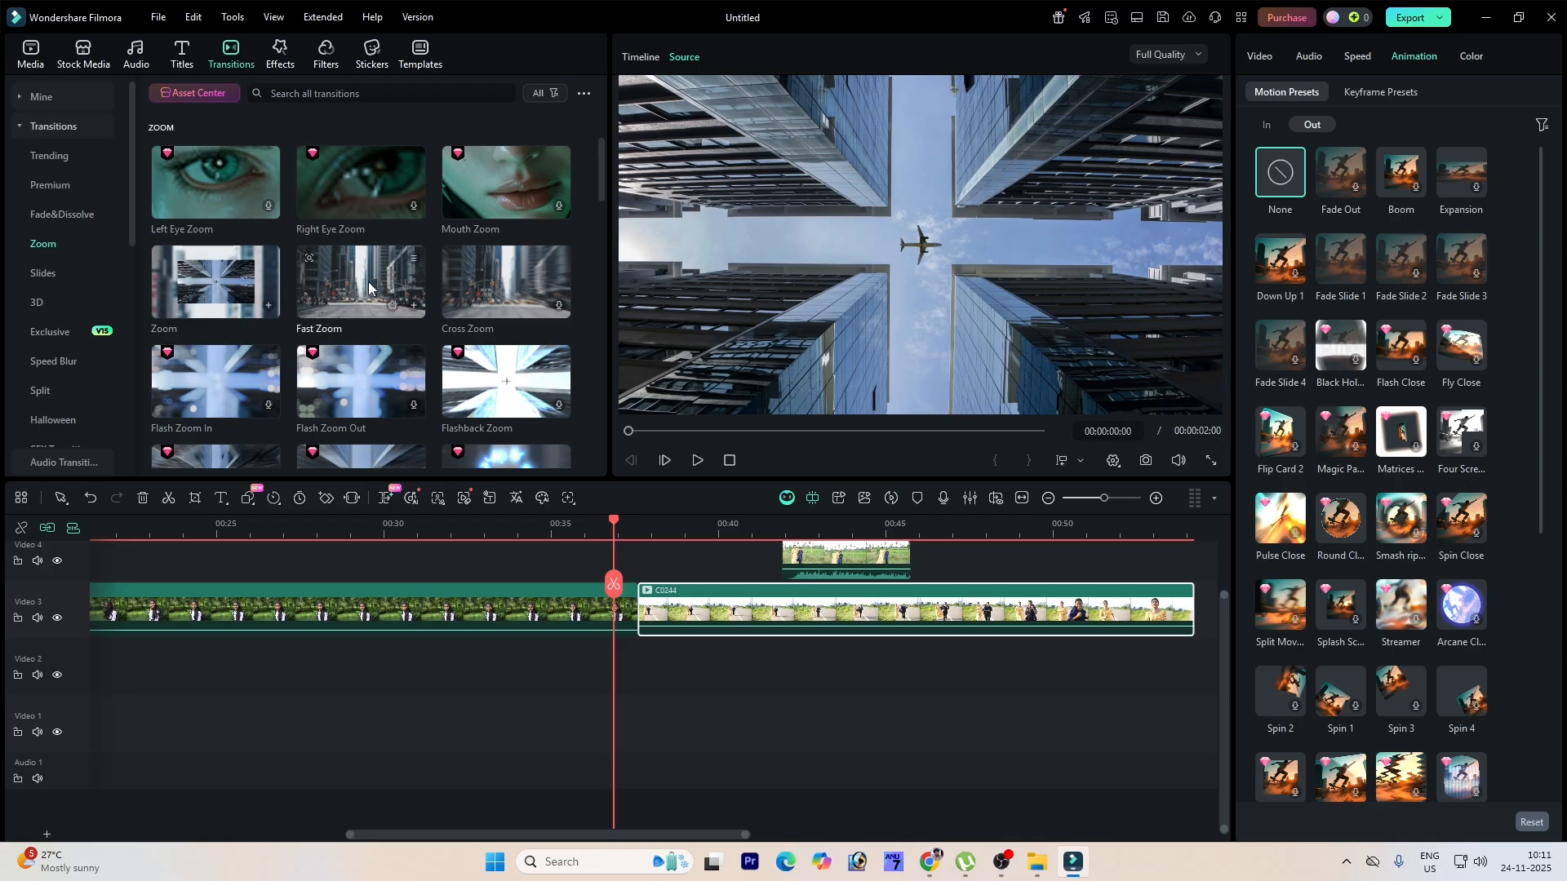
{"action": "left_click", "coordinate": [502, 292]}
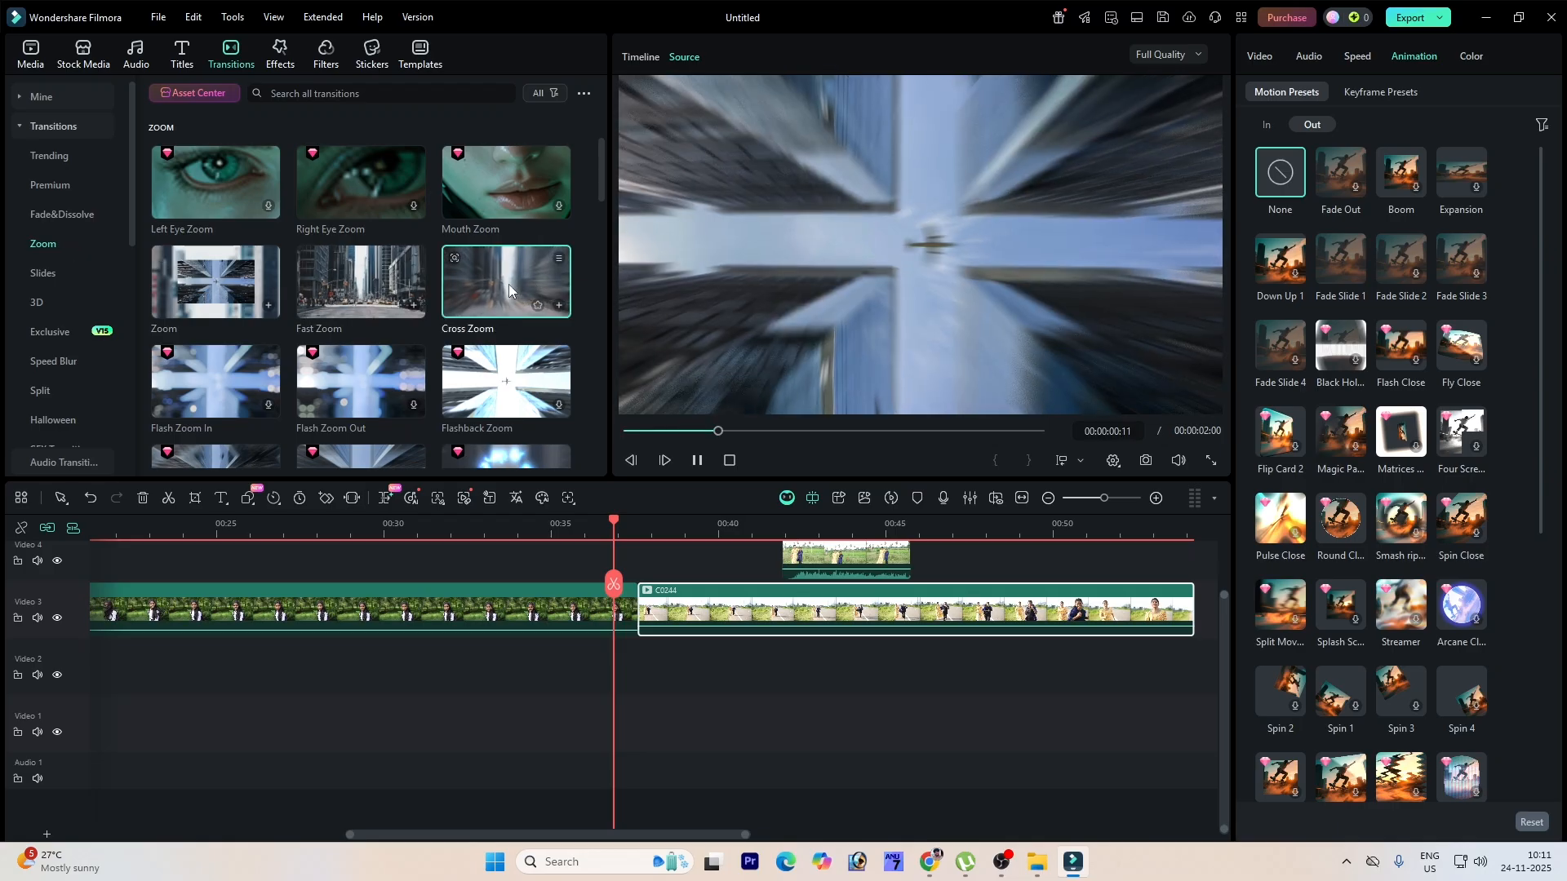
{"action": "left_click_drag", "start_coordinate": [511, 282], "coordinate": [631, 630]}
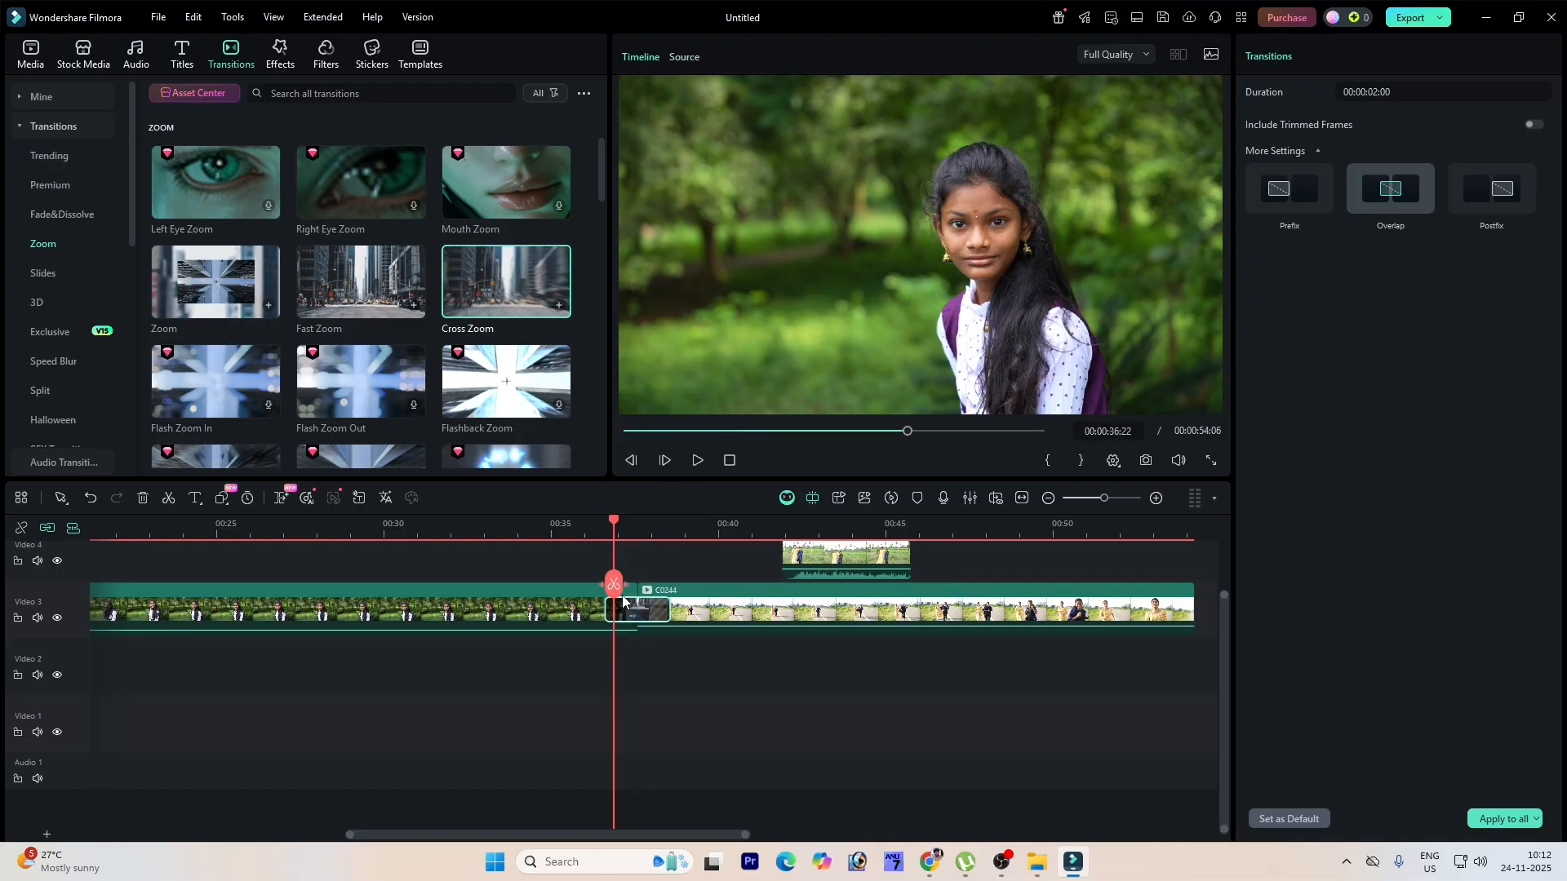
{"action": "left_click", "coordinate": [586, 535]}
{"action": "left_click_drag", "start_coordinate": [586, 535], "coordinate": [575, 535]}
{"action": "key", "text": "space"}
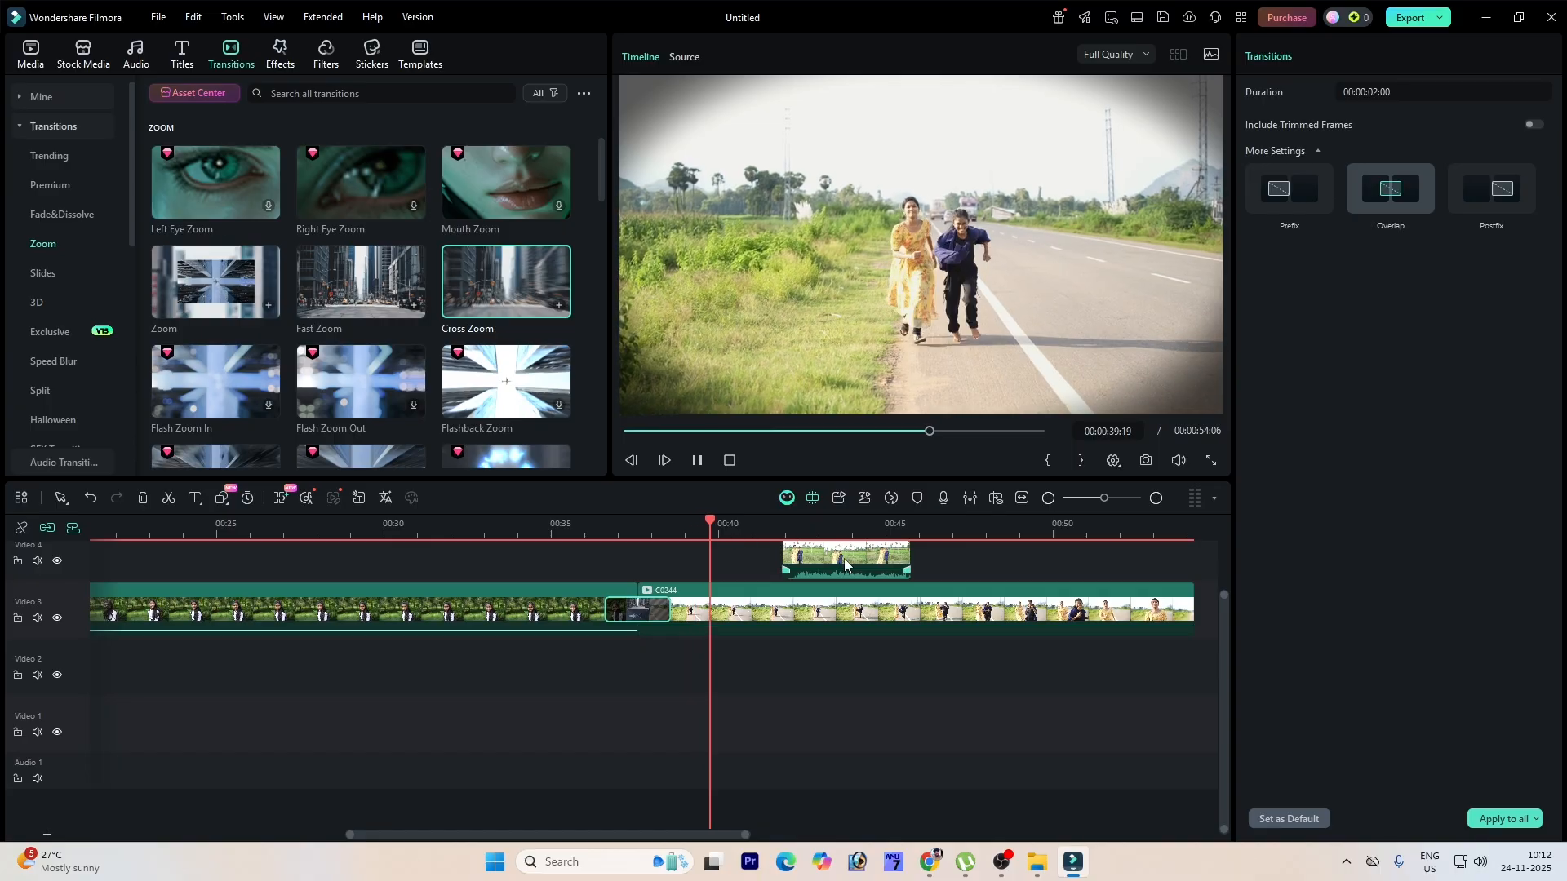
Step: Replace the transition between the two clips with the 3D Cube Right transition
{"action": "key", "text": "space"}
{"action": "left_click", "coordinate": [359, 284]}
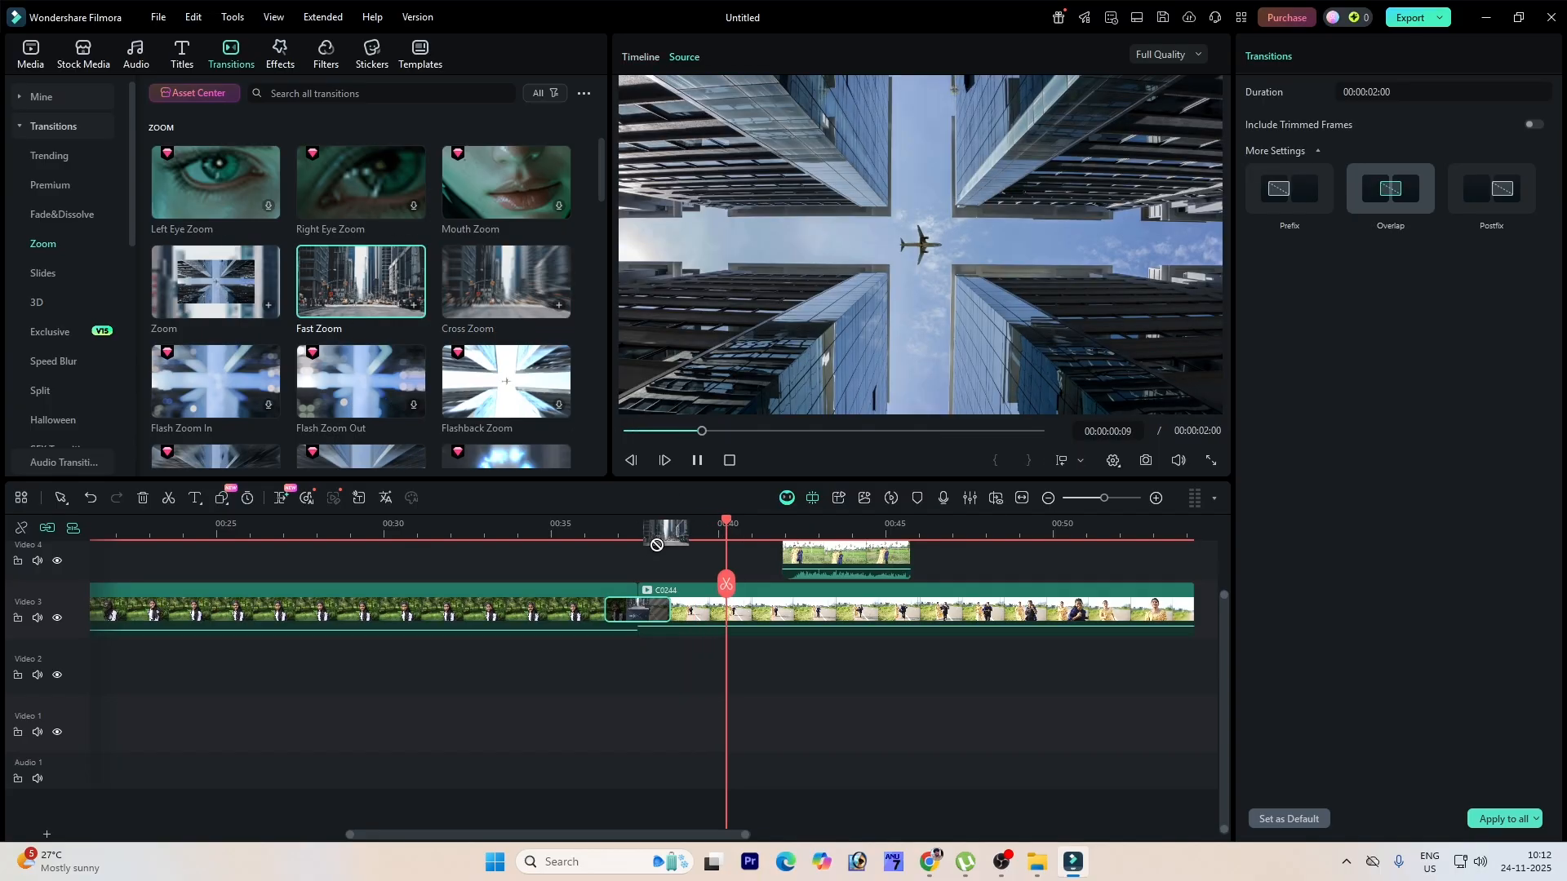
{"action": "left_click_drag", "start_coordinate": [726, 518], "coordinate": [603, 539]}
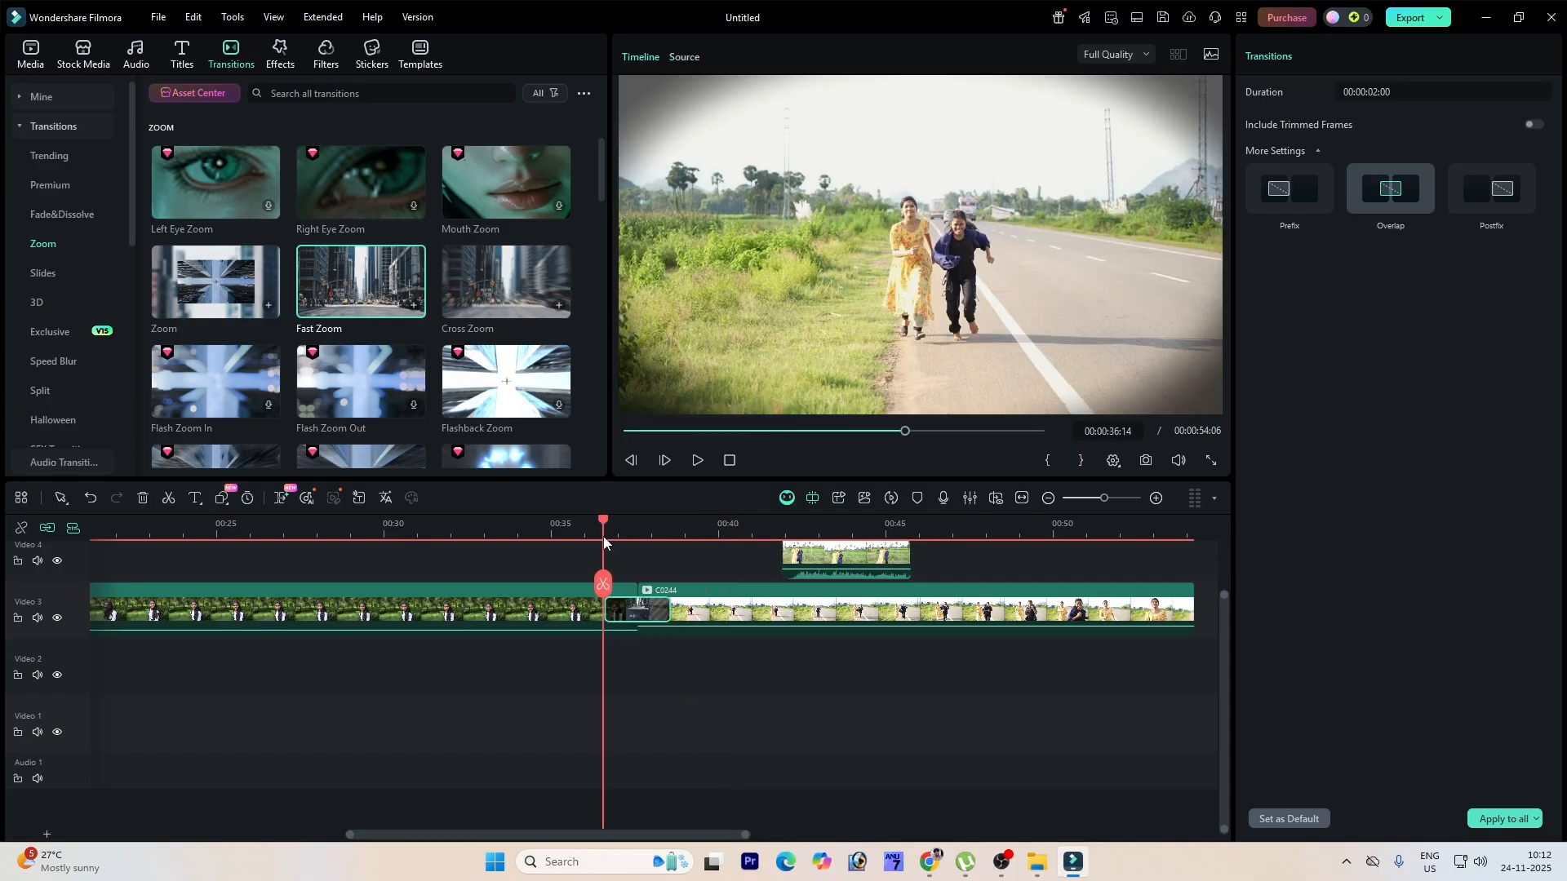
{"action": "key", "text": "space"}
{"action": "key", "text": "space"}
{"action": "left_click", "coordinate": [36, 304]}
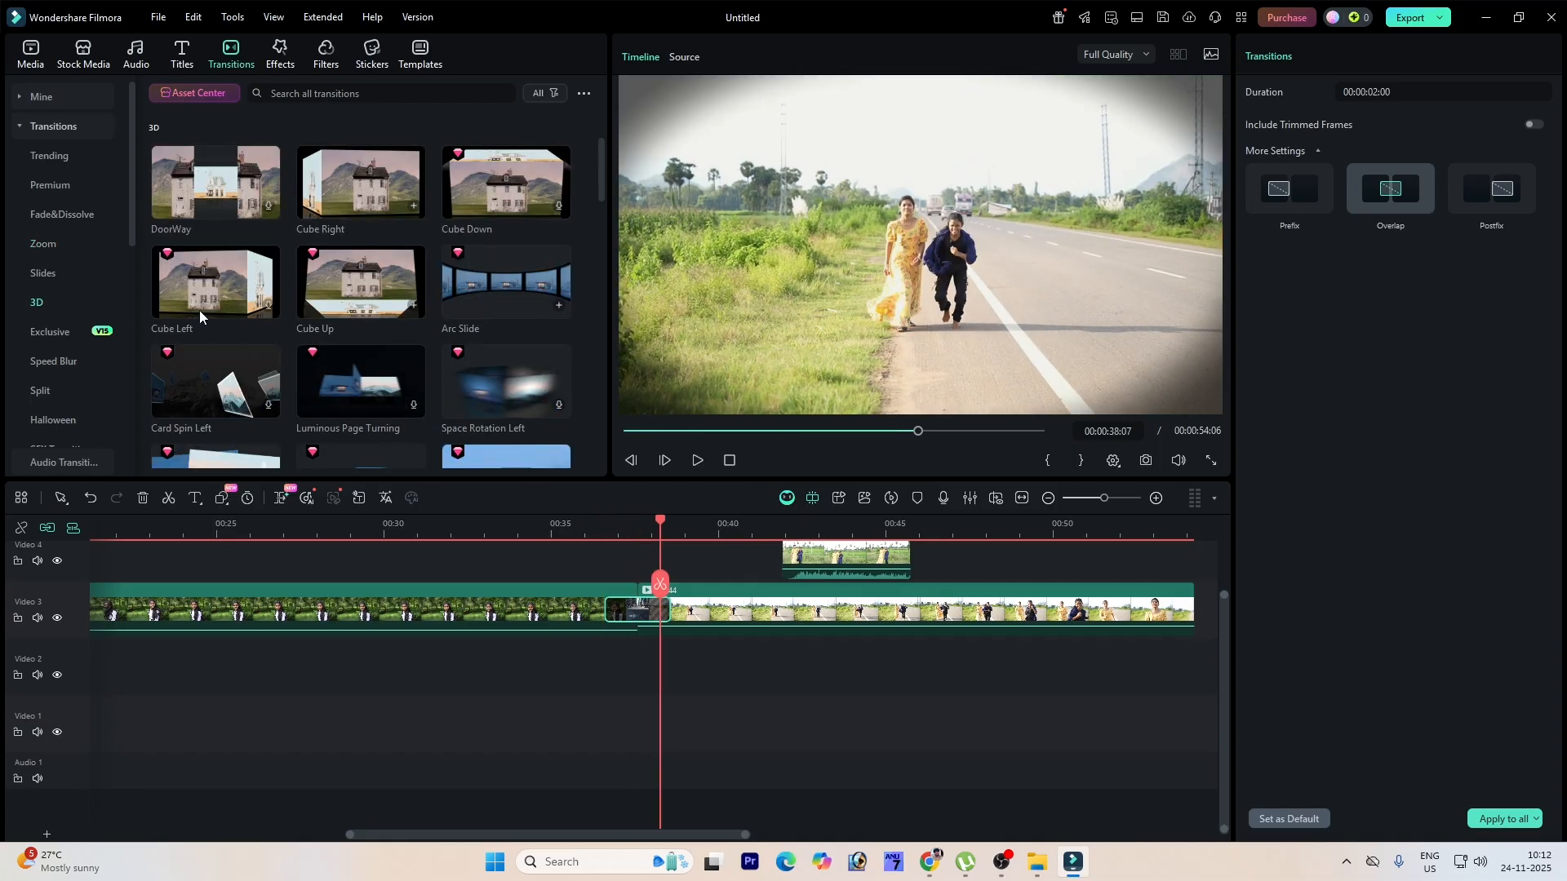
{"action": "left_click", "coordinate": [336, 193]}
{"action": "left_click_drag", "start_coordinate": [336, 193], "coordinate": [635, 611]}
{"action": "left_click_drag", "start_coordinate": [664, 518], "coordinate": [596, 531]}
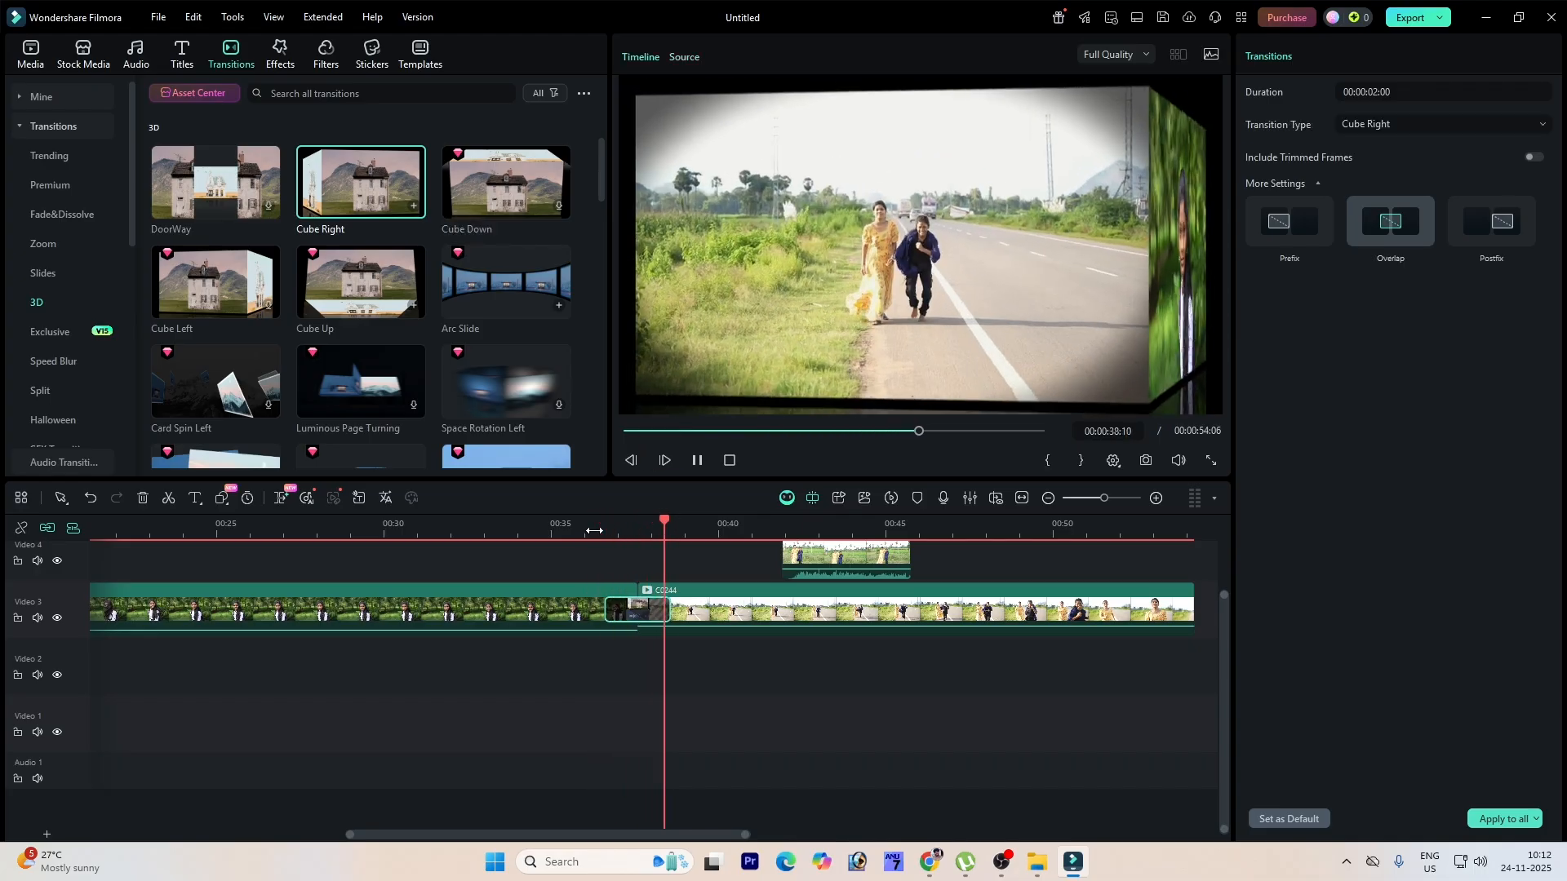
Step: Replace the transition with Halftone Transition 2 from the Paper category and play it back
{"action": "left_click", "coordinate": [98, 412]}
{"action": "scroll", "coordinate": [99, 398], "scroll_direction": "down", "scroll_amount": 3}
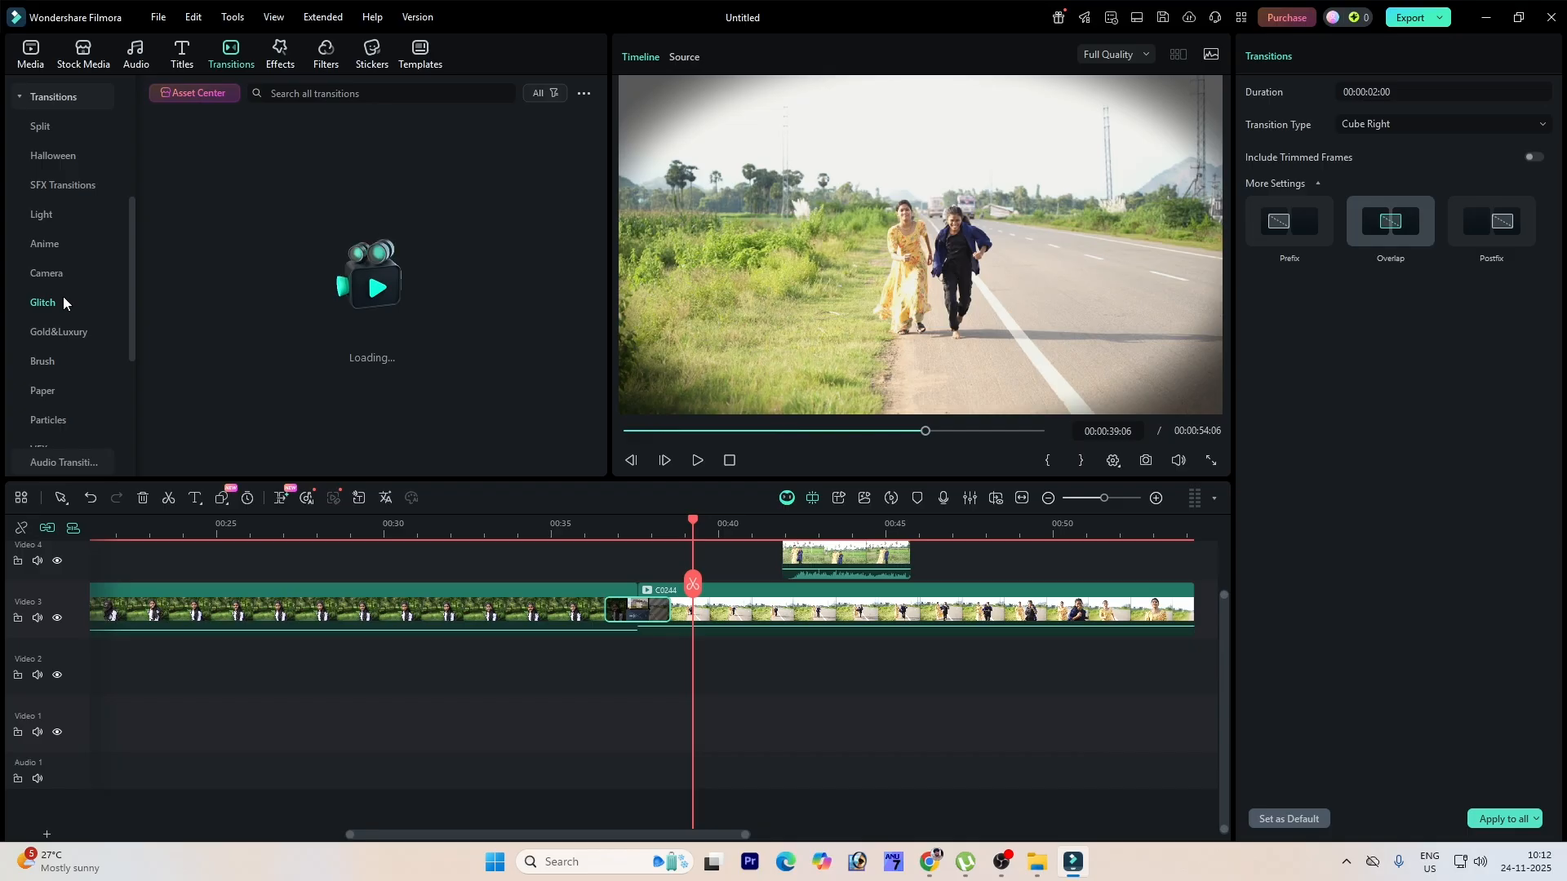
{"action": "left_click", "coordinate": [43, 196]}
{"action": "left_click", "coordinate": [45, 211]}
{"action": "left_click", "coordinate": [66, 393]}
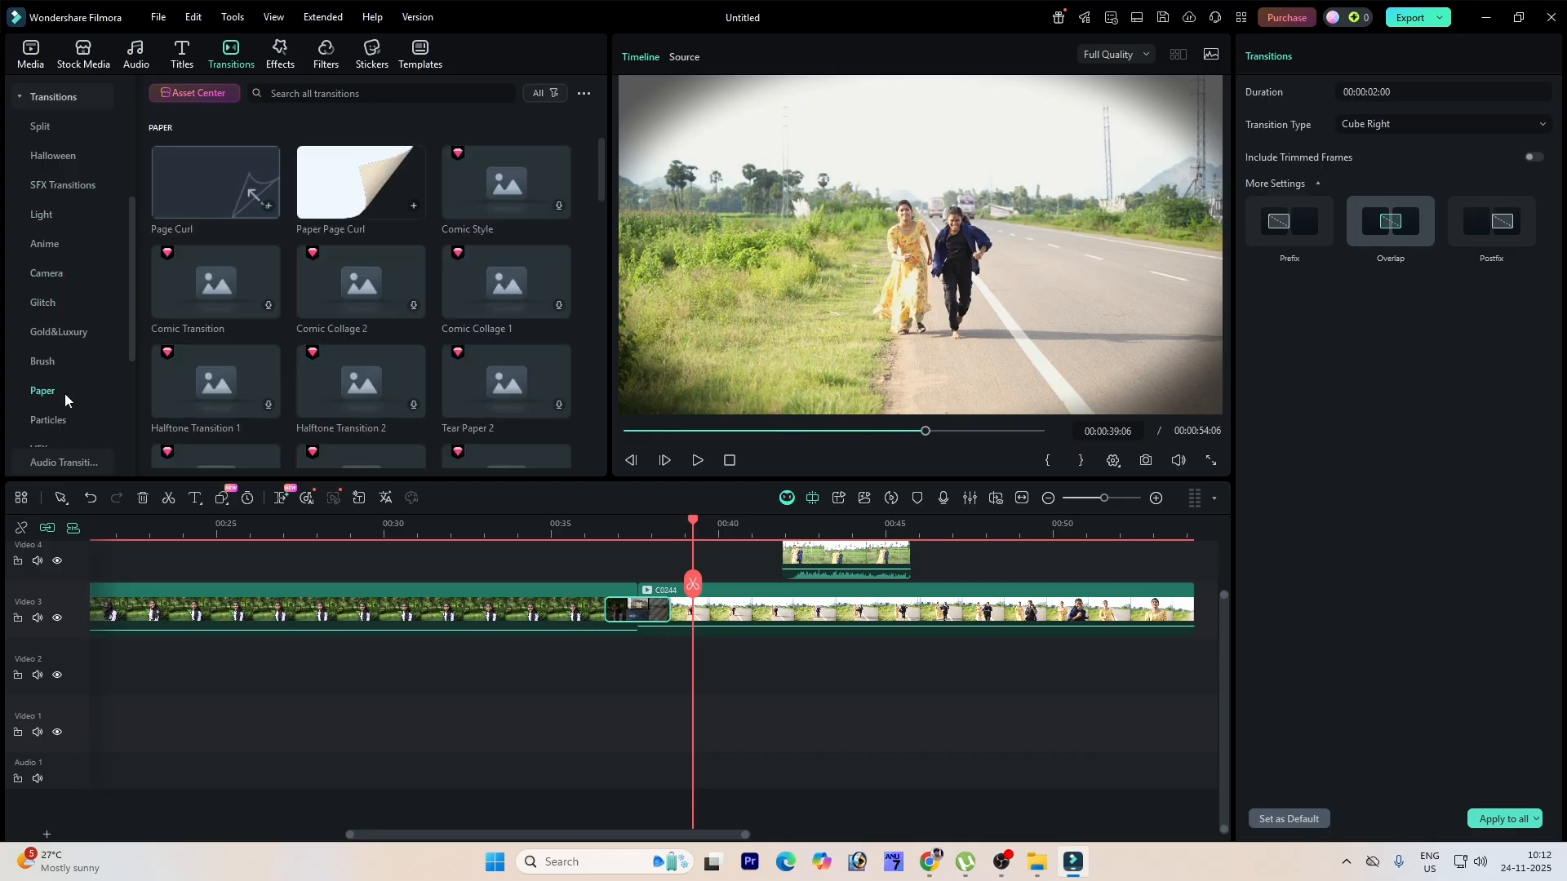
{"action": "left_click_drag", "start_coordinate": [361, 381], "coordinate": [645, 663]}
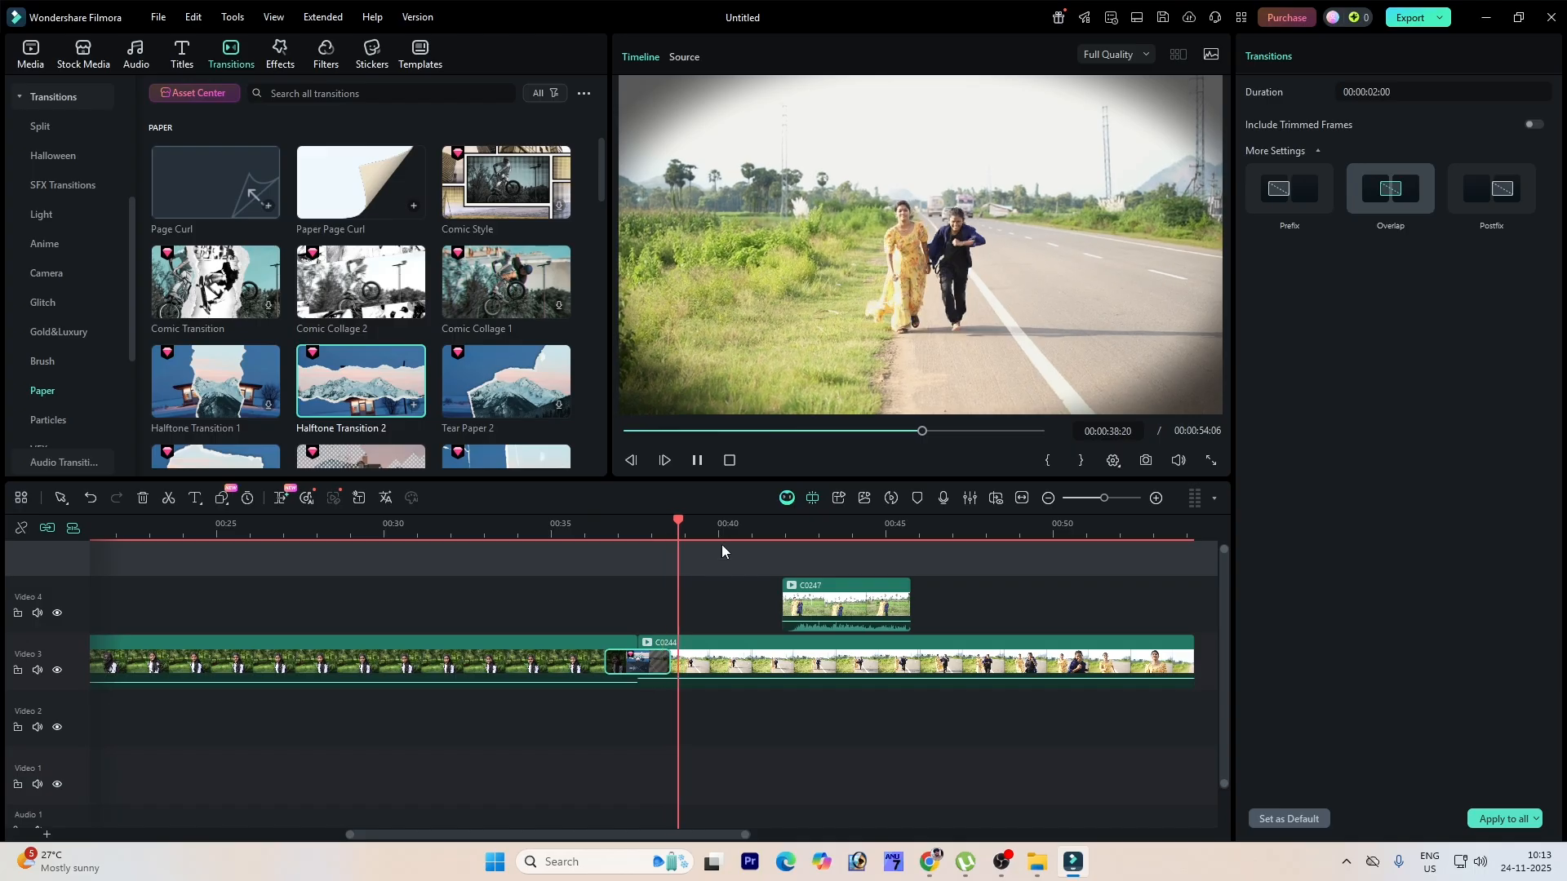
{"action": "left_click_drag", "start_coordinate": [709, 534], "coordinate": [610, 540]}
{"action": "key", "text": "space"}
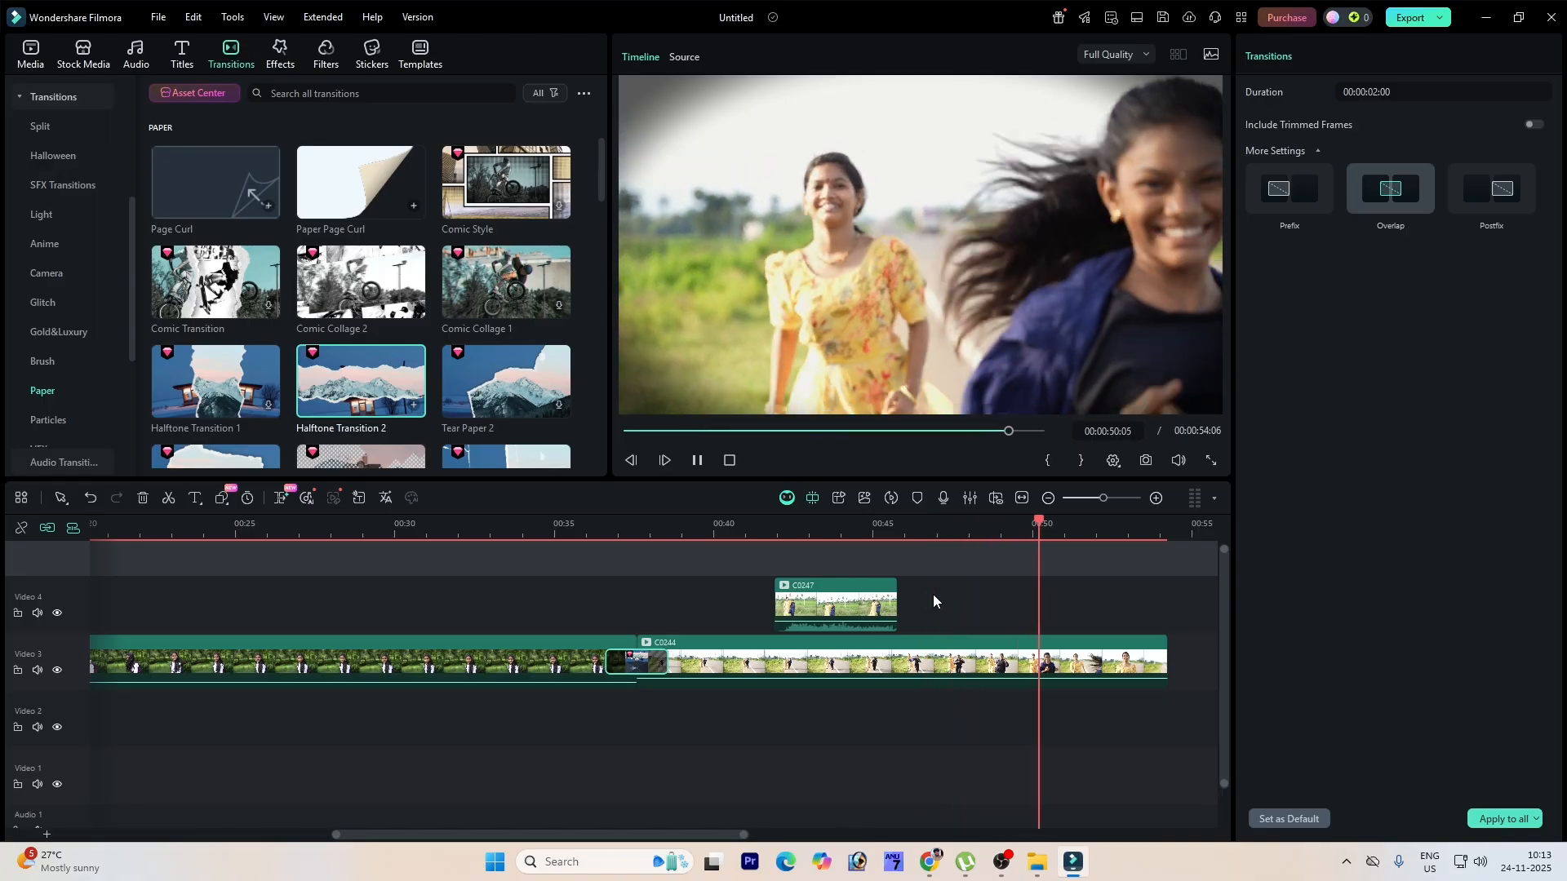
{"action": "key", "text": "space"}
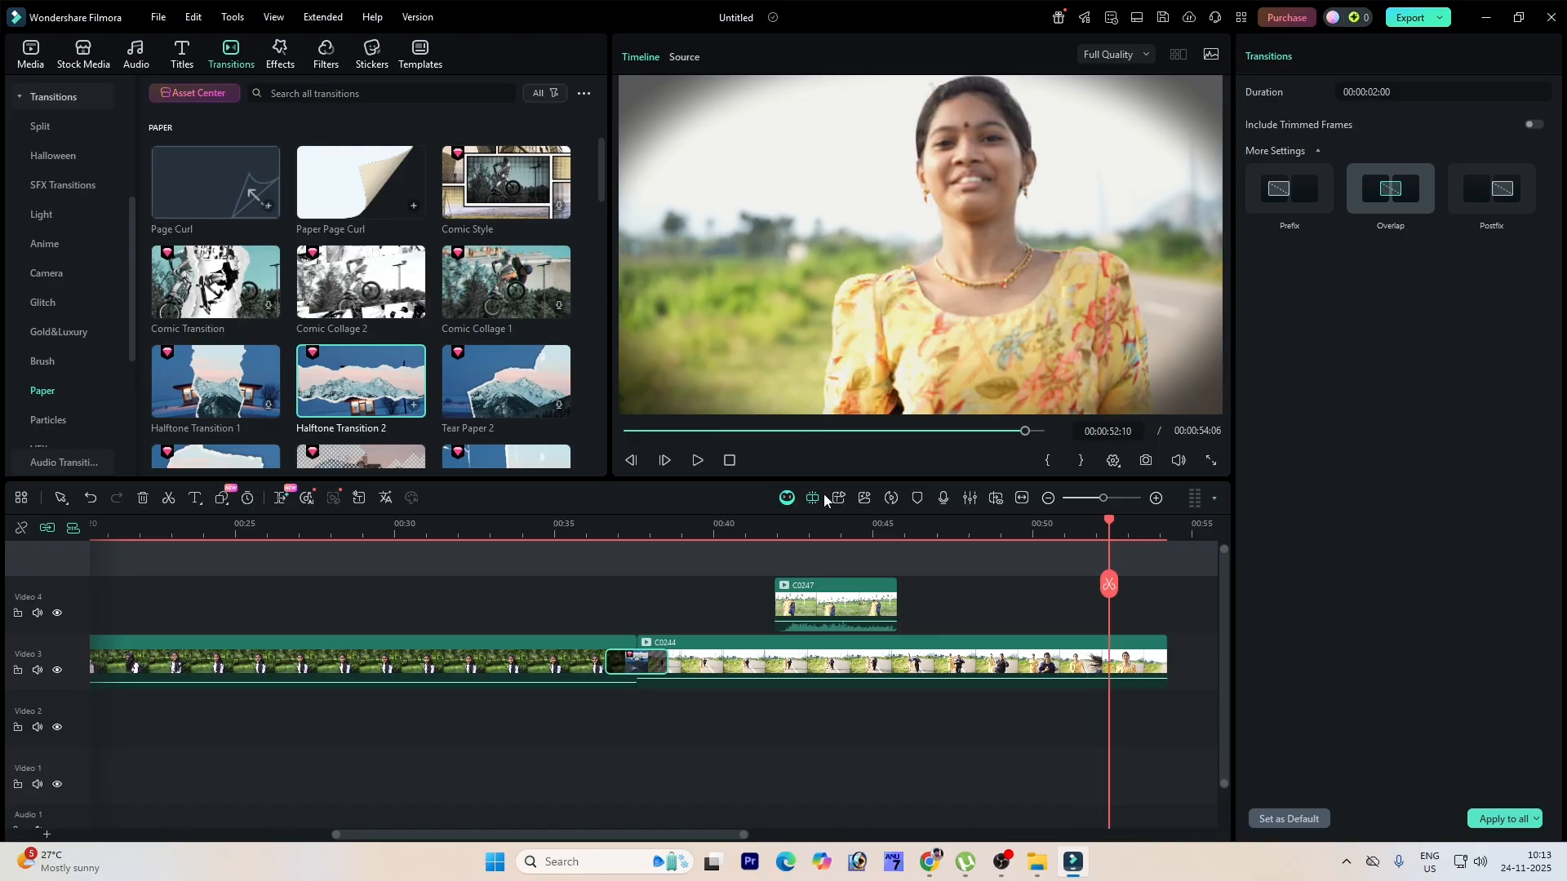
Step: Delete the transition between clips C0228 and C0244
{"action": "left_click", "coordinate": [971, 557]}
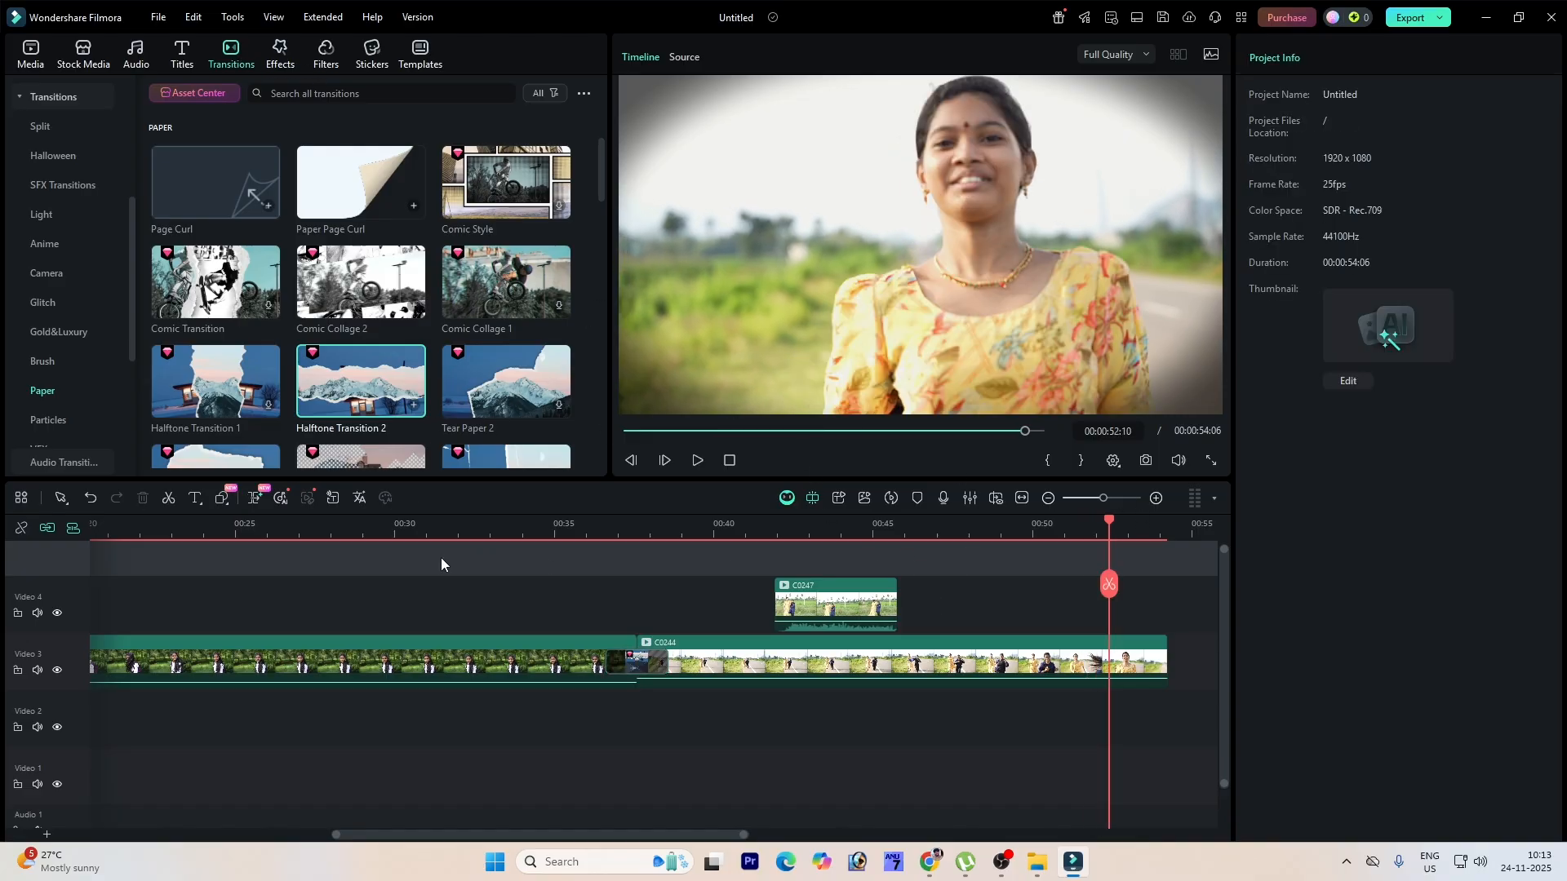
{"action": "left_click", "coordinate": [620, 663]}
{"action": "key", "text": "Delete"}
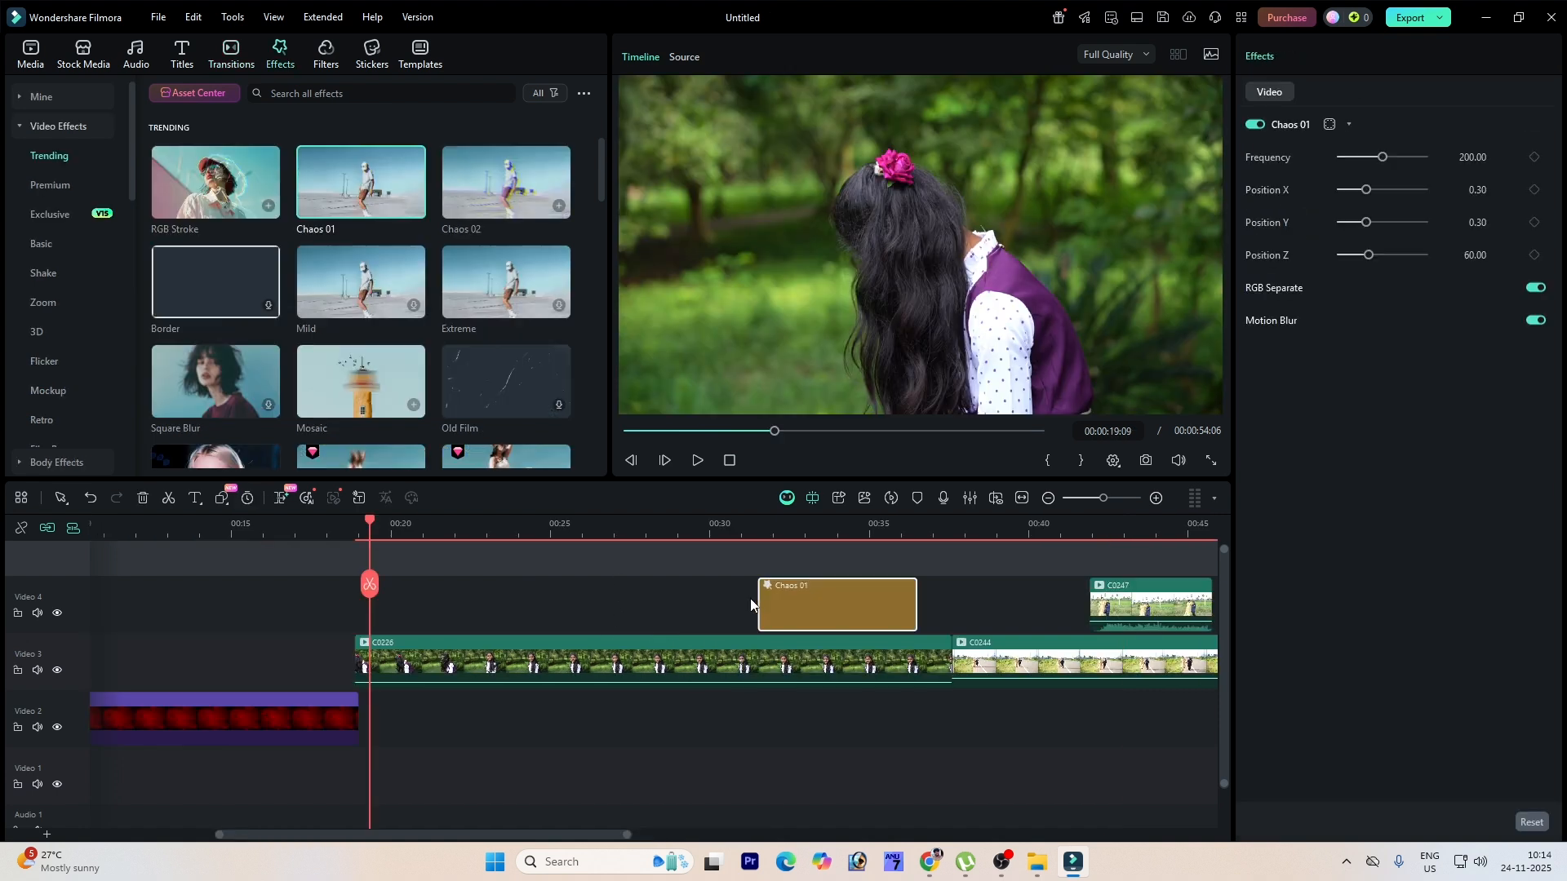
Step: Place the Chaos 01 effect on the track above the start of clip C0228 and preview it
{"action": "left_click_drag", "start_coordinate": [815, 604], "coordinate": [416, 604]}
{"action": "left_click_drag", "start_coordinate": [514, 600], "coordinate": [422, 599]}
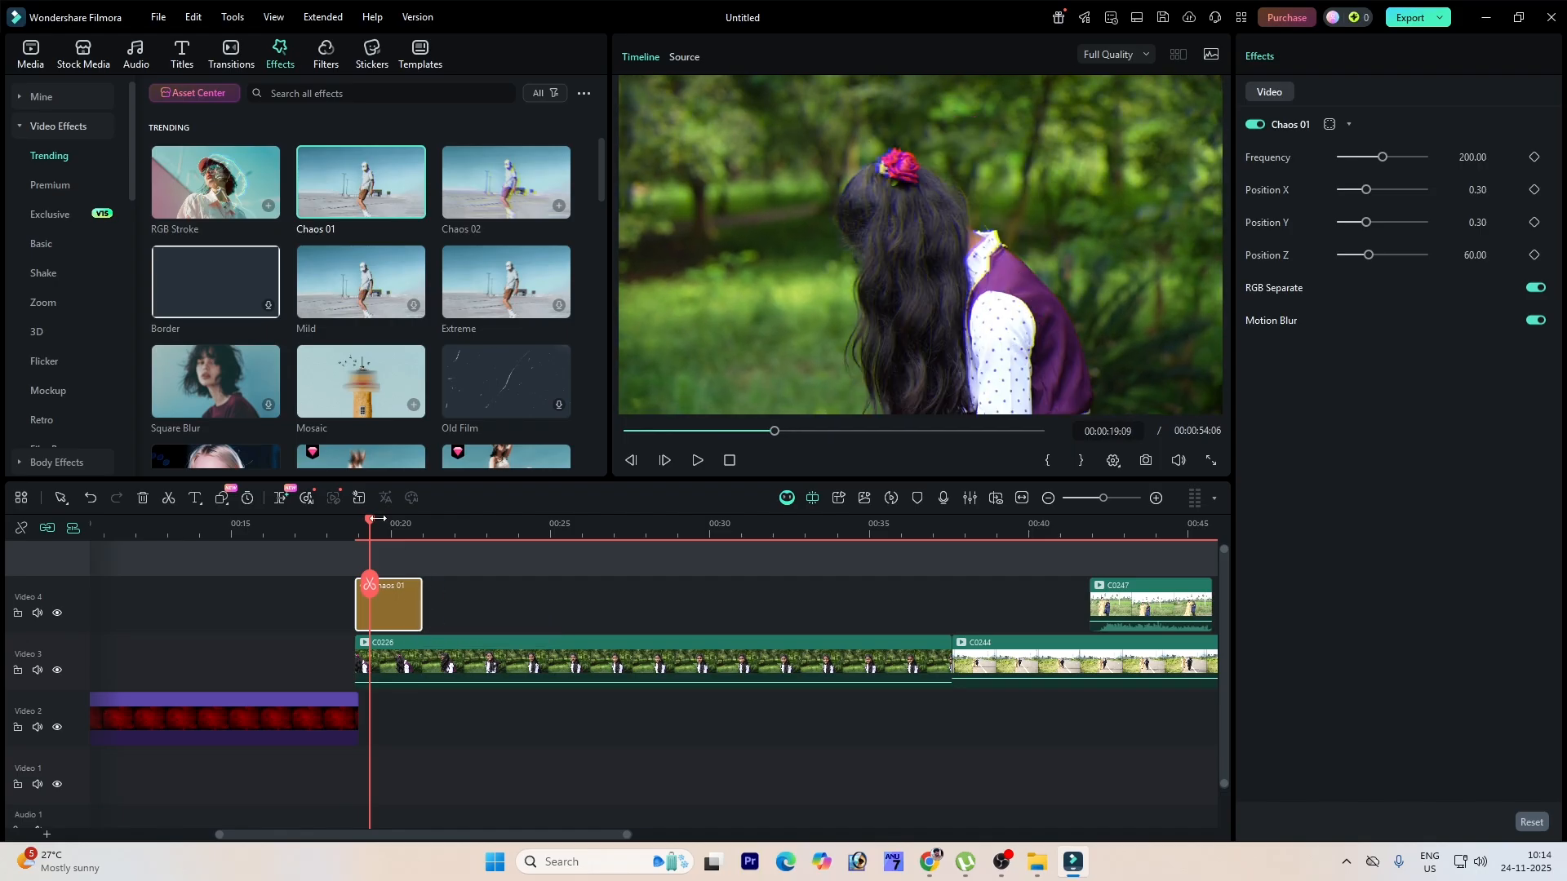
{"action": "left_click_drag", "start_coordinate": [372, 524], "coordinate": [356, 526]}
{"action": "key", "text": "space"}
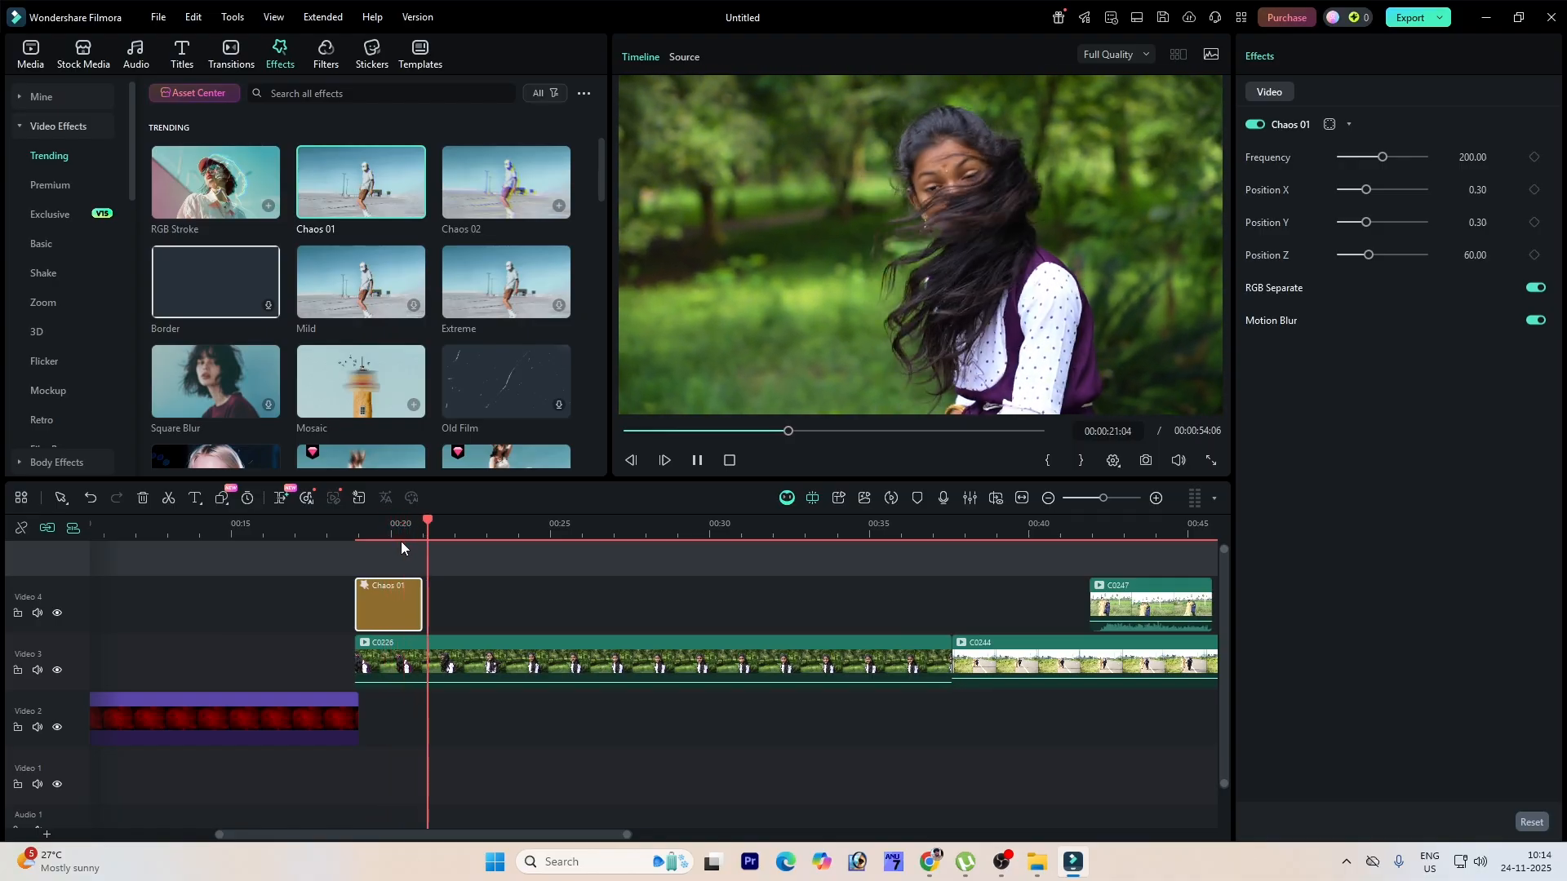
{"action": "key", "text": "space"}
Step: Add the Extreme effect above clip C0228, preview it, and delete it
{"action": "left_click_drag", "start_coordinate": [506, 282], "coordinate": [546, 614]}
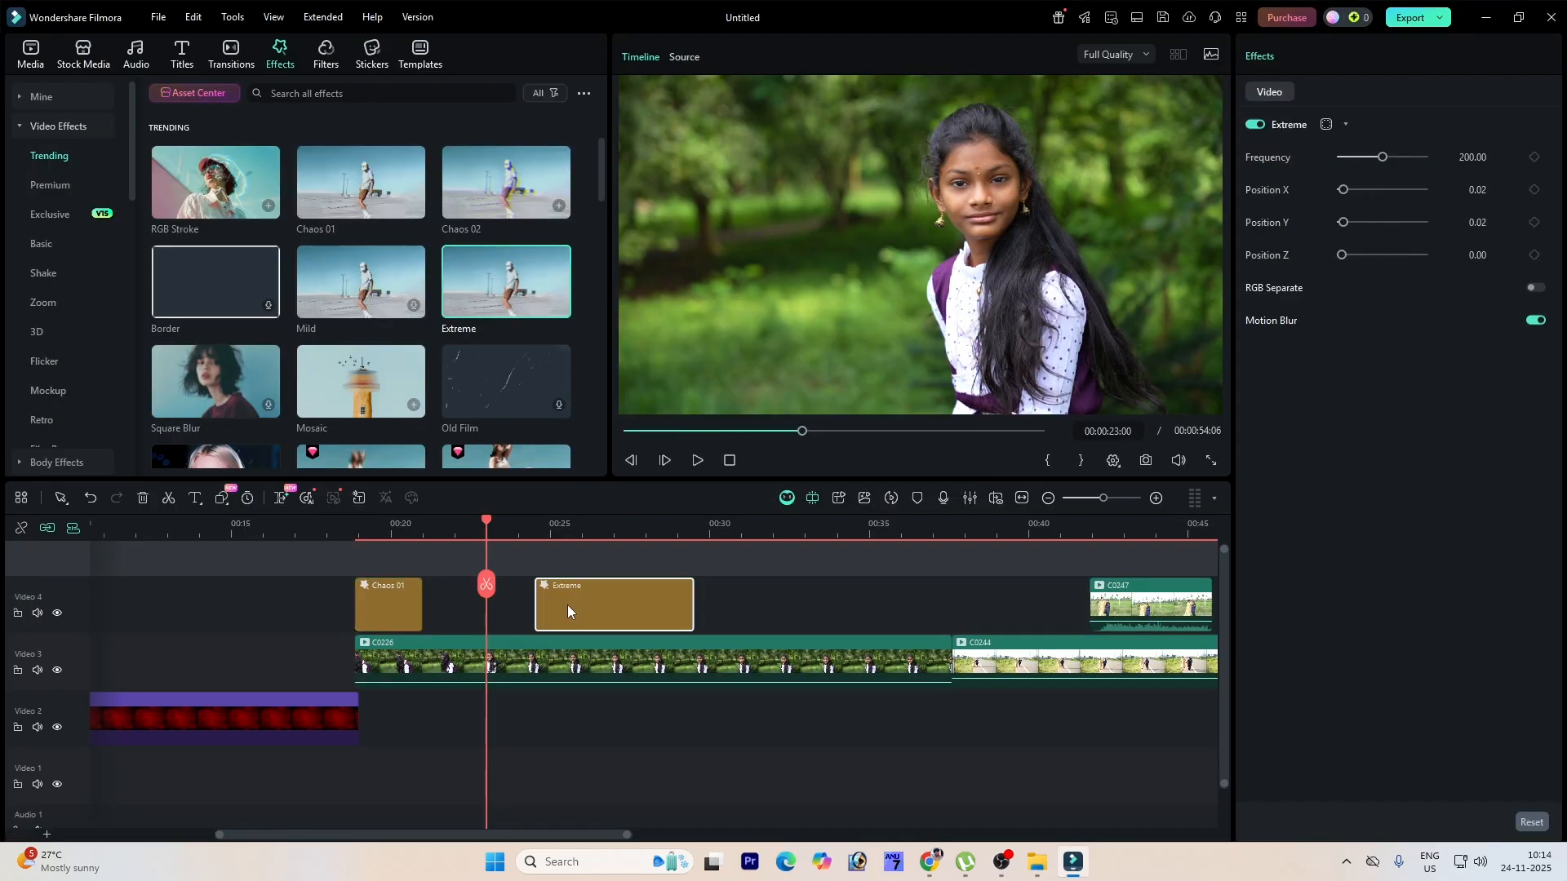
{"action": "key", "text": "space"}
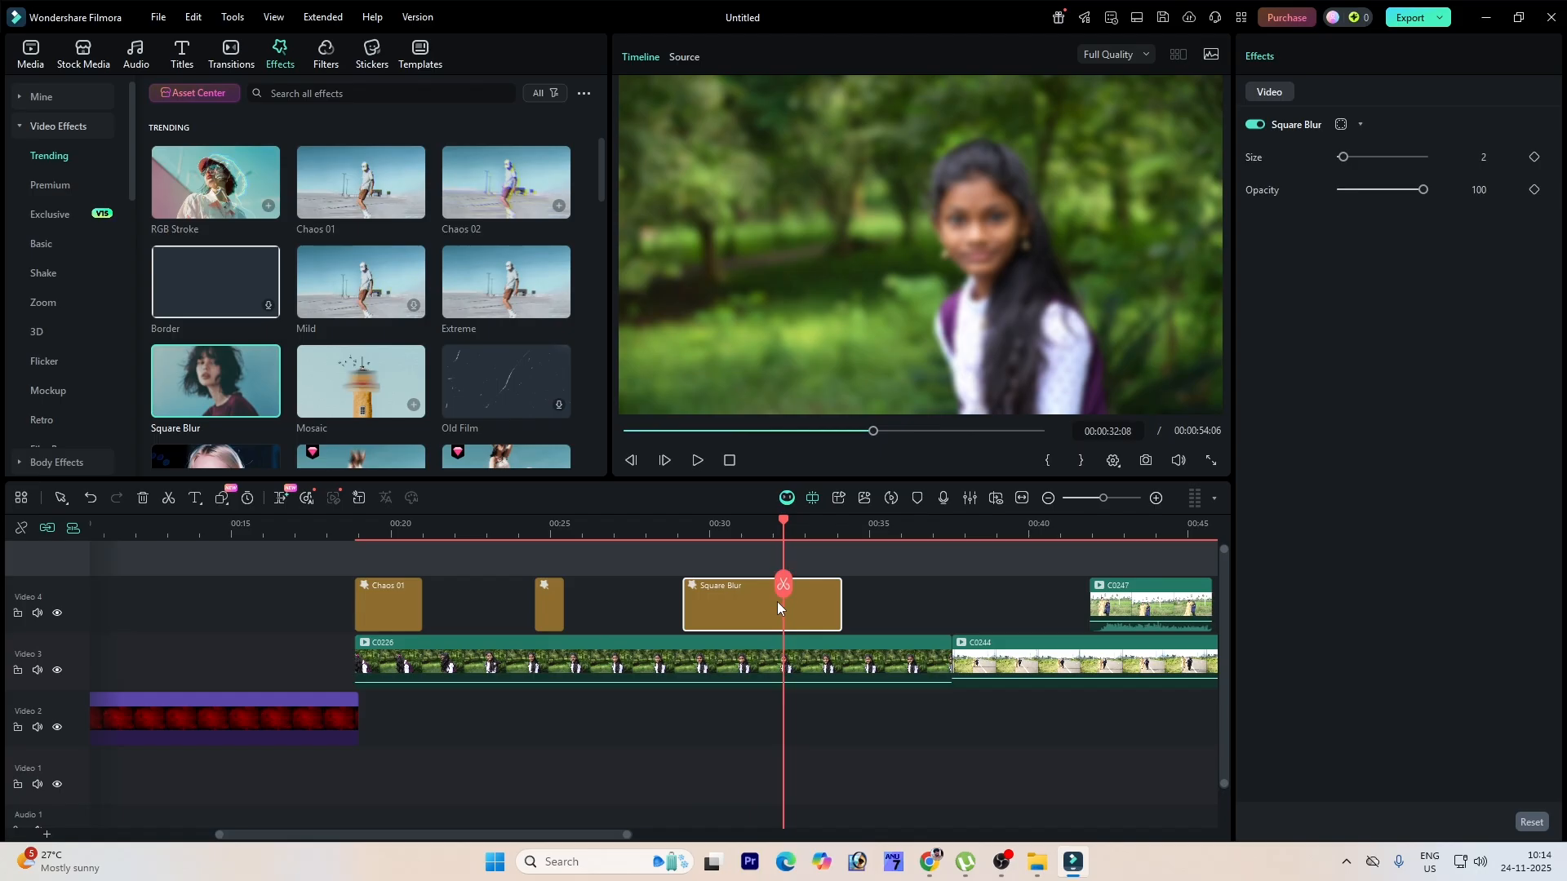
{"action": "key", "text": "Delete"}
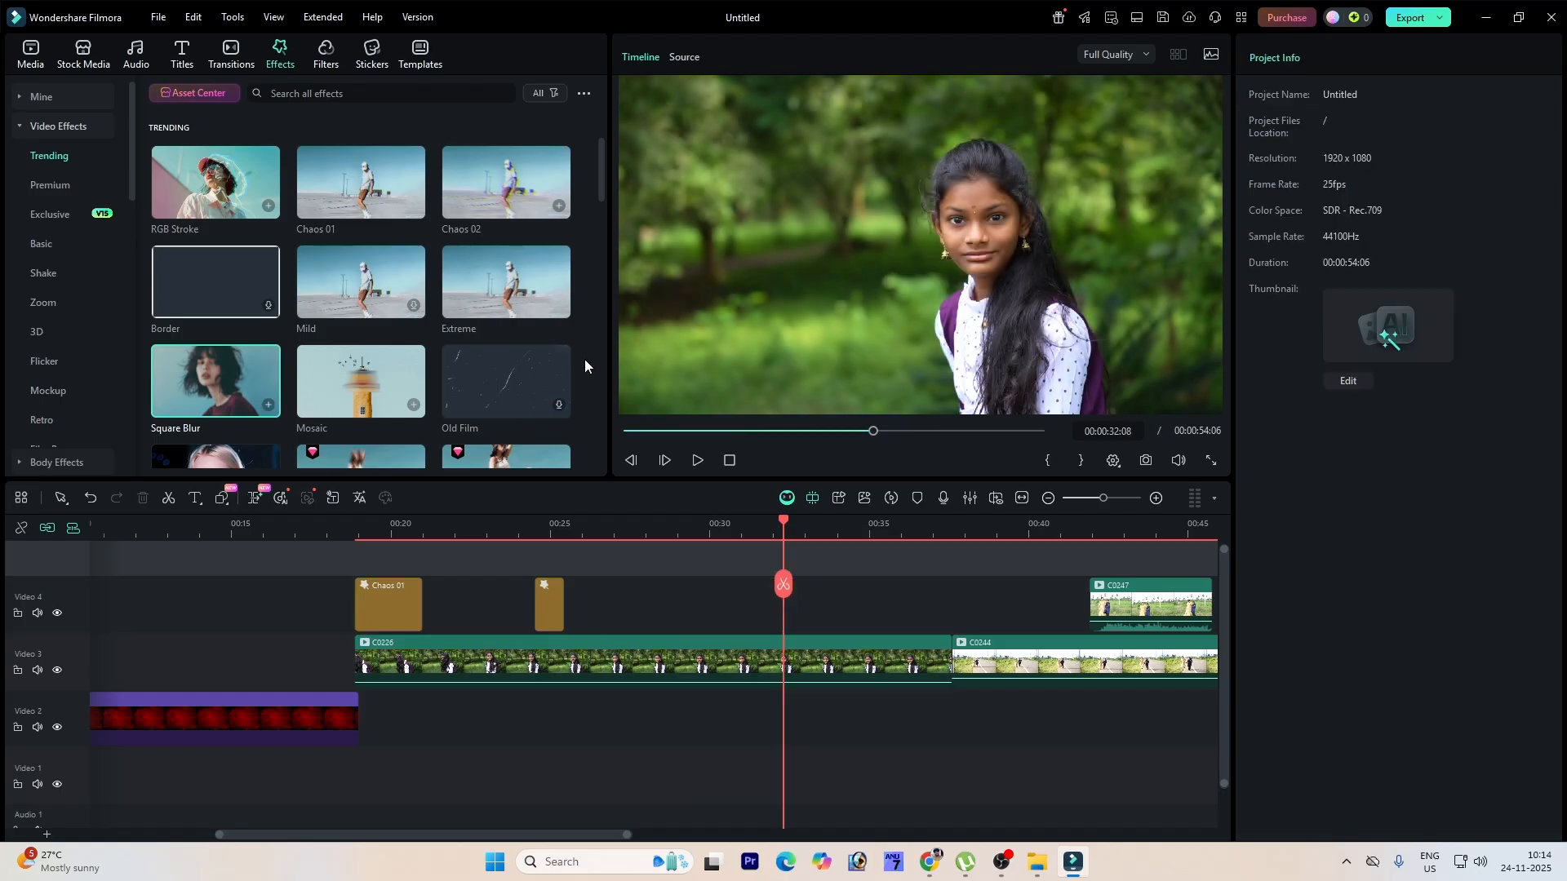
Step: Add another video effect from the effects list above clip C0228 and preview the timeline
{"action": "left_click", "coordinate": [540, 380]}
{"action": "left_click_drag", "start_coordinate": [599, 184], "coordinate": [622, 300]}
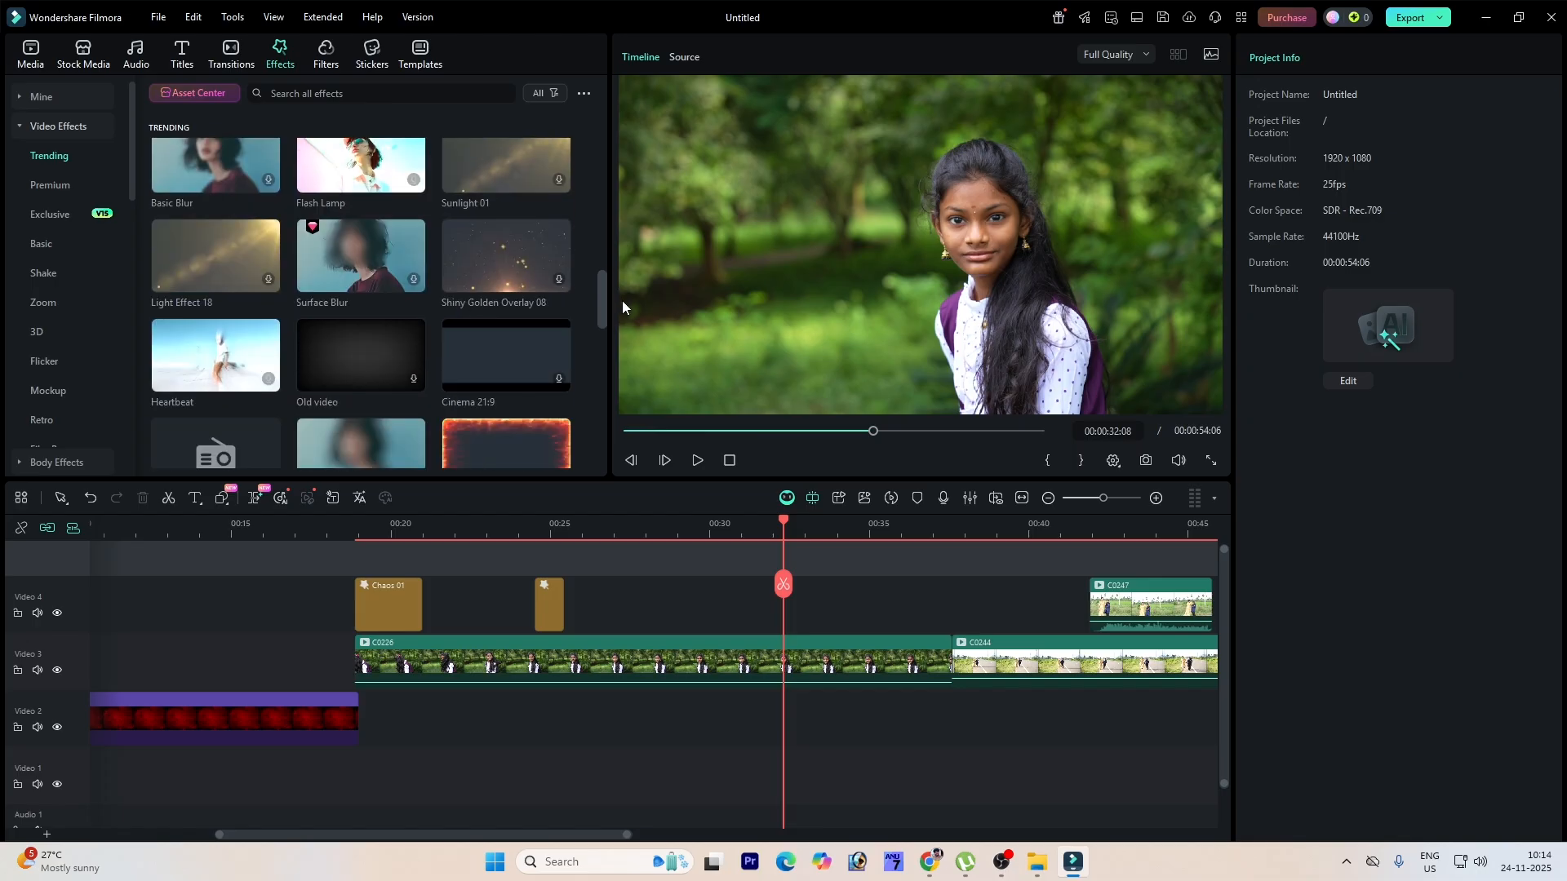
{"action": "left_click", "coordinate": [514, 280]}
{"action": "left_click_drag", "start_coordinate": [531, 434], "coordinate": [660, 610]}
{"action": "left_click_drag", "start_coordinate": [785, 517], "coordinate": [653, 535]}
{"action": "key", "text": "space"}
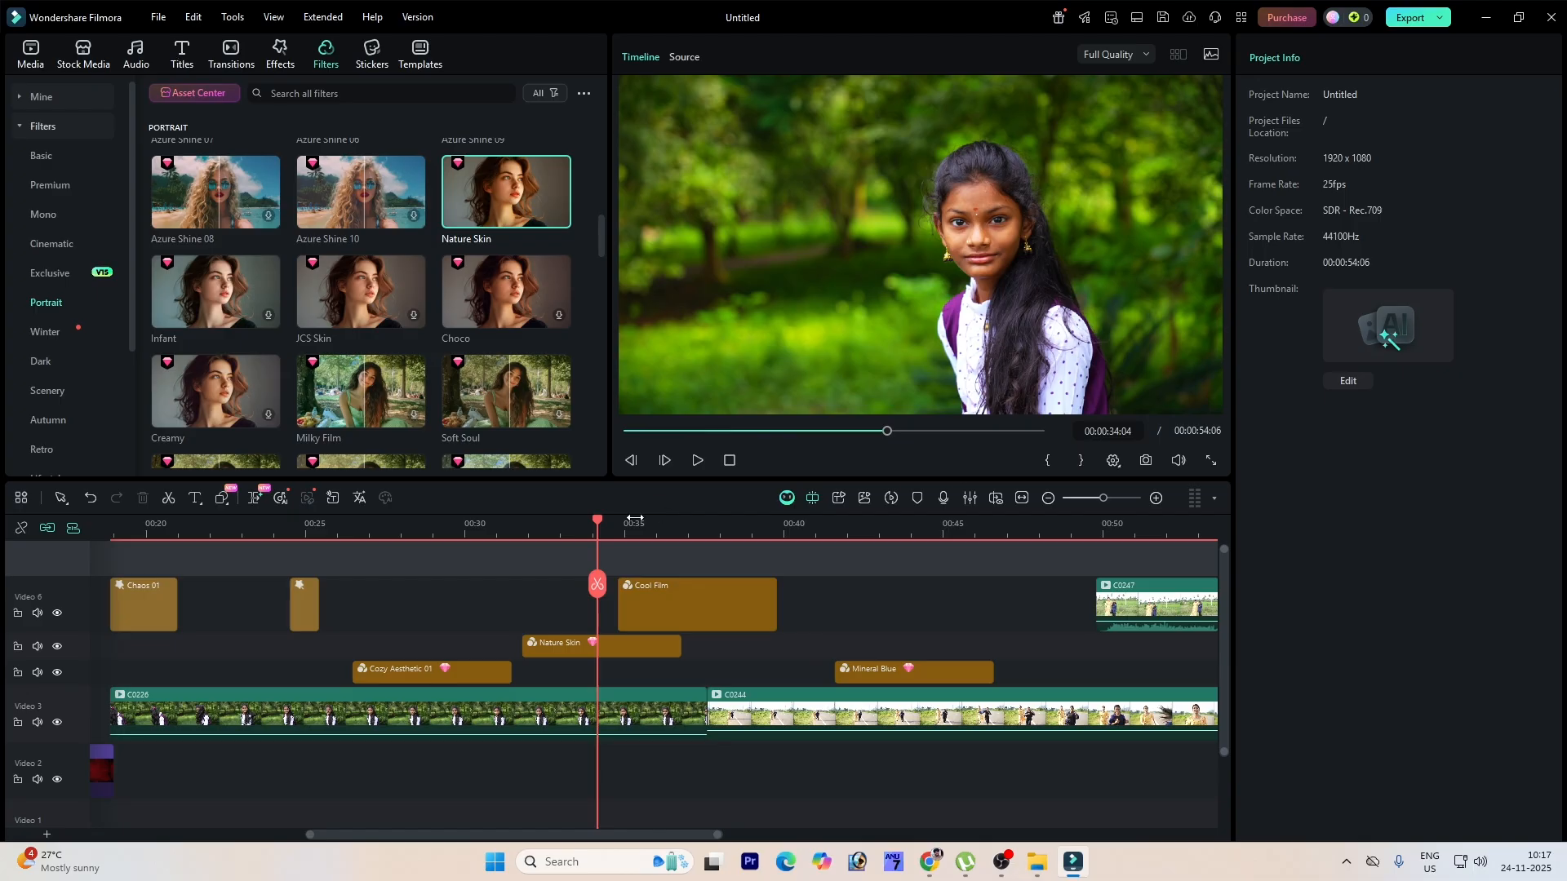
{"action": "left_click_drag", "start_coordinate": [598, 526], "coordinate": [1040, 583]}
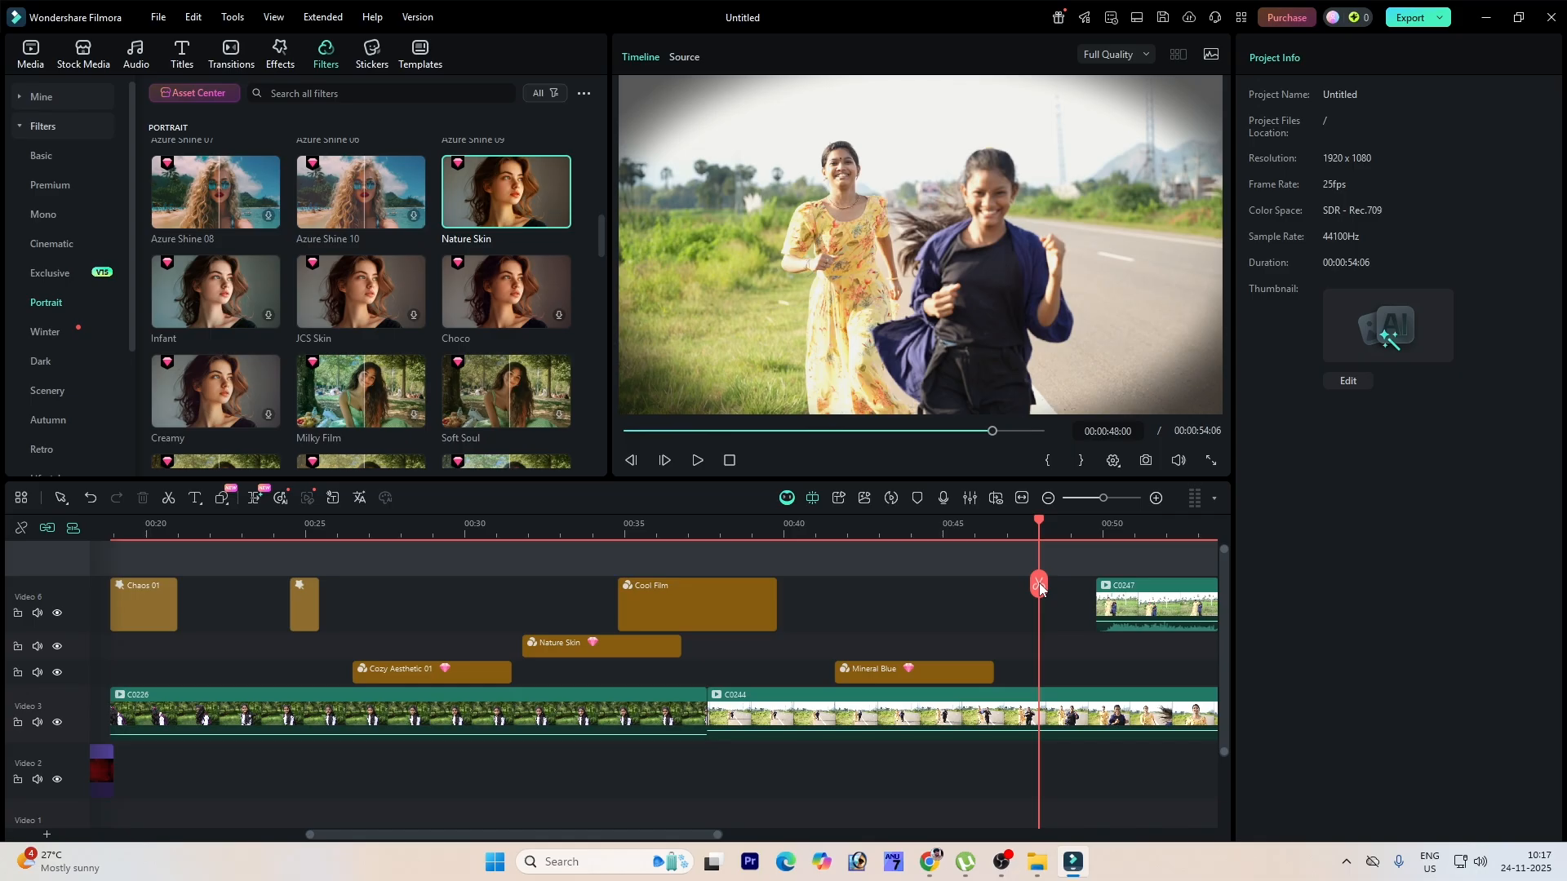